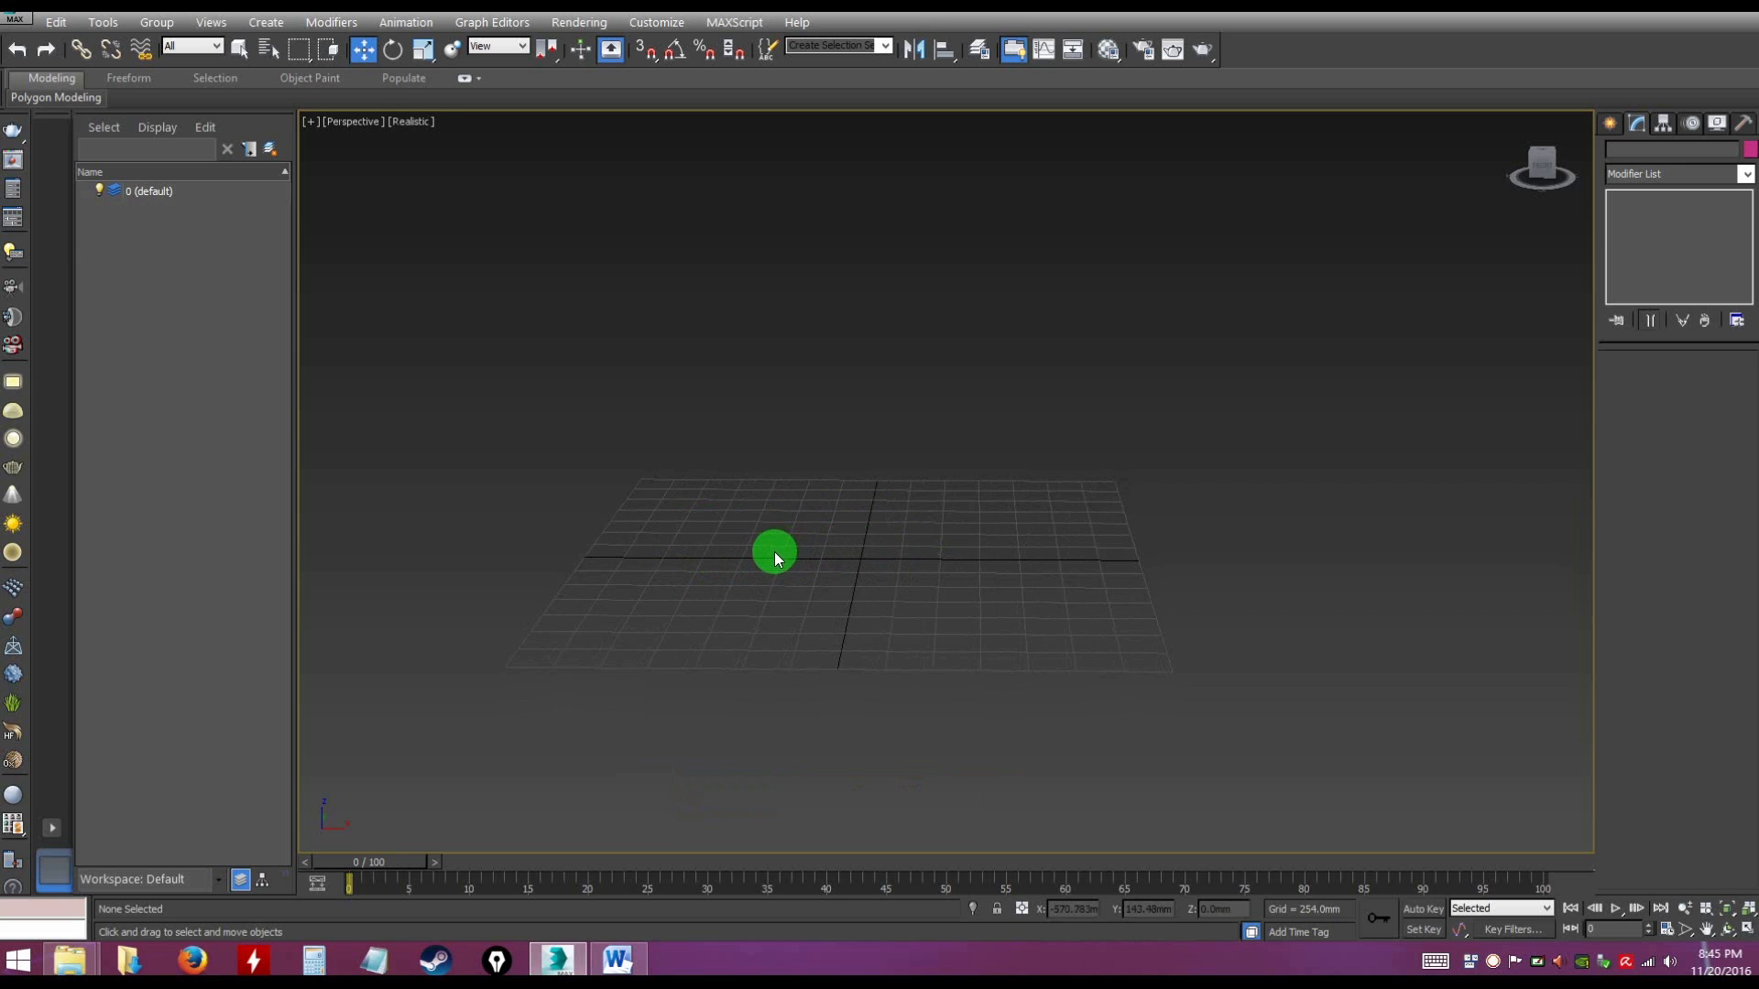
# Create a box about 940 mm long, 767 mm wide and 833 mm high on the grid in the perspective view
pyautogui.keyDown('alt'); pyautogui.moveTo(783, 555); pyautogui.dragTo(708, 572, button='middle'); pyautogui.keyUp('alt')
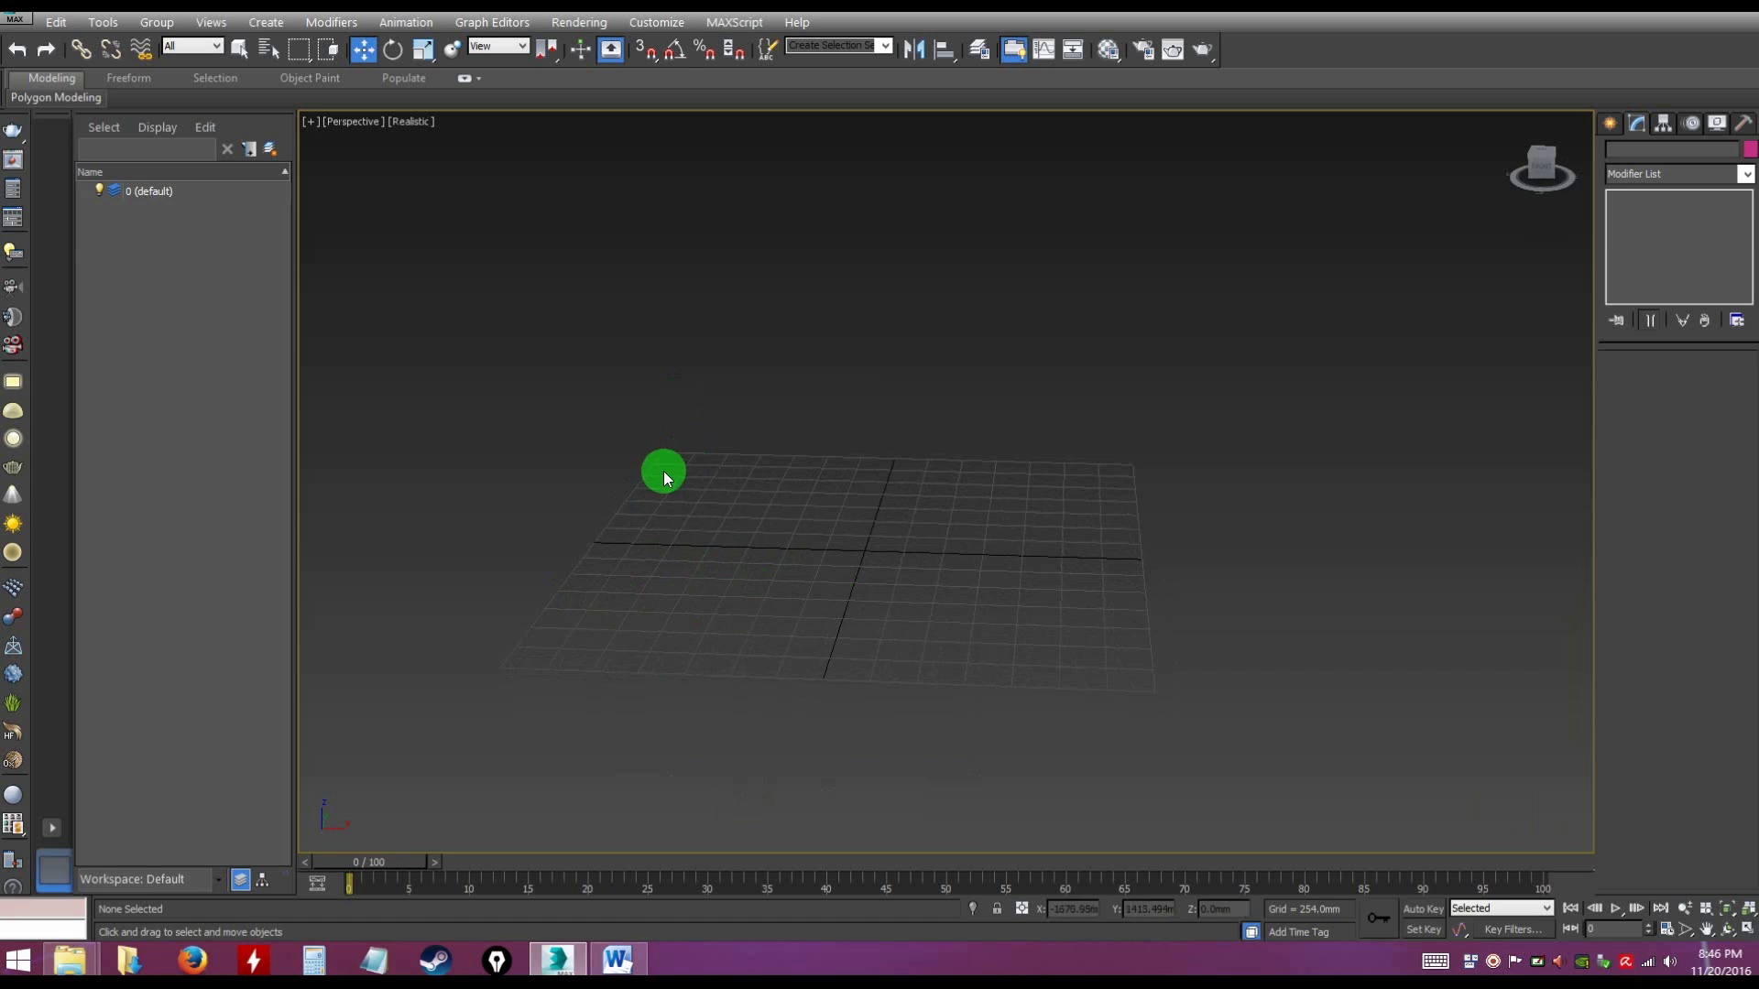
pyautogui.moveTo(740, 554)
pyautogui.keyDown('alt'); pyautogui.mouseDown(button='middle')
pyautogui.moveTo(753, 535)
pyautogui.moveTo(789, 559)
pyautogui.moveTo(790, 544)
pyautogui.moveTo(879, 560)
pyautogui.moveTo(837, 577)
pyautogui.moveTo(821, 549)
pyautogui.moveTo(907, 539)
pyautogui.moveTo(890, 531)
pyautogui.moveTo(903, 548)
pyautogui.moveTo(871, 562)
pyautogui.moveTo(844, 526)
pyautogui.mouseUp(button='middle'); pyautogui.keyUp('alt')
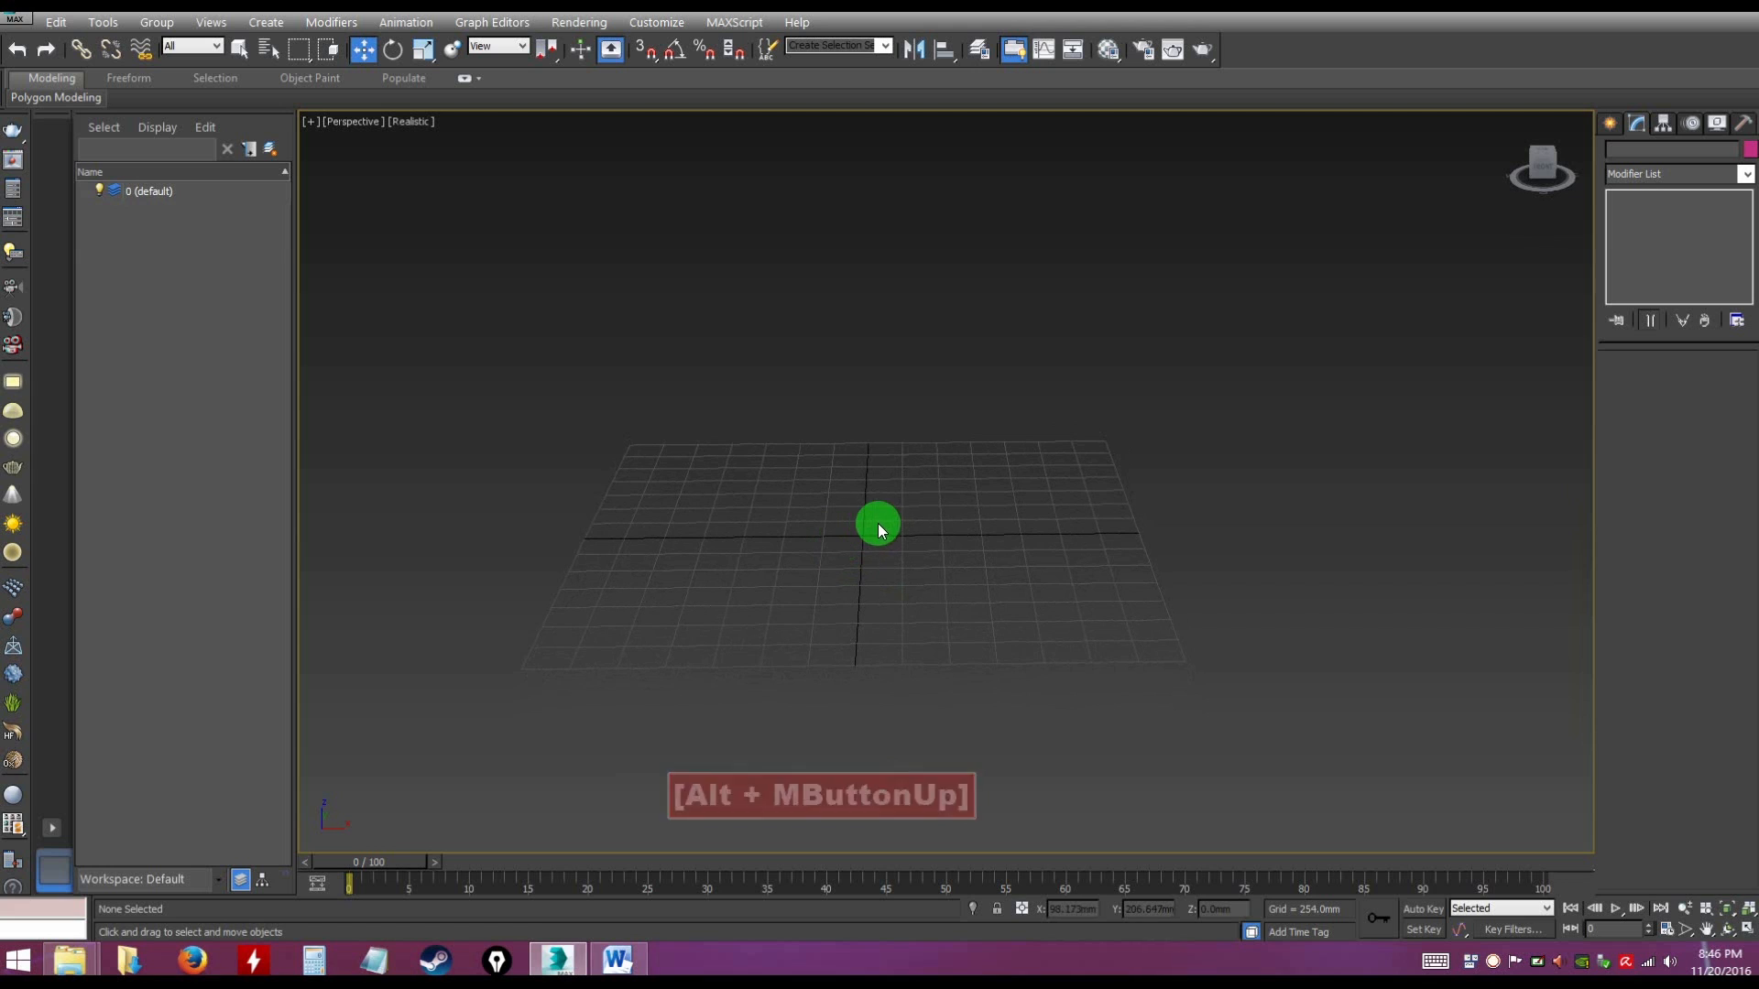
pyautogui.click(1611, 123)
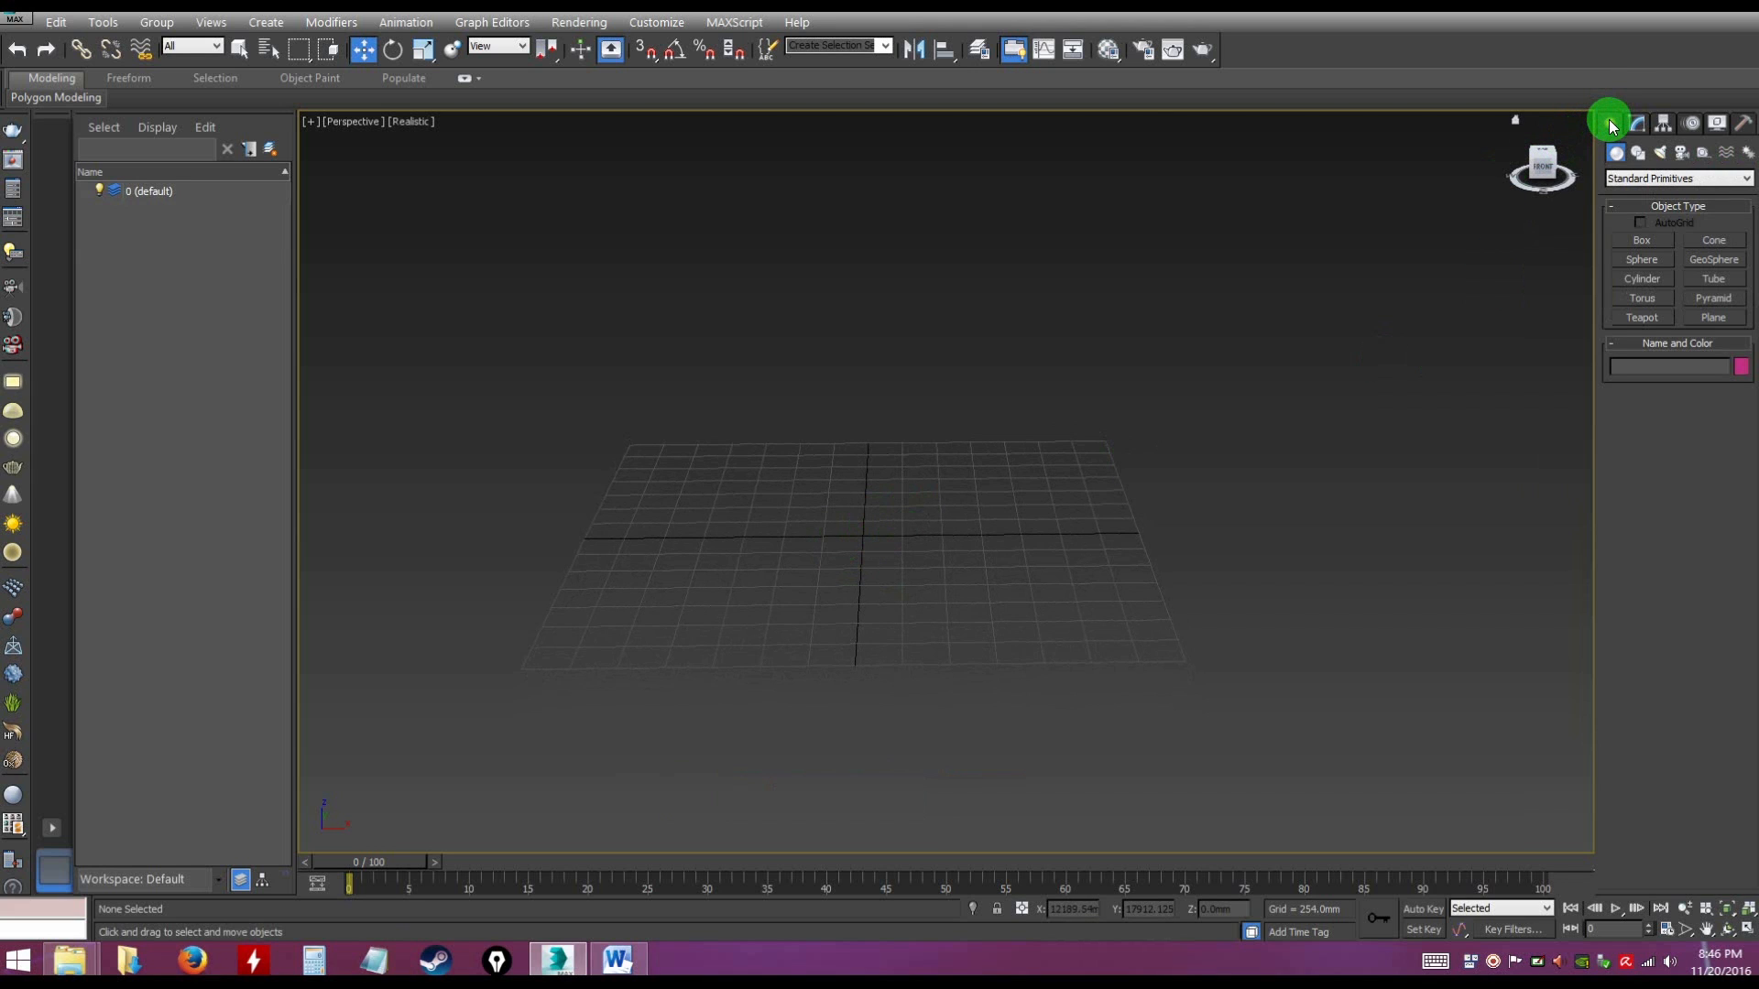
pyautogui.click(1632, 246)
pyautogui.keyDown('alt'); pyautogui.moveTo(911, 408); pyautogui.dragTo(876, 467, button='middle'); pyautogui.keyUp('alt')
pyautogui.moveTo(729, 438); pyautogui.dragTo(813, 479)
pyautogui.click(789, 397)
pyautogui.keyDown('alt'); pyautogui.moveTo(895, 424); pyautogui.dragTo(926, 459, button='middle'); pyautogui.keyUp('alt')
pyautogui.press('w')
pyautogui.scroll(4, 911, 429)
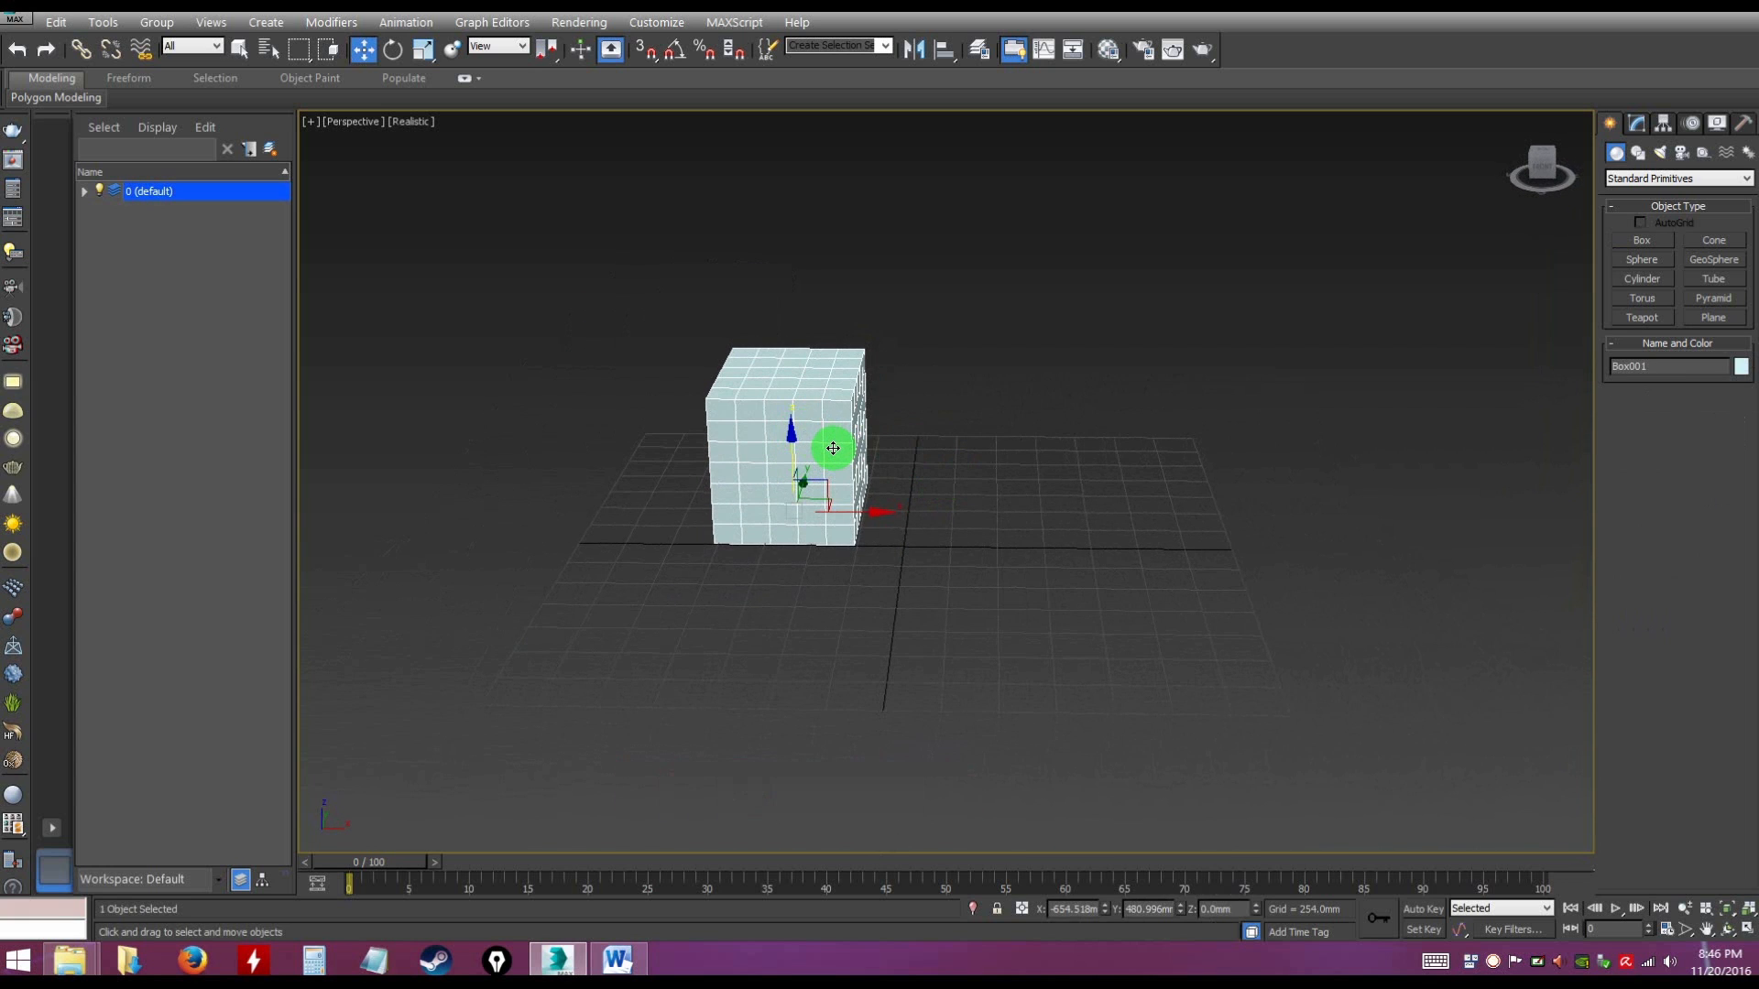
pyautogui.keyDown('alt'); pyautogui.moveTo(856, 479); pyautogui.dragTo(806, 458, button='middle'); pyautogui.keyUp('alt')
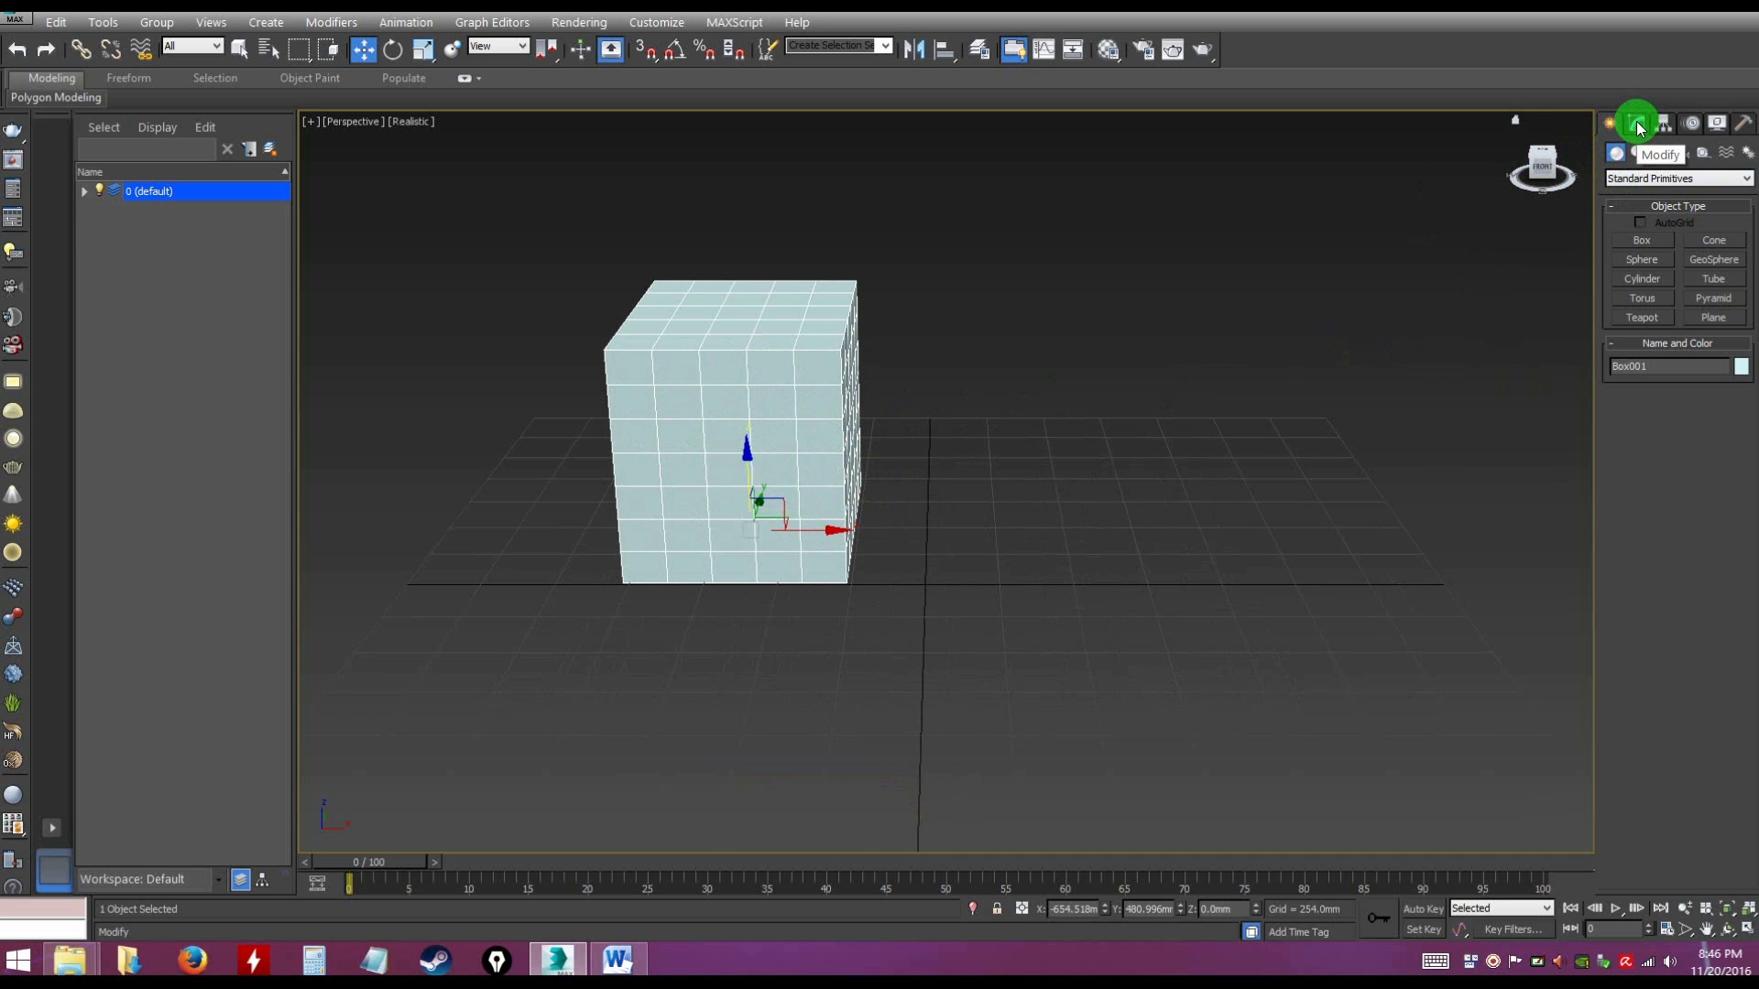
# Set the box's length, width and height segments to 1 each and deselect it
pyautogui.click(1638, 125)
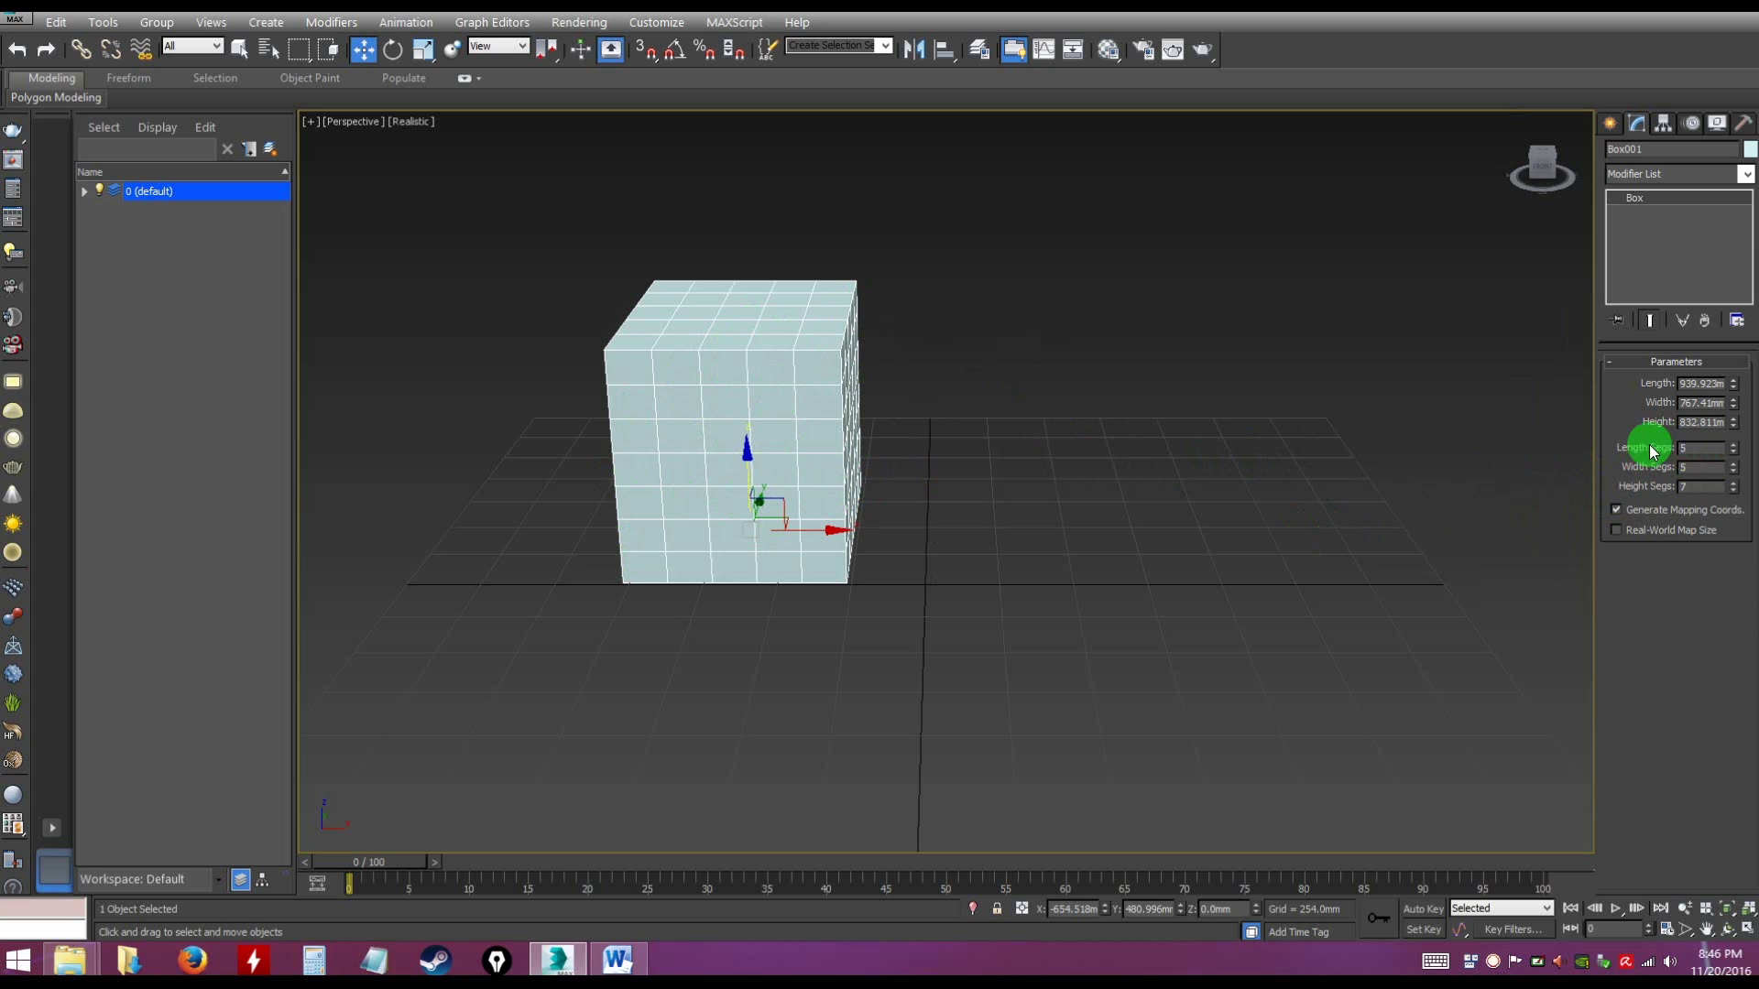
pyautogui.rightClick(1733, 449)
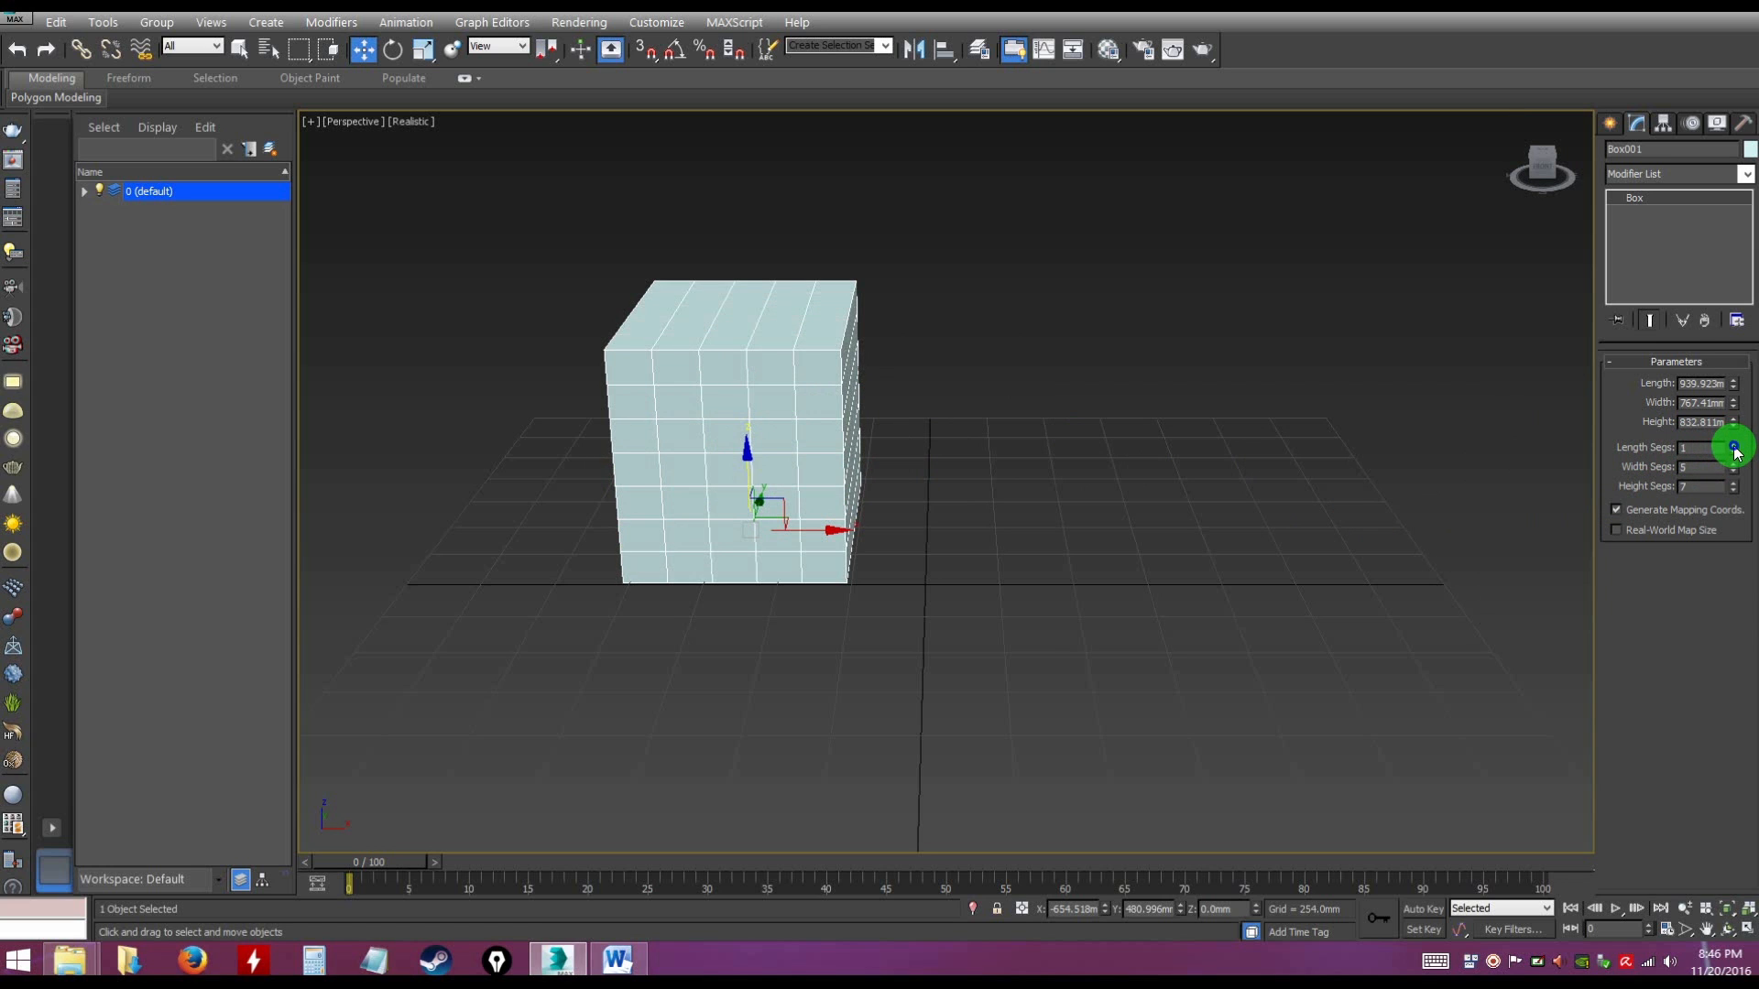
pyautogui.rightClick(1732, 469)
pyautogui.doubleClick(1686, 487)
pyautogui.write('1')
pyautogui.press('Return')
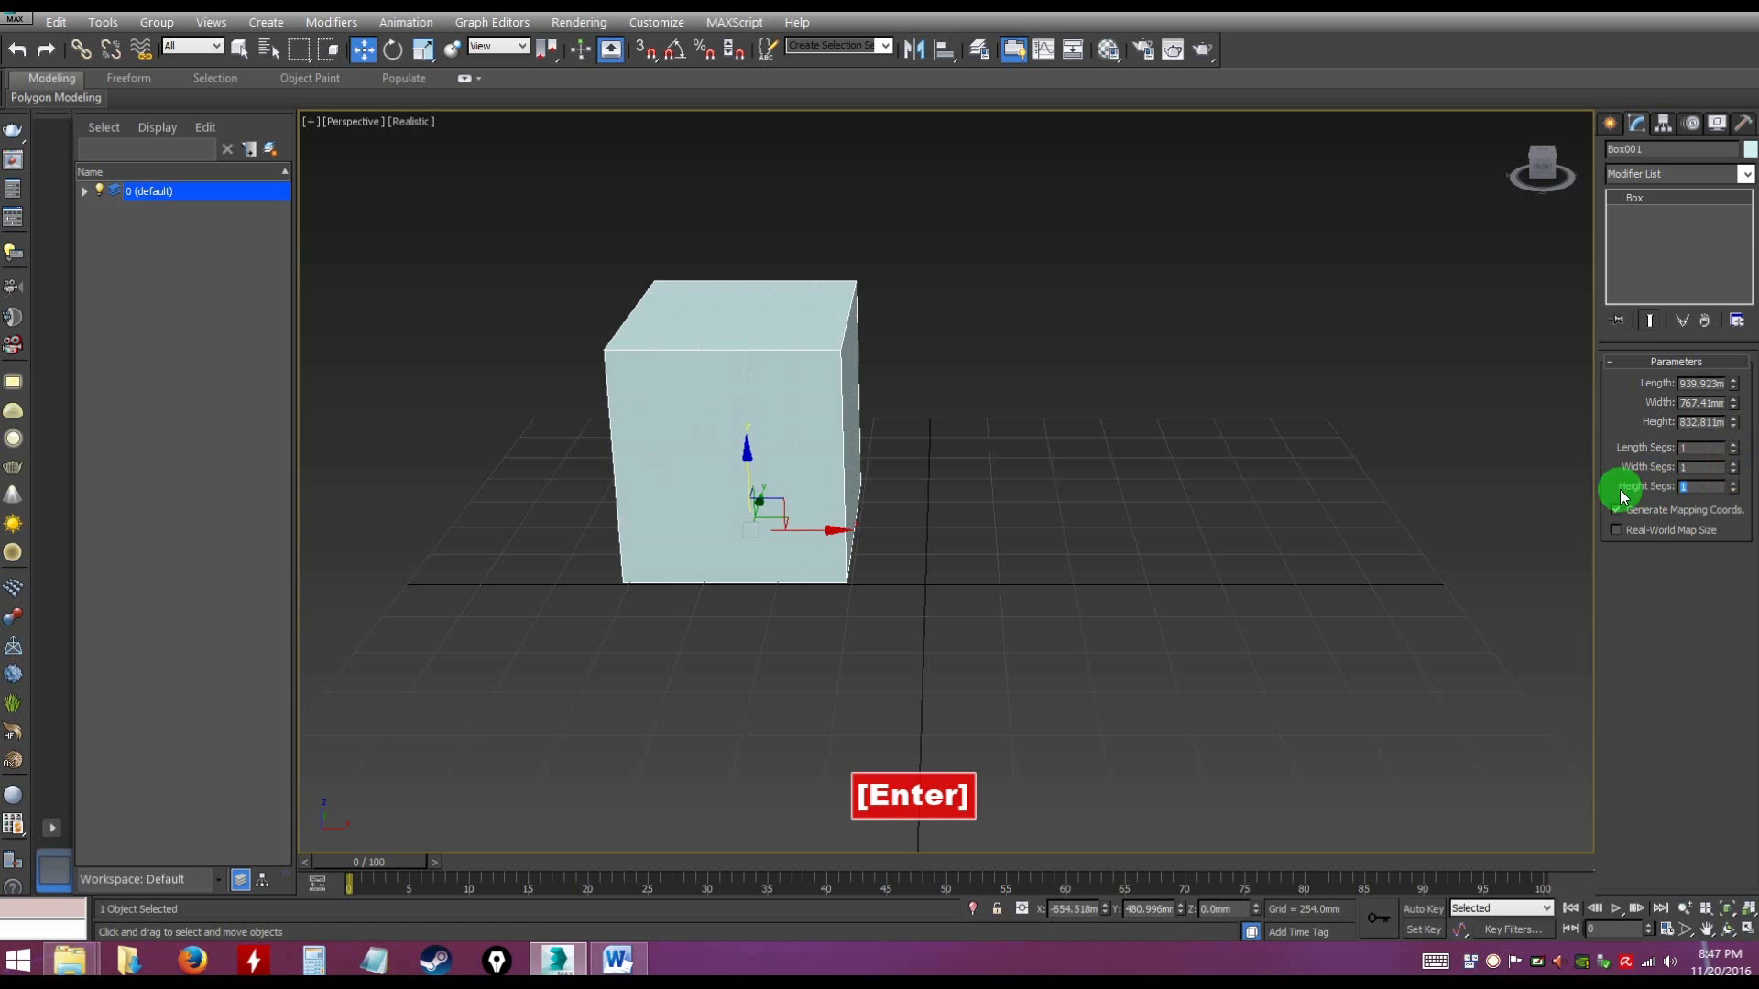
pyautogui.click(1161, 541)
pyautogui.keyDown('alt'); pyautogui.moveTo(1160, 543); pyautogui.dragTo(1092, 554, button='middle'); pyautogui.keyUp('alt')
pyautogui.scroll(3, 1063, 548)
pyautogui.scroll(-3, 1044, 542)
pyautogui.scroll(3, 1045, 543)
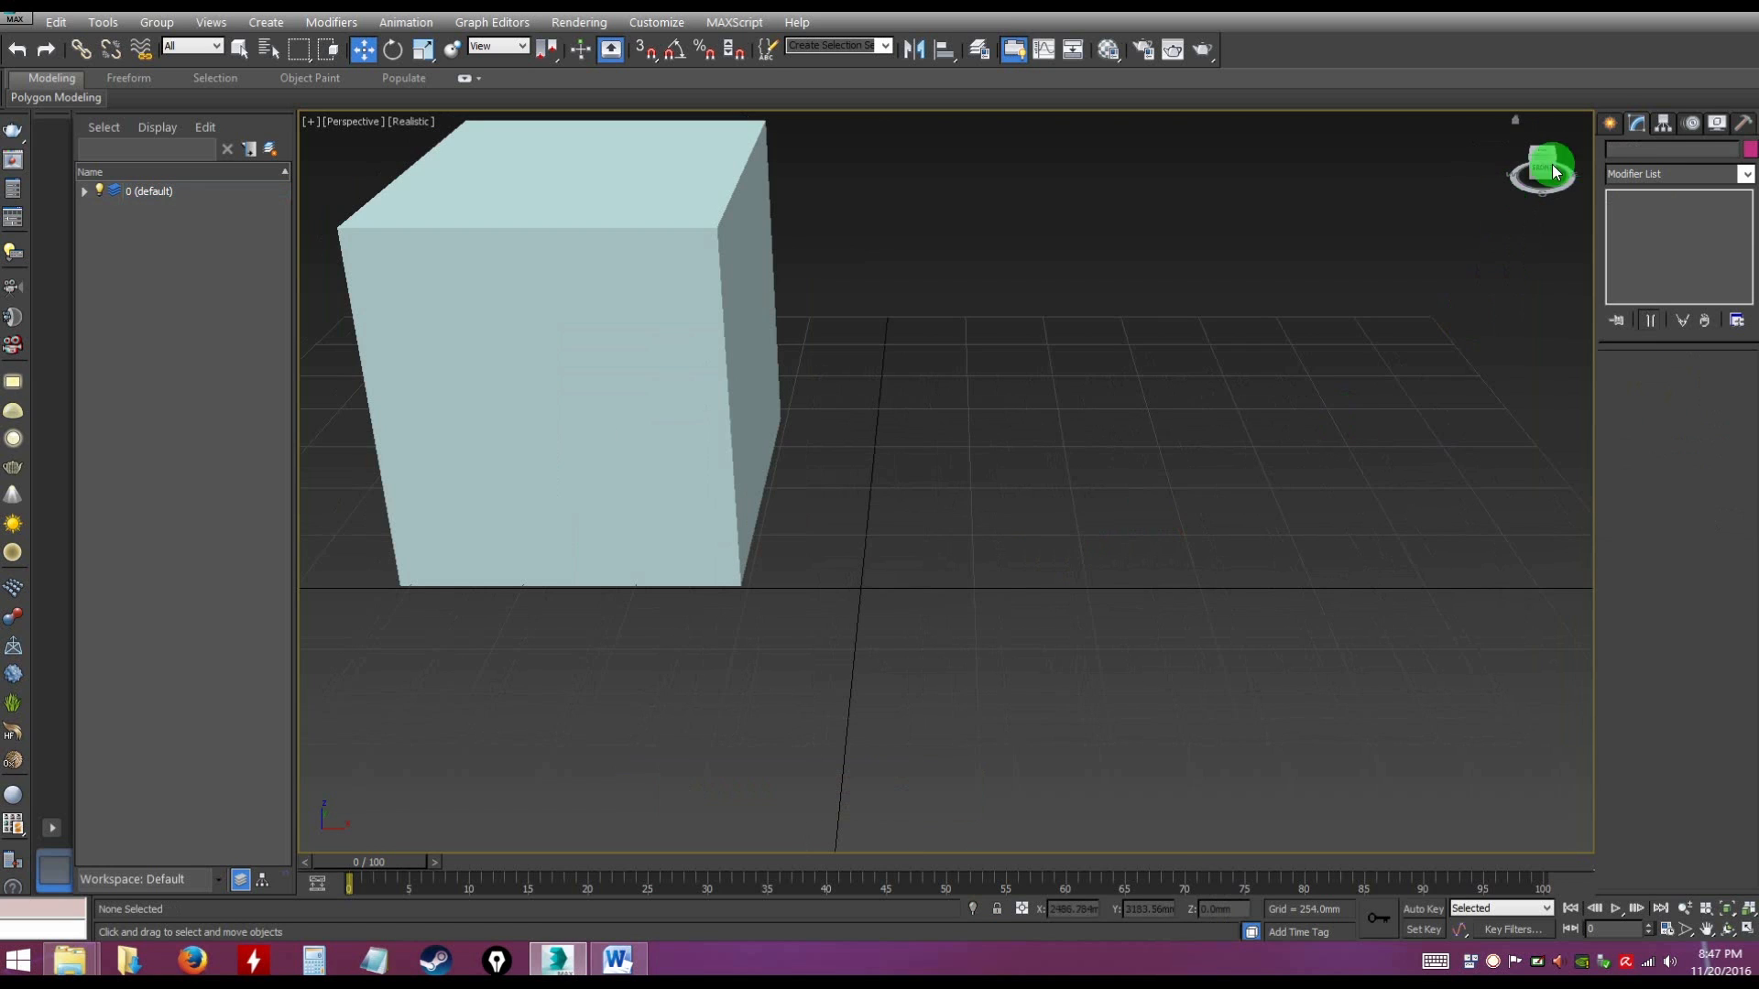
# Select the box and pull a clone of it along the X axis with the Move tool to about X 428 mm
pyautogui.click(1610, 123)
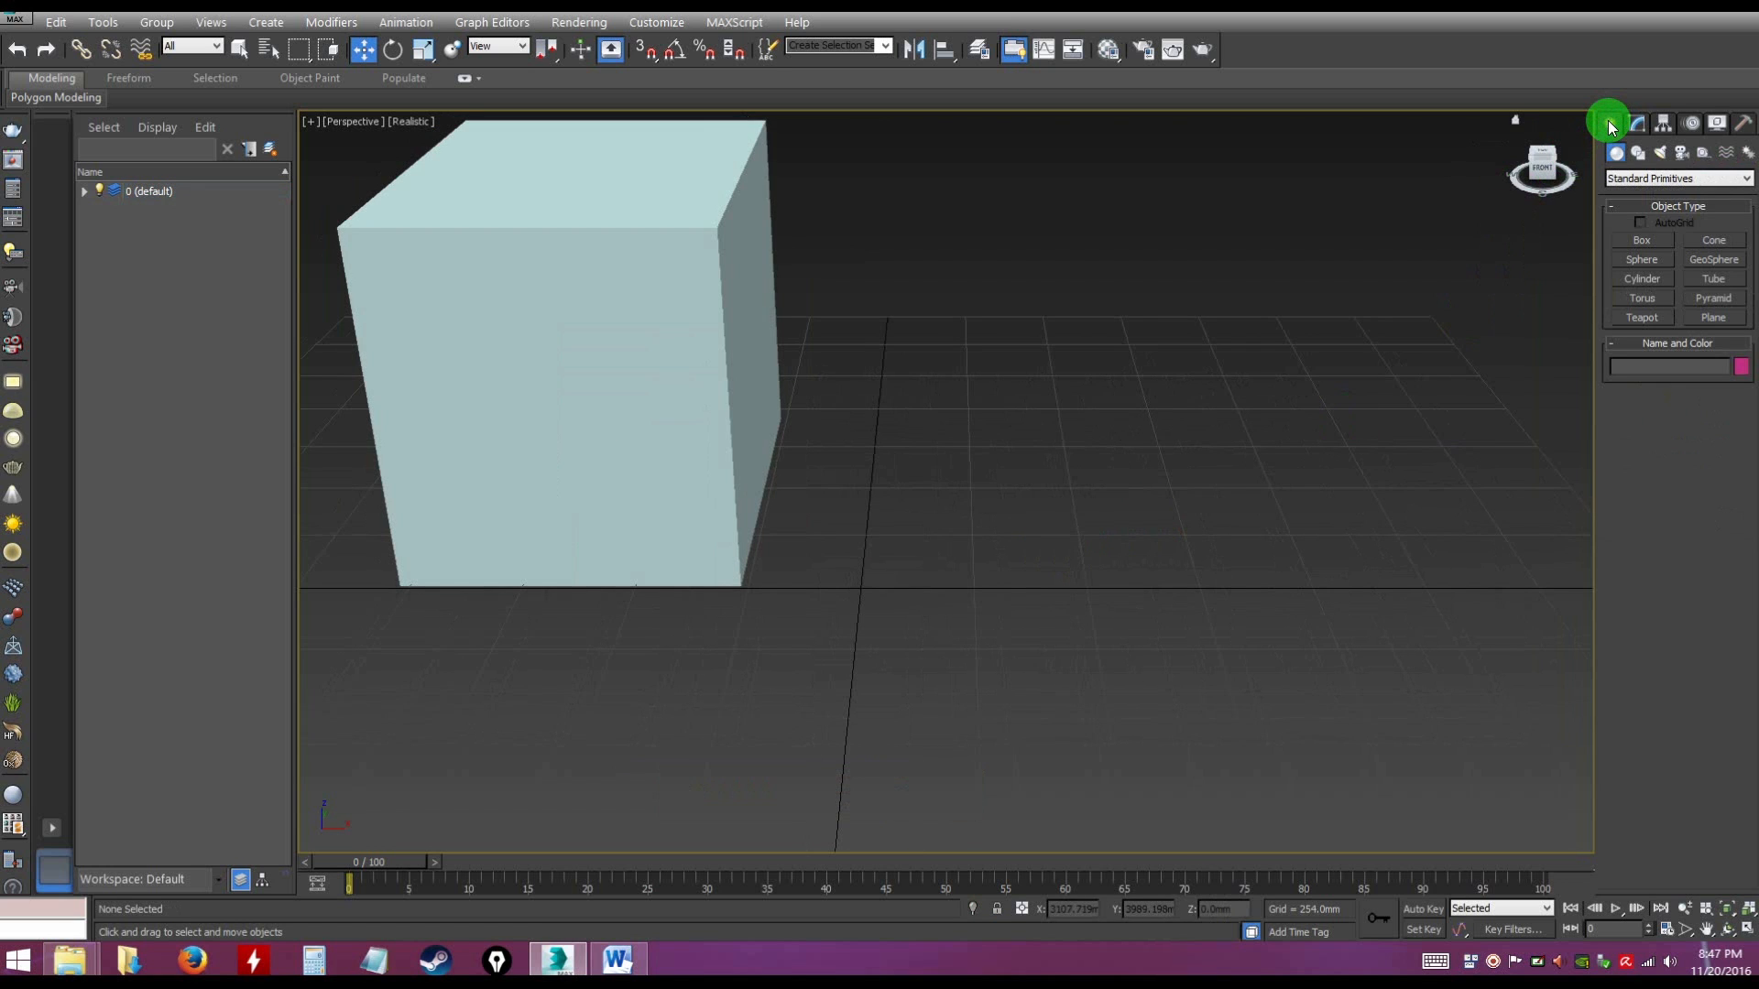
pyautogui.scroll(-3, 1103, 445)
pyautogui.keyDown('alt'); pyautogui.moveTo(1111, 446); pyautogui.dragTo(844, 465, button='middle'); pyautogui.keyUp('alt')
pyautogui.click(836, 385)
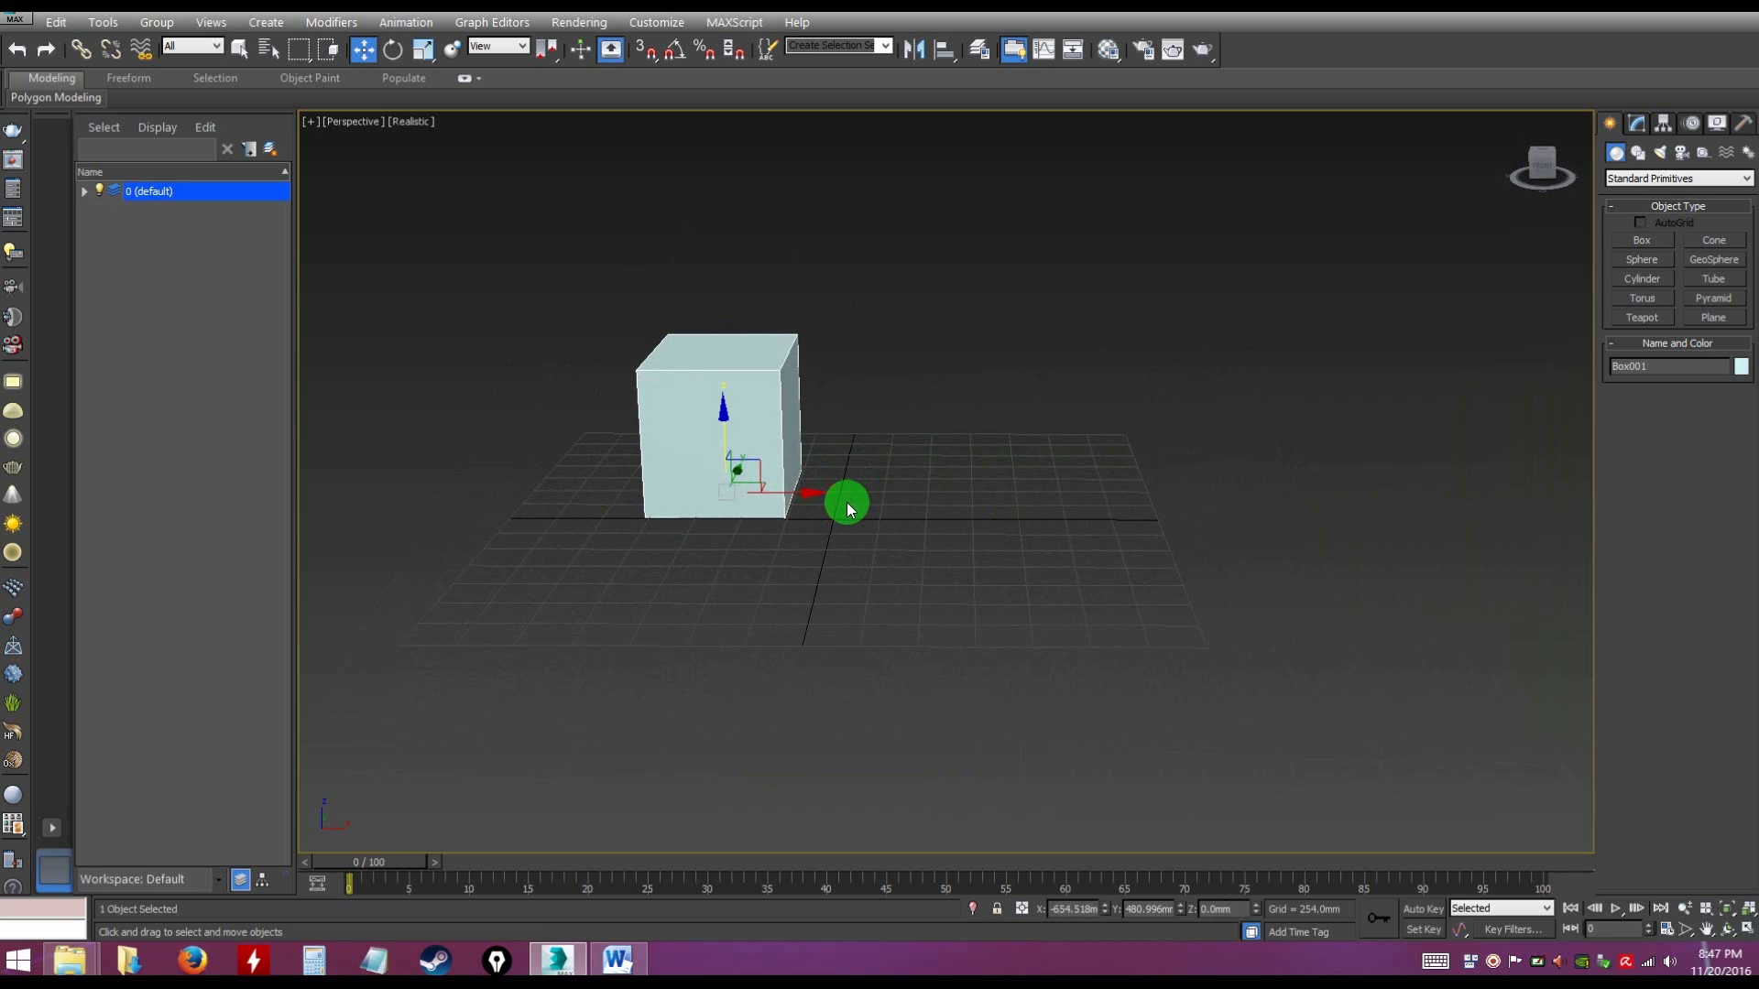
pyautogui.click(367, 53)
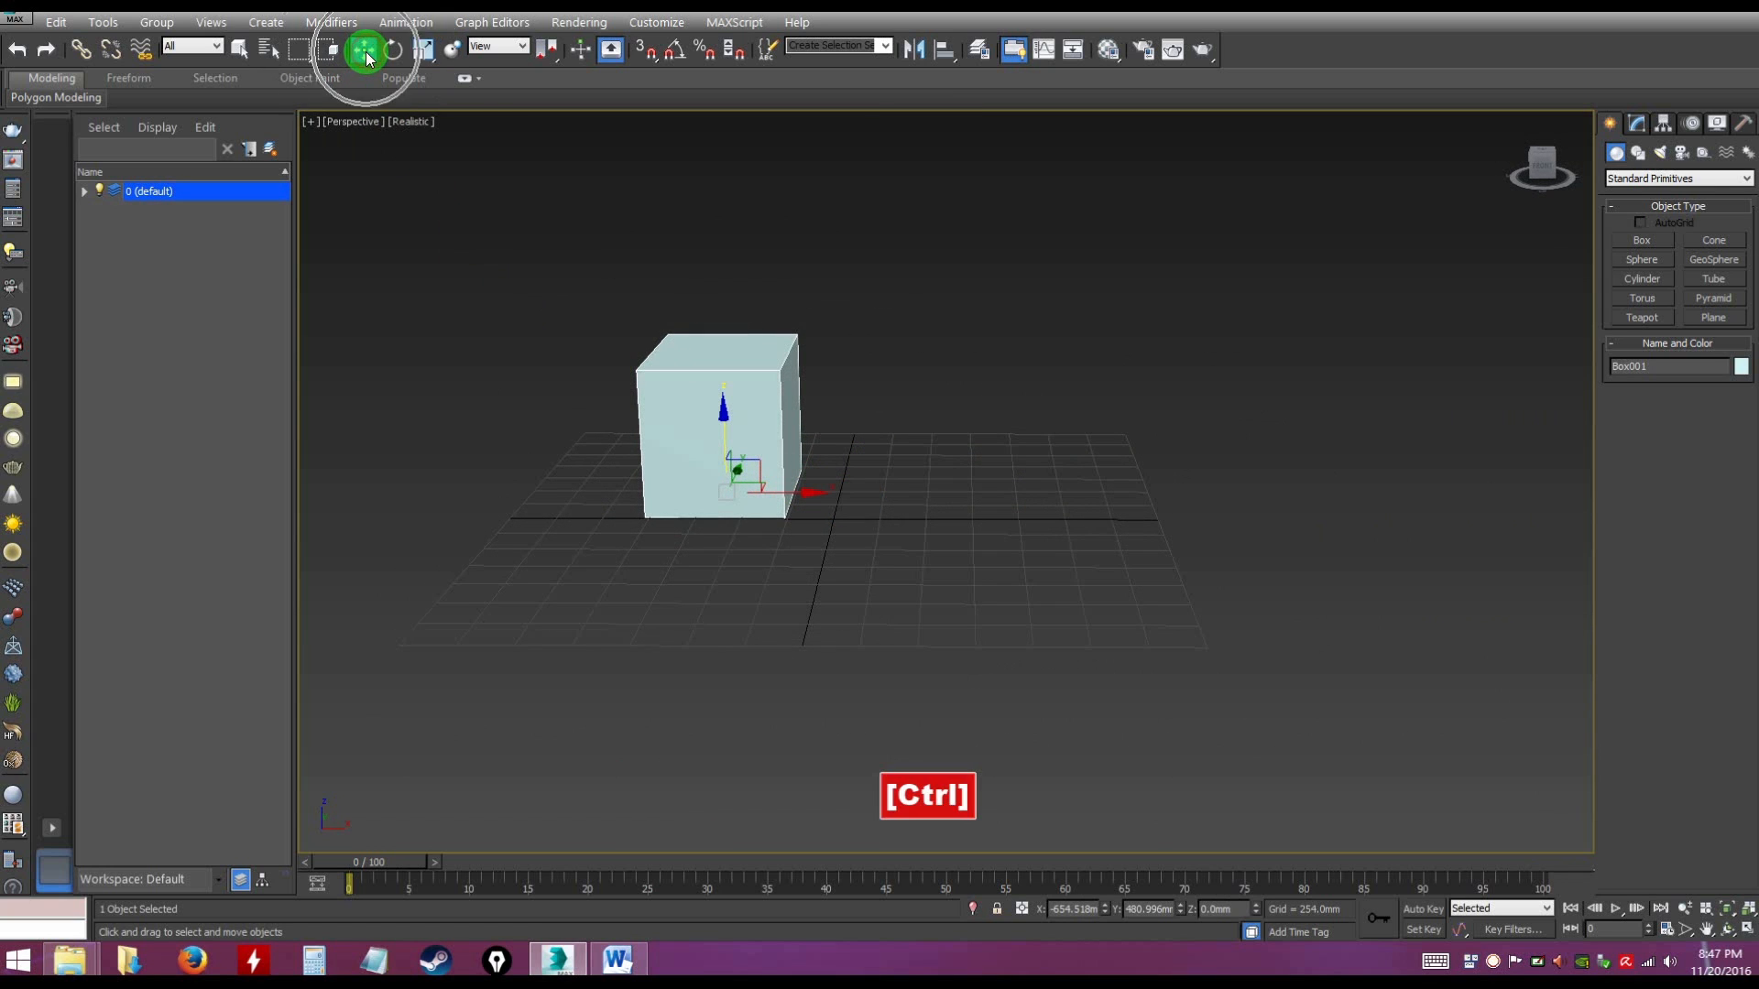
pyautogui.press('w')
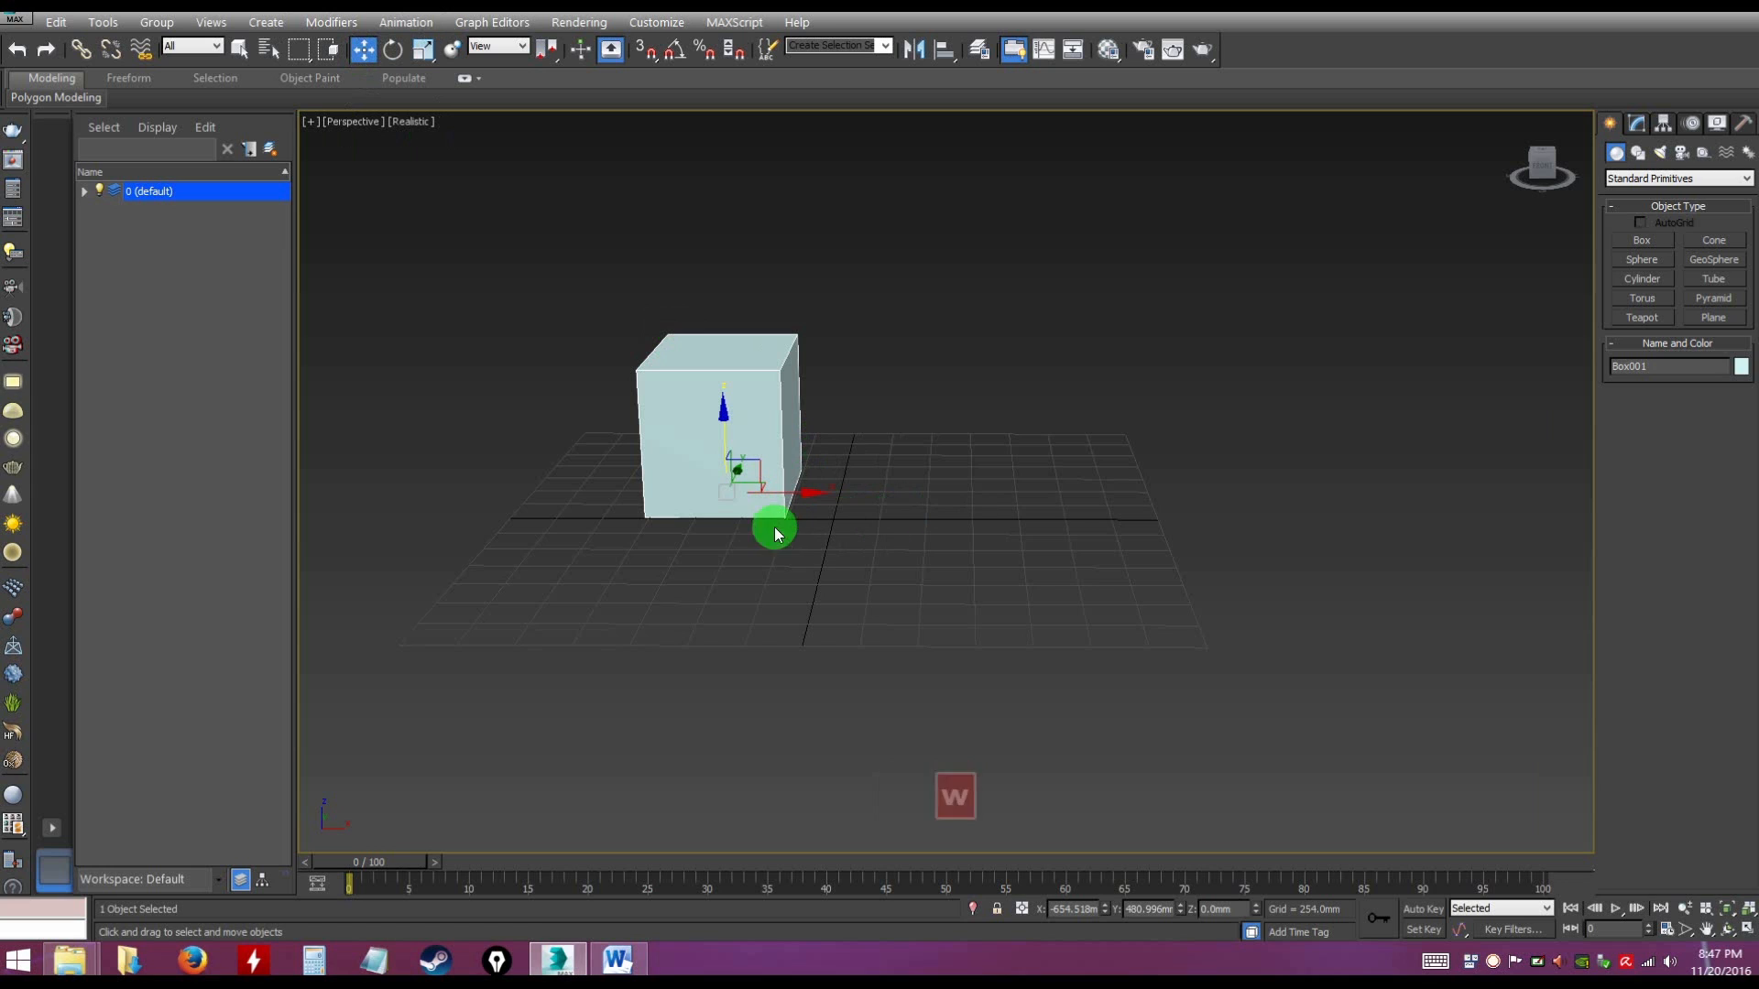
pyautogui.press('shift')
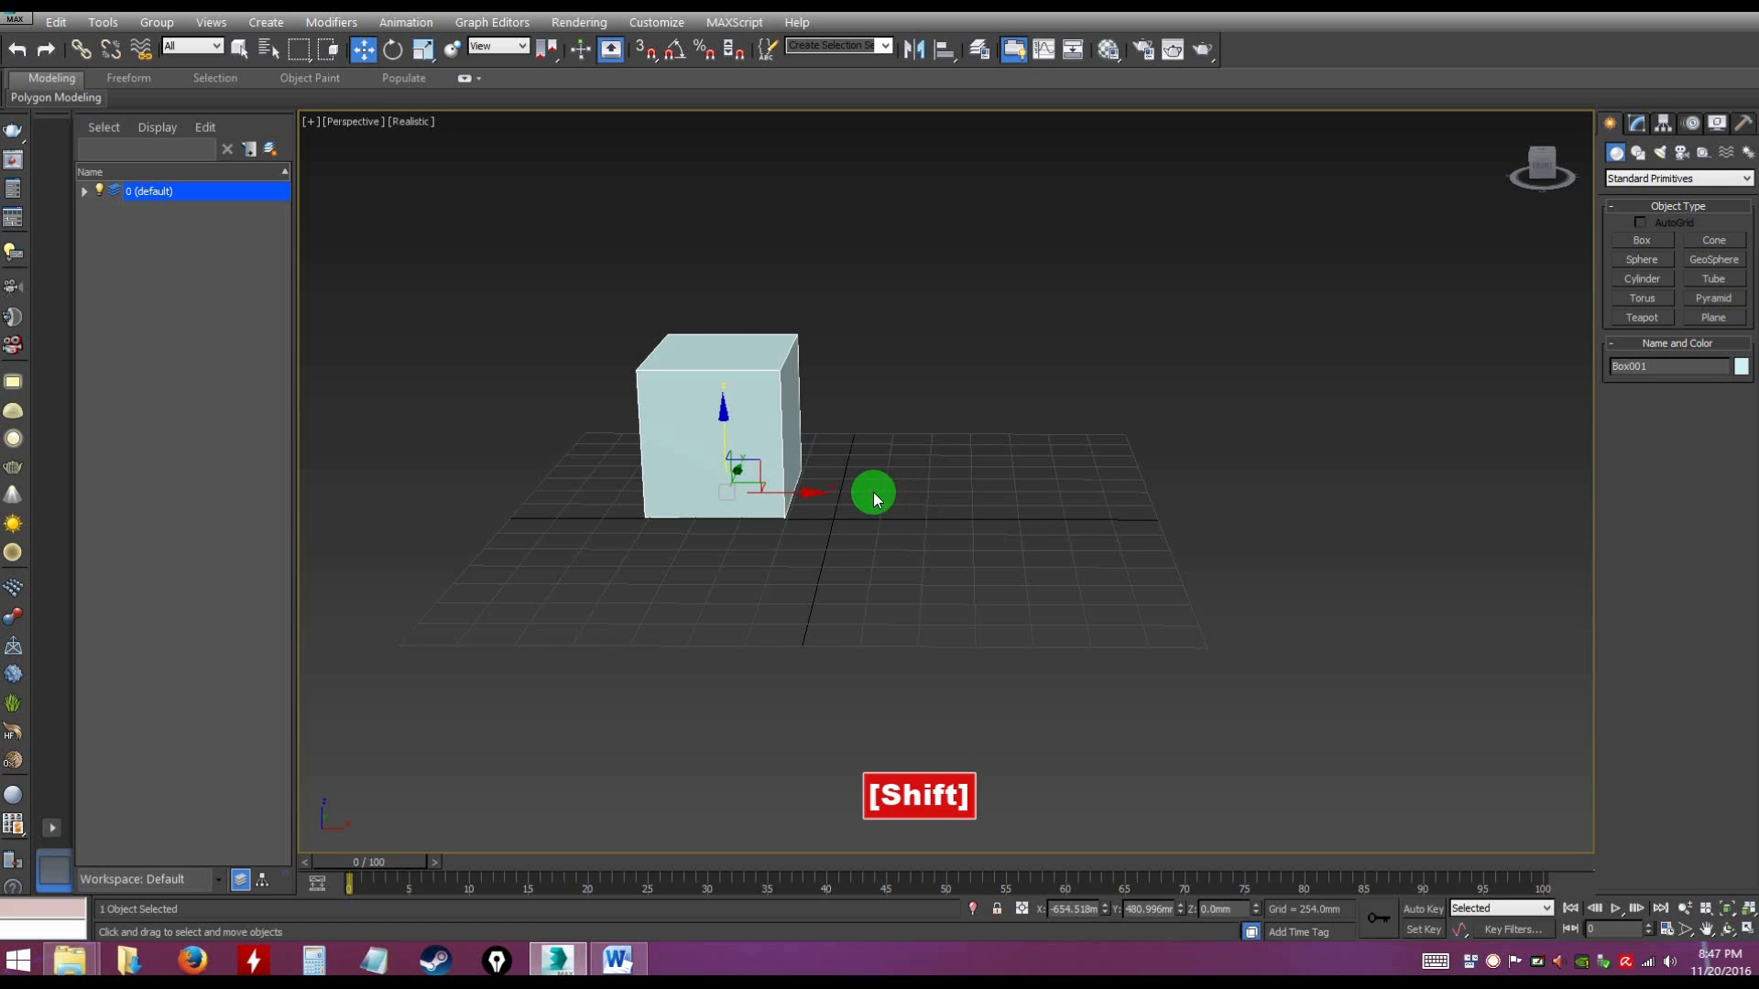
pyautogui.keyDown('shift'); pyautogui.moveTo(804, 493); pyautogui.dragTo(993, 513); pyautogui.keyUp('shift')
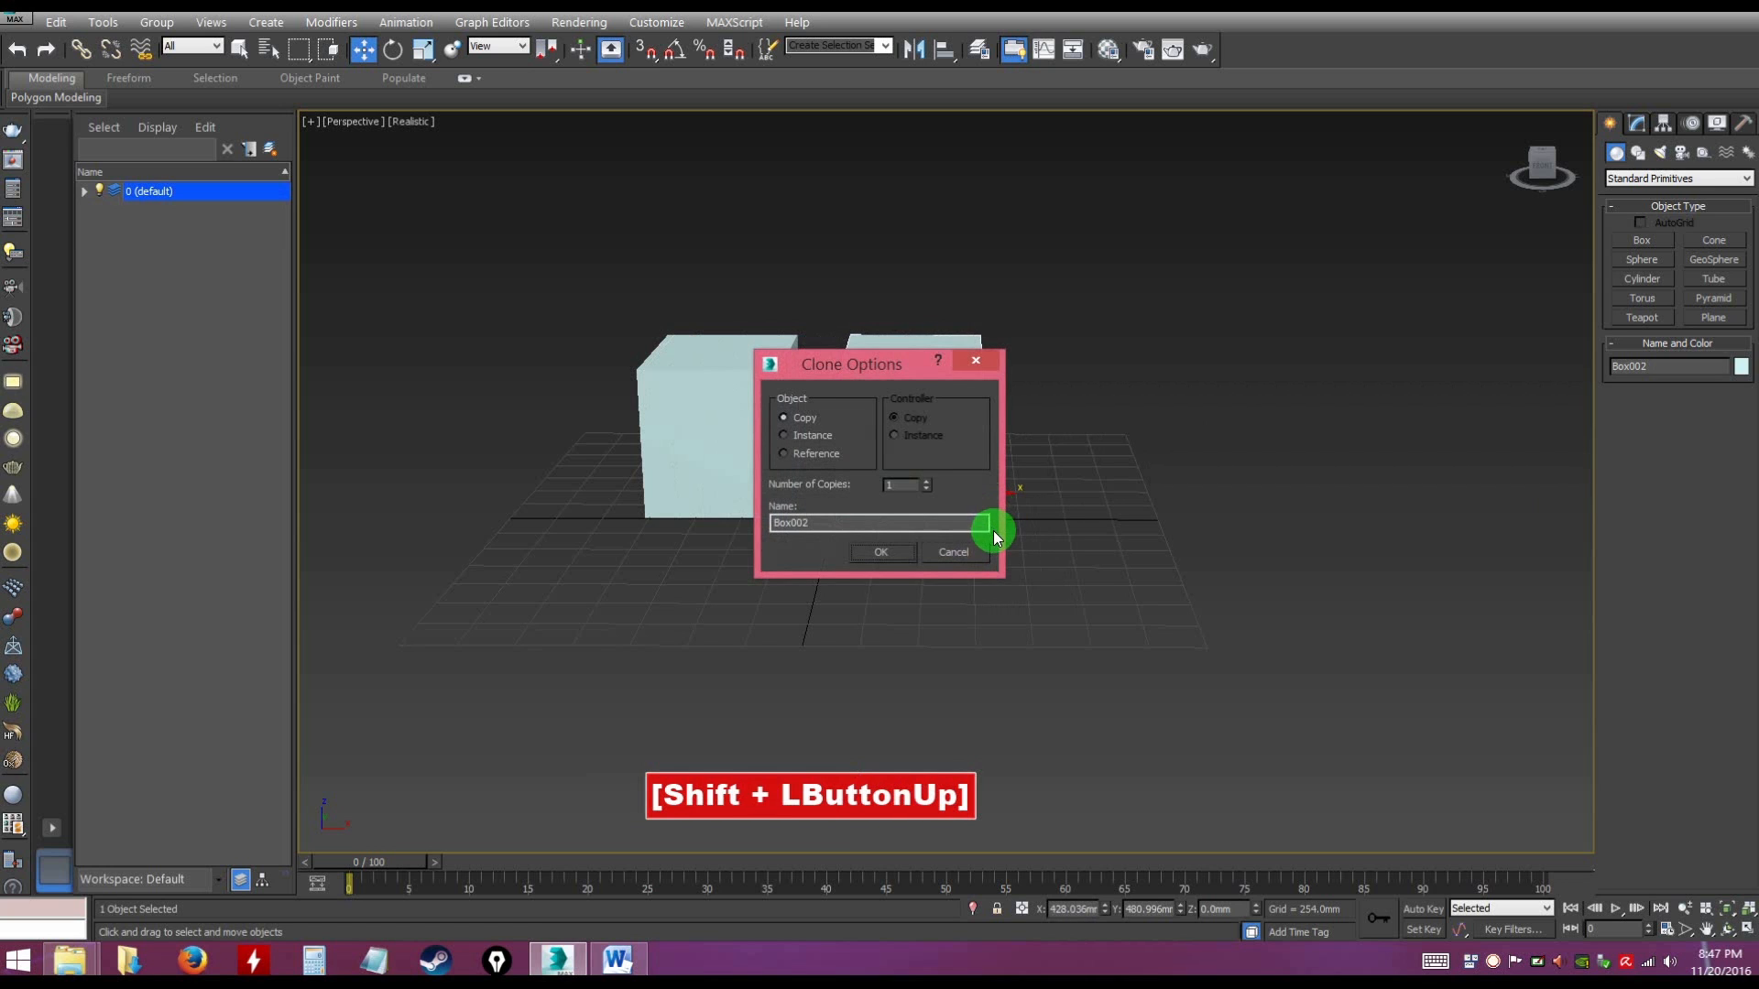
# Set the number of copies to 2 with the Copy object type and confirm the clone
pyautogui.moveTo(835, 355)
pyautogui.mouseDown()
pyautogui.moveTo(905, 375)
pyautogui.moveTo(913, 343)
pyautogui.mouseUp()
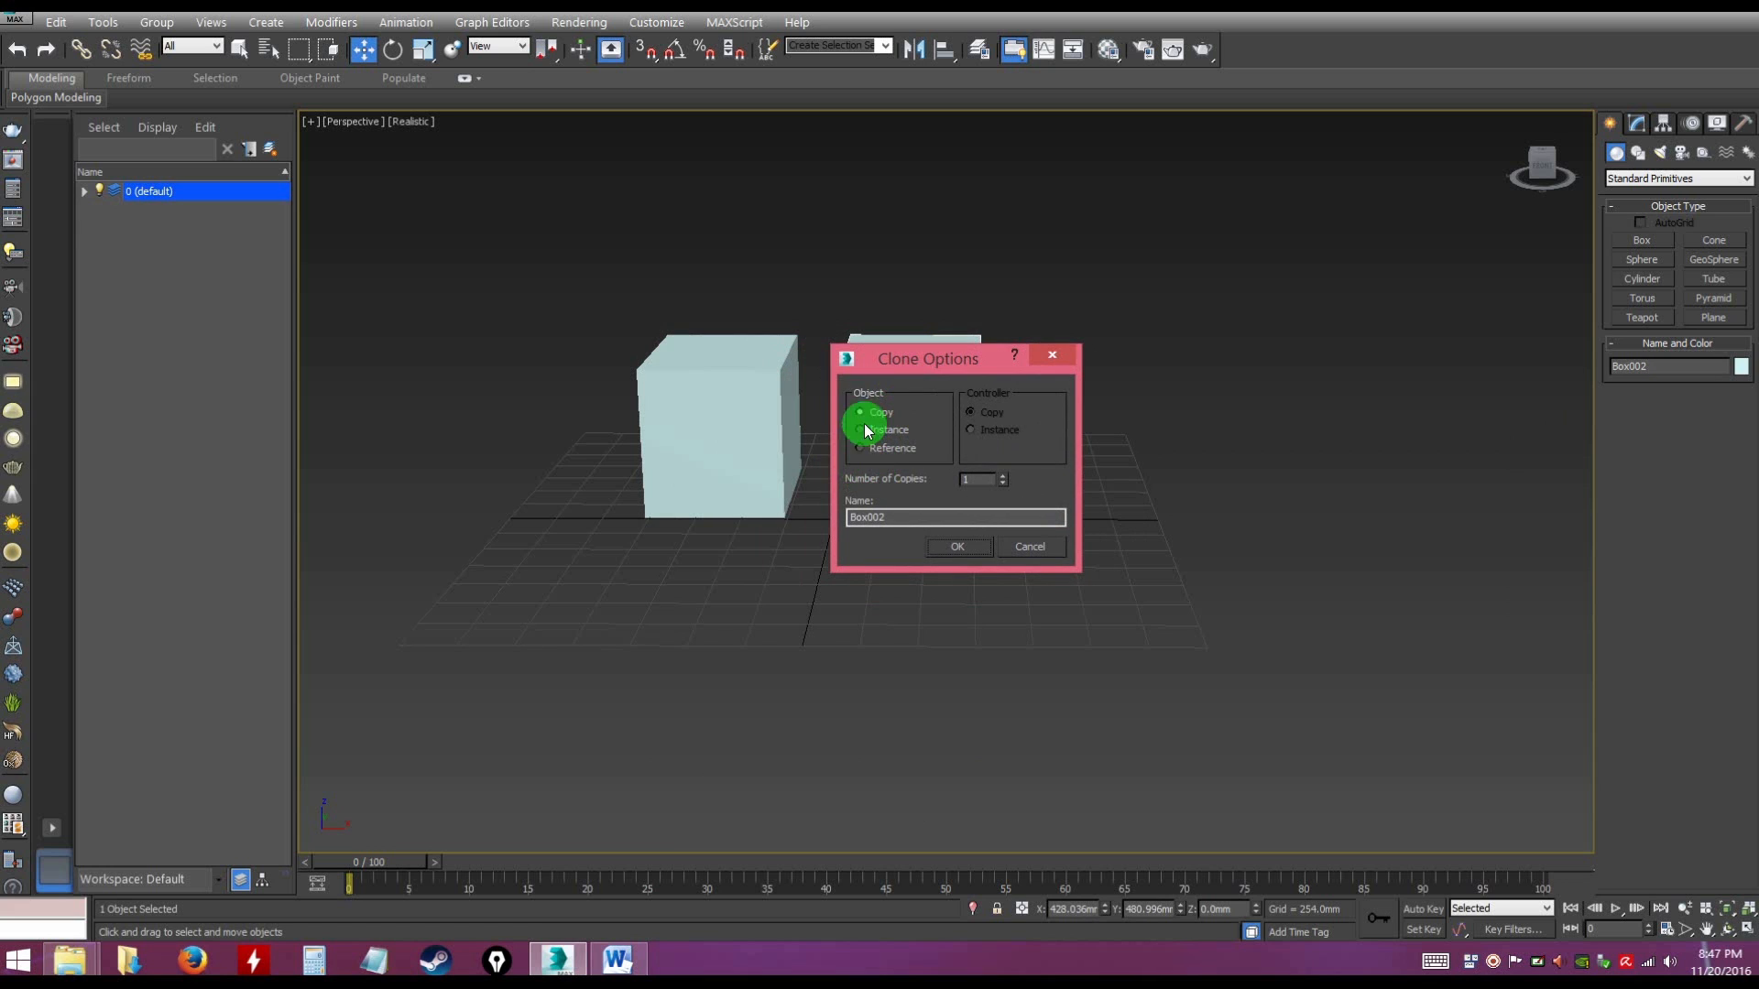
pyautogui.moveTo(912, 343)
pyautogui.mouseDown()
pyautogui.moveTo(1091, 348)
pyautogui.moveTo(1015, 340)
pyautogui.moveTo(1035, 316)
pyautogui.mouseUp()
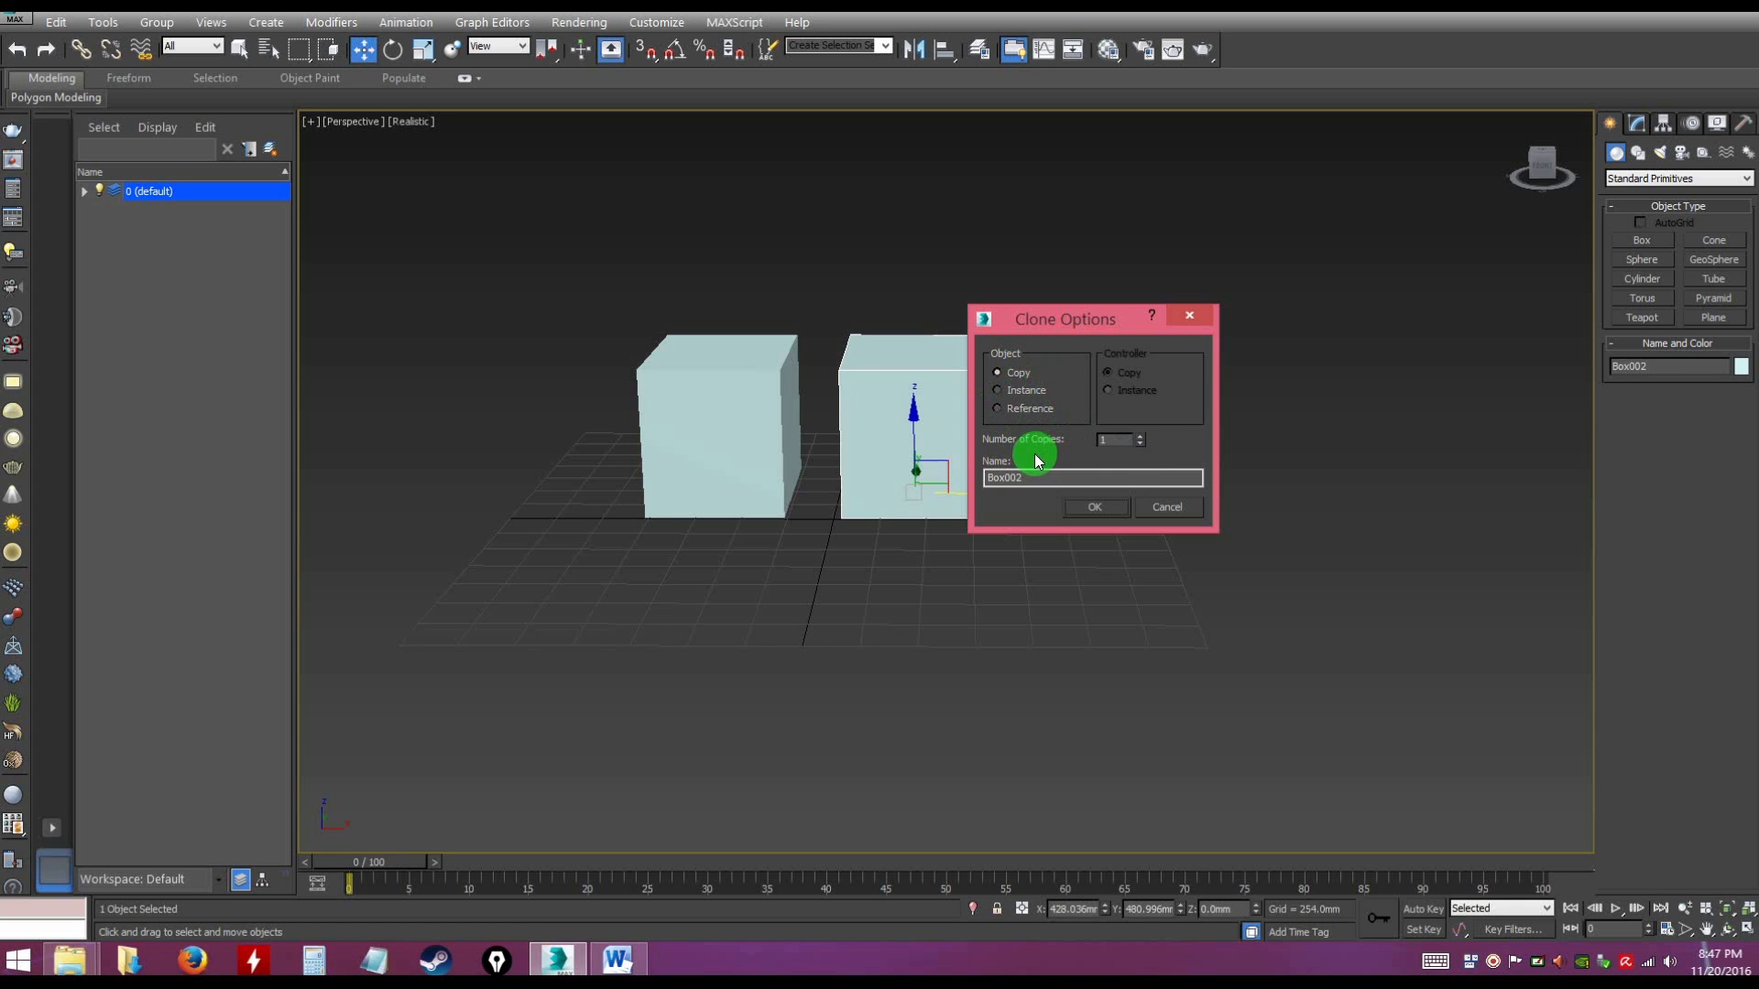
pyautogui.click(1141, 437)
pyautogui.write('2')
pyautogui.click(1032, 474)
pyautogui.click(1099, 505)
pyautogui.click(1117, 544)
pyautogui.click(1074, 418)
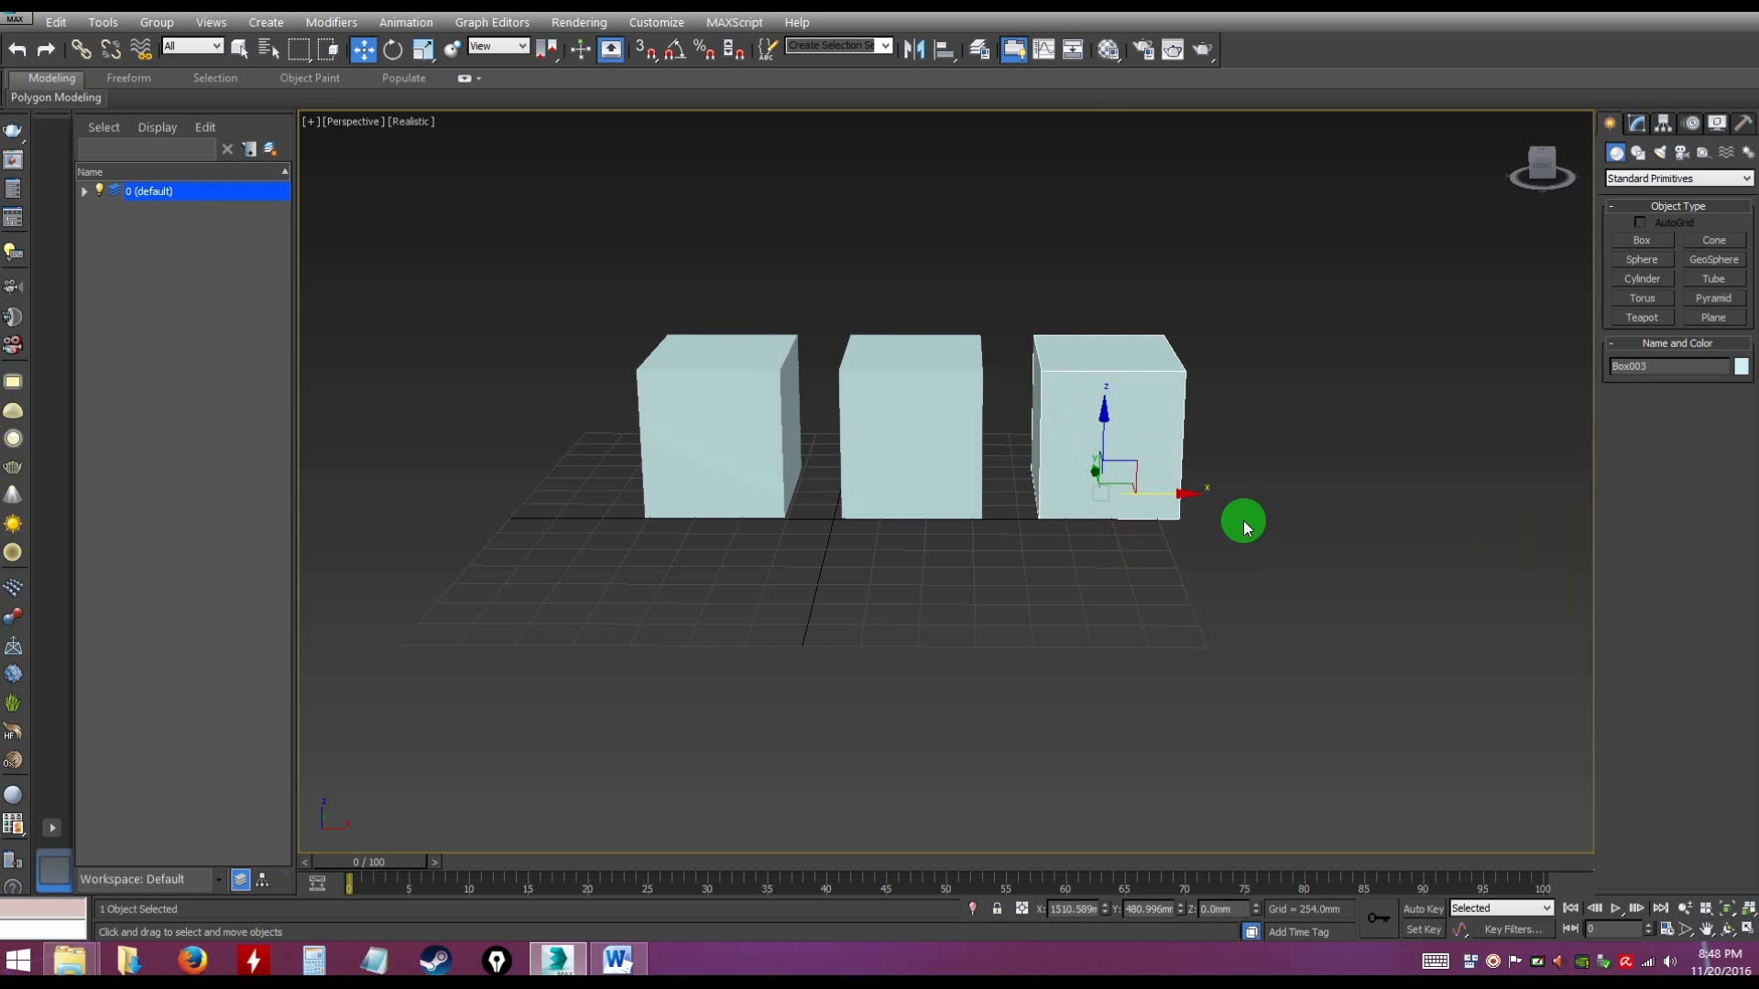
# Select all three boxes and clone the row once along the Y axis as copies, at about Y -811 mm
pyautogui.moveTo(1223, 541)
pyautogui.keyDown('alt'); pyautogui.mouseDown(button='middle')
pyautogui.moveTo(1052, 589)
pyautogui.moveTo(805, 294)
pyautogui.mouseUp(button='middle'); pyautogui.keyUp('alt')
pyautogui.moveTo(799, 243)
pyautogui.mouseDown()
pyautogui.moveTo(1276, 589)
pyautogui.moveTo(1251, 546)
pyautogui.mouseUp()
pyautogui.keyDown('alt'); pyautogui.moveTo(1032, 486); pyautogui.dragTo(988, 482, button='middle'); pyautogui.keyUp('alt')
pyautogui.moveTo(1024, 379)
pyautogui.keyDown('shift'); pyautogui.mouseDown()
pyautogui.moveTo(1049, 390)
pyautogui.moveTo(852, 410)
pyautogui.mouseUp(); pyautogui.keyUp('shift')
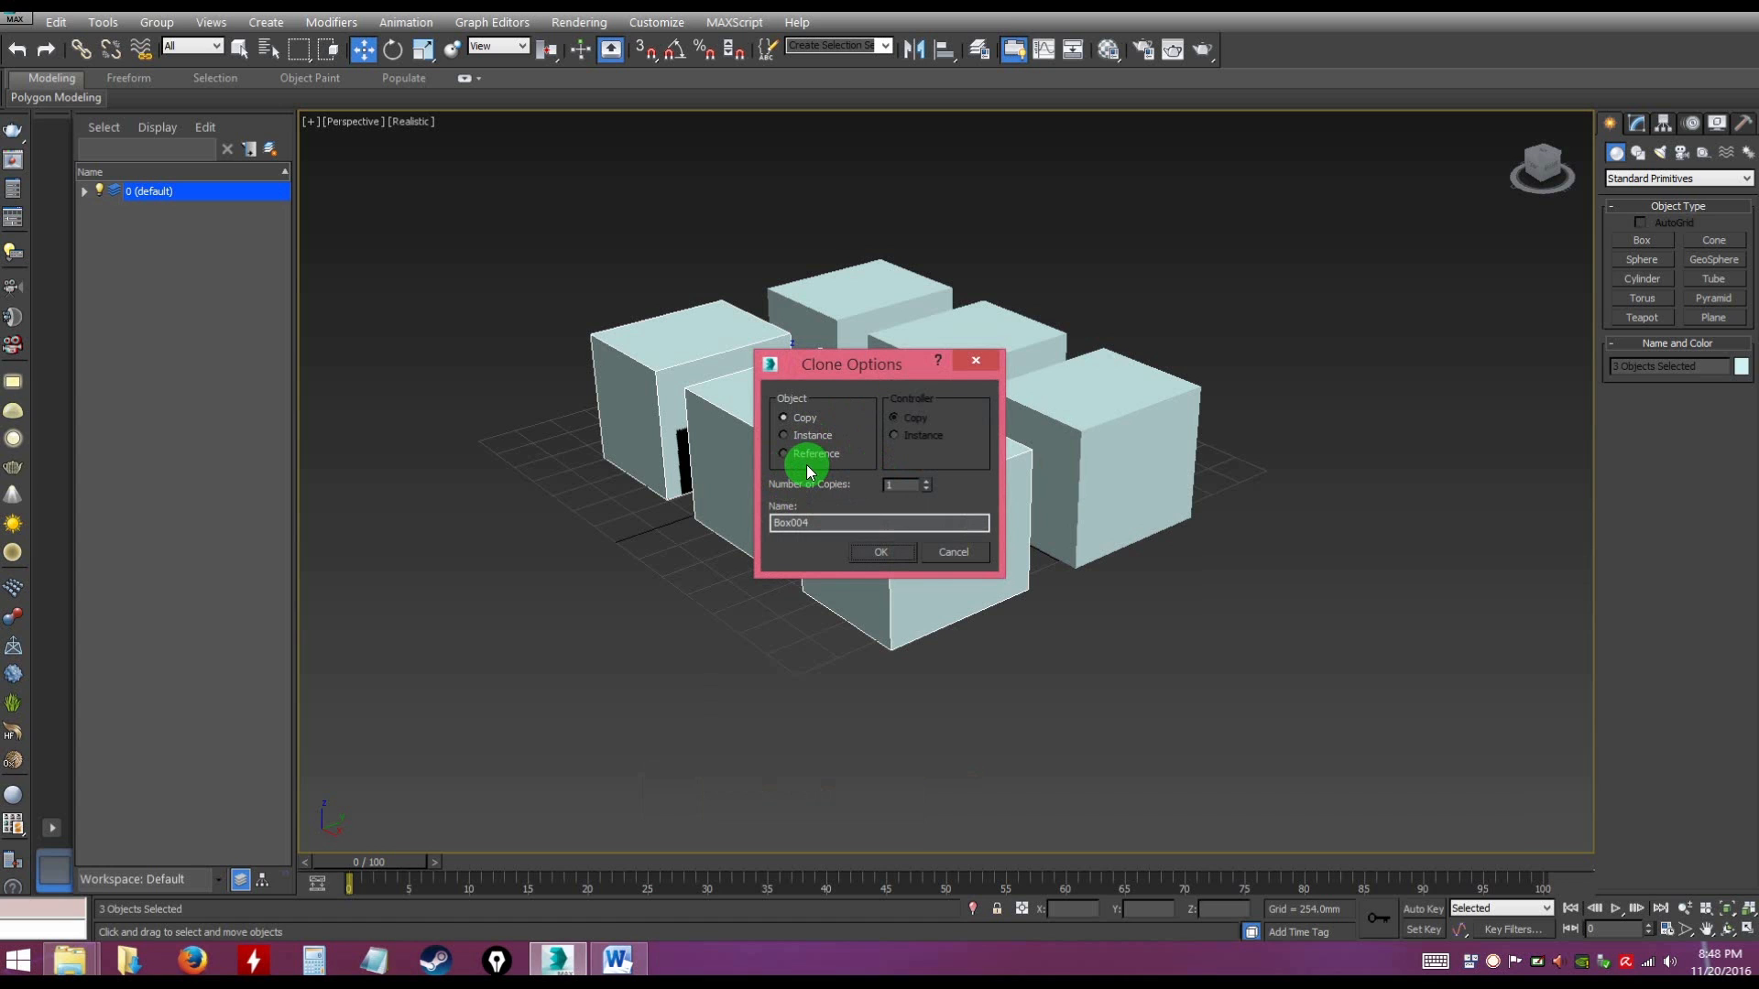
pyautogui.click(882, 550)
pyautogui.click(1058, 634)
# Select the box at the positive X end of the new front row and clone it in place as a Copy
pyautogui.moveTo(1057, 634)
pyautogui.keyDown('alt'); pyautogui.mouseDown(button='middle')
pyautogui.moveTo(1019, 627)
pyautogui.moveTo(1035, 642)
pyautogui.moveTo(1121, 623)
pyautogui.moveTo(1139, 507)
pyautogui.moveTo(1162, 524)
pyautogui.moveTo(978, 495)
pyautogui.mouseUp(button='middle'); pyautogui.keyUp('alt')
pyautogui.press('r')
pyautogui.click(977, 495)
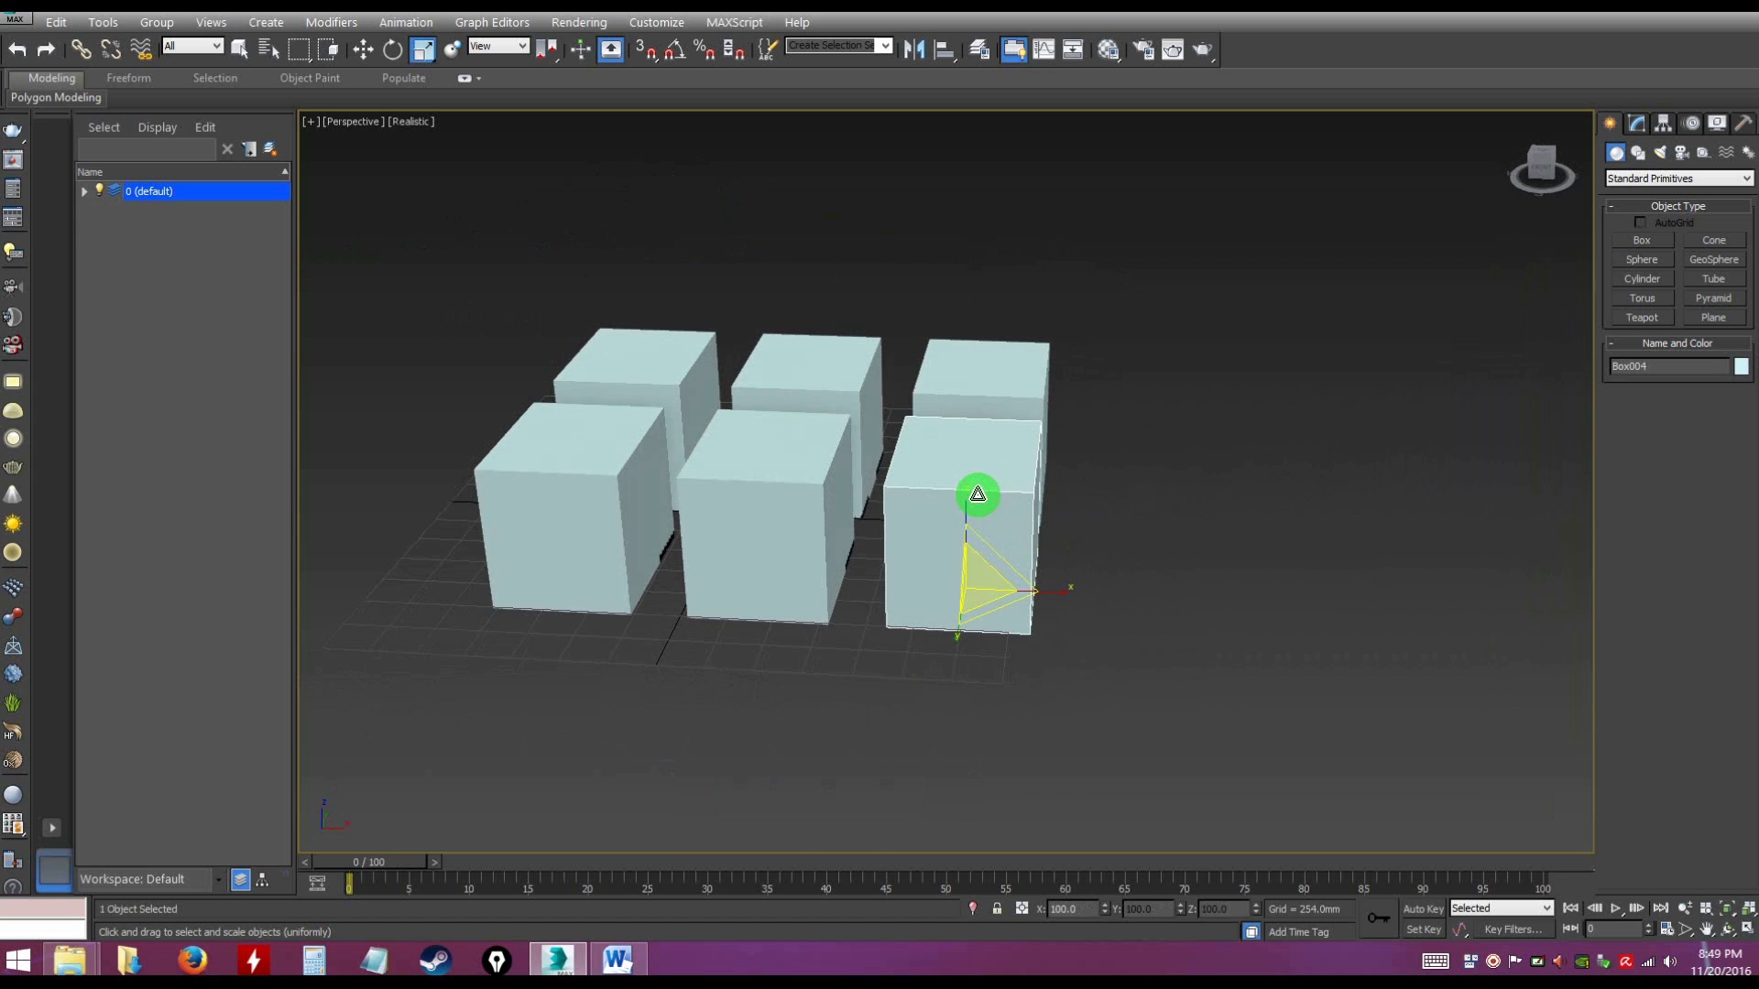
pyautogui.press('w')
pyautogui.keyDown('alt'); pyautogui.moveTo(1105, 525); pyautogui.dragTo(1018, 517, button='middle'); pyautogui.keyUp('alt')
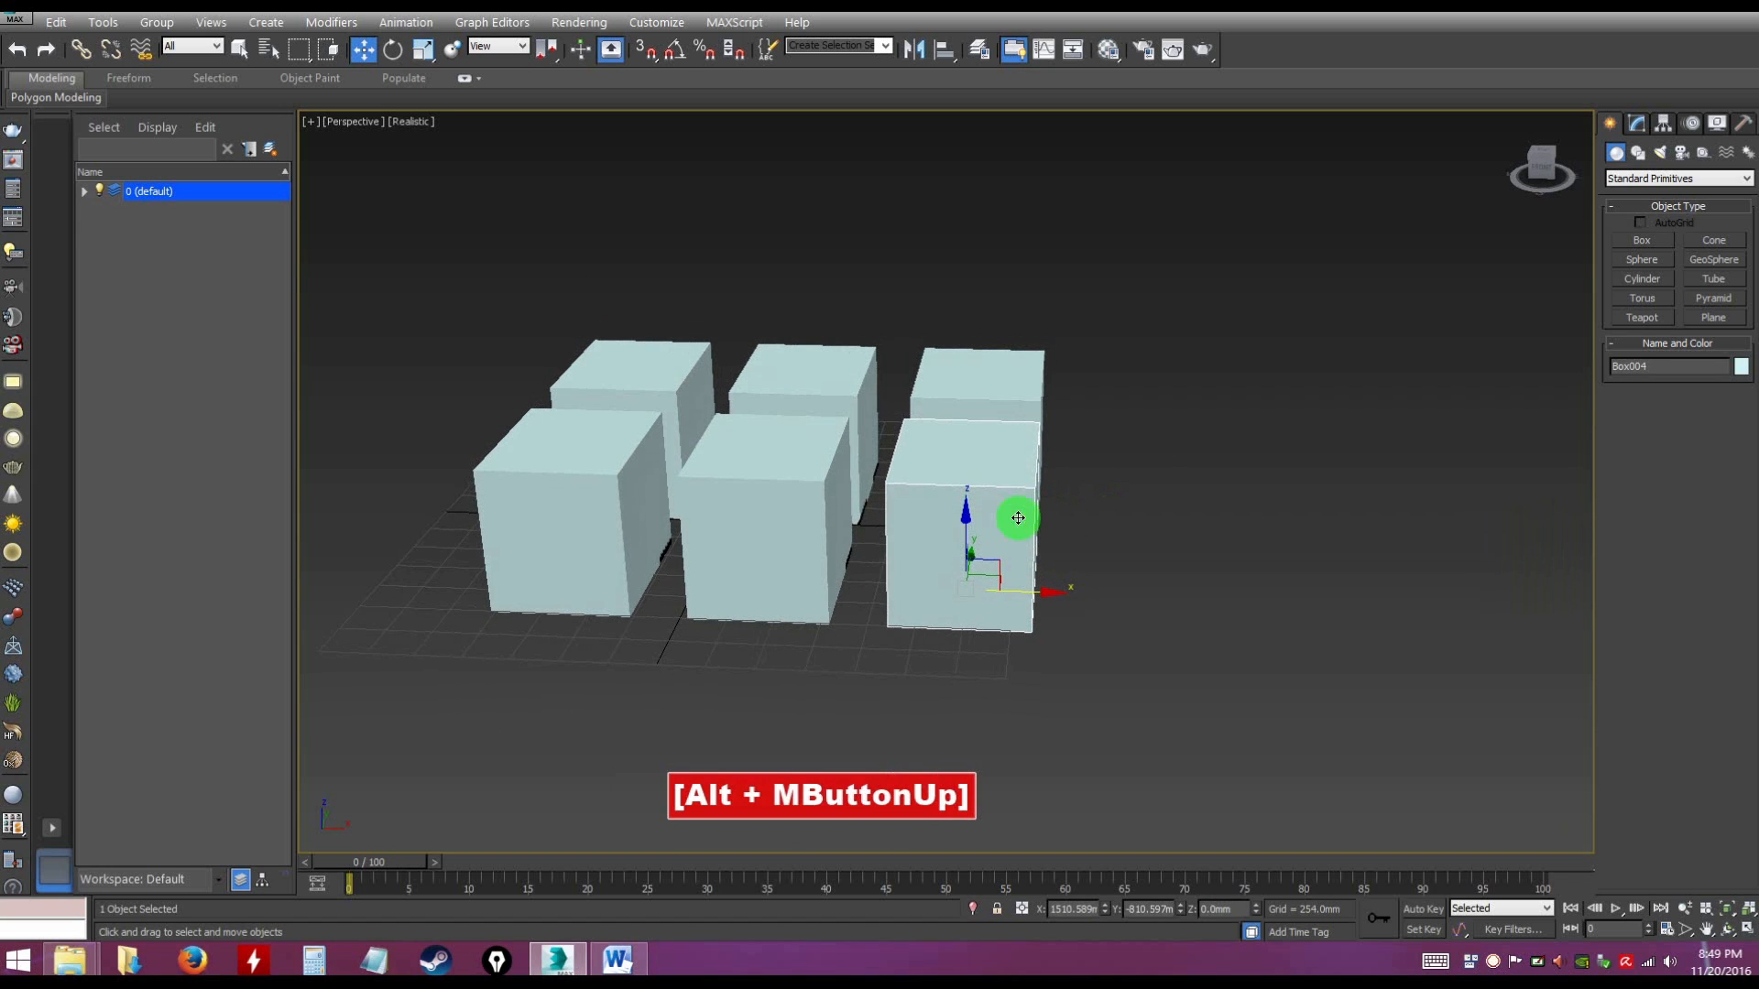
pyautogui.rightClick(991, 504)
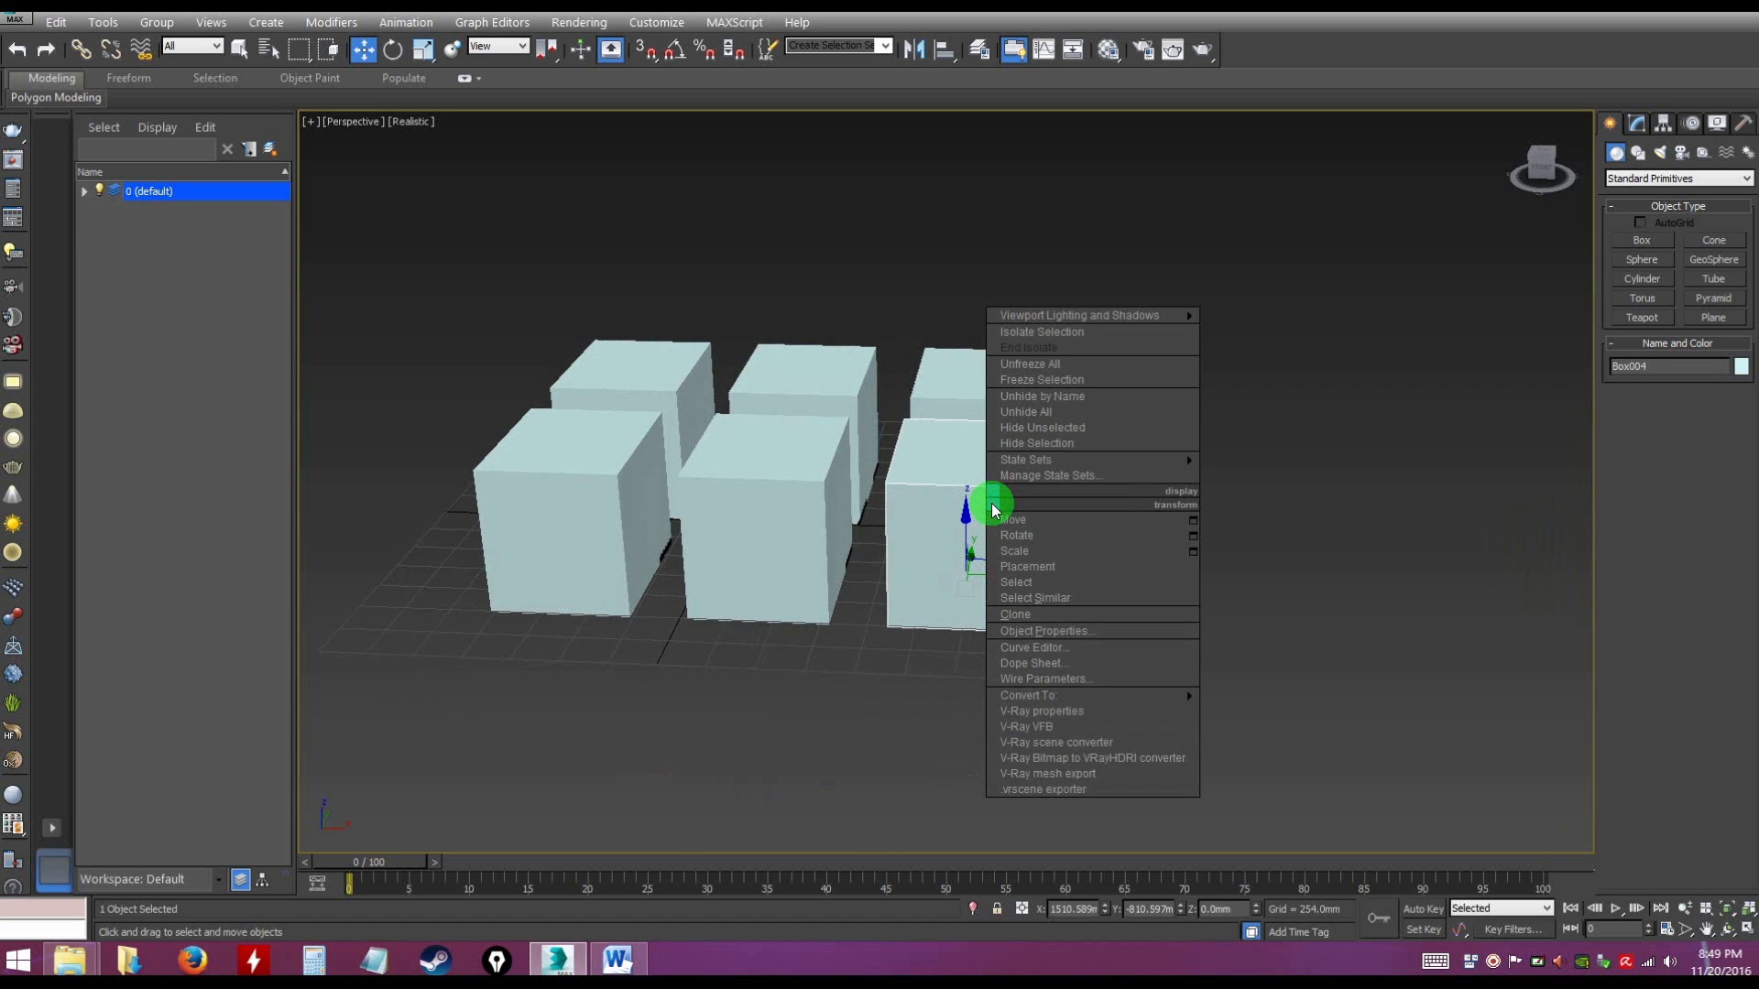
pyautogui.click(1015, 615)
pyautogui.click(808, 447)
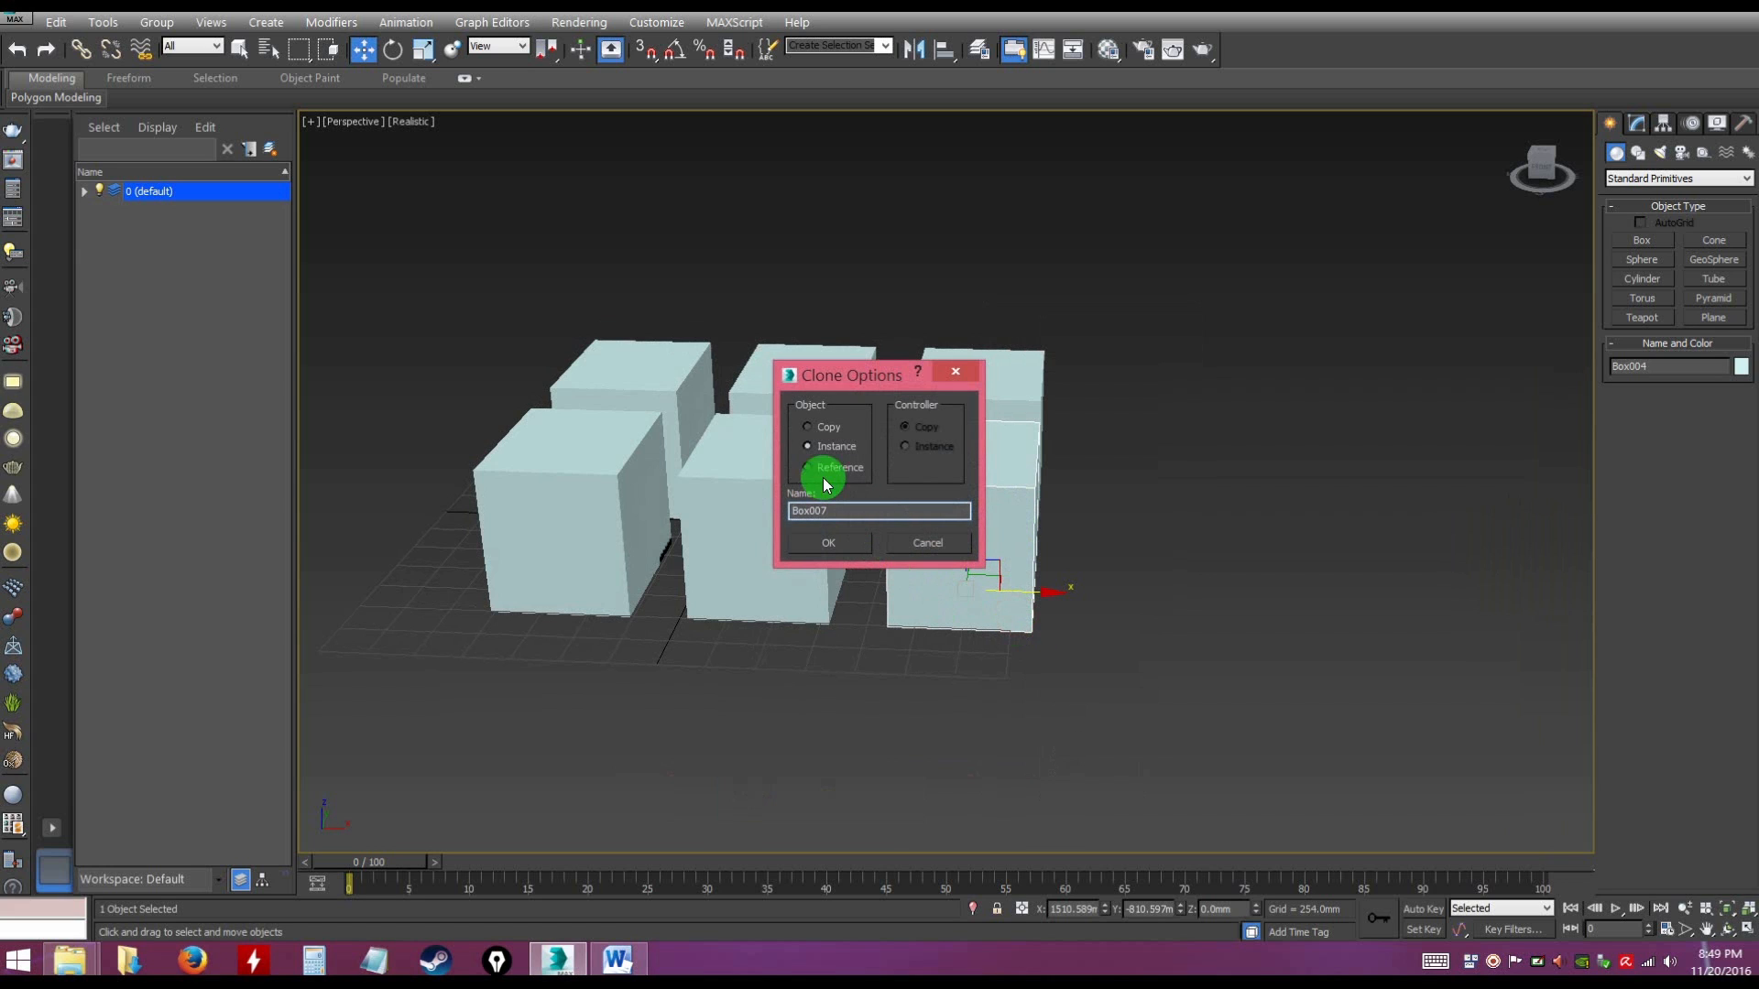
pyautogui.click(829, 427)
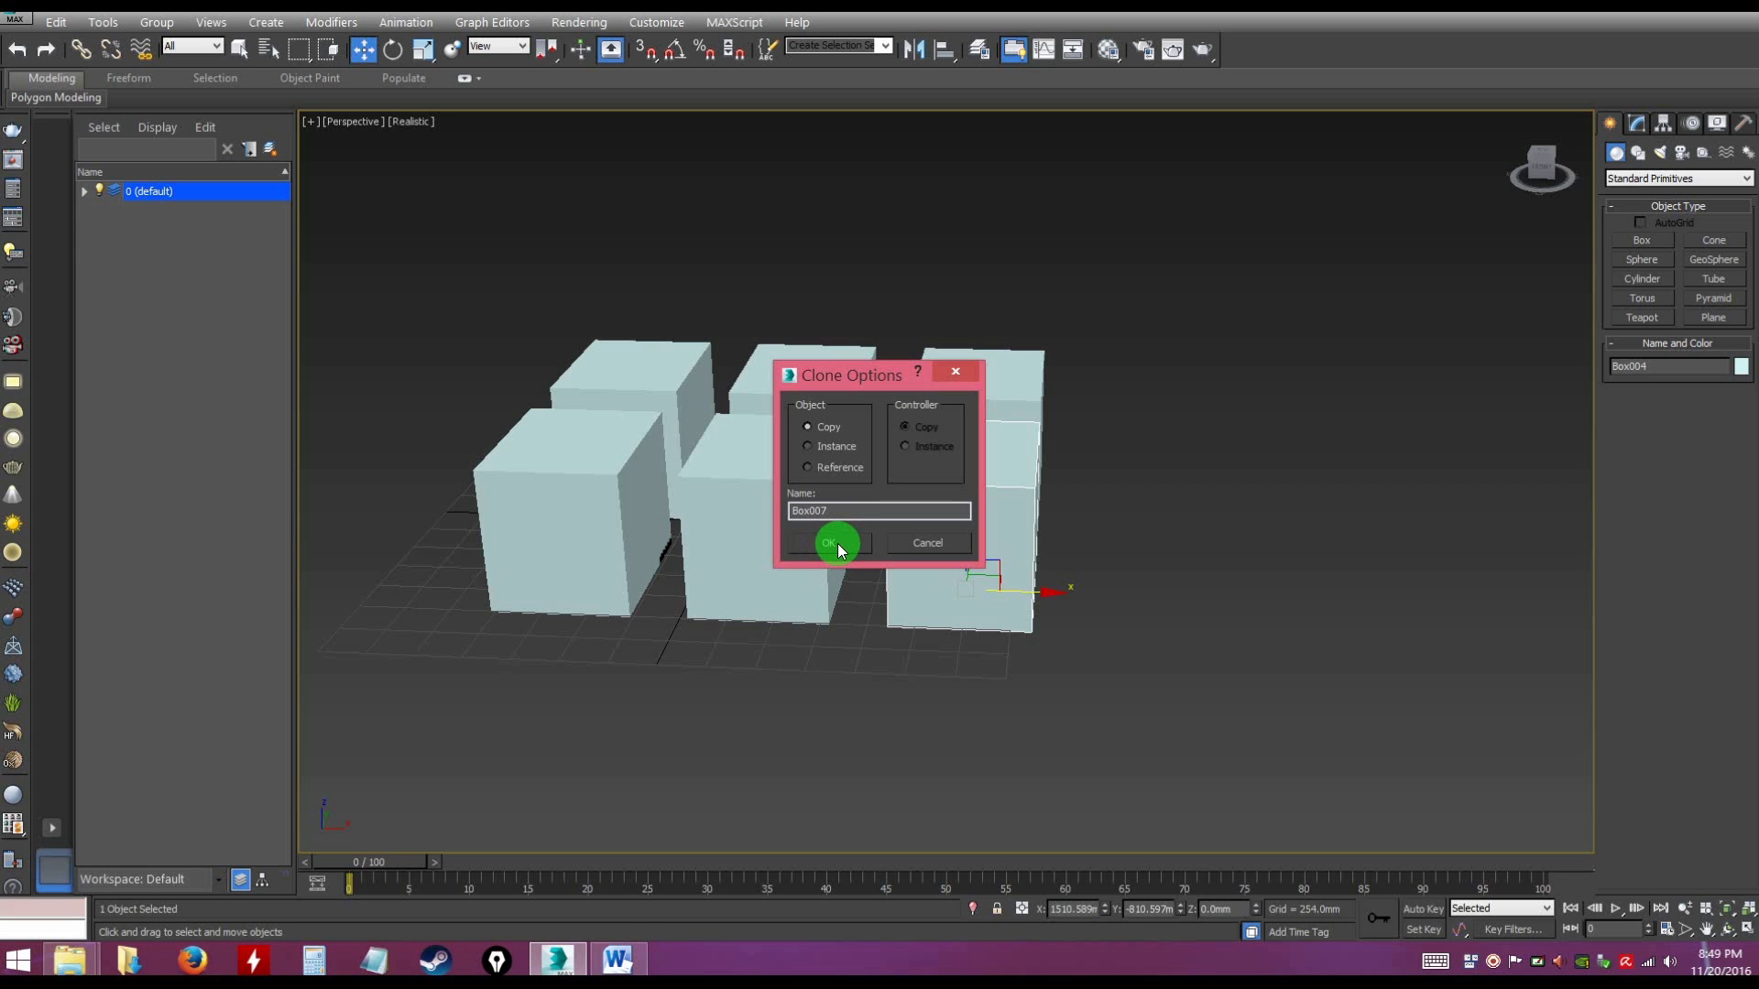
pyautogui.click(837, 542)
# Move the cloned box along the X axis to about X 2575 mm, extending the front row, and deselect it
pyautogui.click(976, 503)
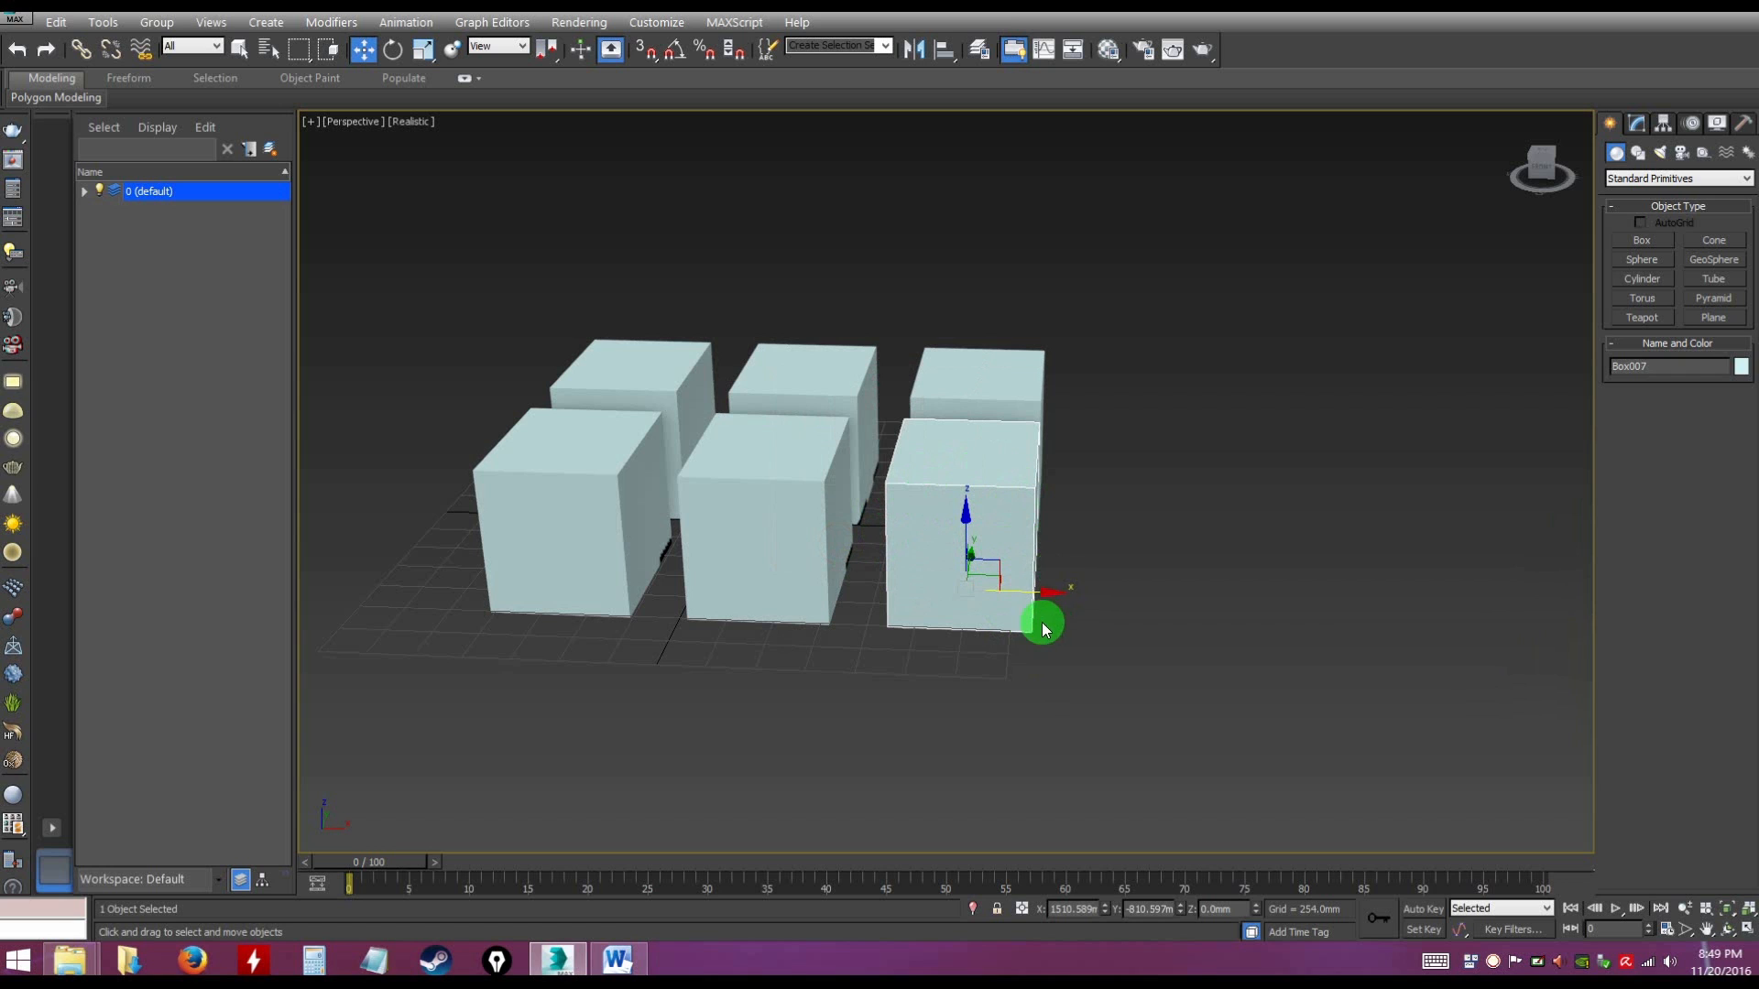
pyautogui.moveTo(1050, 592); pyautogui.dragTo(1243, 606)
pyautogui.click(1265, 689)
# Select all seven boxes and clone them in place as copies
pyautogui.keyDown('alt'); pyautogui.moveTo(1080, 667); pyautogui.dragTo(864, 550, button='middle'); pyautogui.keyUp('alt')
pyautogui.moveTo(1151, 647); pyautogui.dragTo(1202, 738)
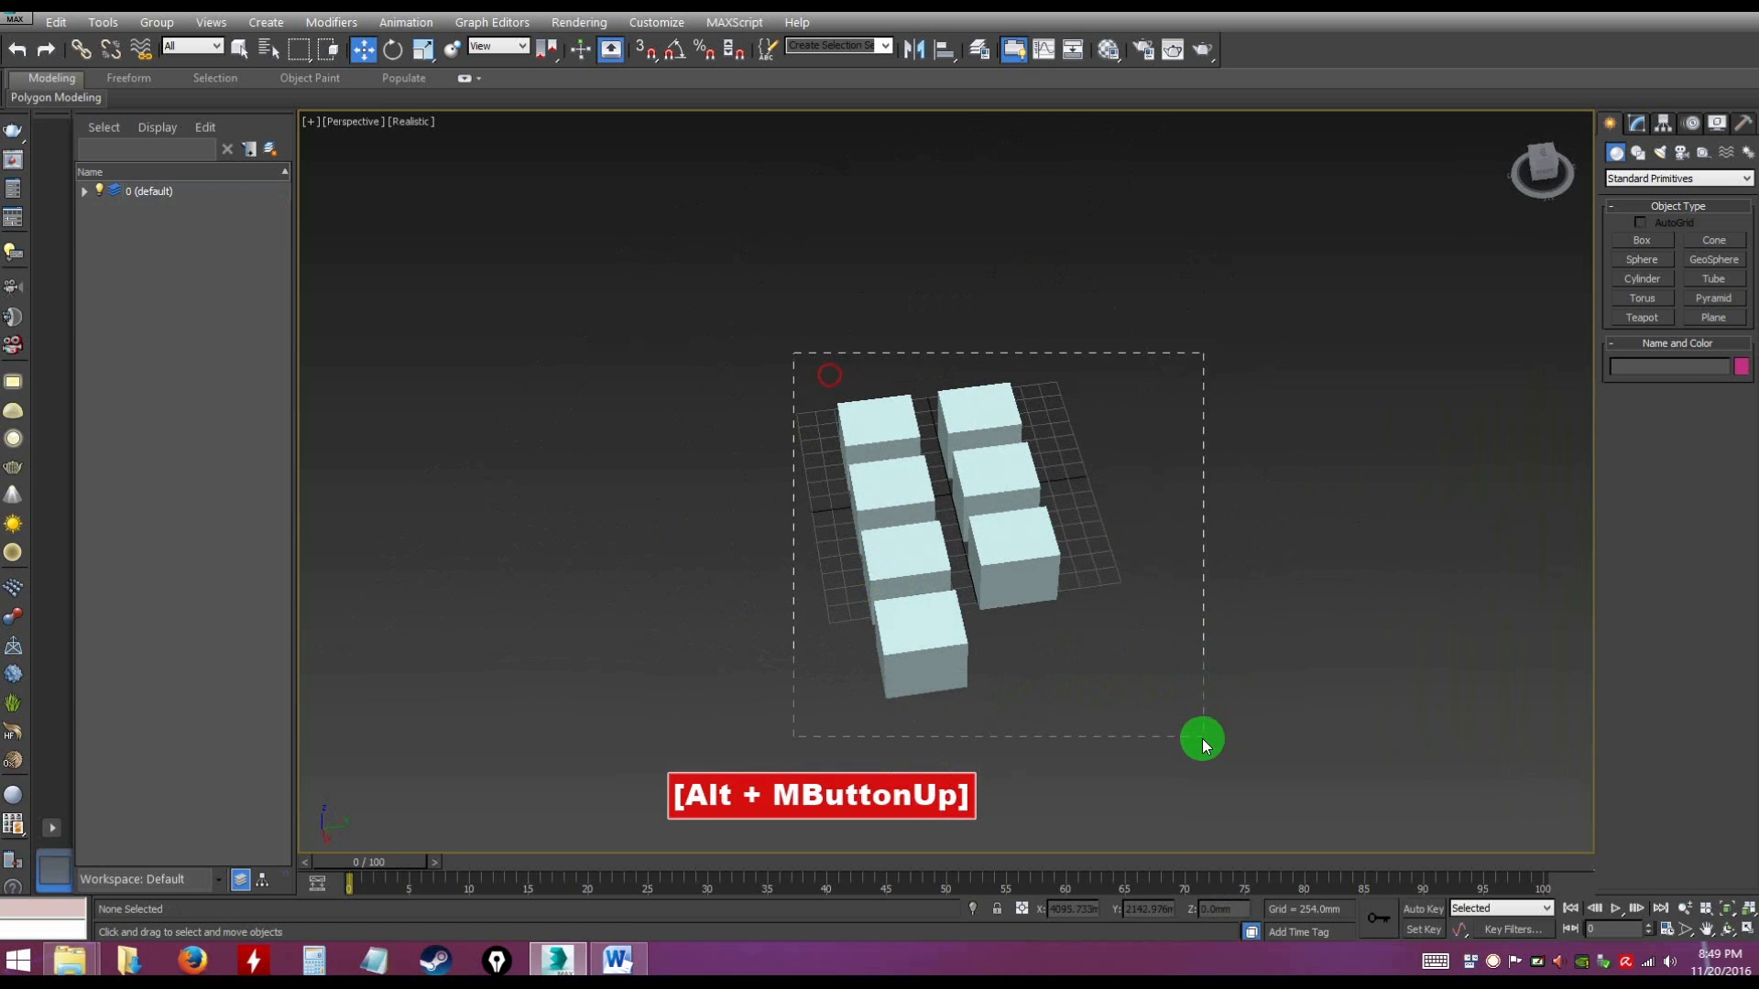
pyautogui.rightClick(892, 557)
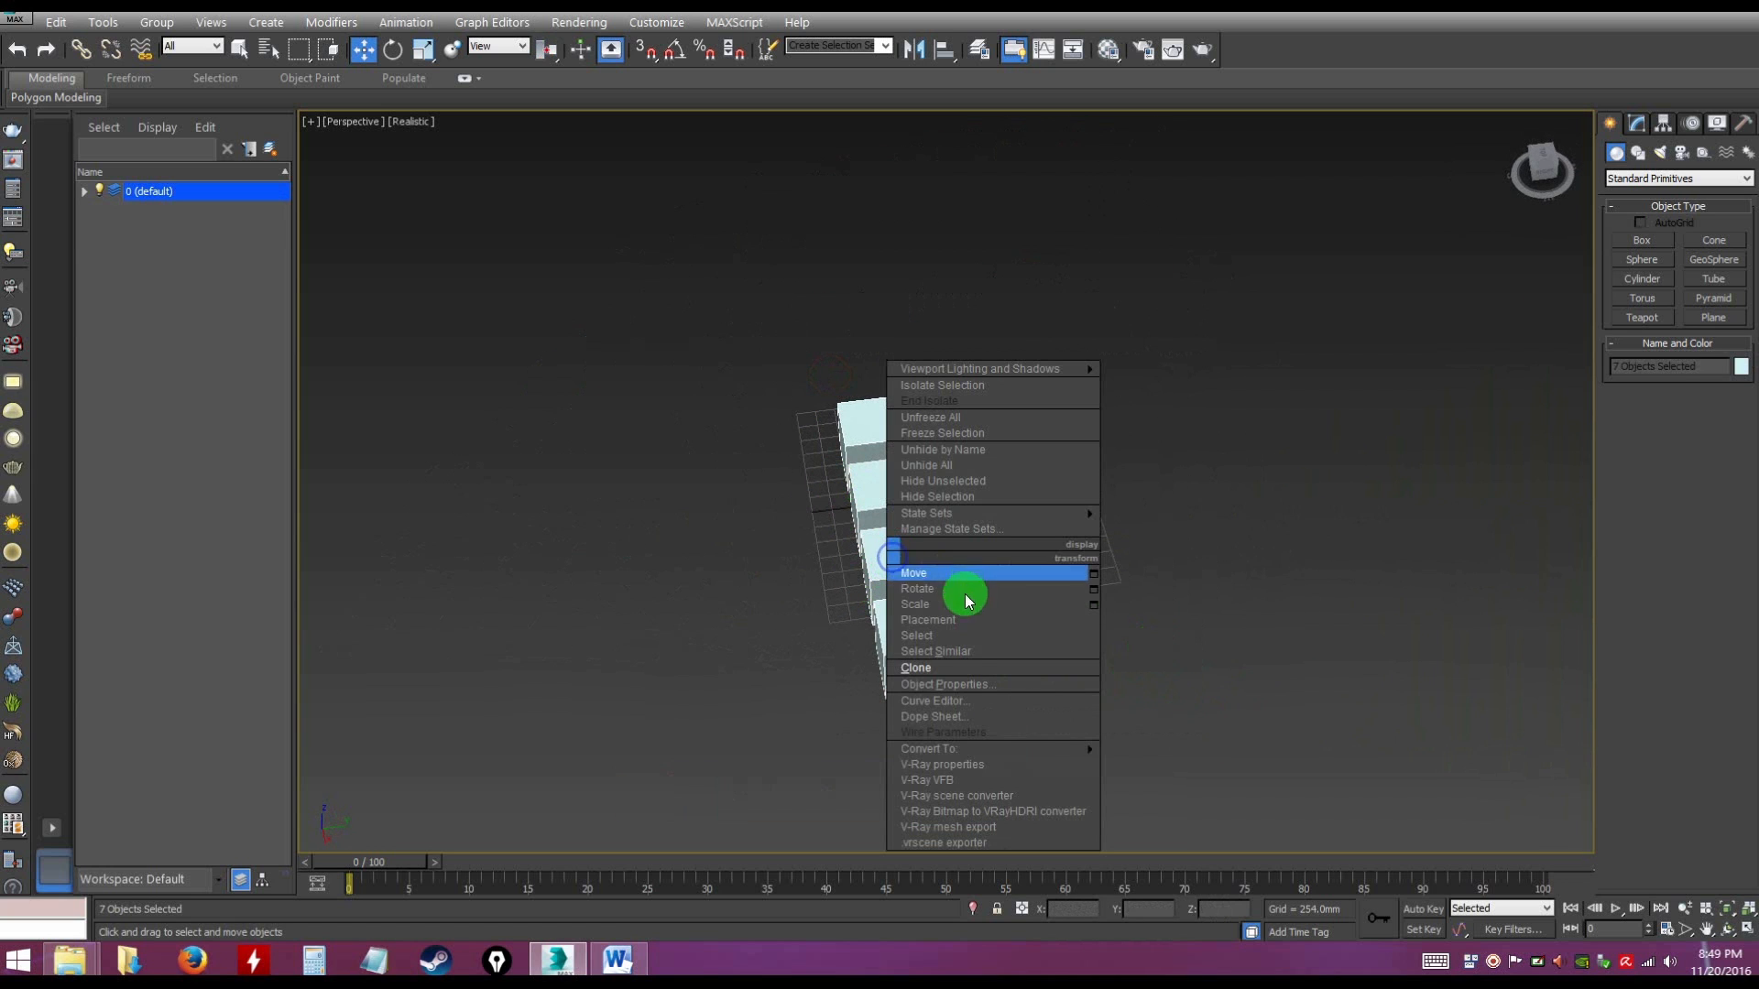
pyautogui.click(939, 669)
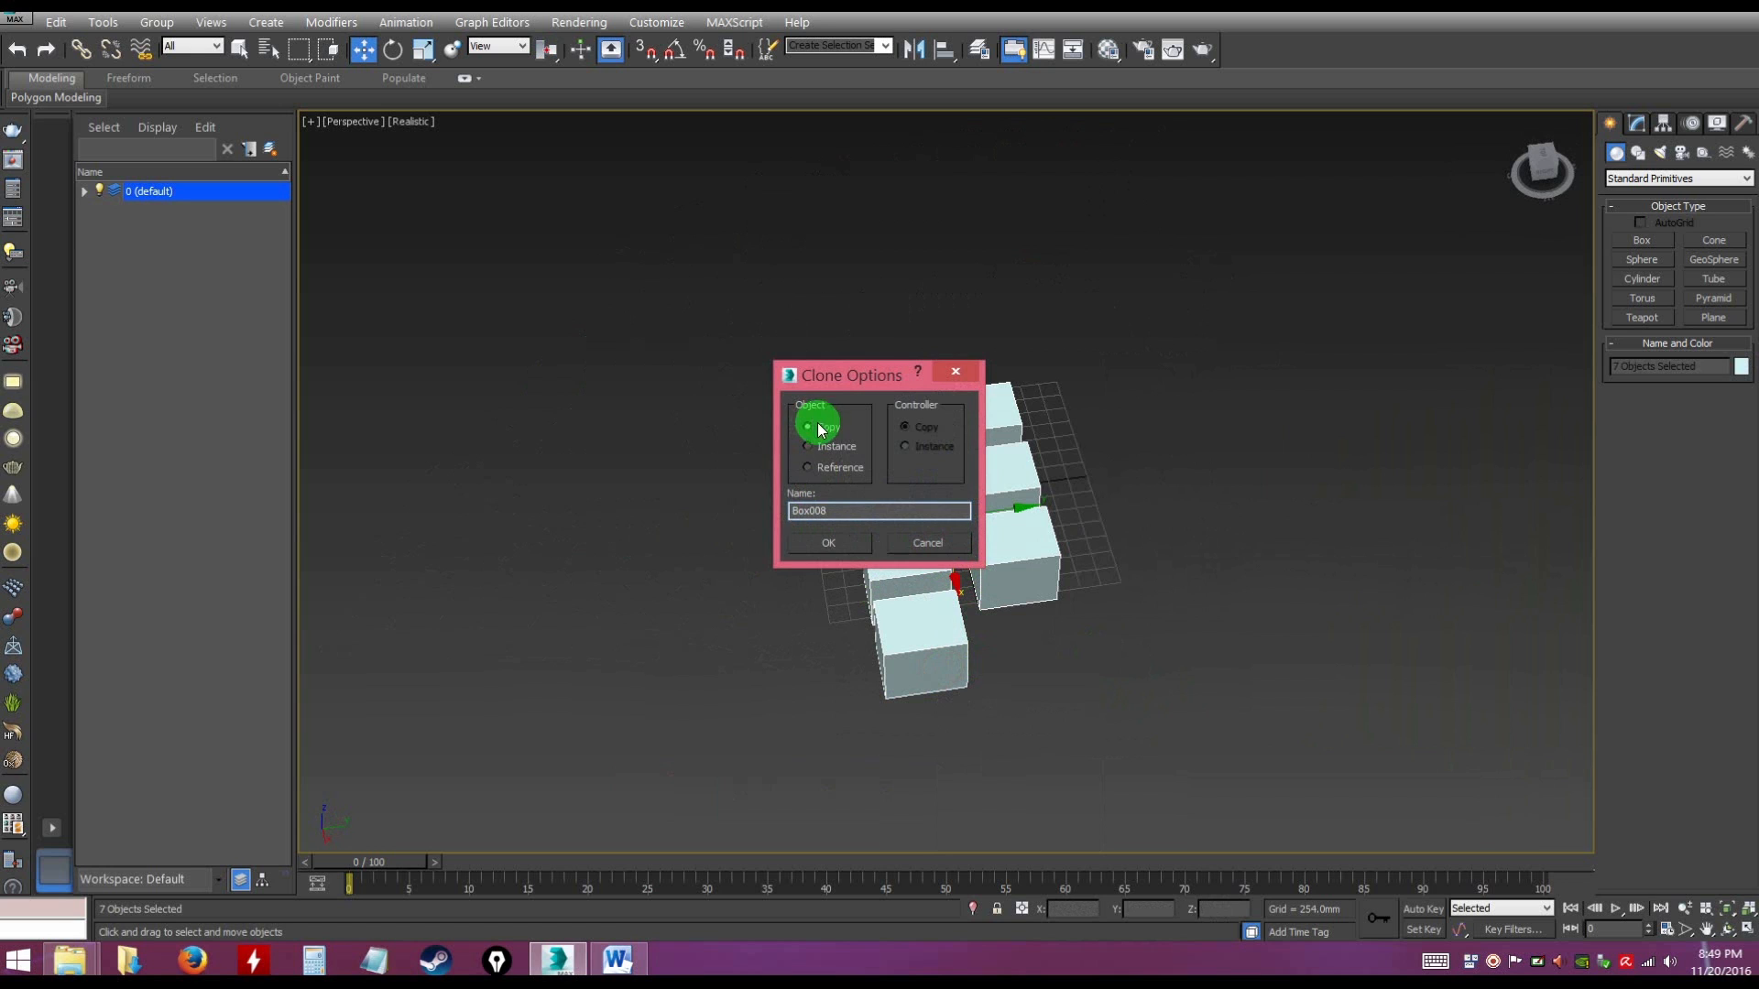
pyautogui.click(827, 542)
# Move the seven cloned boxes along the Y axis in front of the originals, with their front row at about Y -3588 mm
pyautogui.moveTo(1021, 508)
pyautogui.mouseDown()
pyautogui.moveTo(816, 507)
pyautogui.moveTo(833, 628)
pyautogui.mouseUp()
pyautogui.click(833, 656)
pyautogui.moveTo(809, 688)
pyautogui.keyDown('alt'); pyautogui.mouseDown(button='middle')
pyautogui.moveTo(1020, 641)
pyautogui.moveTo(967, 629)
pyautogui.moveTo(1013, 609)
pyautogui.moveTo(973, 647)
pyautogui.moveTo(1005, 609)
pyautogui.moveTo(992, 650)
pyautogui.mouseUp(button='middle'); pyautogui.keyUp('alt')
pyautogui.keyDown('alt'); pyautogui.moveTo(982, 596); pyautogui.dragTo(993, 616, button='middle'); pyautogui.keyUp('alt')
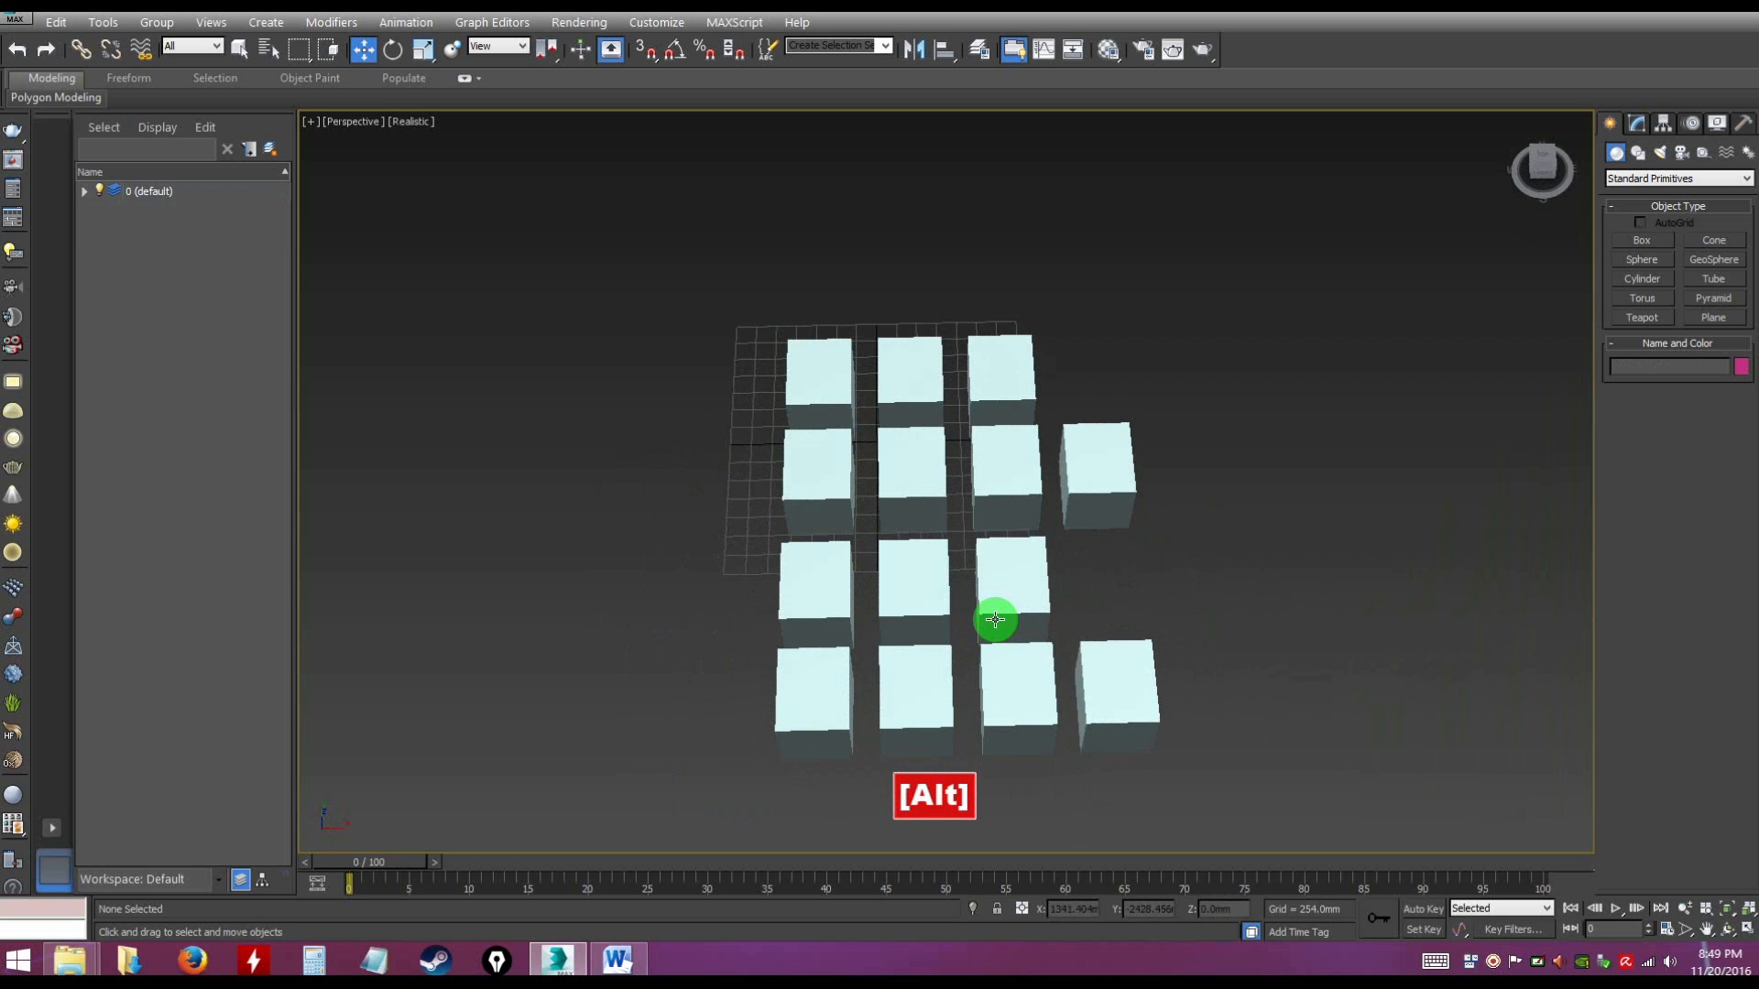
# List the objects in the 0 (default) layer and select several boxes, including Box001 and Box014, to match names with boxes in the view
pyautogui.click(821, 668)
pyautogui.click(903, 672)
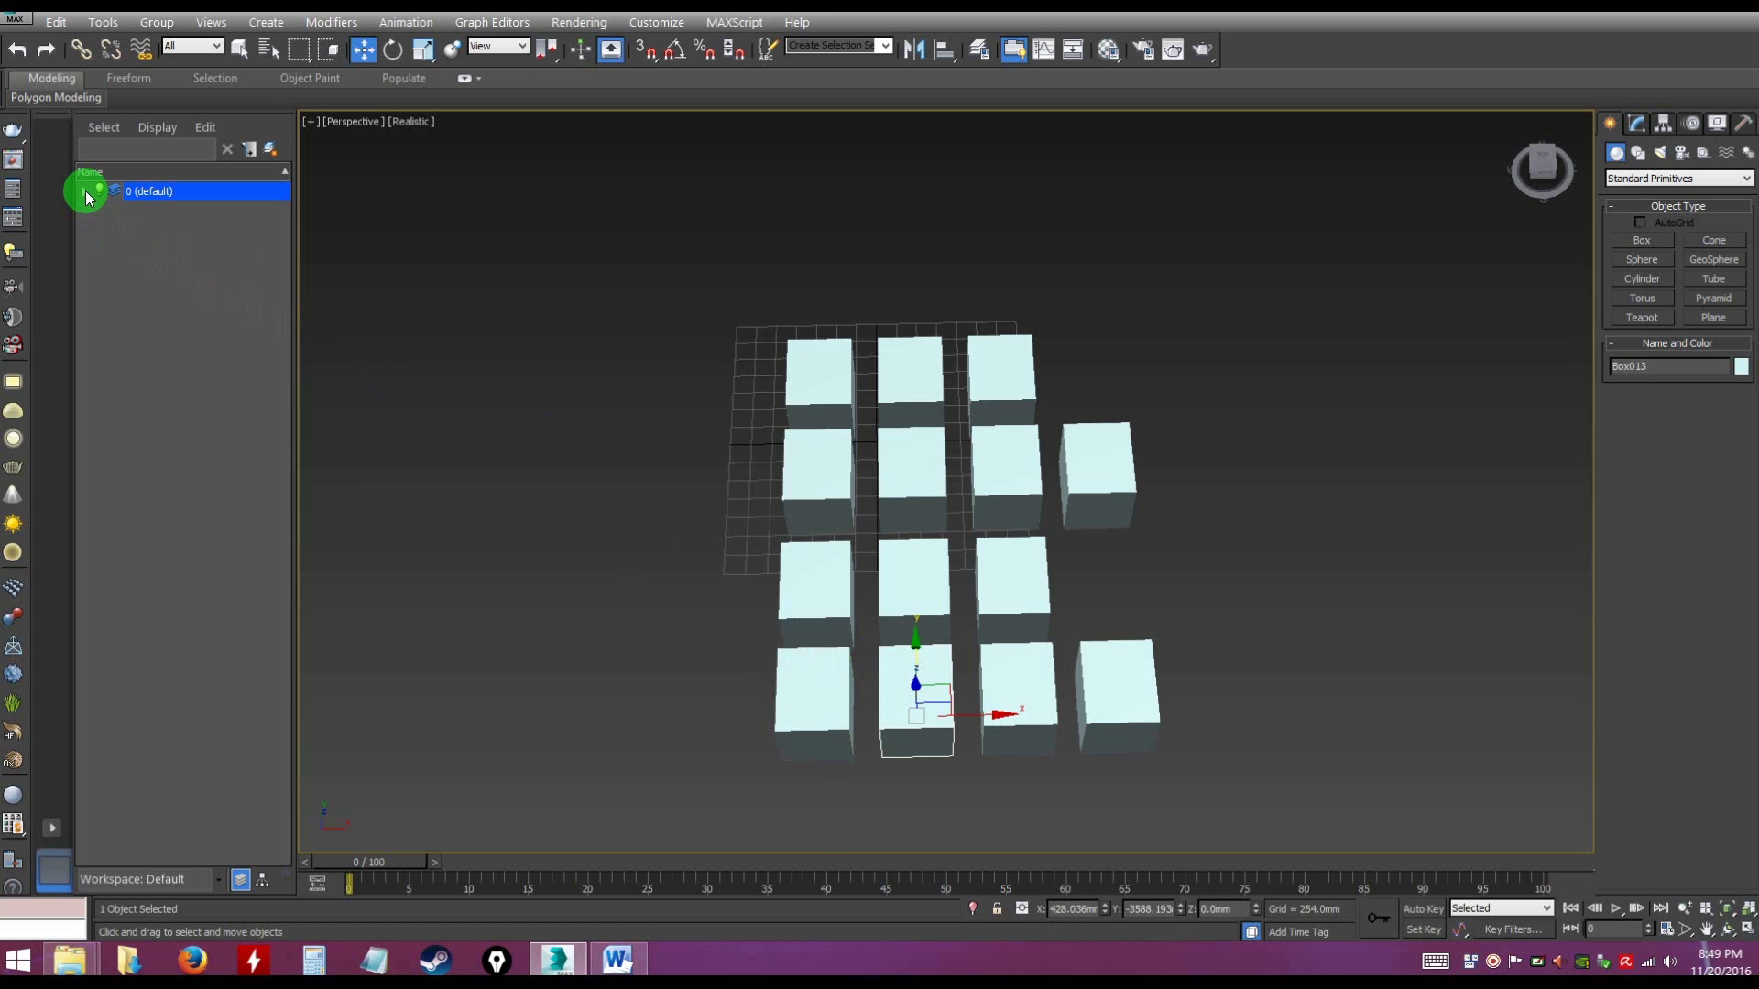
pyautogui.click(86, 191)
pyautogui.click(158, 210)
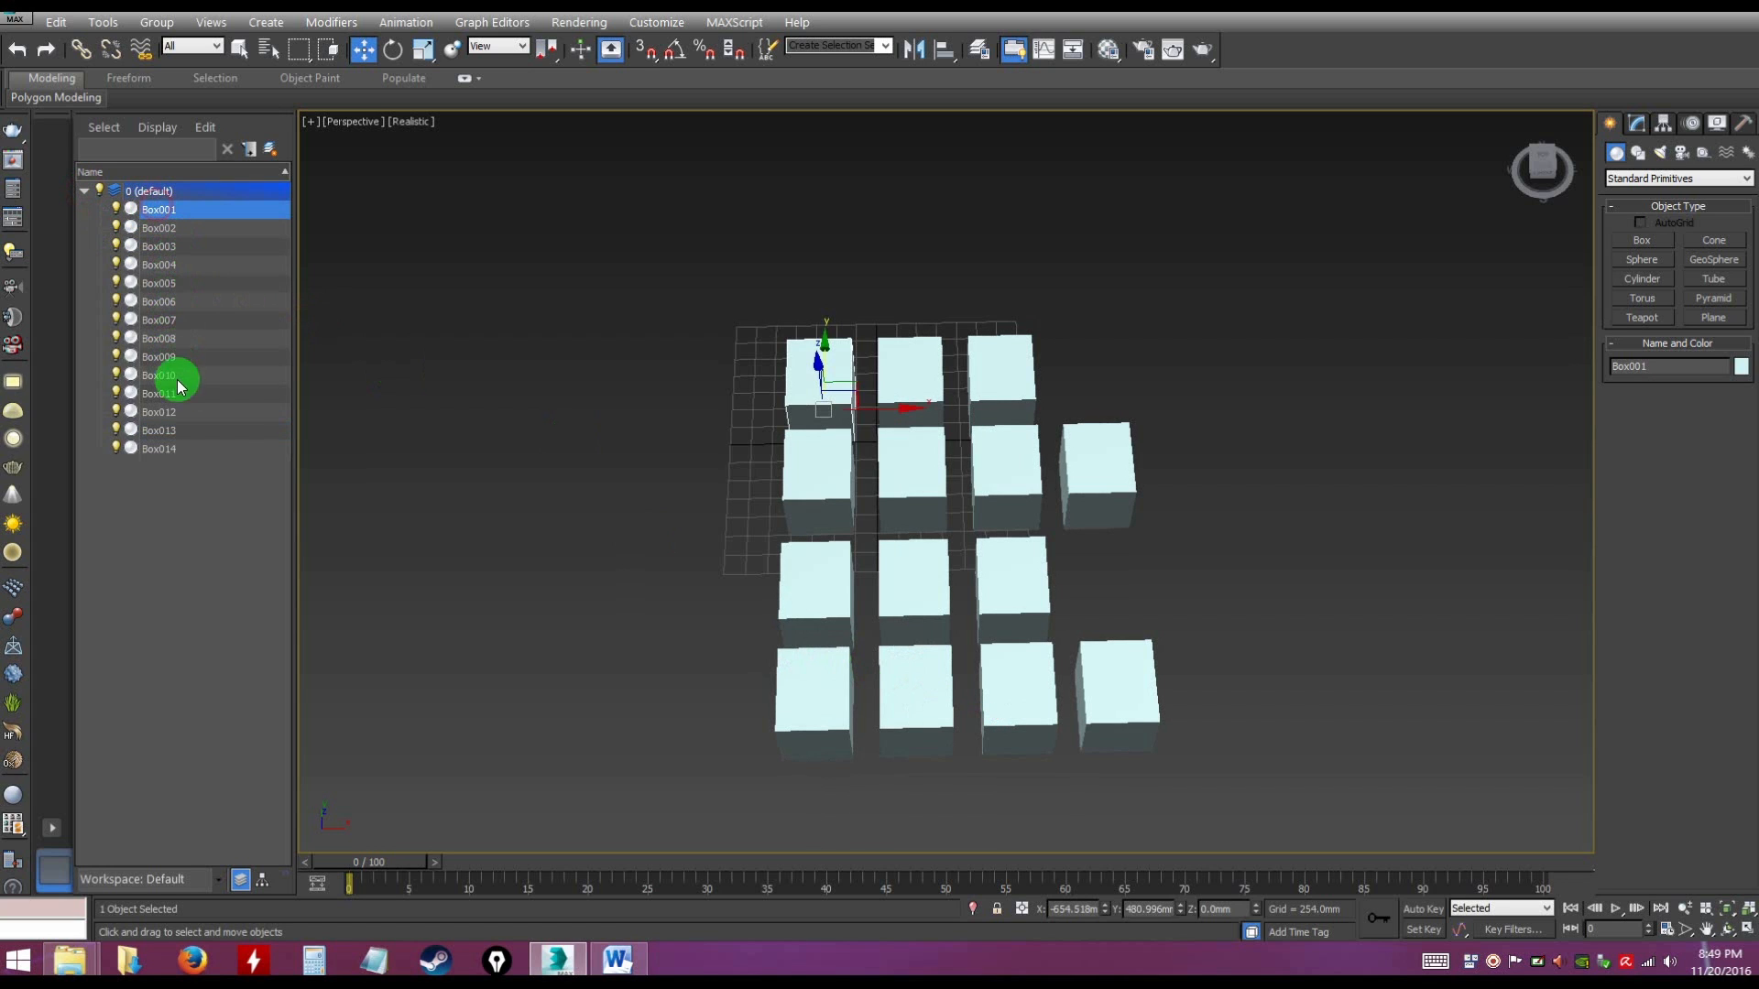
pyautogui.click(167, 451)
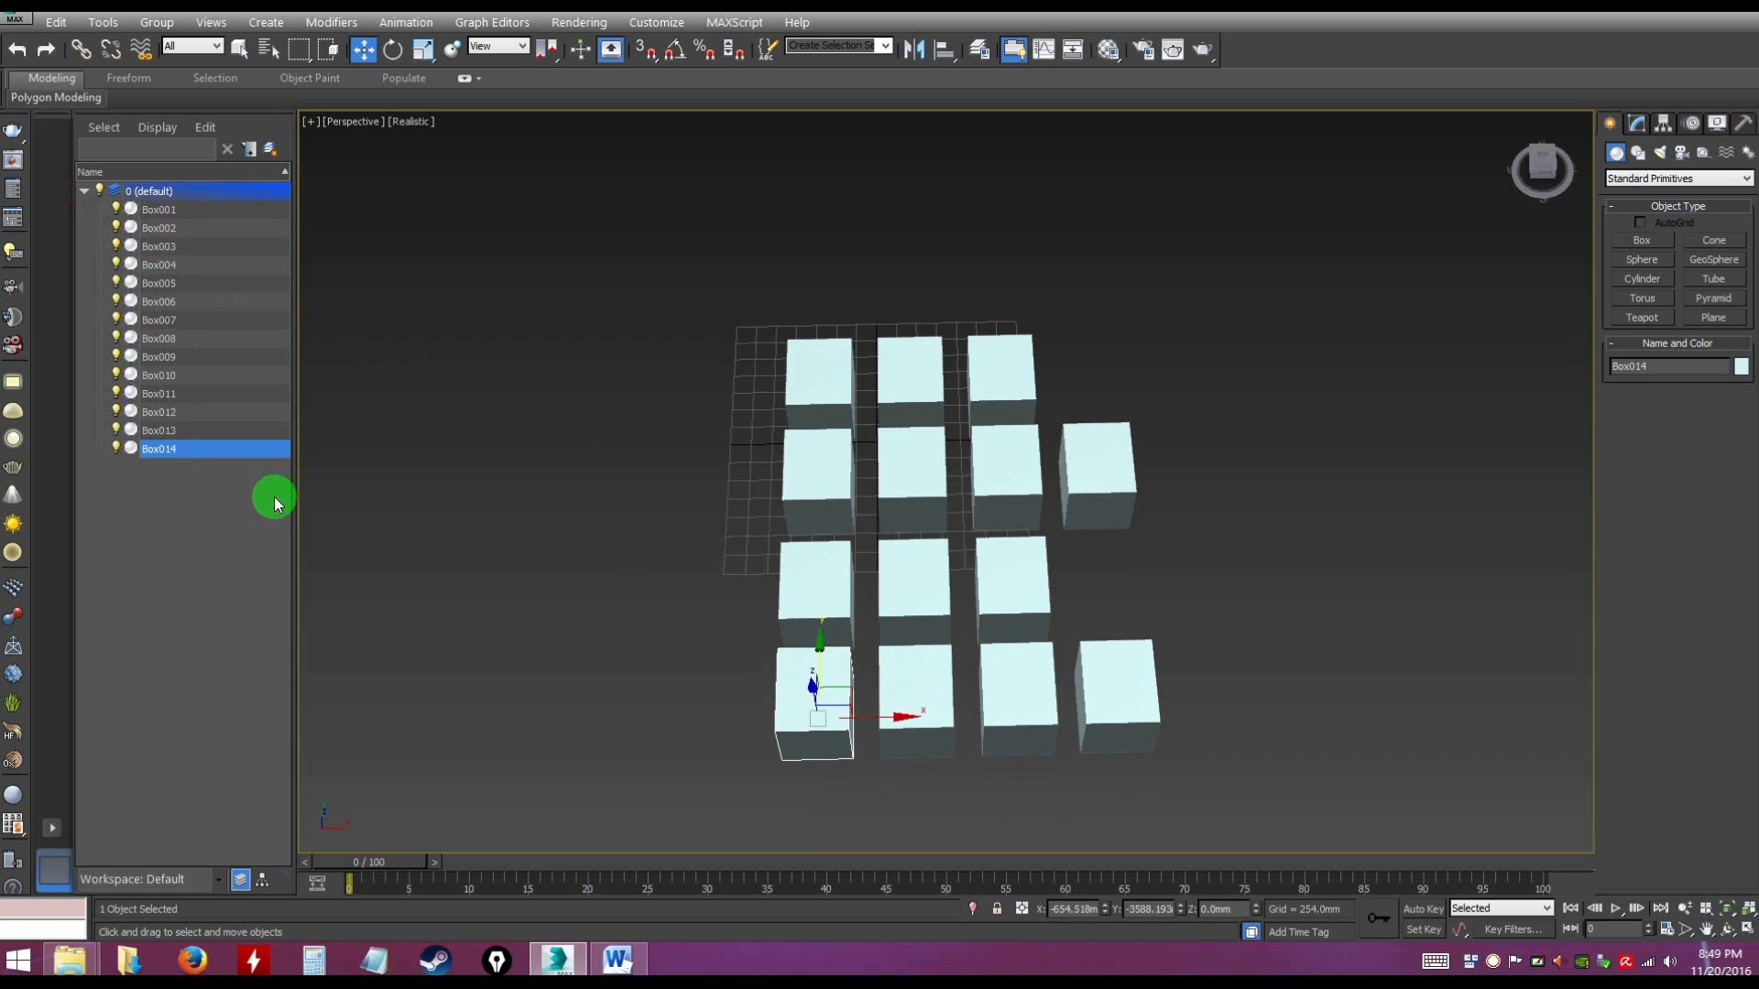
pyautogui.click(1122, 694)
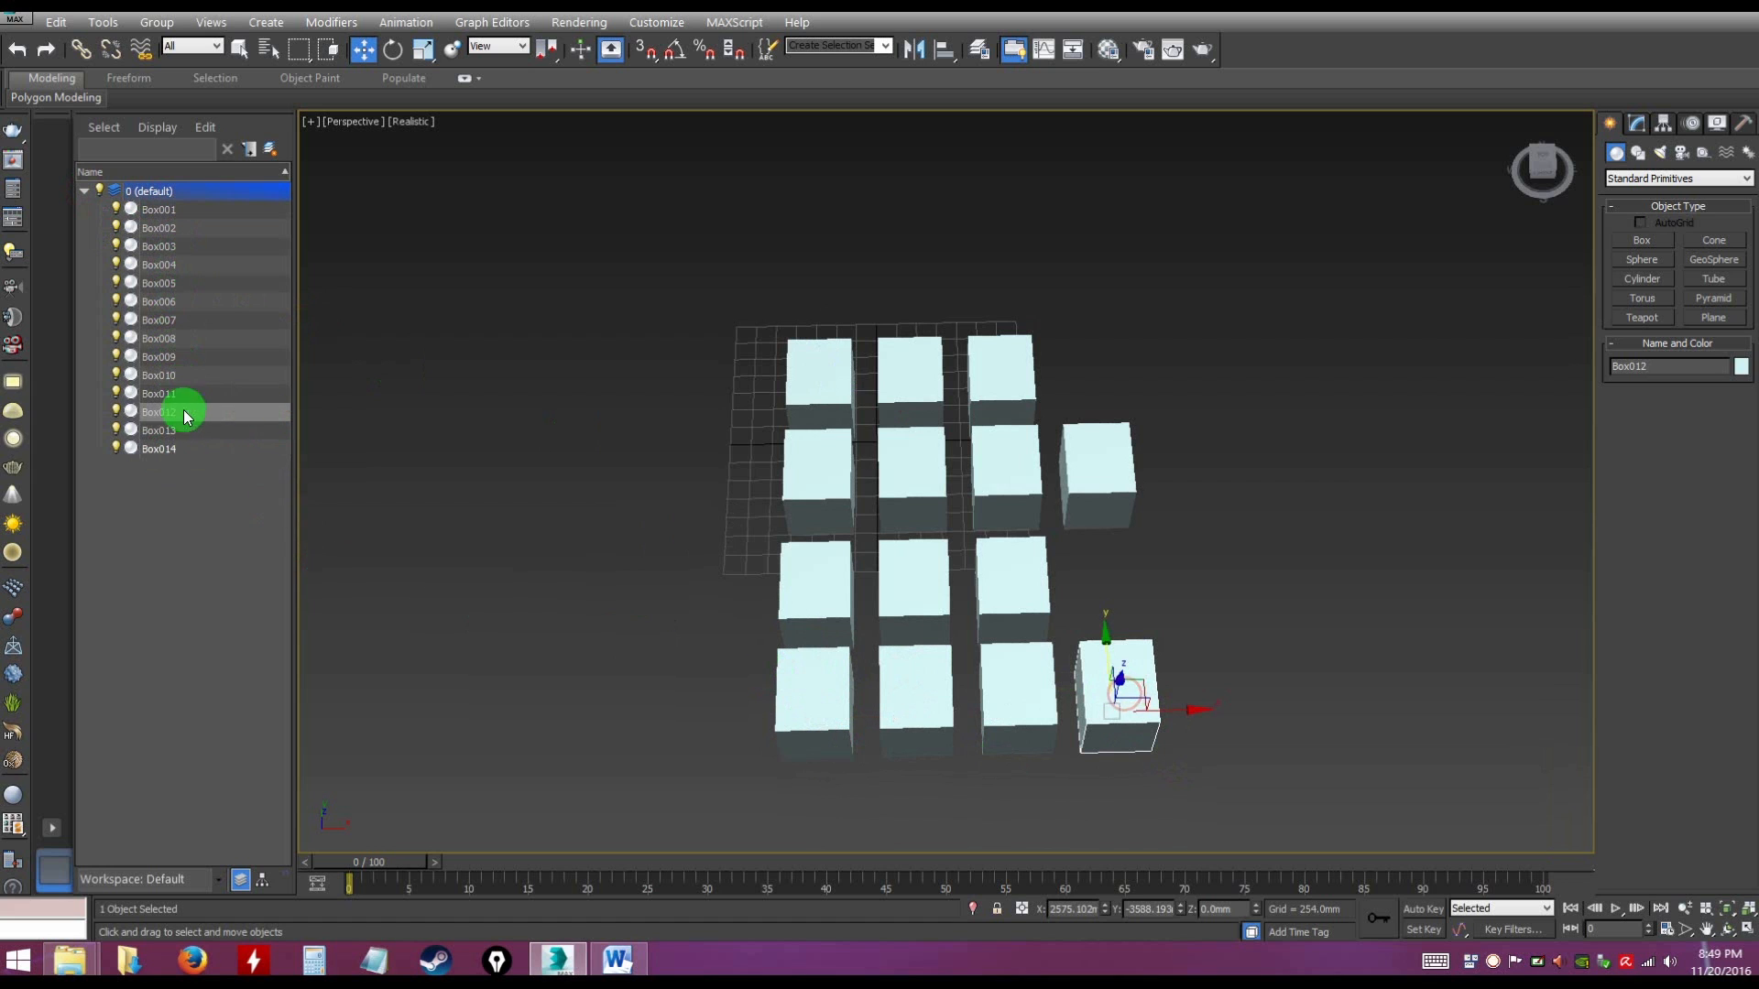
# Delete the seven cloned boxes in front and the lone extra box beside the original rows, leaving six boxes
pyautogui.click(366, 592)
pyautogui.moveTo(901, 595)
pyautogui.keyDown('alt'); pyautogui.mouseDown(button='middle')
pyautogui.moveTo(907, 577)
pyautogui.moveTo(865, 581)
pyautogui.moveTo(857, 630)
pyautogui.mouseUp(button='middle'); pyautogui.keyUp('alt')
pyautogui.moveTo(740, 578); pyautogui.dragTo(1267, 799)
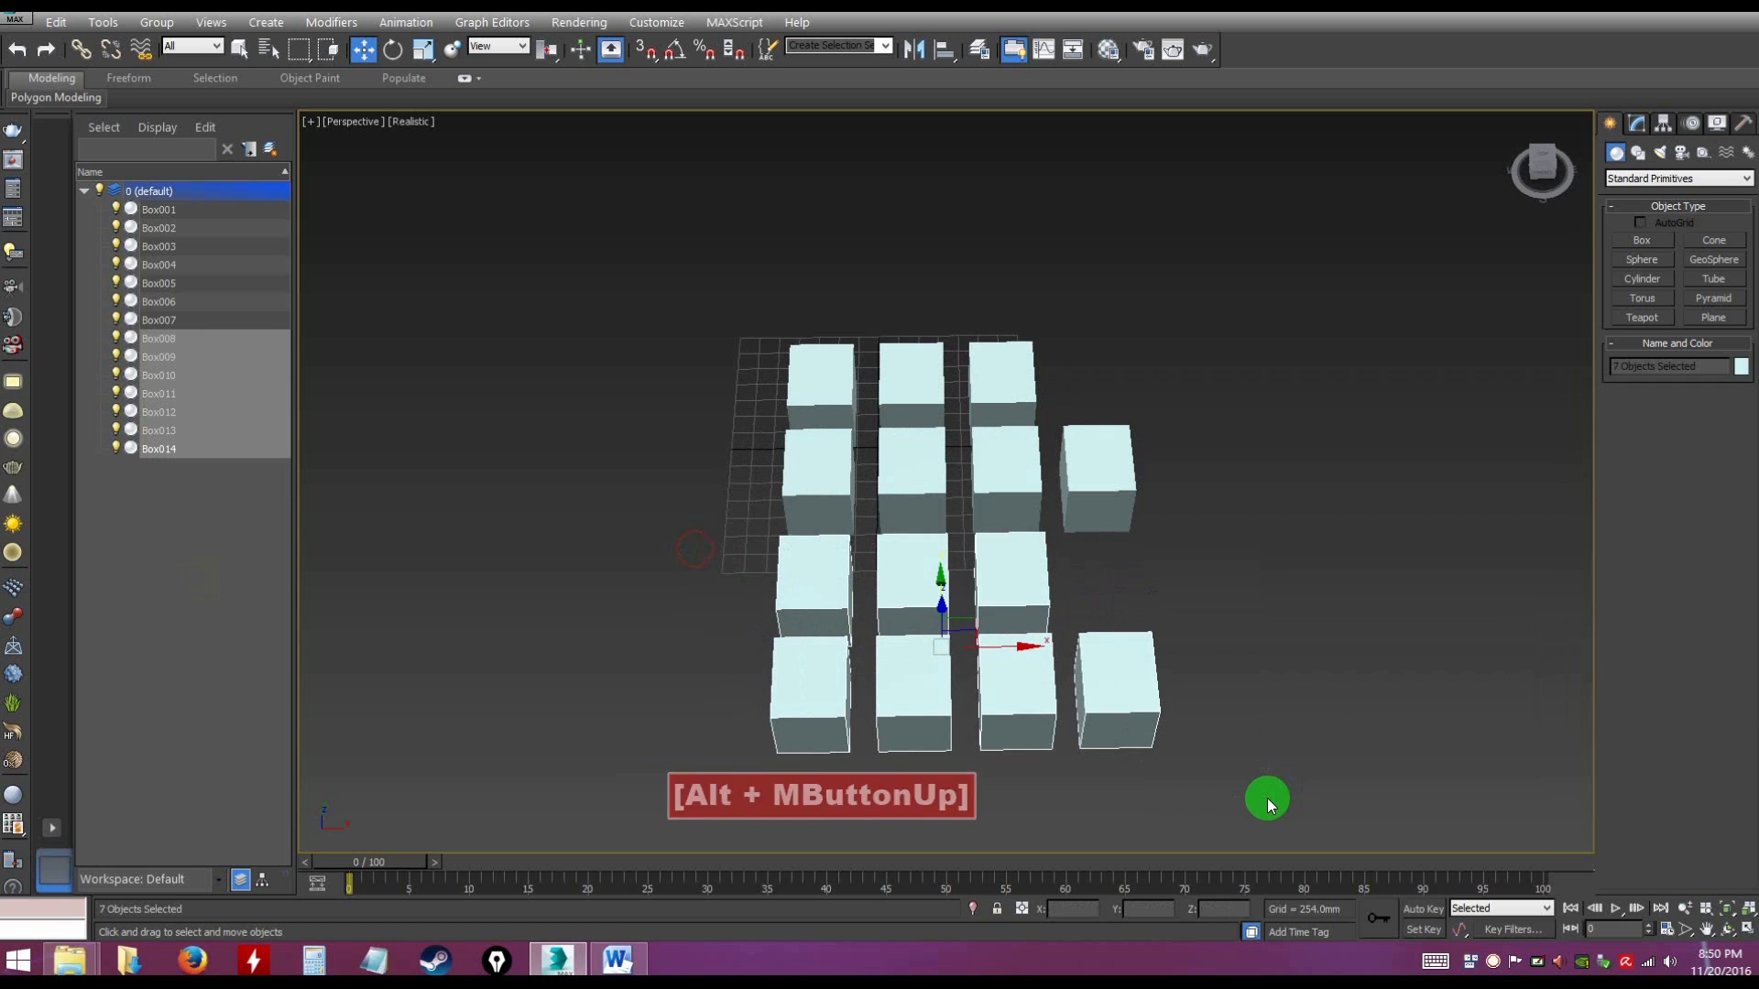
pyautogui.press('Delete')
pyautogui.moveTo(1188, 550); pyautogui.dragTo(1113, 458)
pyautogui.press('Delete')
# Group all six boxes under the name boxes and deselect the group
pyautogui.keyDown('alt'); pyautogui.moveTo(1102, 424); pyautogui.dragTo(1104, 399, button='middle'); pyautogui.keyUp('alt')
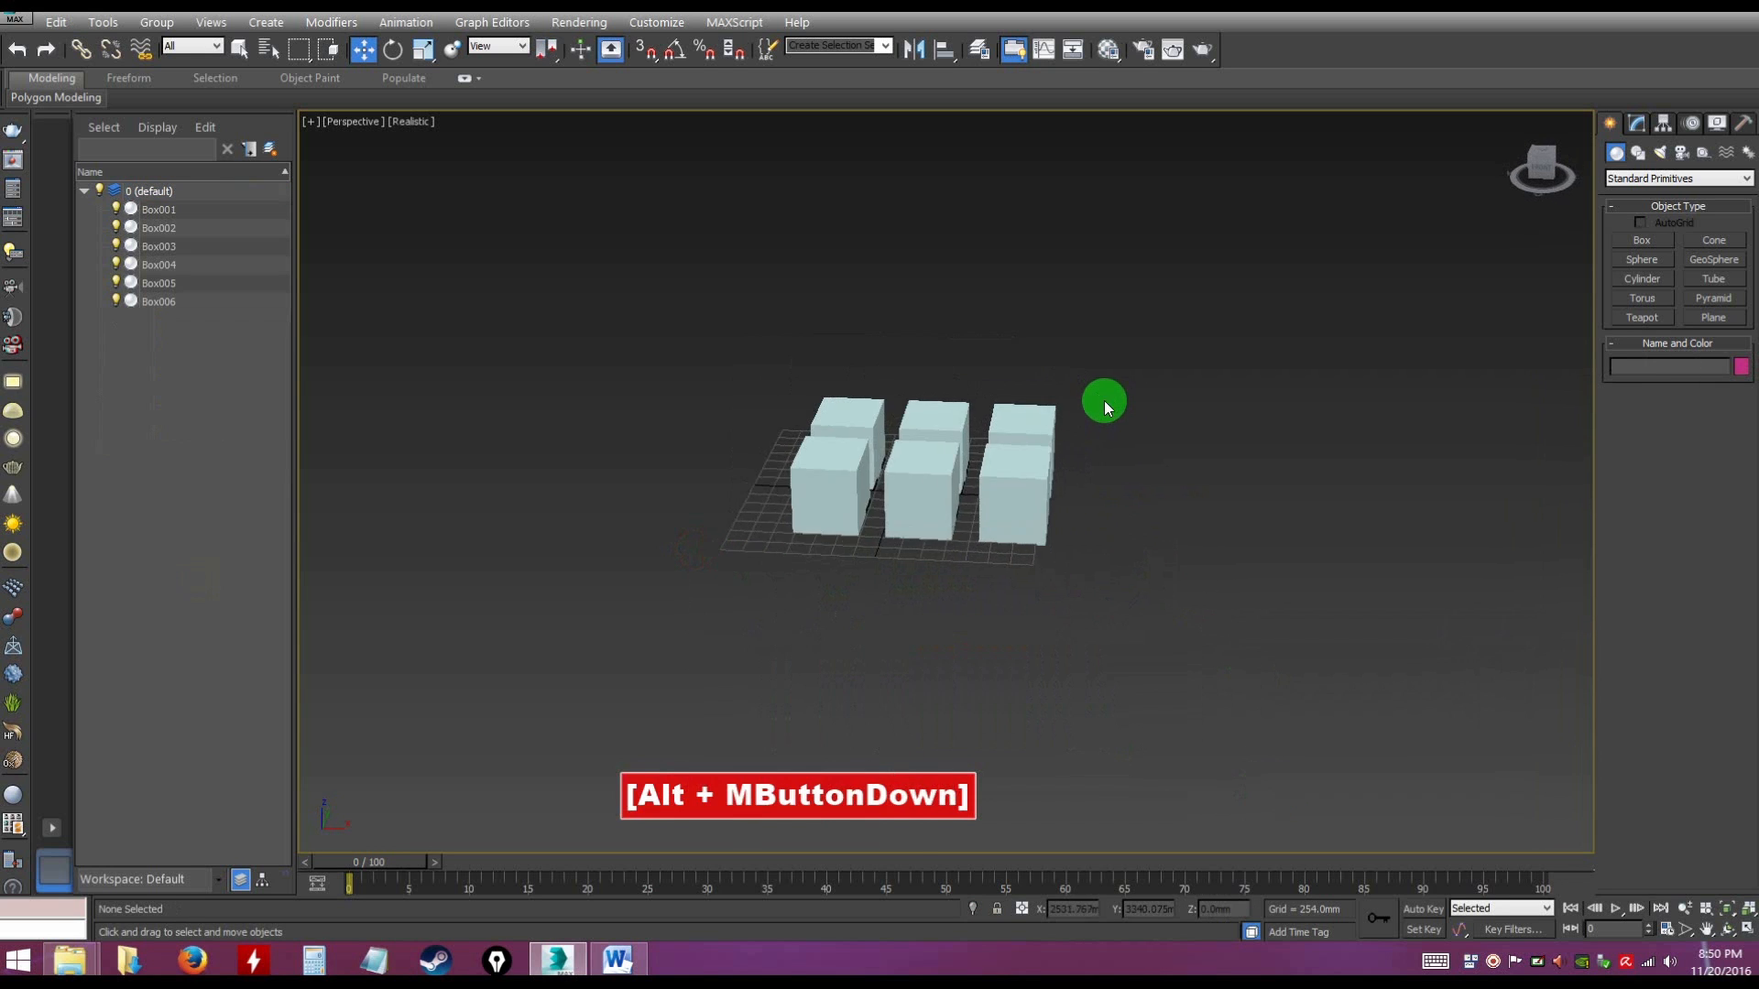
pyautogui.scroll(4, 1103, 399)
pyautogui.moveTo(914, 499); pyautogui.dragTo(1145, 443, button='middle')
pyautogui.keyDown('alt'); pyautogui.moveTo(1145, 443); pyautogui.dragTo(1018, 471, button='middle'); pyautogui.keyUp('alt')
pyautogui.scroll(-4, 1025, 471)
pyautogui.moveTo(643, 357); pyautogui.dragTo(1350, 712)
pyautogui.moveTo(1006, 521); pyautogui.dragTo(919, 524)
pyautogui.click(976, 719)
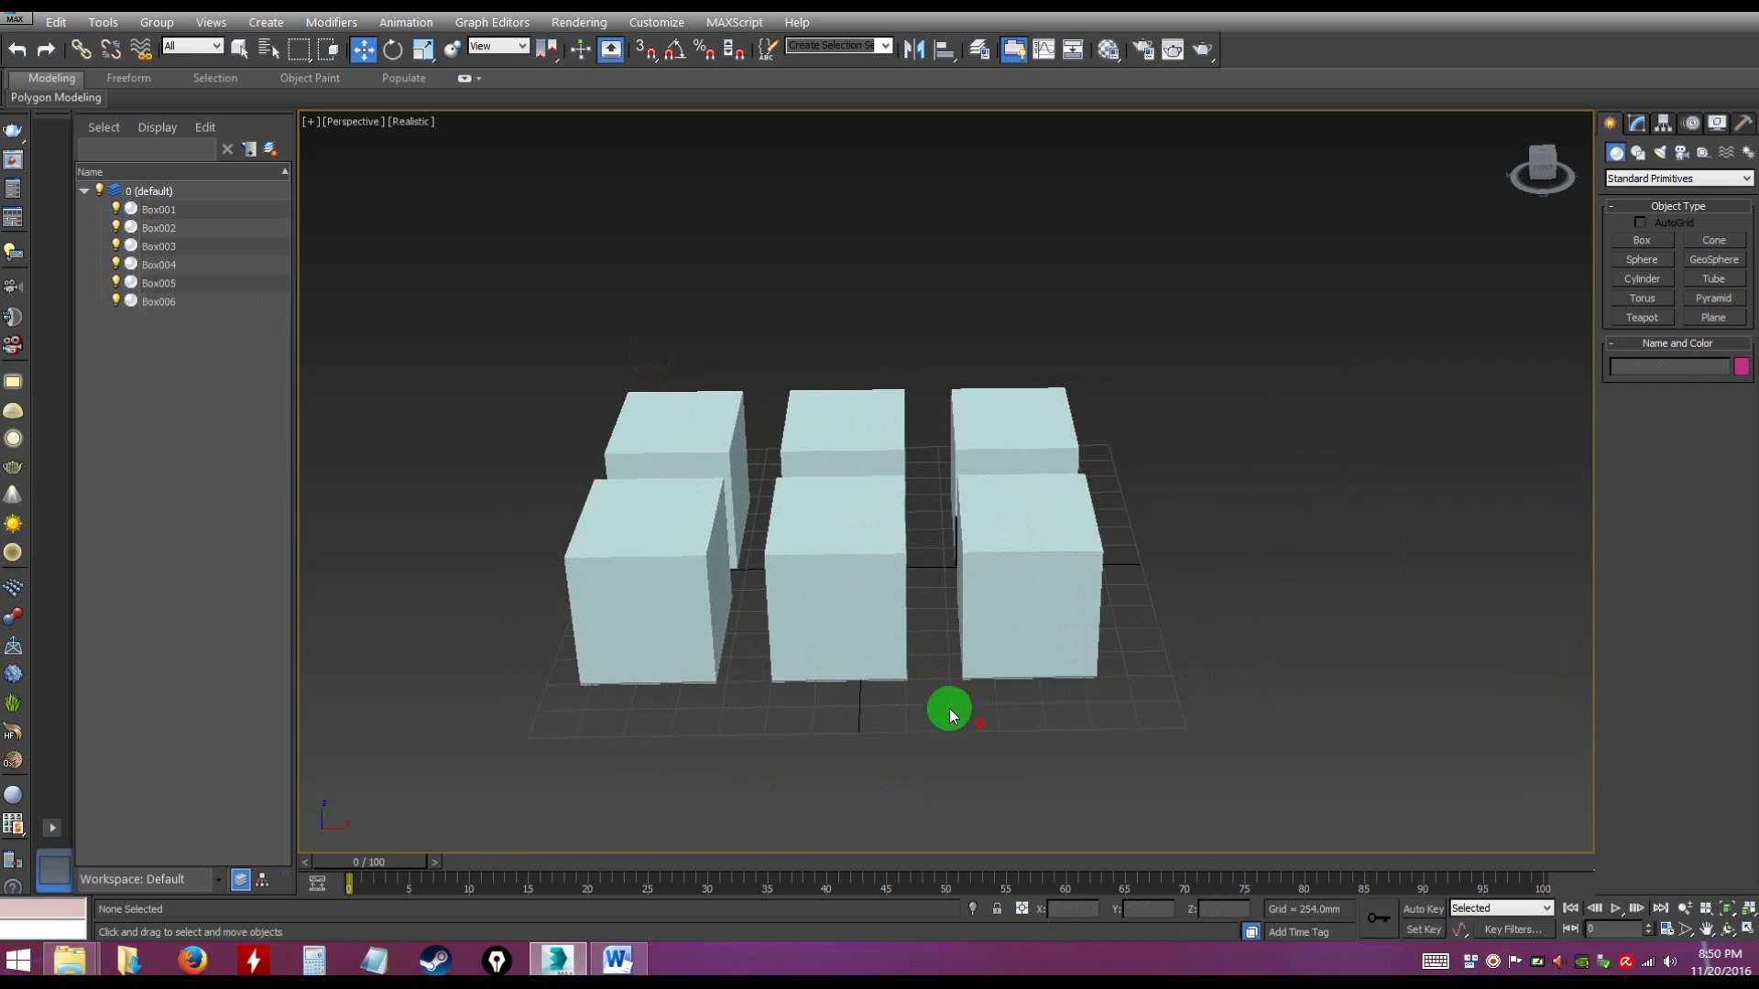
pyautogui.keyDown('alt'); pyautogui.moveTo(950, 514); pyautogui.dragTo(939, 492, button='middle'); pyautogui.keyUp('alt')
pyautogui.moveTo(517, 354); pyautogui.dragTo(1253, 760)
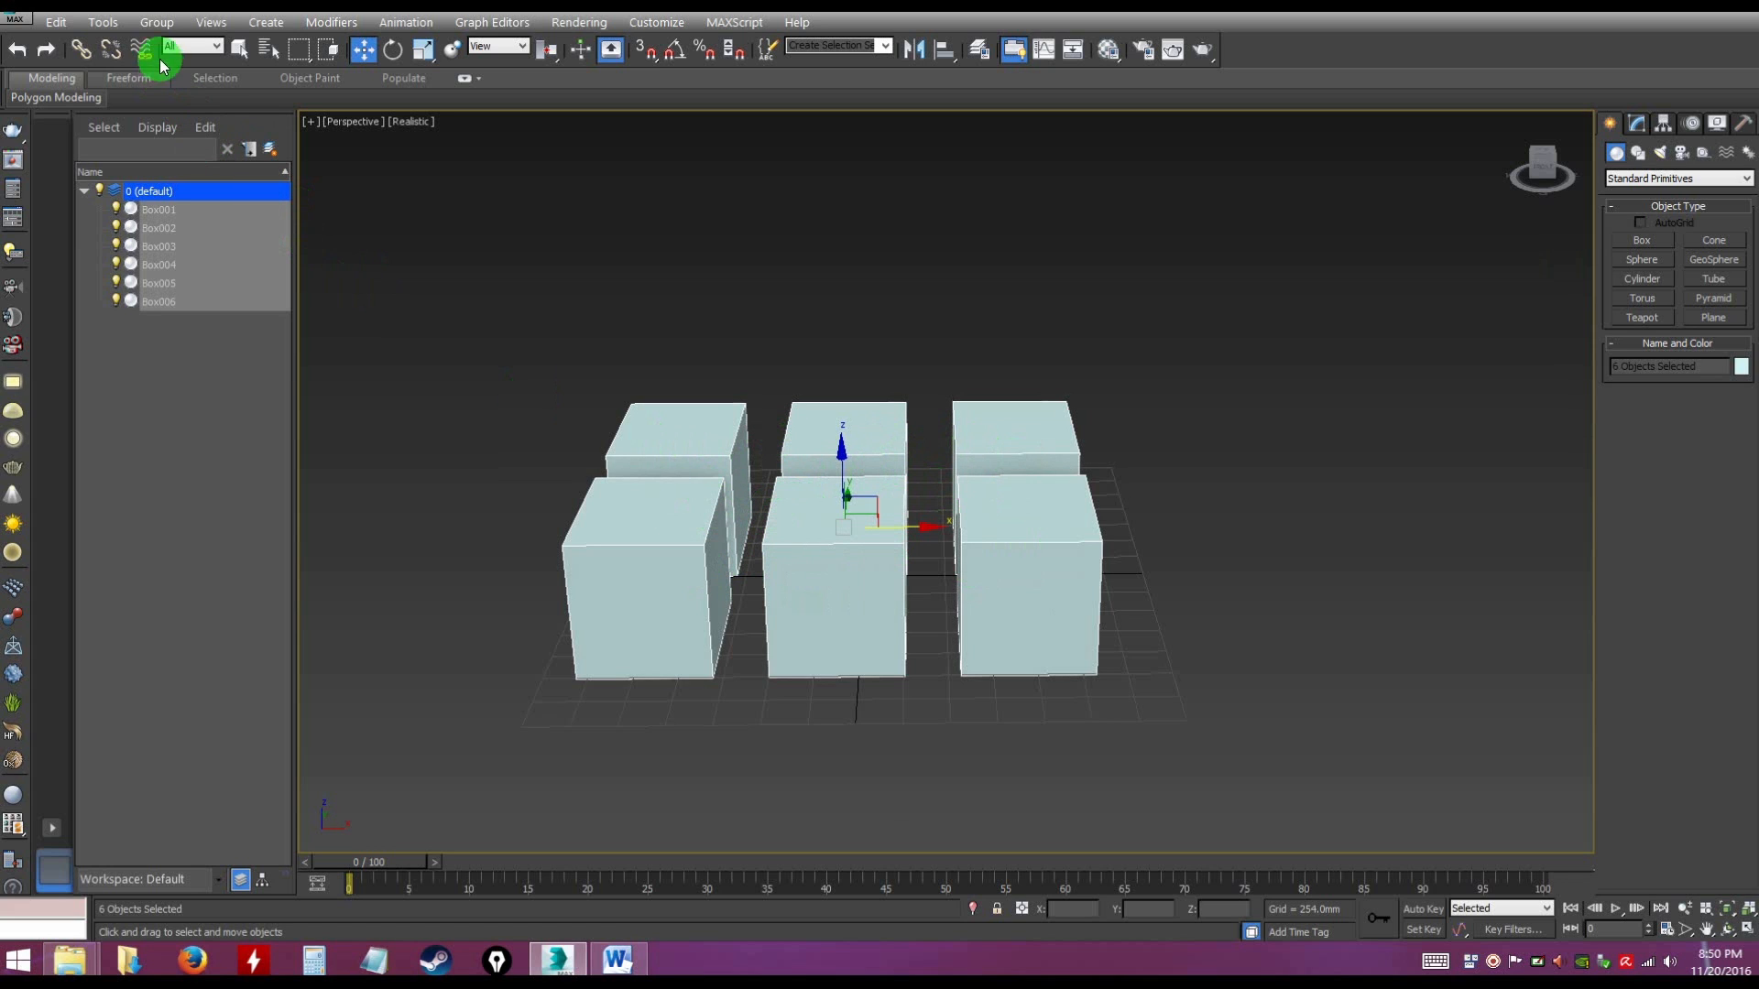
pyautogui.press('ctrl')
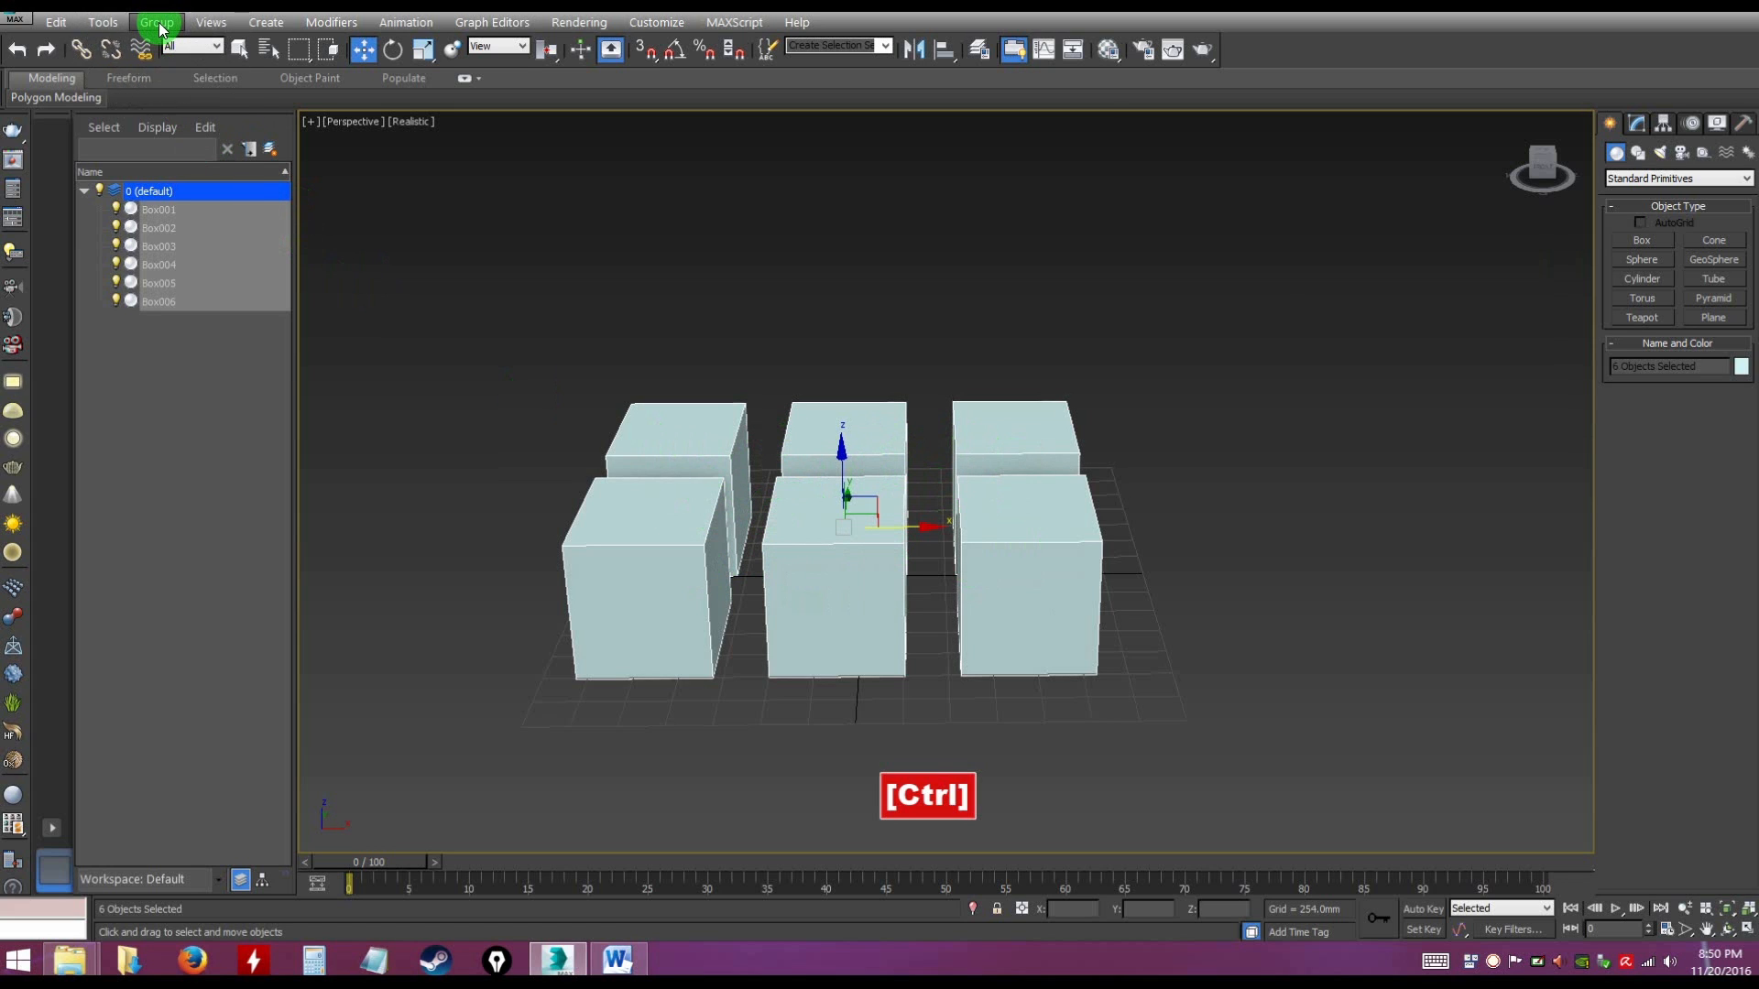
pyautogui.click(158, 23)
pyautogui.click(175, 46)
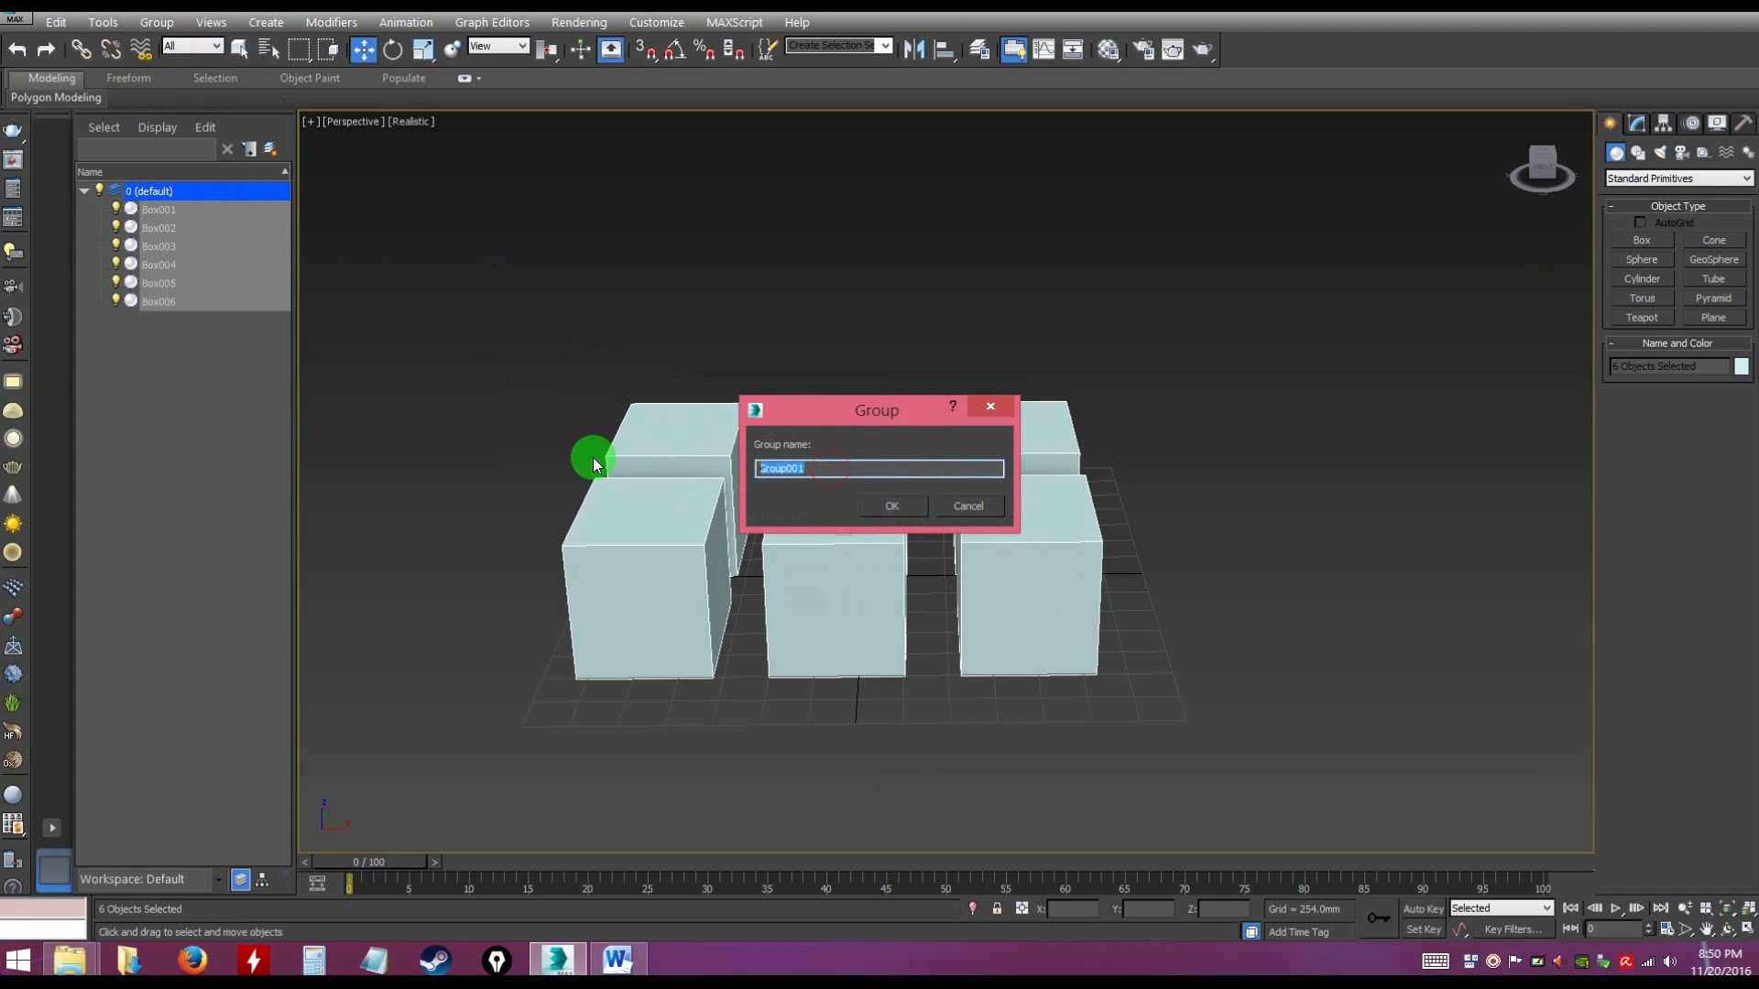
pyautogui.write('boxes')
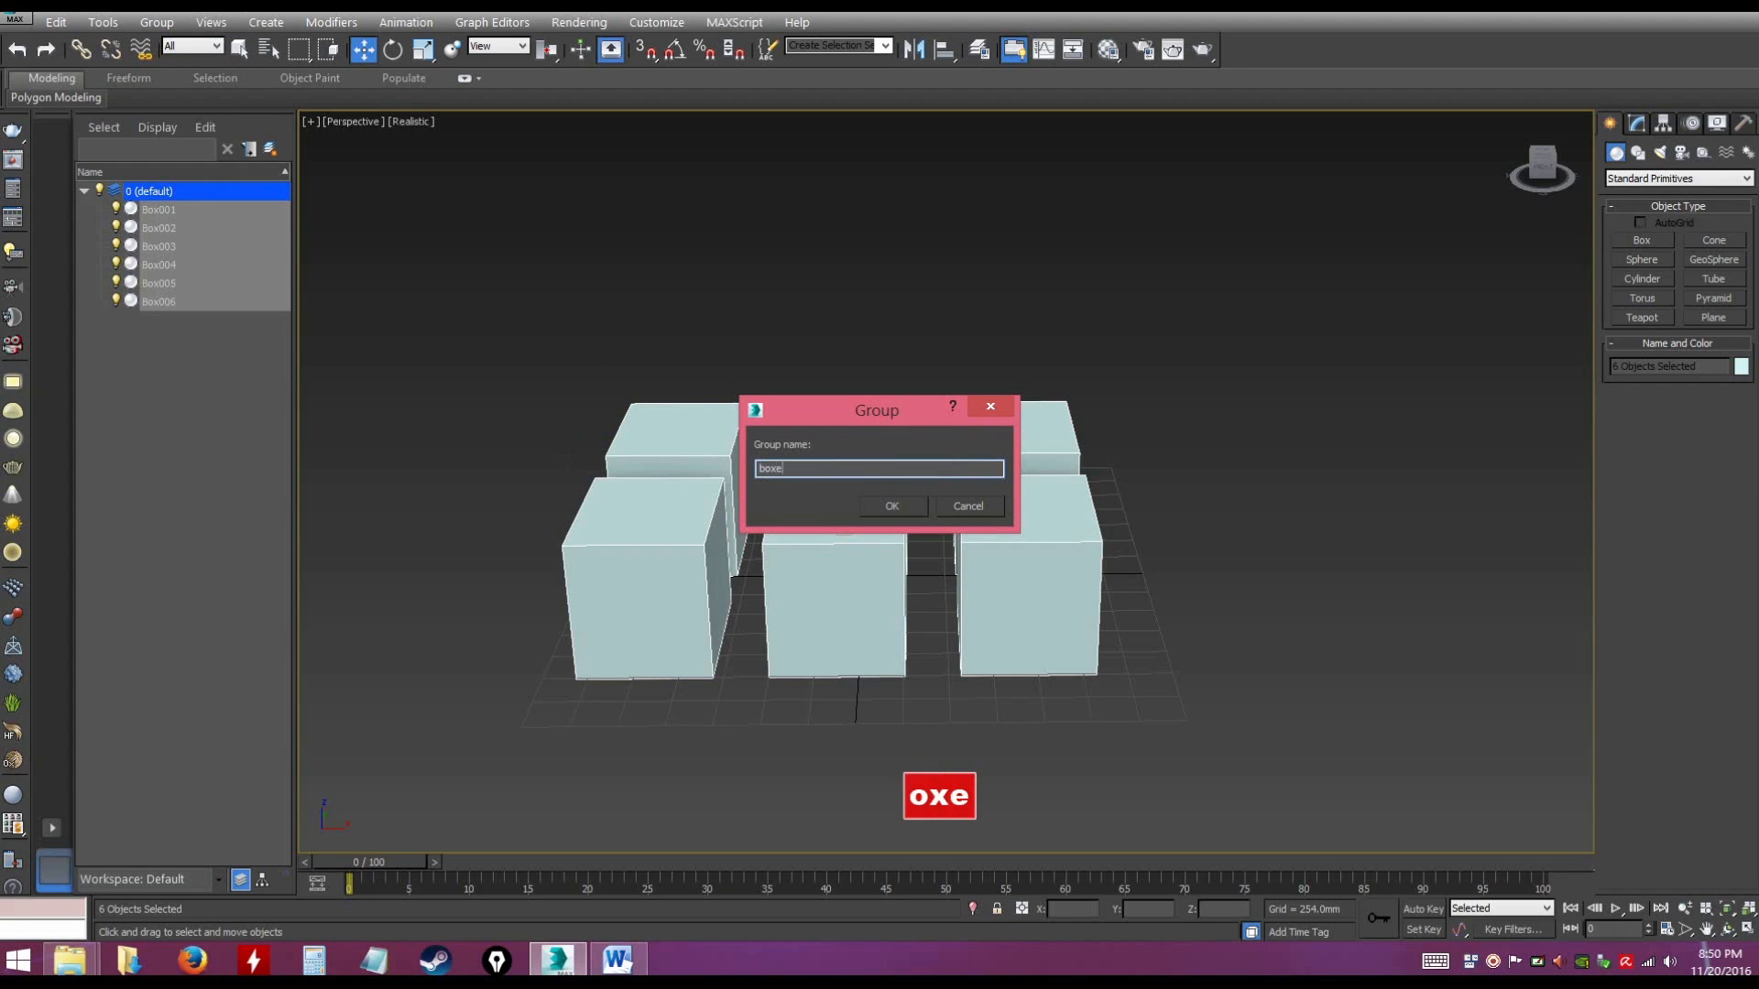
pyautogui.click(909, 508)
pyautogui.click(1239, 524)
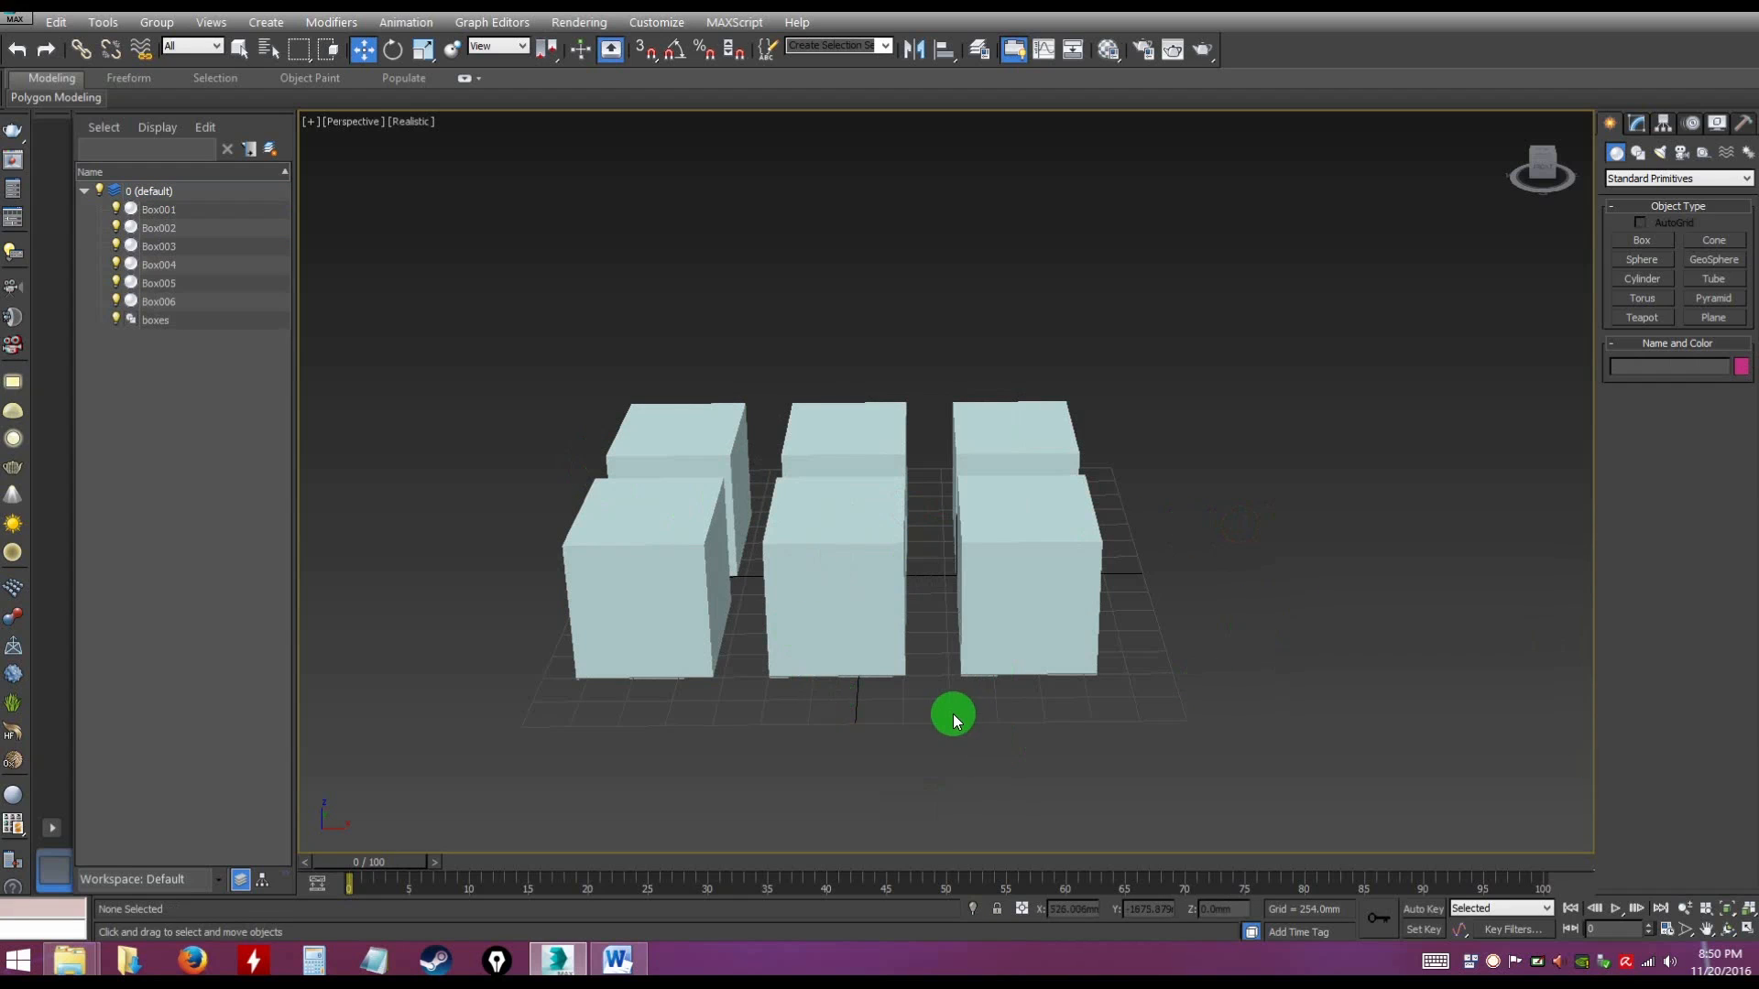
# Move the boxes group a short distance along the X axis, then try rotating it and undo the rotation
pyautogui.click(810, 538)
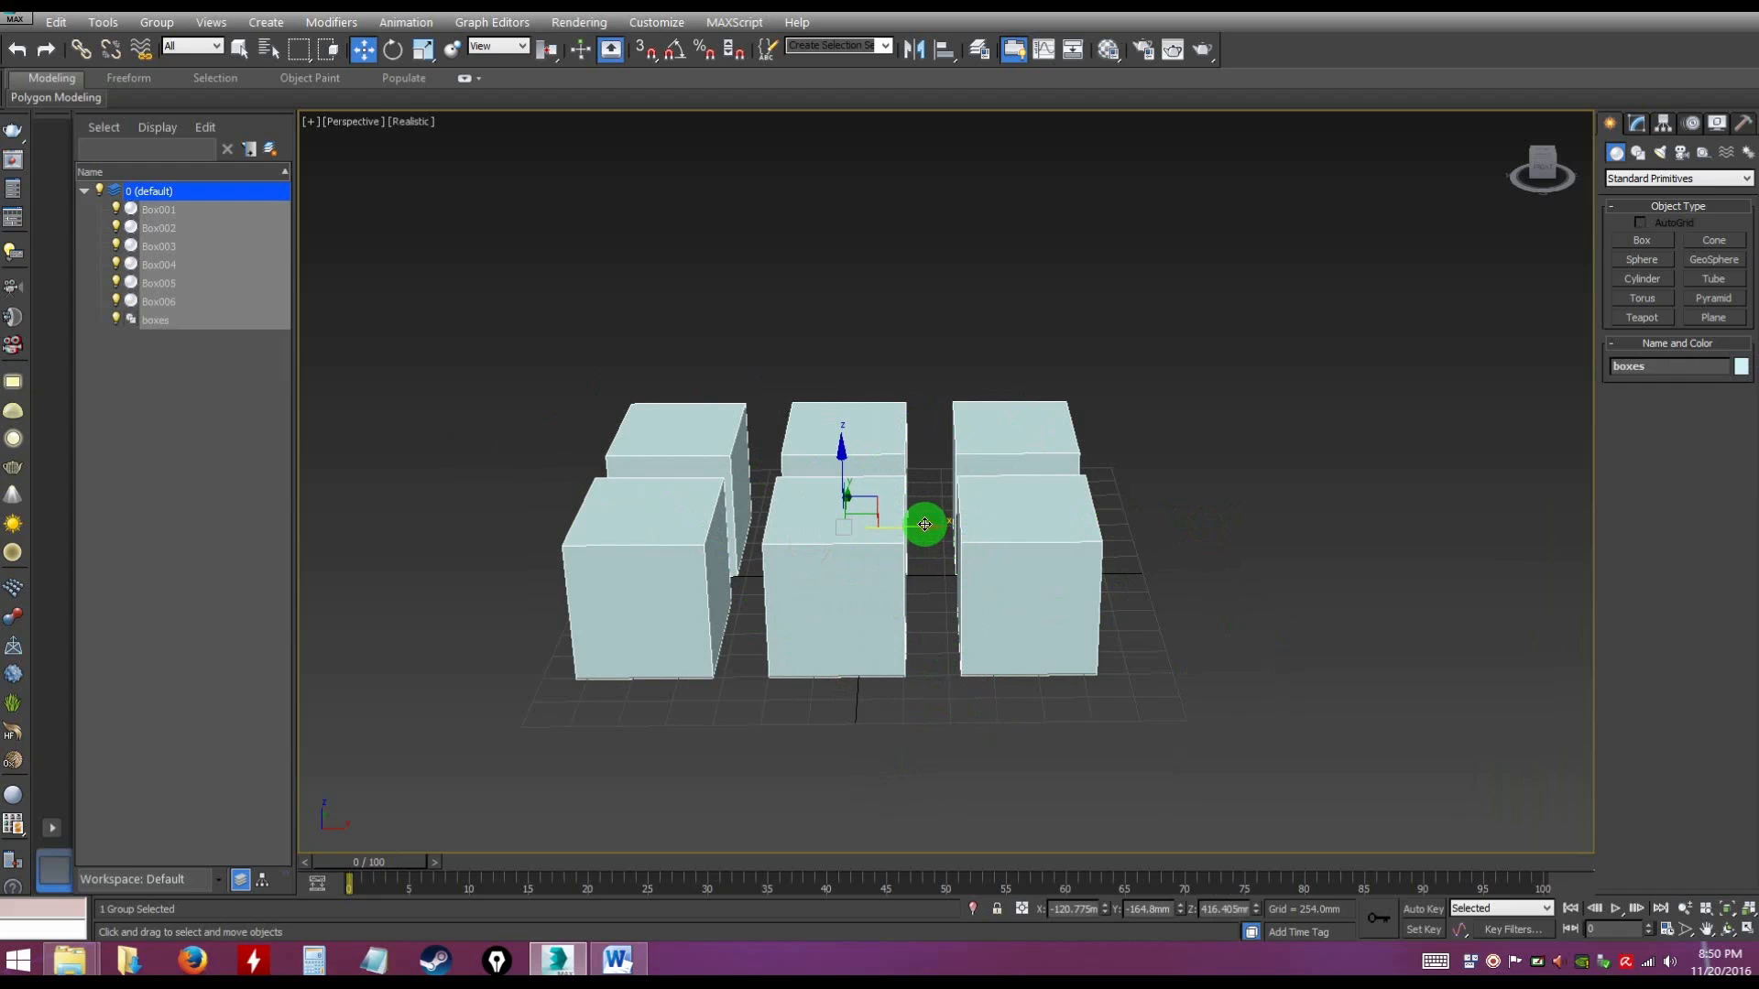
pyautogui.moveTo(923, 529)
pyautogui.mouseDown()
pyautogui.moveTo(1002, 535)
pyautogui.moveTo(758, 499)
pyautogui.moveTo(976, 522)
pyautogui.moveTo(880, 463)
pyautogui.moveTo(916, 554)
pyautogui.mouseUp()
pyautogui.press('e')
pyautogui.hotkey('ctrl', 'z')
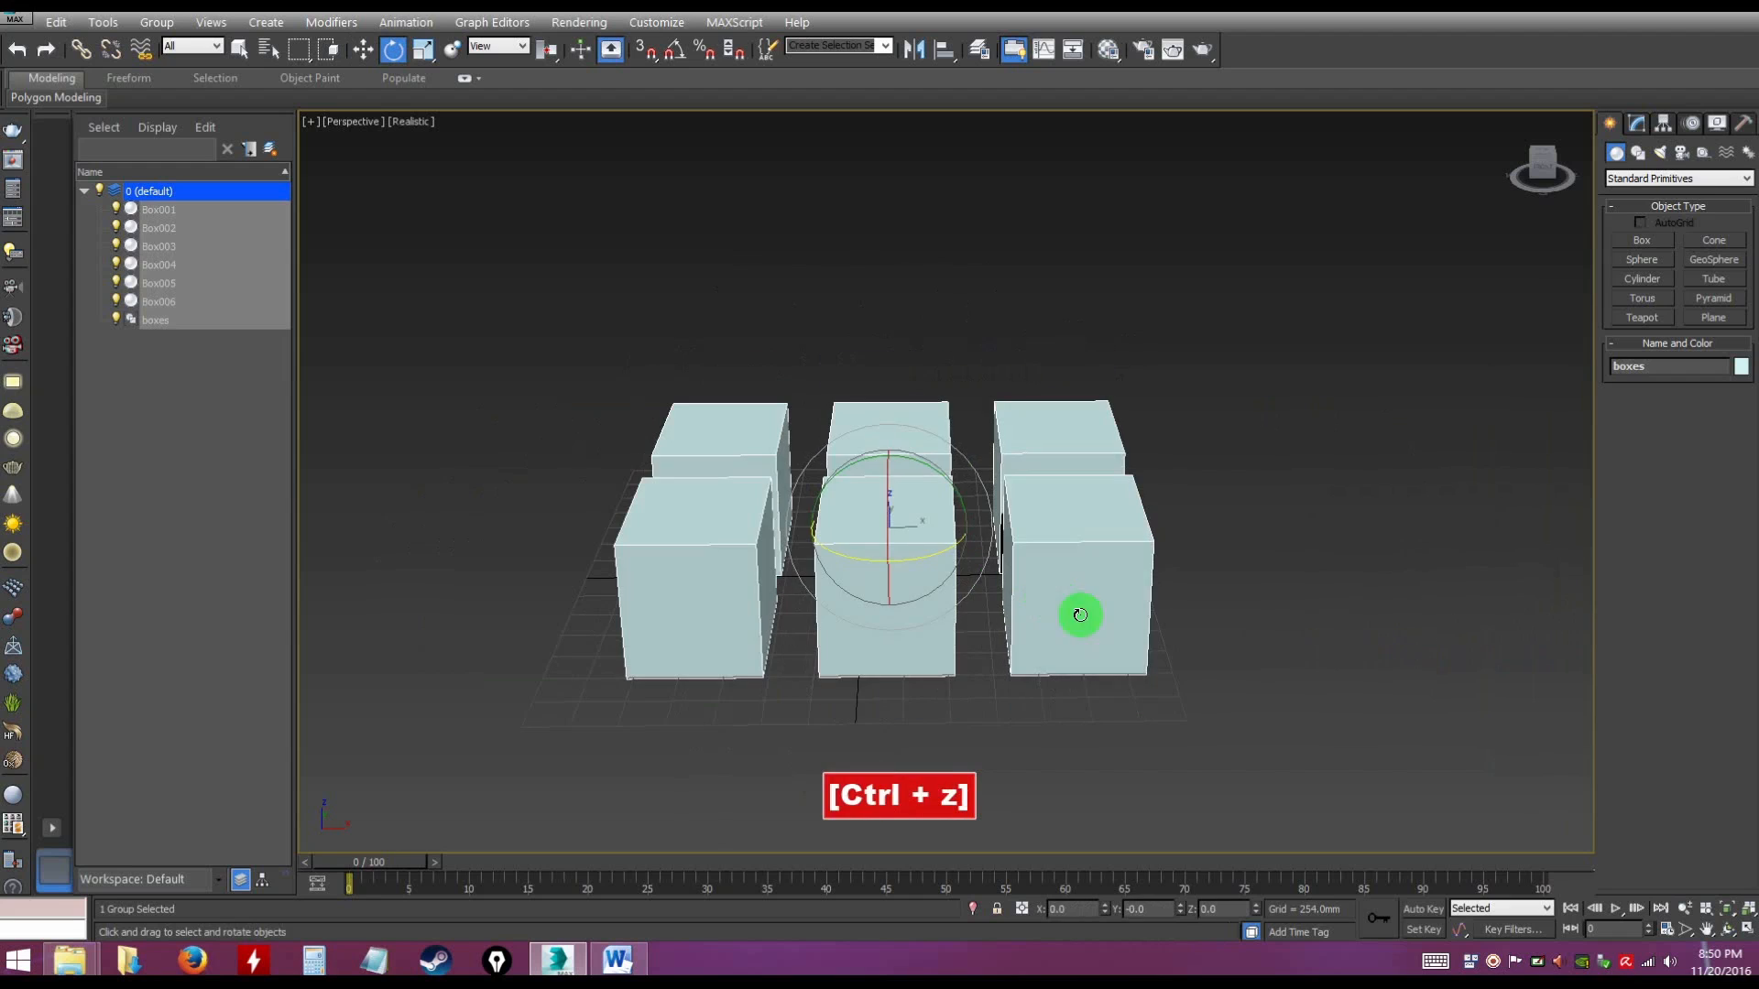
pyautogui.keyDown('alt'); pyautogui.moveTo(1331, 679); pyautogui.dragTo(1025, 547, button='middle'); pyautogui.keyUp('alt')
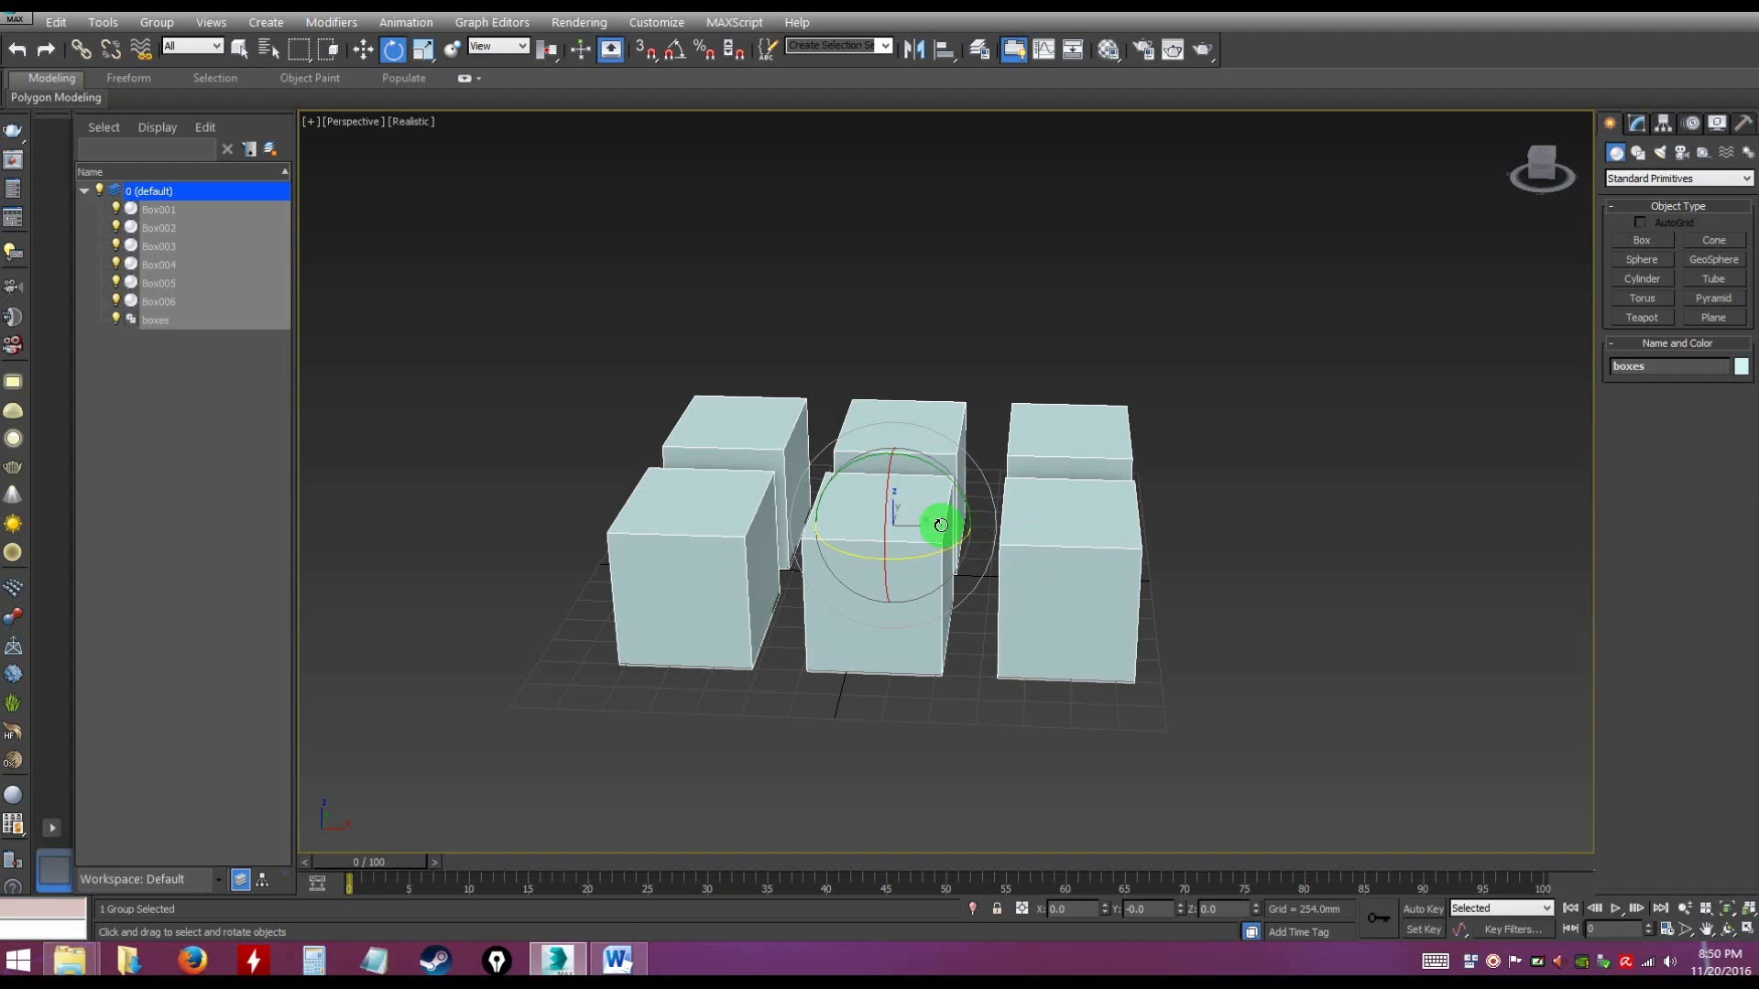
# Open the boxes group and move Box006 alone away from the others to about X -2658 mm, Y -1196 mm
pyautogui.click(157, 24)
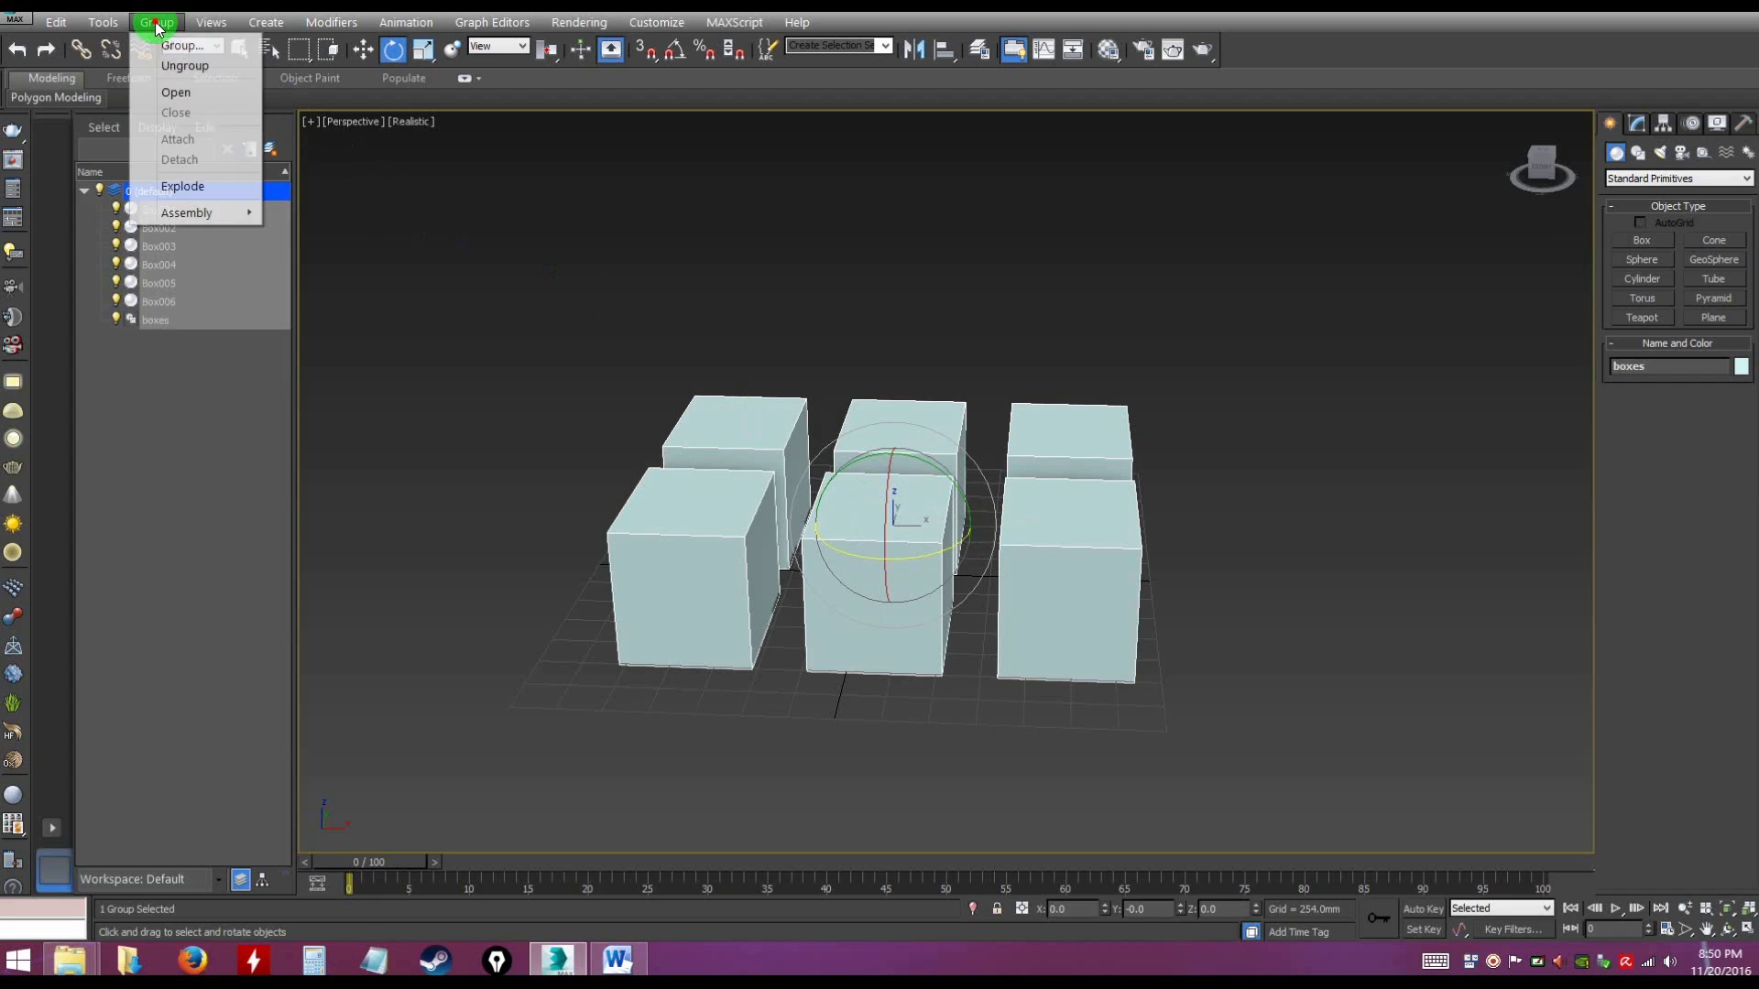
pyautogui.click(183, 93)
pyautogui.click(619, 382)
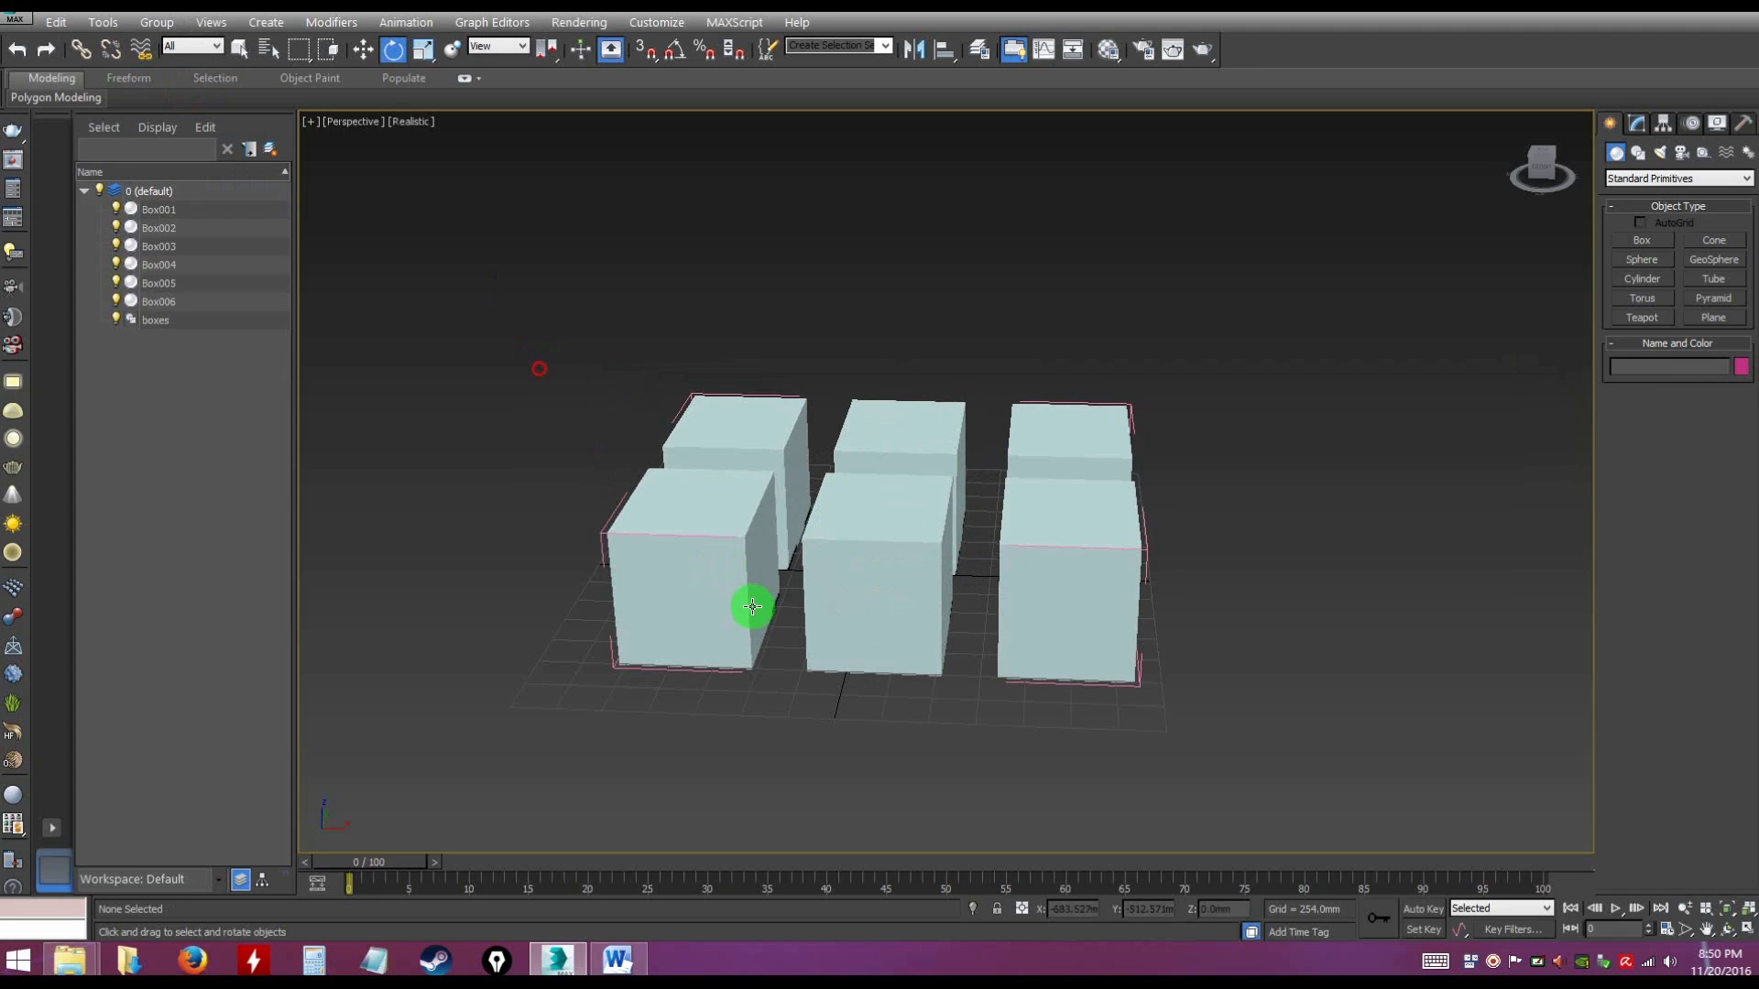
pyautogui.click(733, 543)
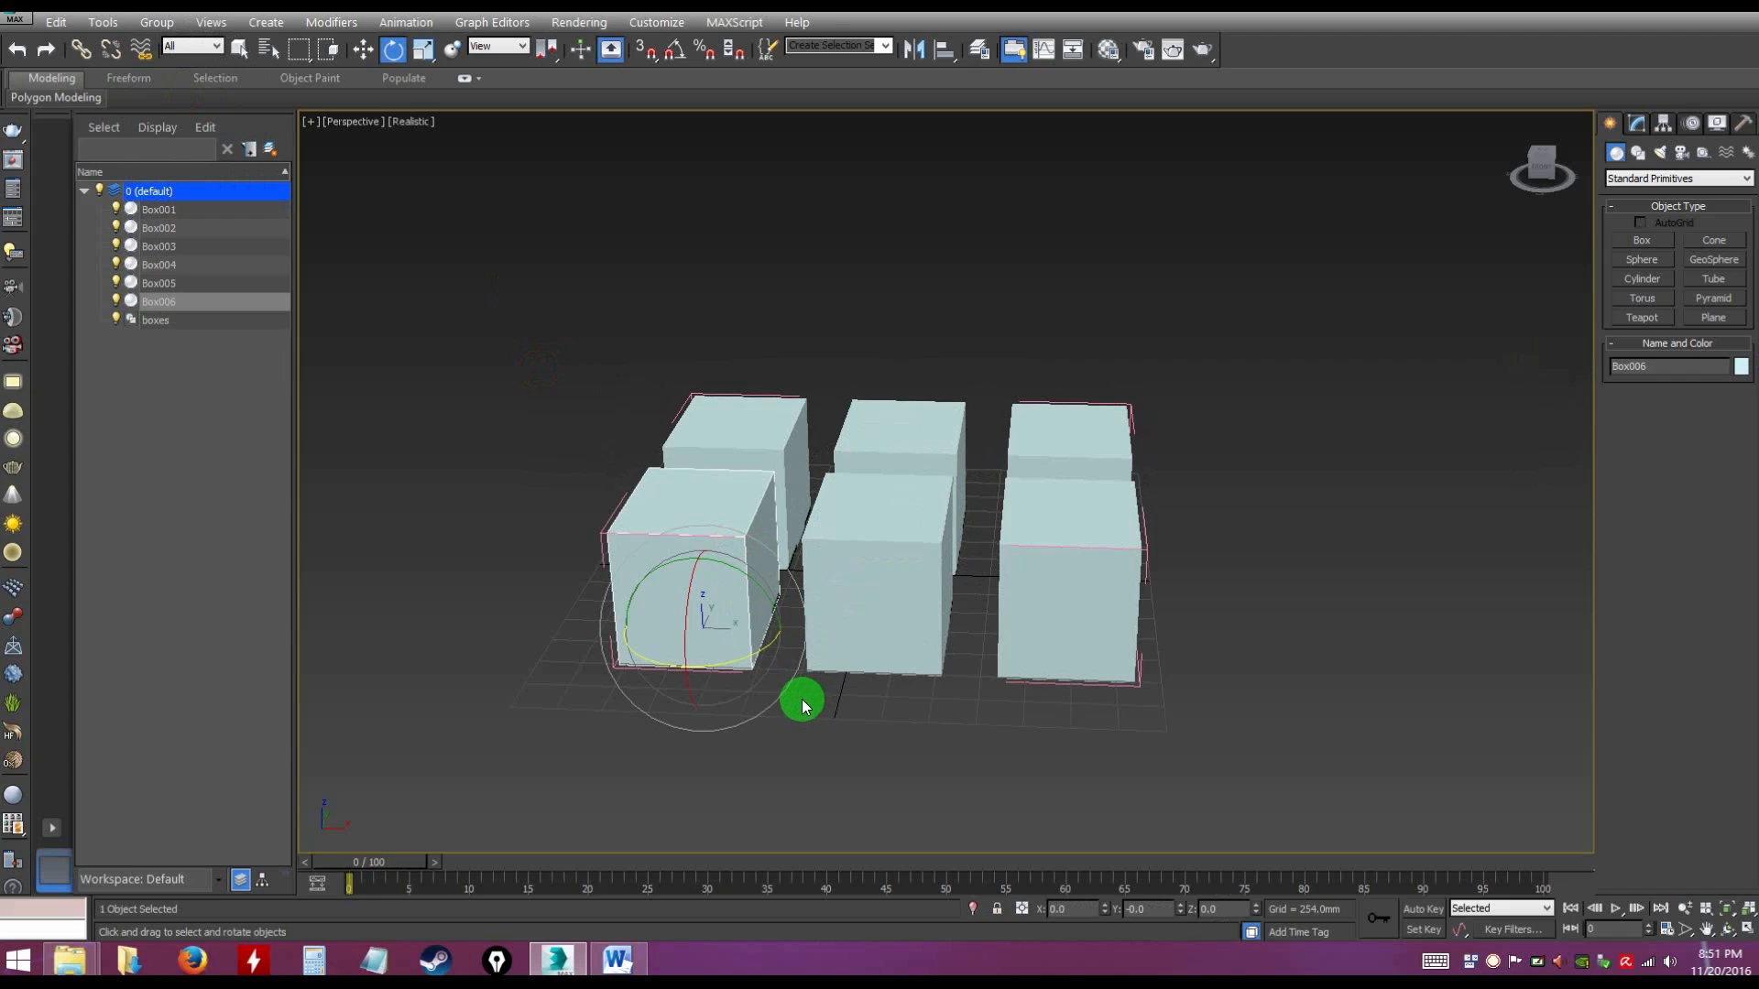
pyautogui.press('w')
pyautogui.keyDown('alt'); pyautogui.moveTo(746, 644); pyautogui.dragTo(628, 550, button='middle'); pyautogui.keyUp('alt')
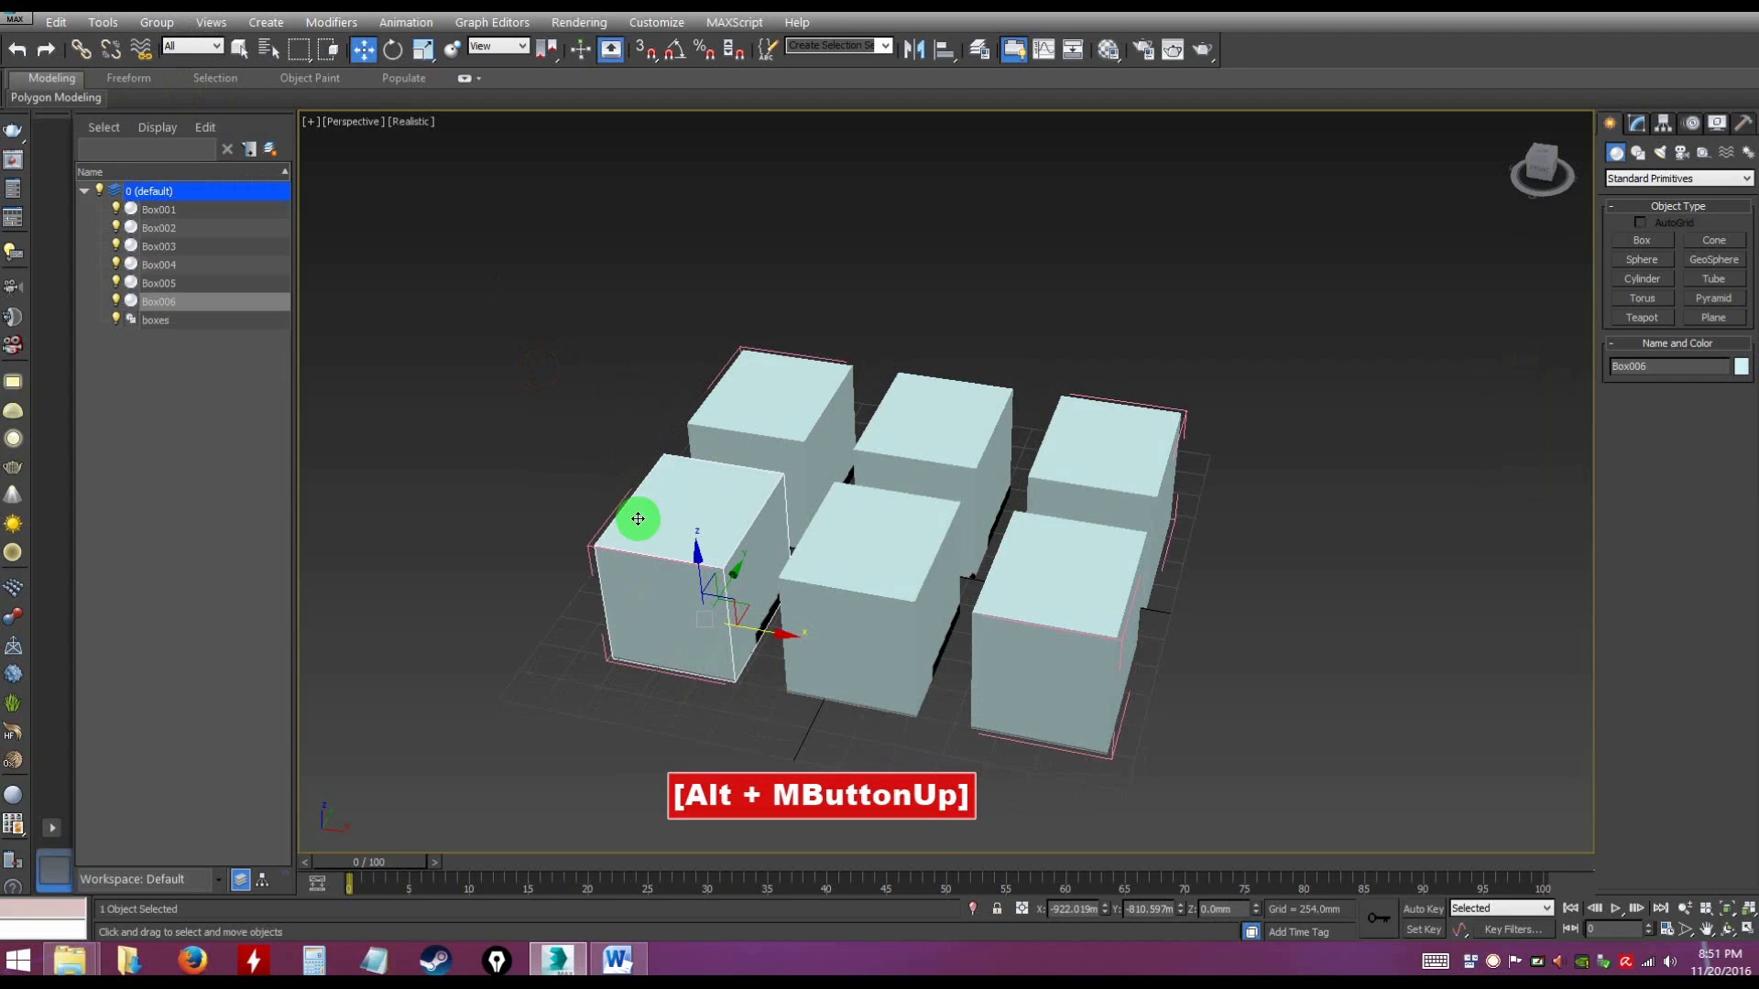
pyautogui.moveTo(747, 610); pyautogui.dragTo(455, 599)
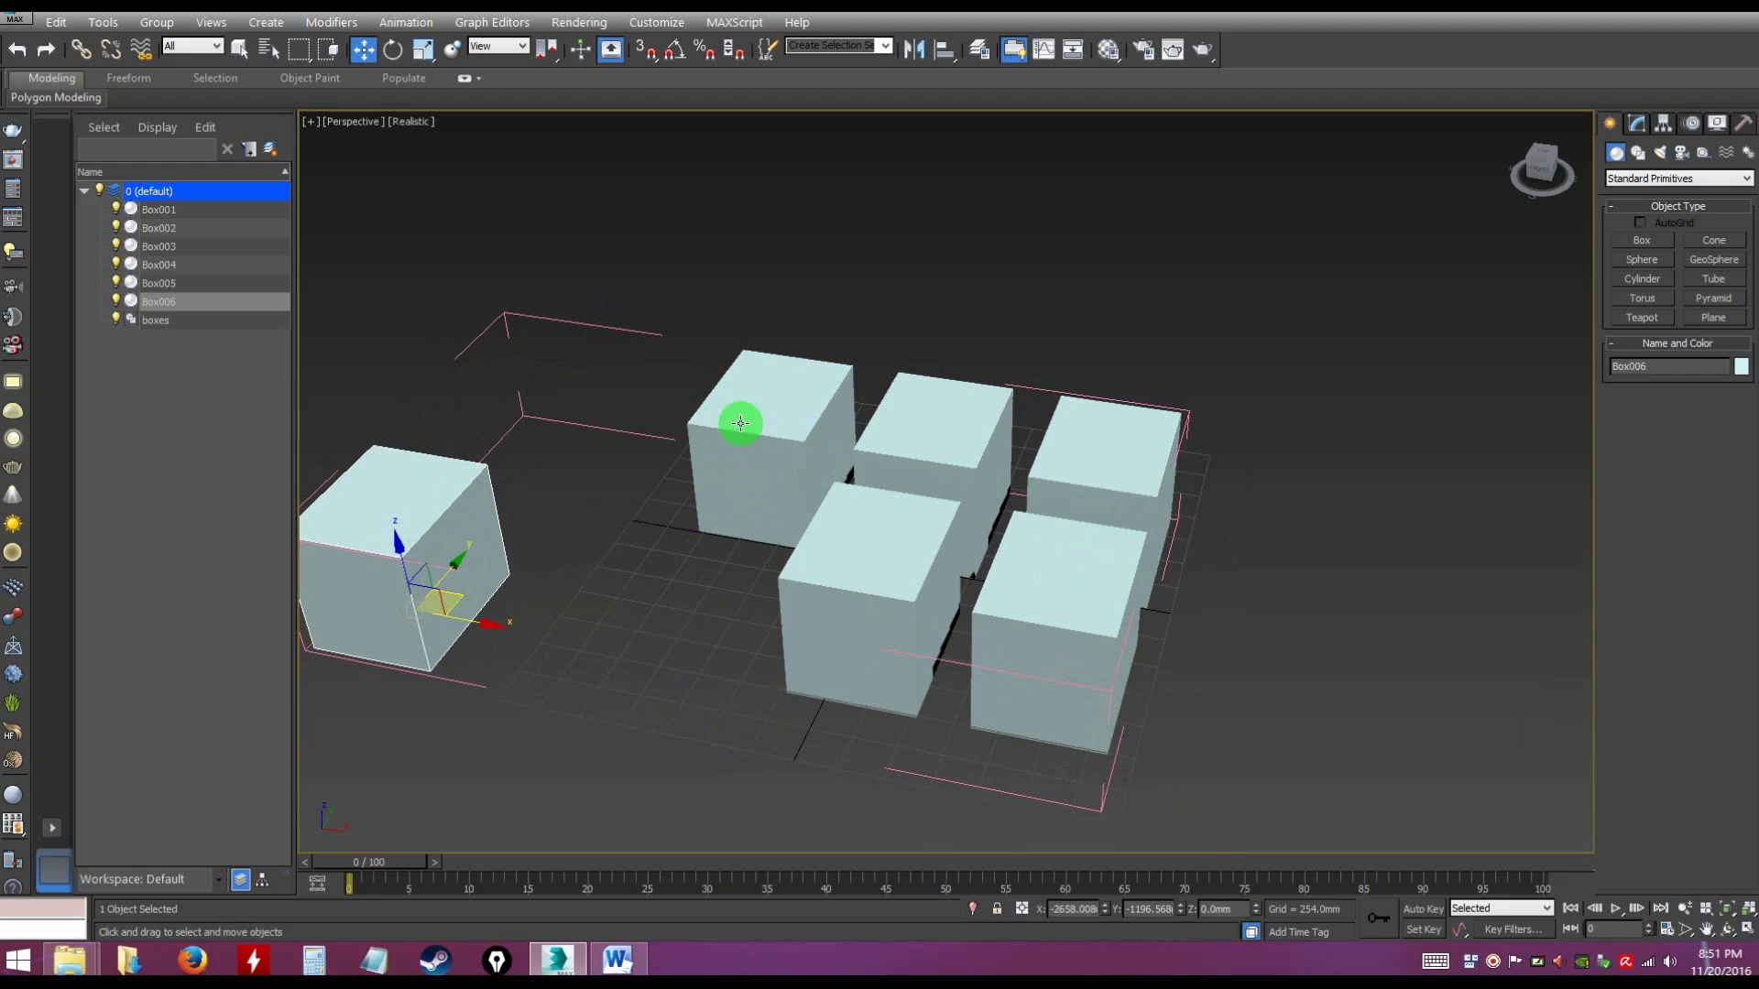
# Rotate Box006 inside the open group to about X 43°, Y 8°, Z 34°
pyautogui.keyDown('alt'); pyautogui.moveTo(660, 722); pyautogui.dragTo(647, 676, button='middle'); pyautogui.keyUp('alt')
pyautogui.press('e')
pyautogui.moveTo(464, 609); pyautogui.dragTo(564, 679)
pyautogui.click(564, 679)
pyautogui.keyDown('alt'); pyautogui.moveTo(668, 730); pyautogui.dragTo(768, 705, button='middle'); pyautogui.keyUp('alt')
pyautogui.click(491, 551)
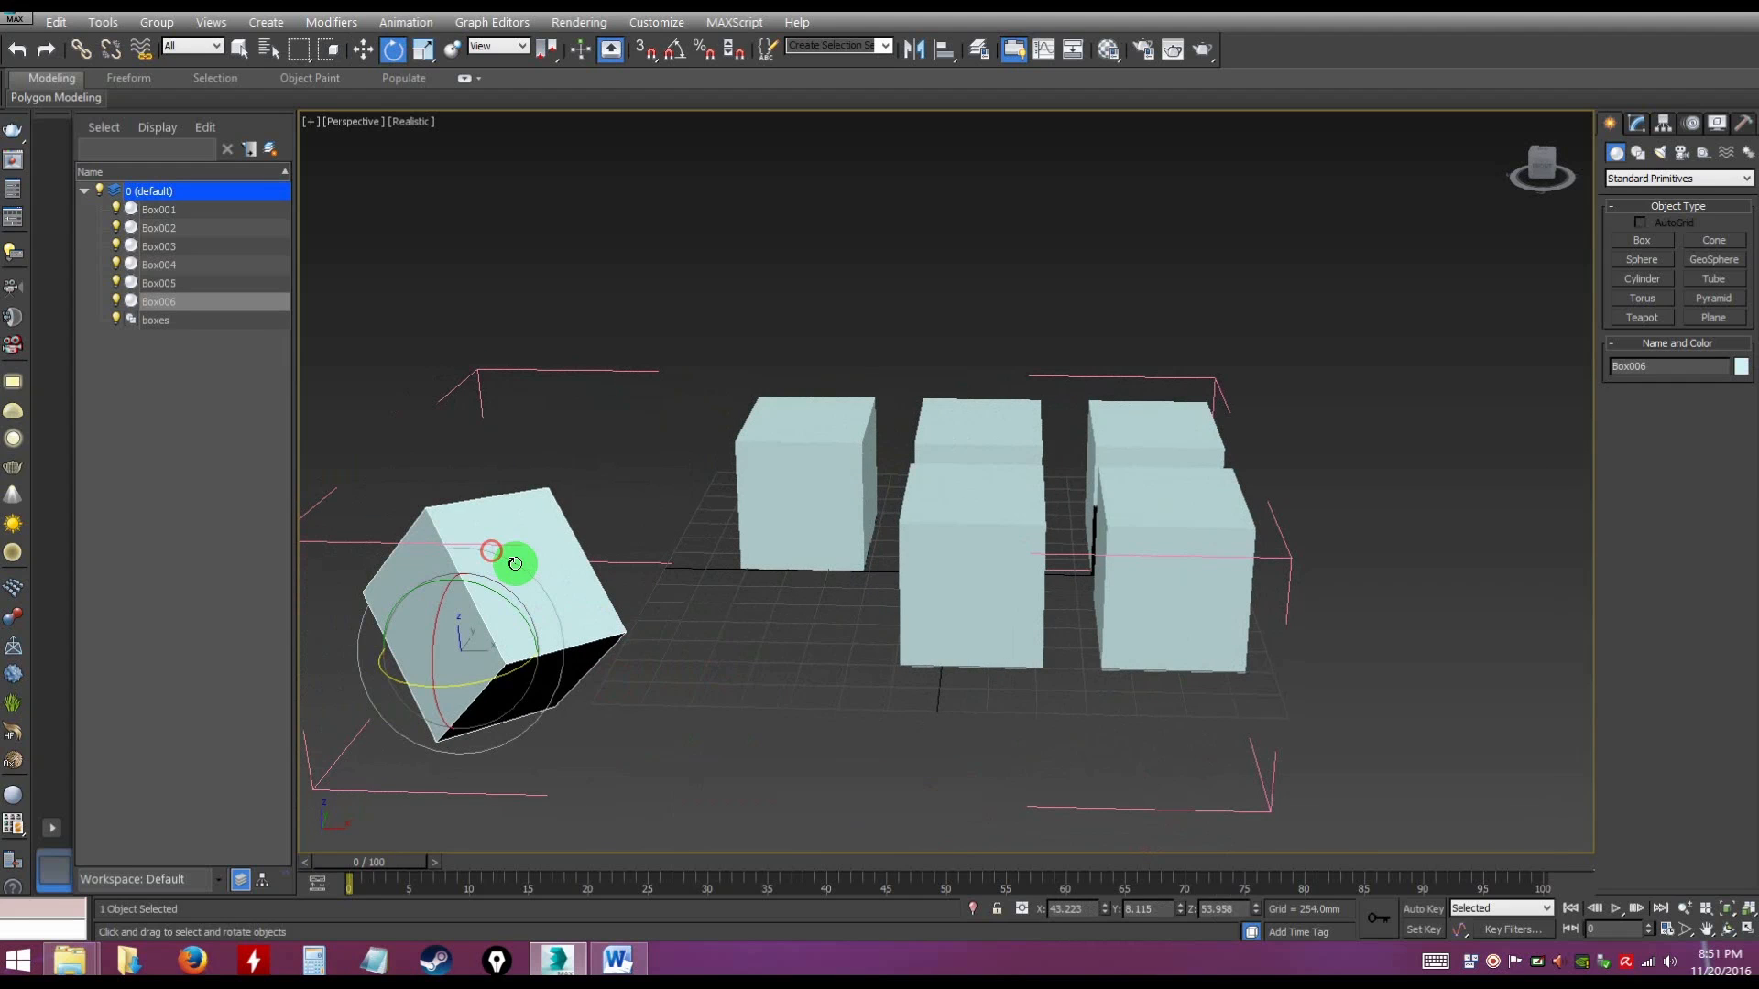
# Select Box005 in the open group and close the boxes group
pyautogui.click(925, 568)
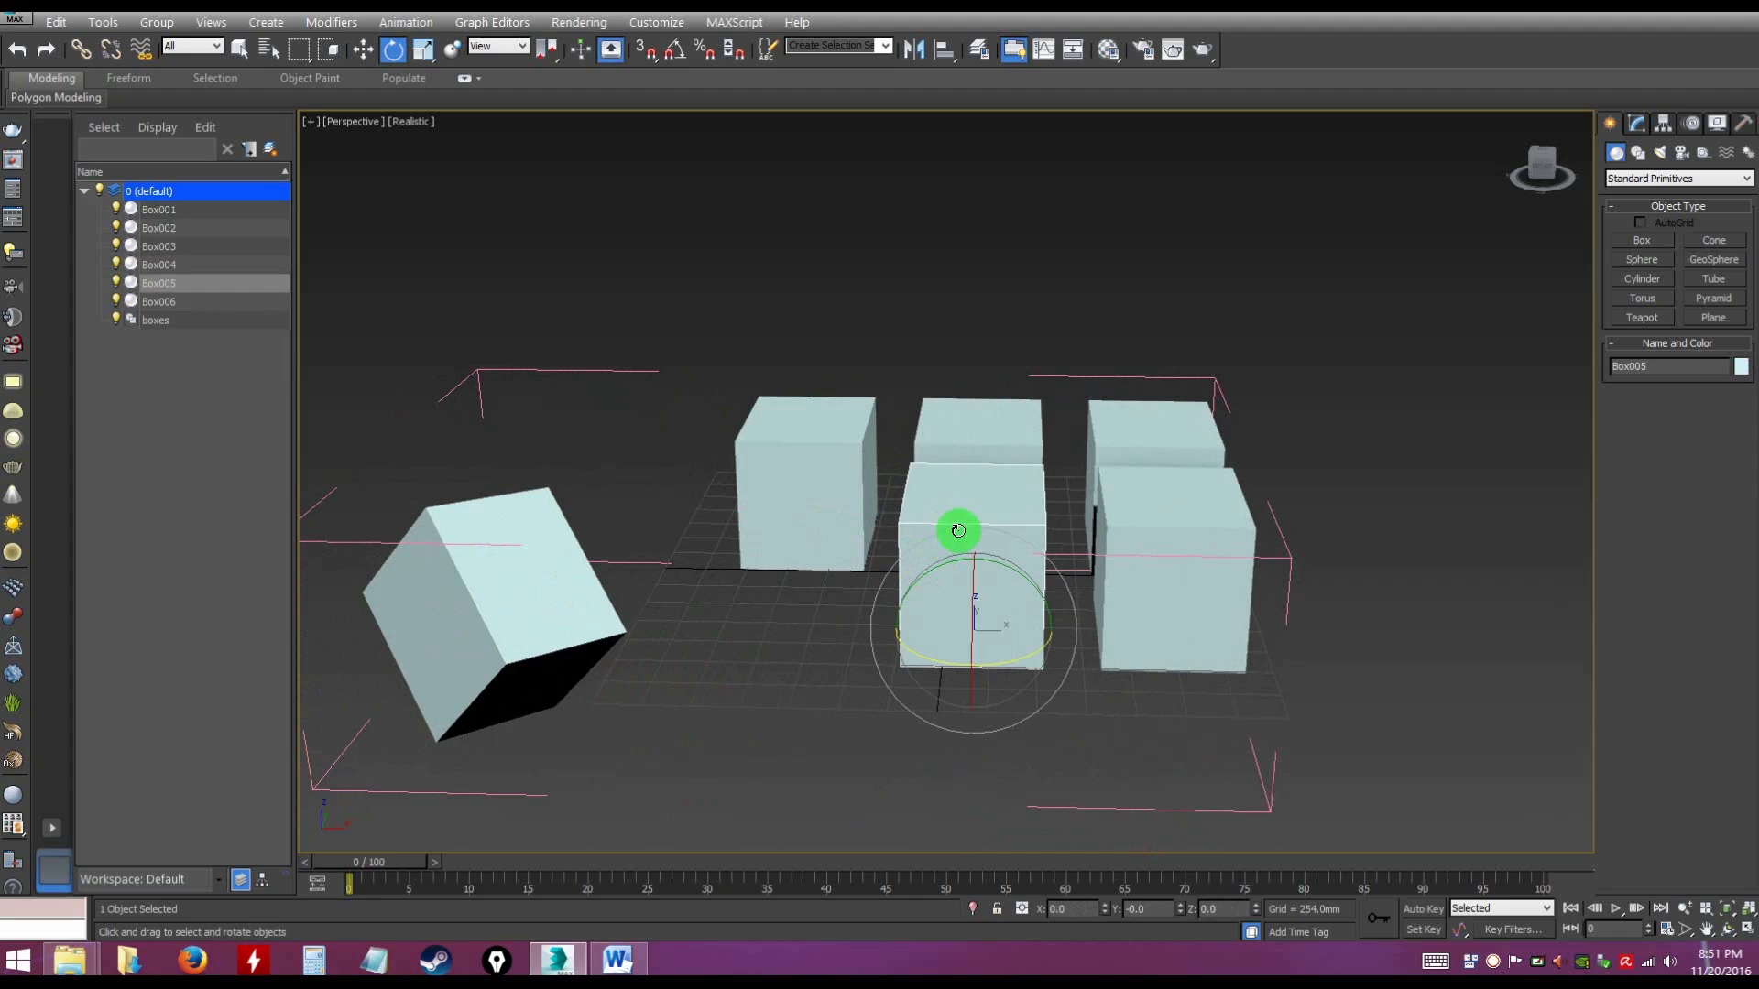
pyautogui.click(154, 21)
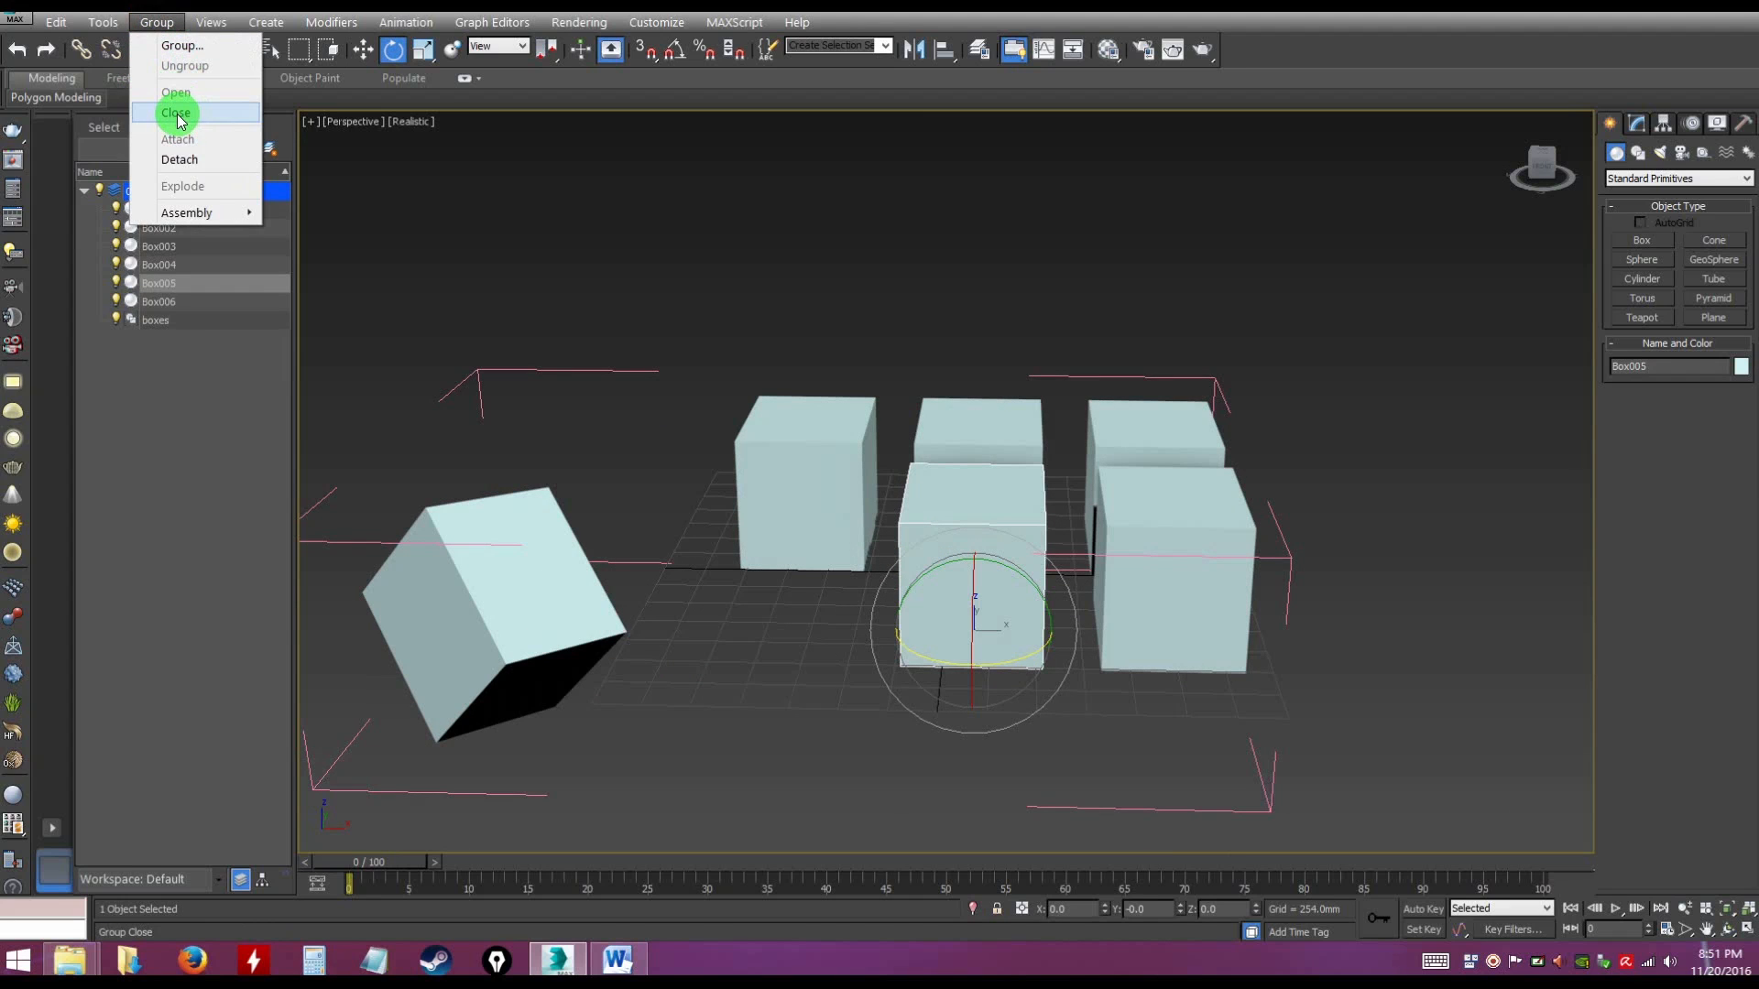
pyautogui.click(177, 115)
pyautogui.click(619, 564)
# Try transforming the closed boxes group as one object and undo the changes
pyautogui.click(815, 489)
pyautogui.moveTo(952, 522); pyautogui.dragTo(931, 438)
pyautogui.hotkey('ctrl', 'z')
pyautogui.press('w')
pyautogui.hotkey('ctrl', 'z')
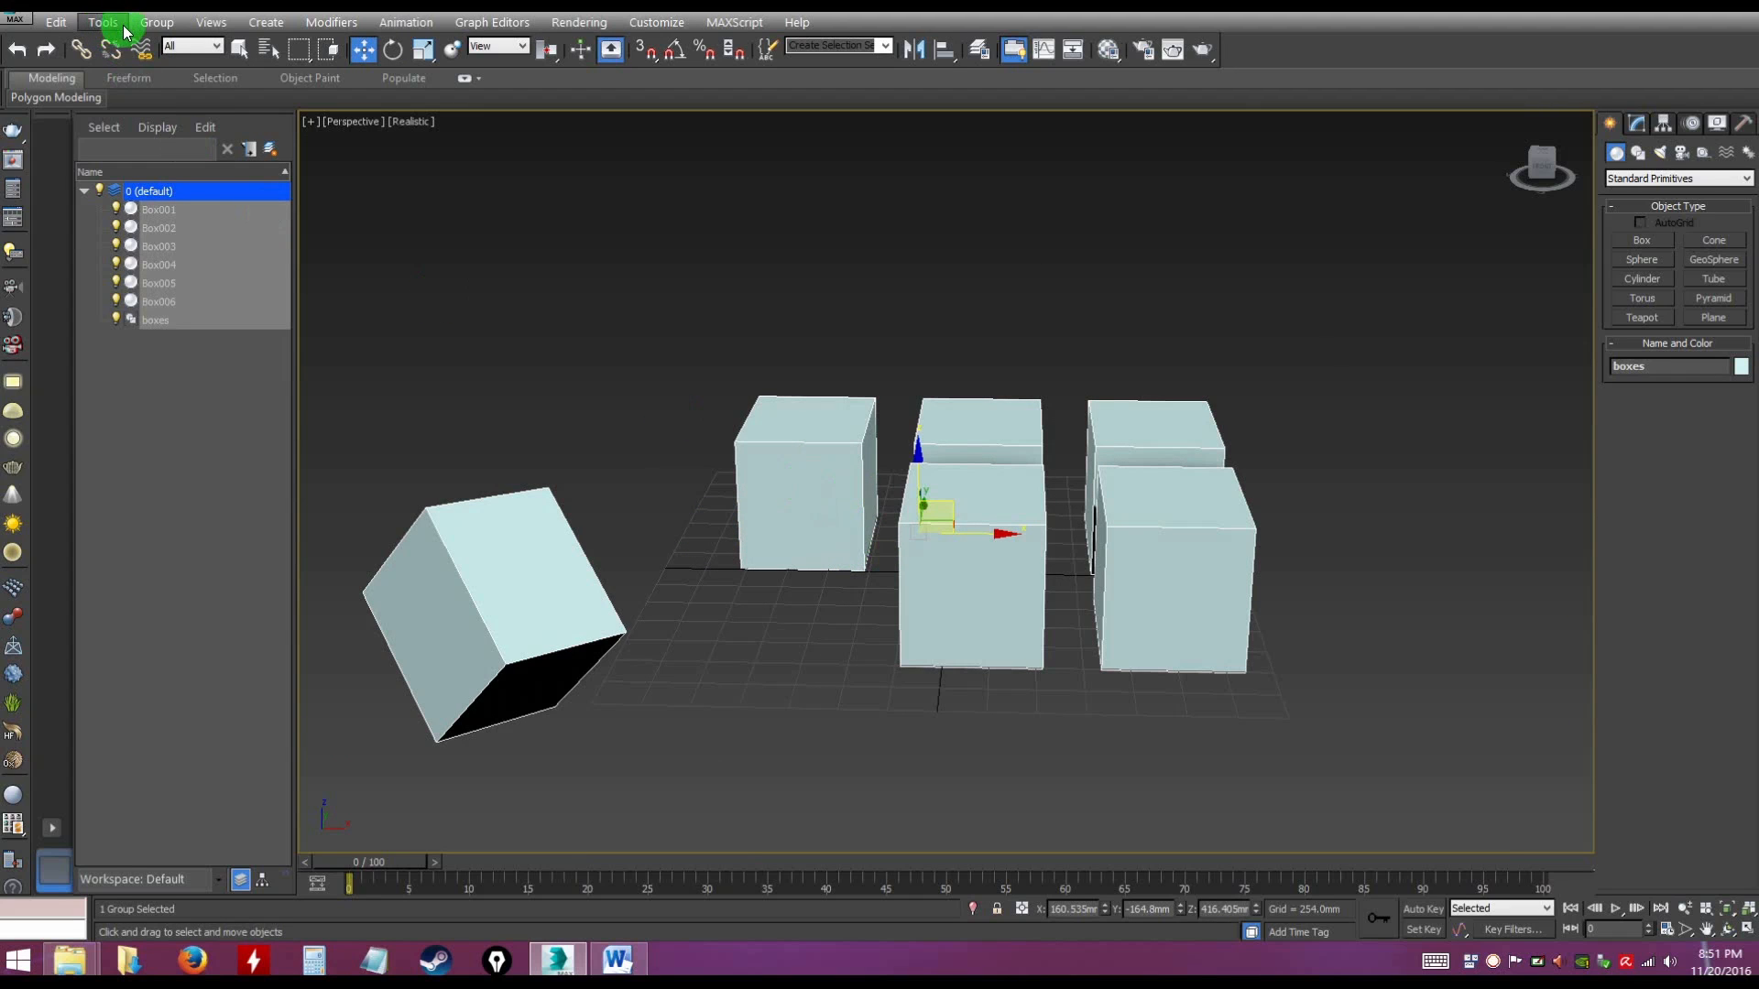
# Ungroup the boxes group into its separate boxes
pyautogui.click(656, 409)
pyautogui.click(796, 467)
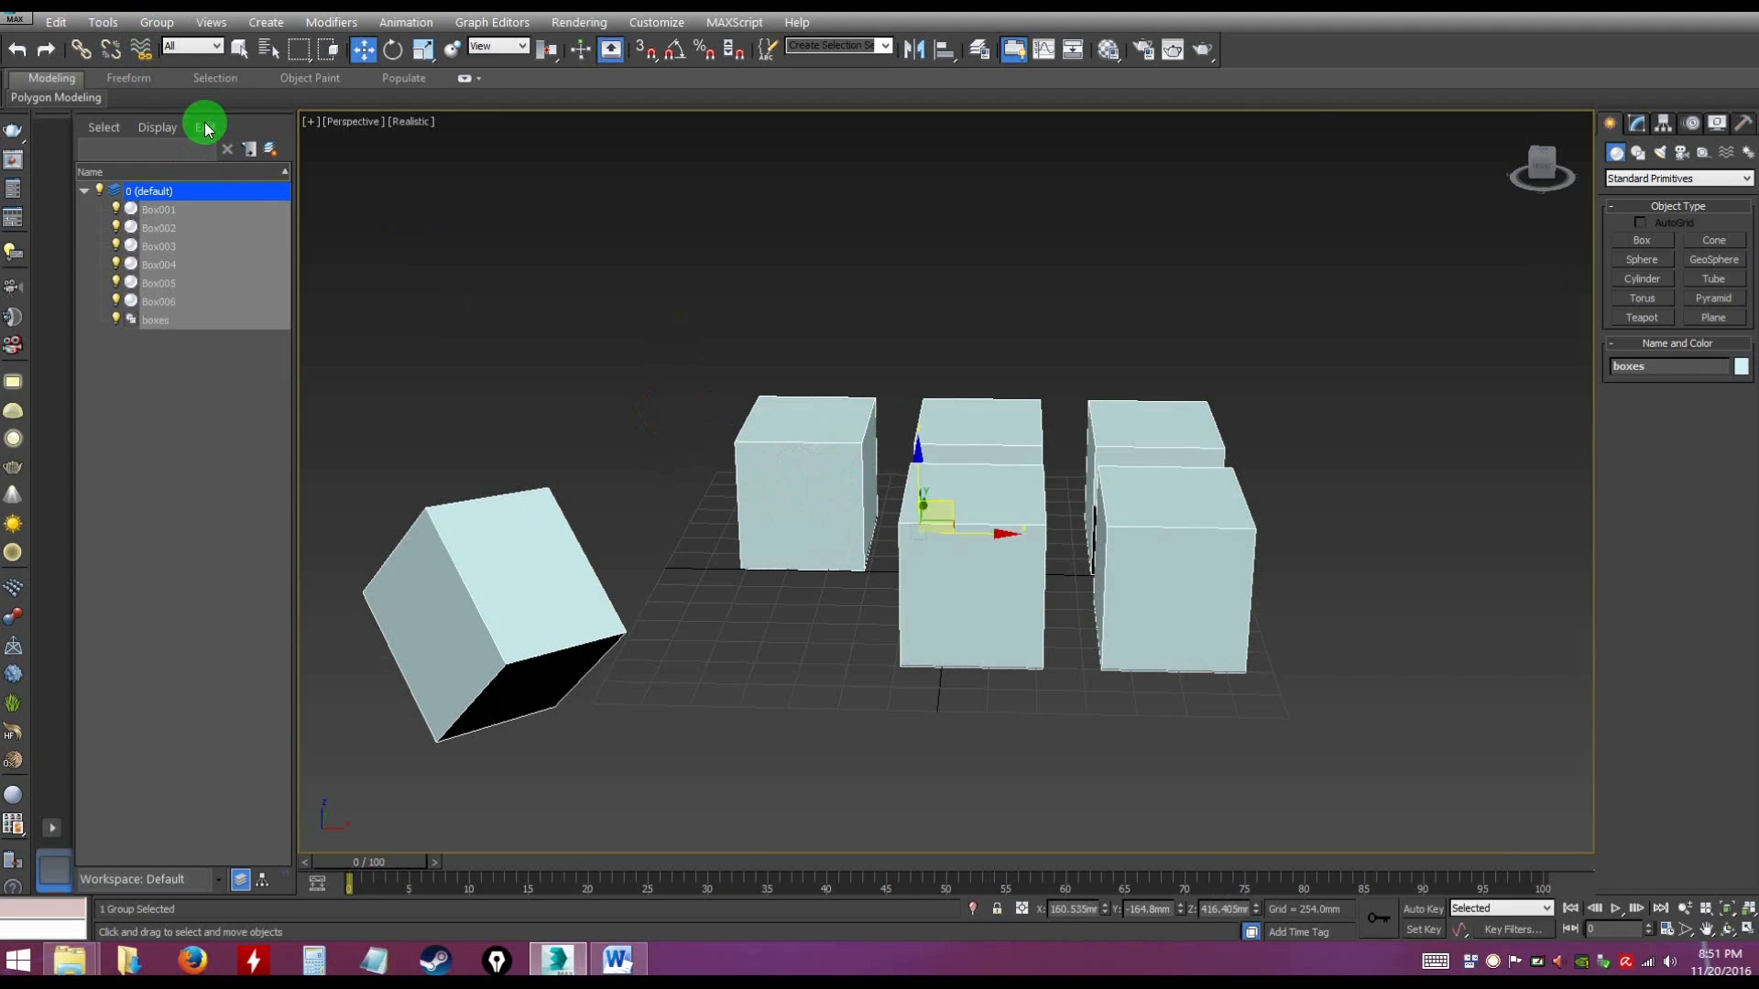
pyautogui.click(153, 25)
pyautogui.click(189, 70)
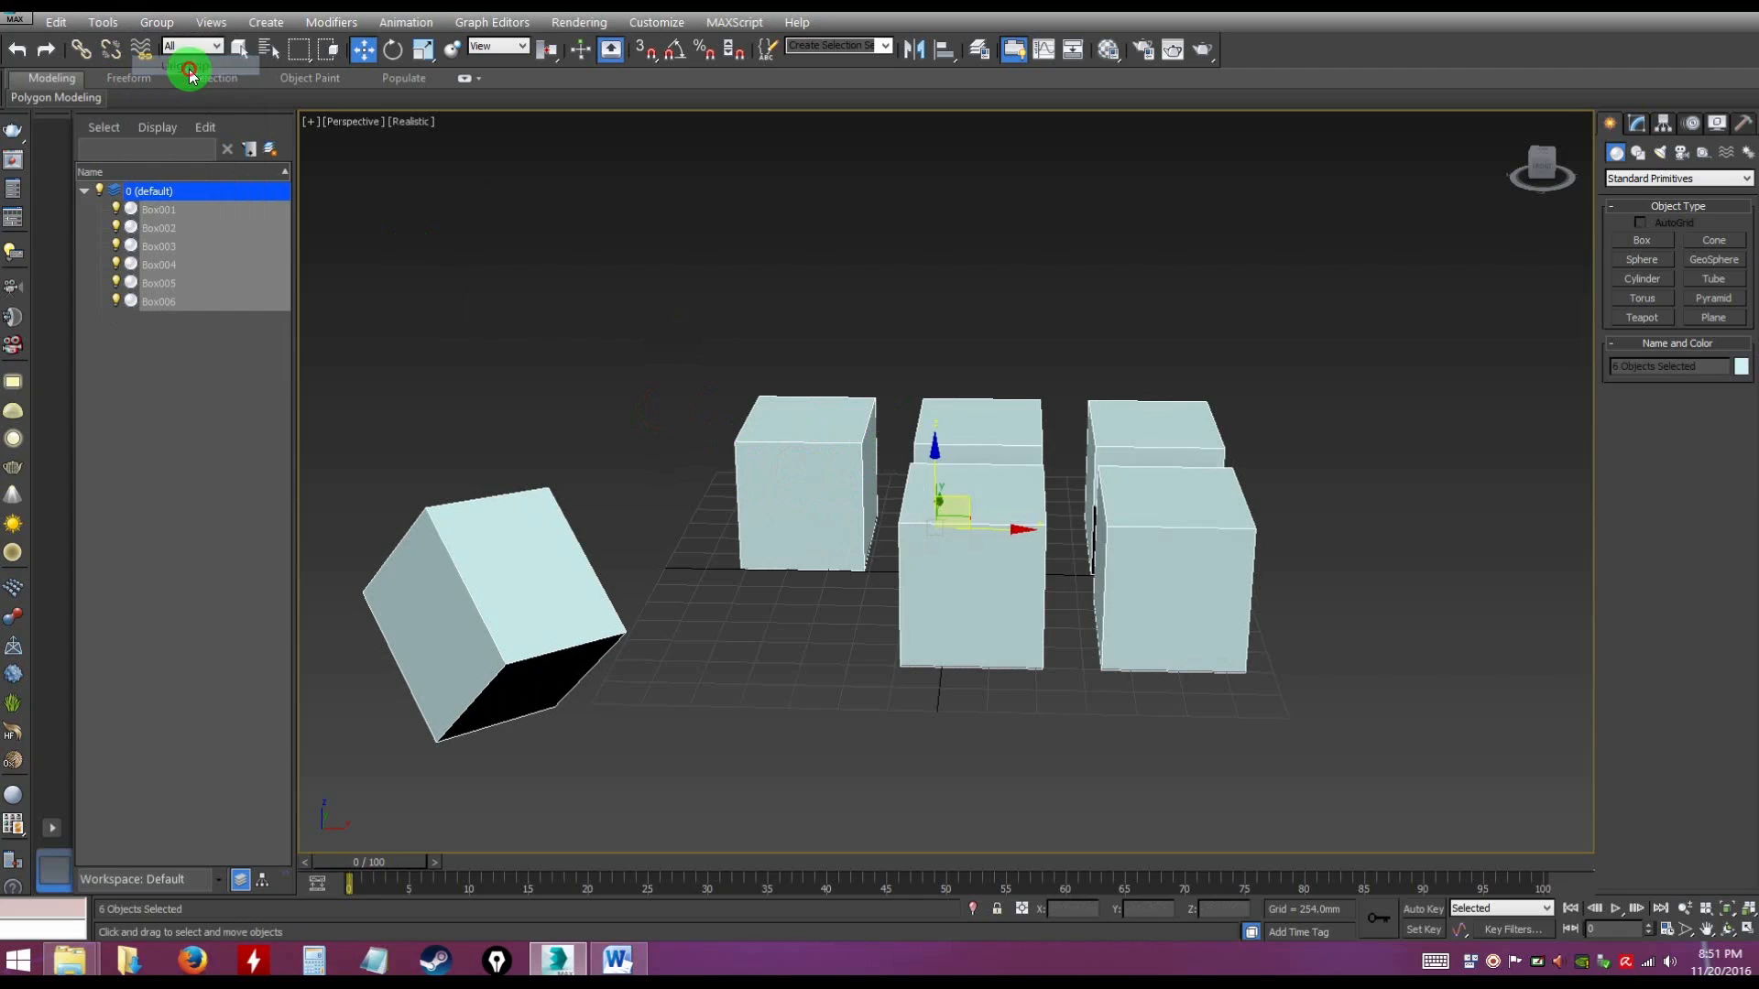
# Move the tilted box on its own back toward the other five boxes and deselect it
pyautogui.click(526, 353)
pyautogui.click(514, 581)
pyautogui.moveTo(489, 621); pyautogui.dragTo(589, 557)
pyautogui.hotkey('ctrl', 'z')
pyautogui.moveTo(486, 620); pyautogui.dragTo(711, 569)
pyautogui.keyDown('alt'); pyautogui.moveTo(825, 660); pyautogui.dragTo(903, 554, button='middle'); pyautogui.keyUp('alt')
pyautogui.click(996, 647)
pyautogui.keyDown('alt'); pyautogui.click(904, 553); pyautogui.keyUp('alt')
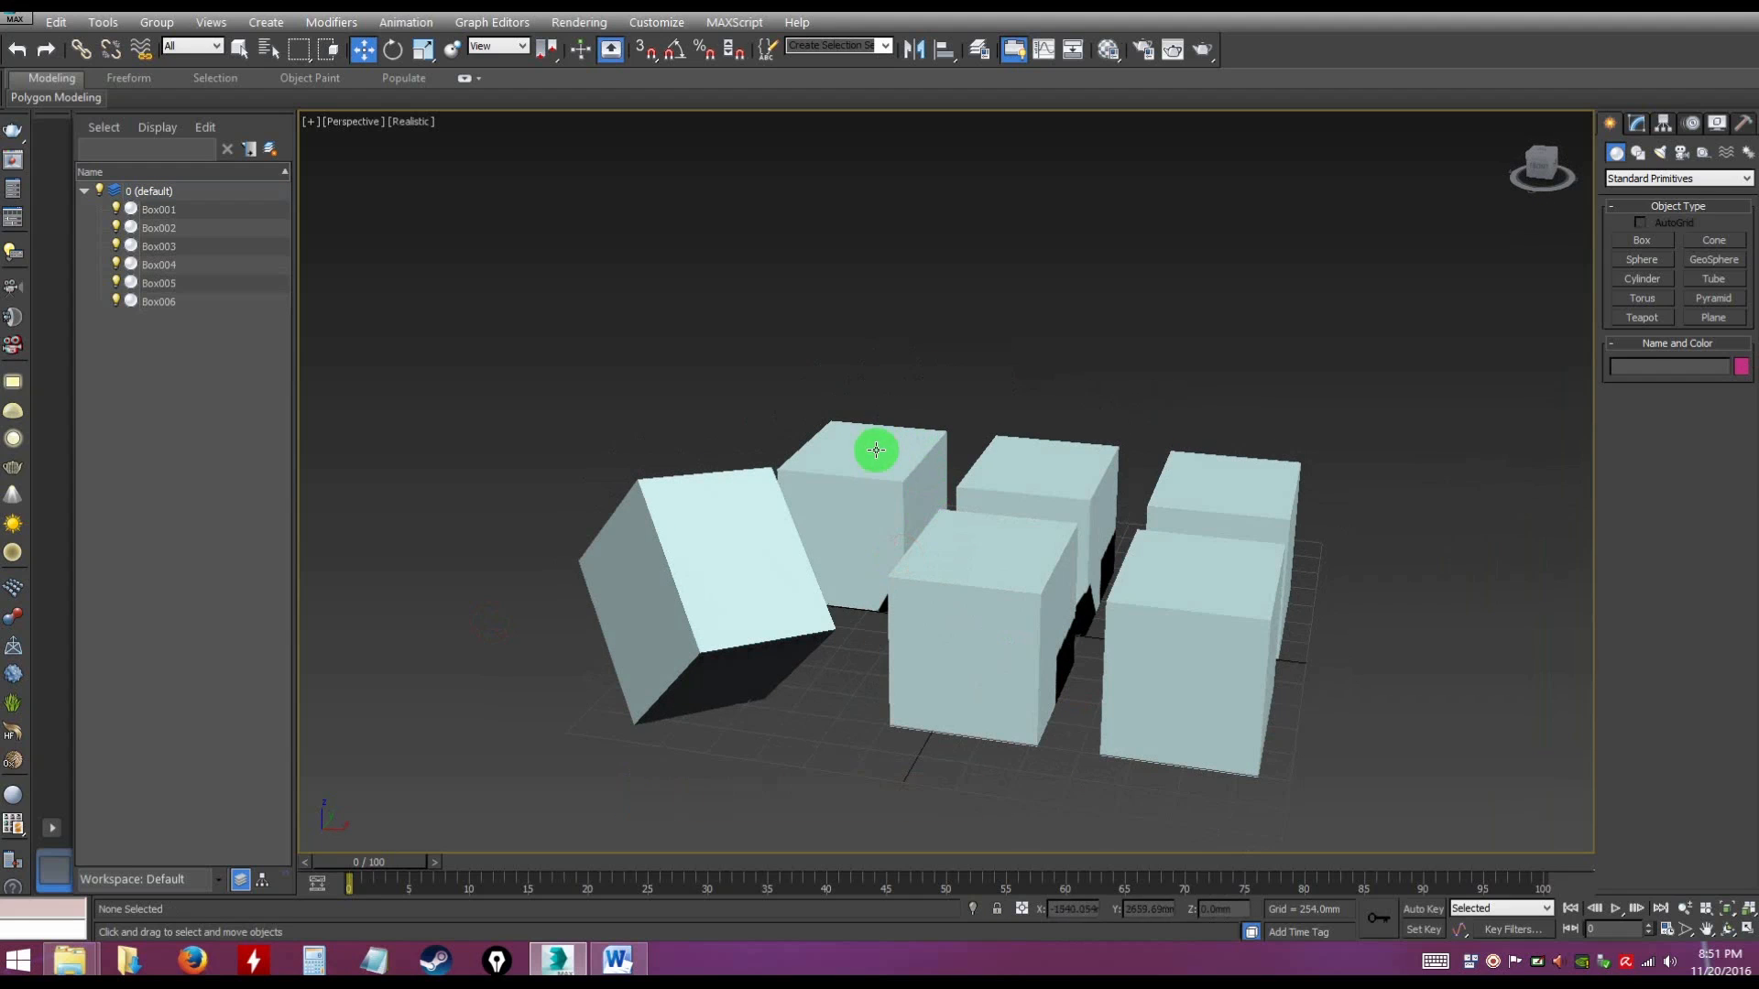
# Set the height of Box004, at the right end of the front row, to 799 mm and deselect it
pyautogui.keyDown('alt'); pyautogui.moveTo(888, 365); pyautogui.dragTo(884, 432, button='middle'); pyautogui.keyUp('alt')
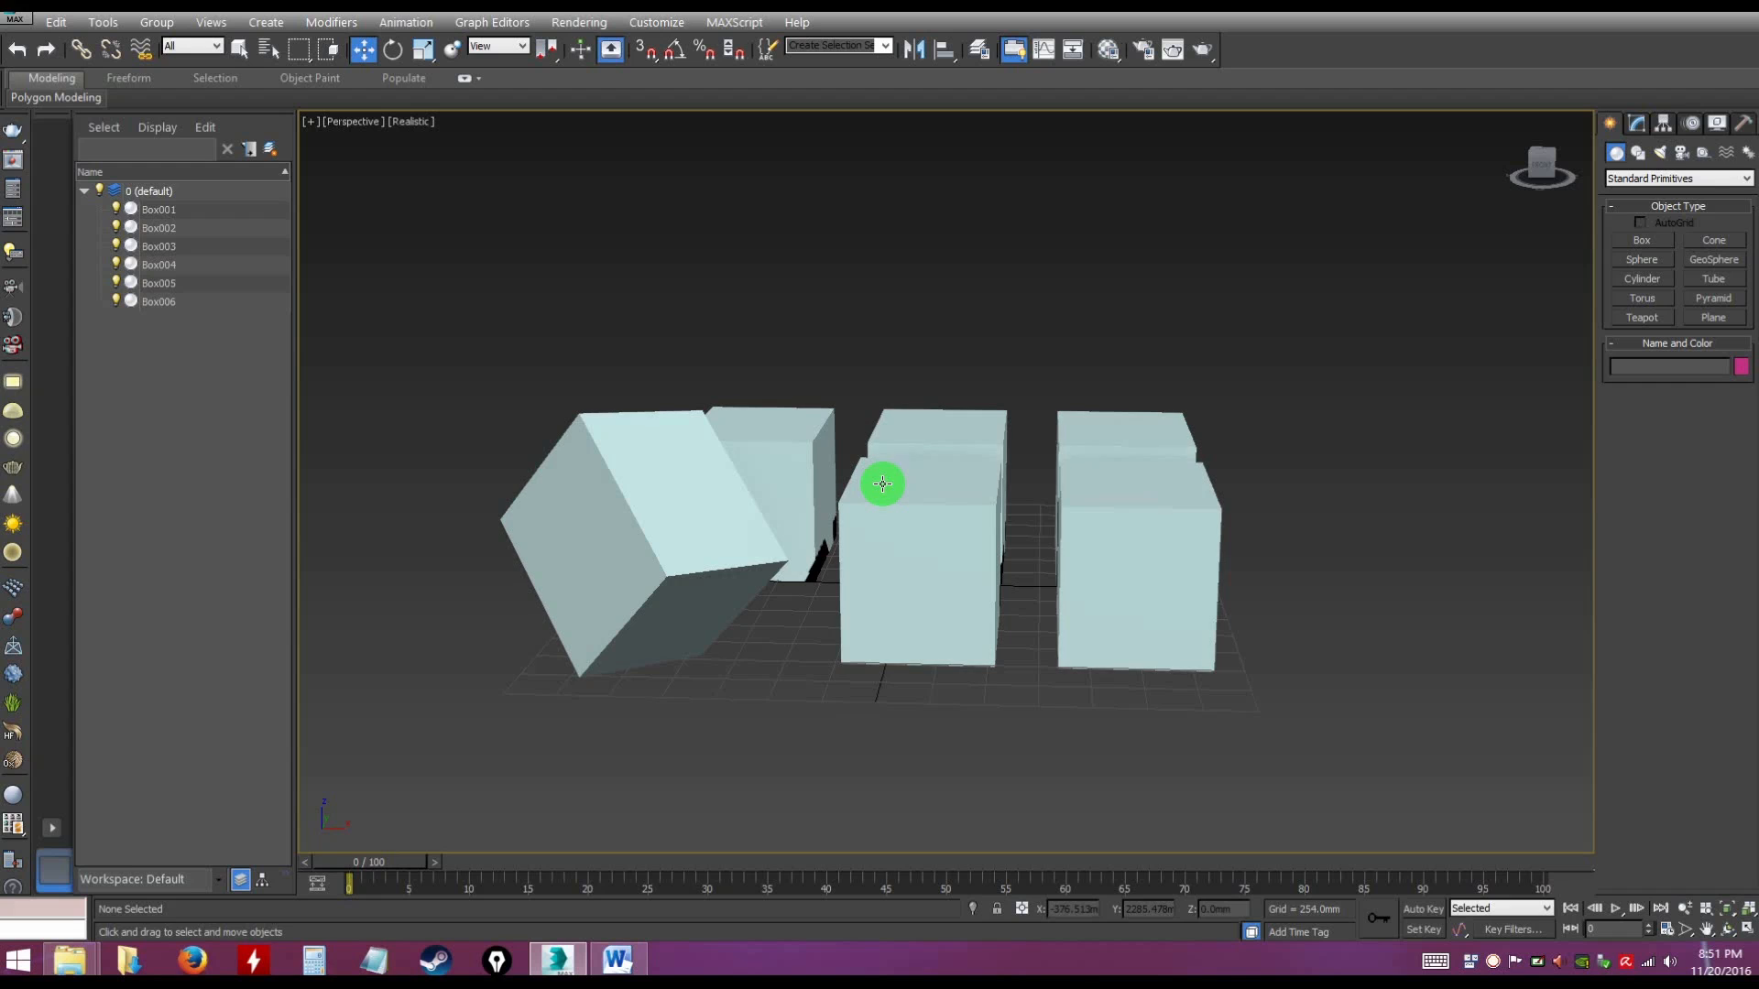
pyautogui.keyDown('alt'); pyautogui.moveTo(807, 678); pyautogui.dragTo(989, 684, button='middle'); pyautogui.keyUp('alt')
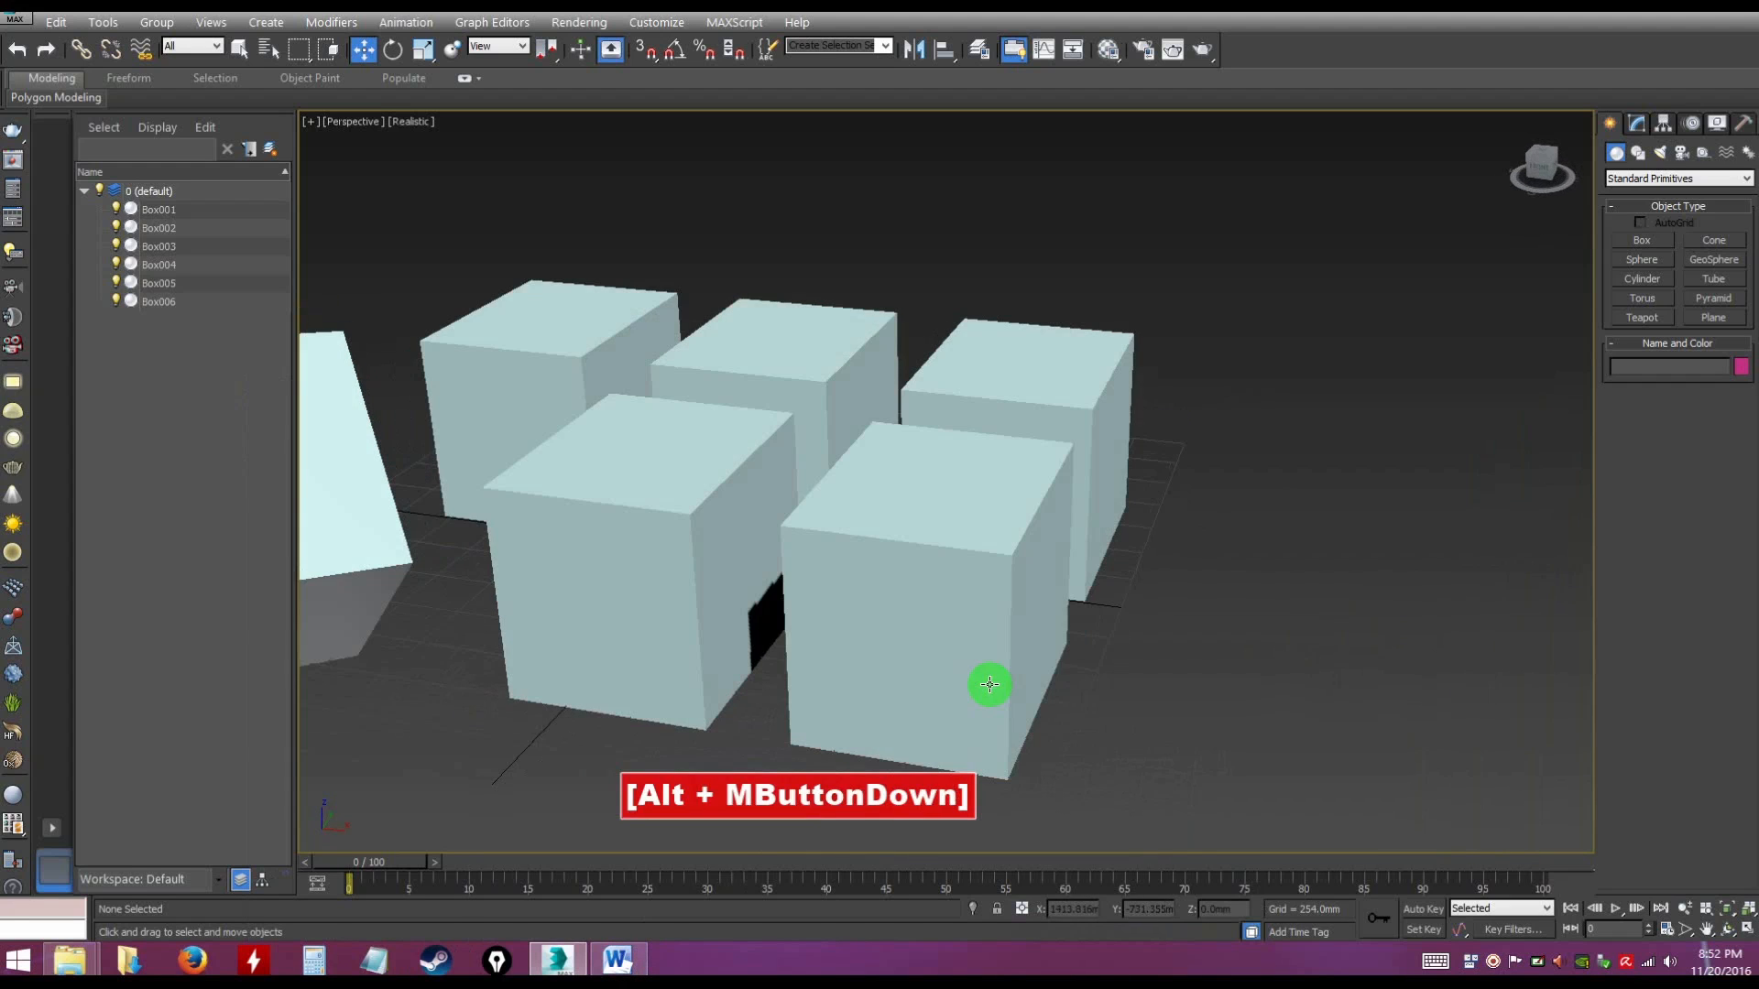
pyautogui.keyDown('alt'); pyautogui.moveTo(1315, 629); pyautogui.dragTo(1101, 663, button='middle'); pyautogui.keyUp('alt')
pyautogui.click(1080, 614)
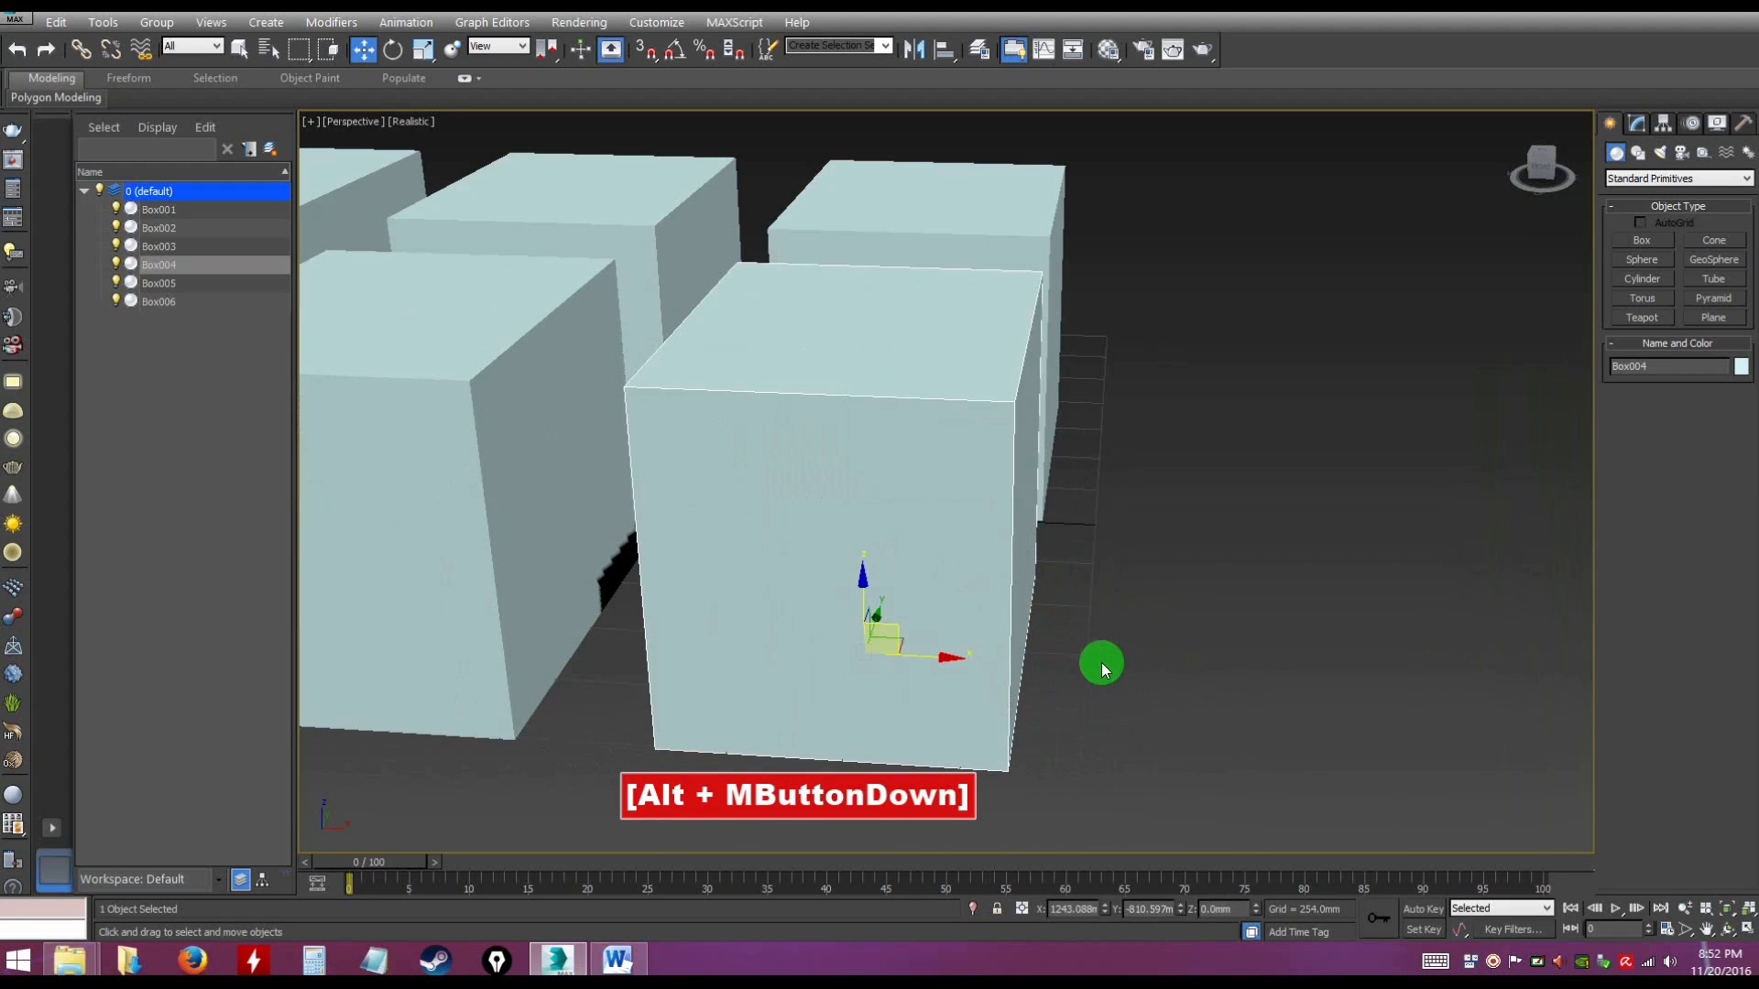
pyautogui.click(1637, 121)
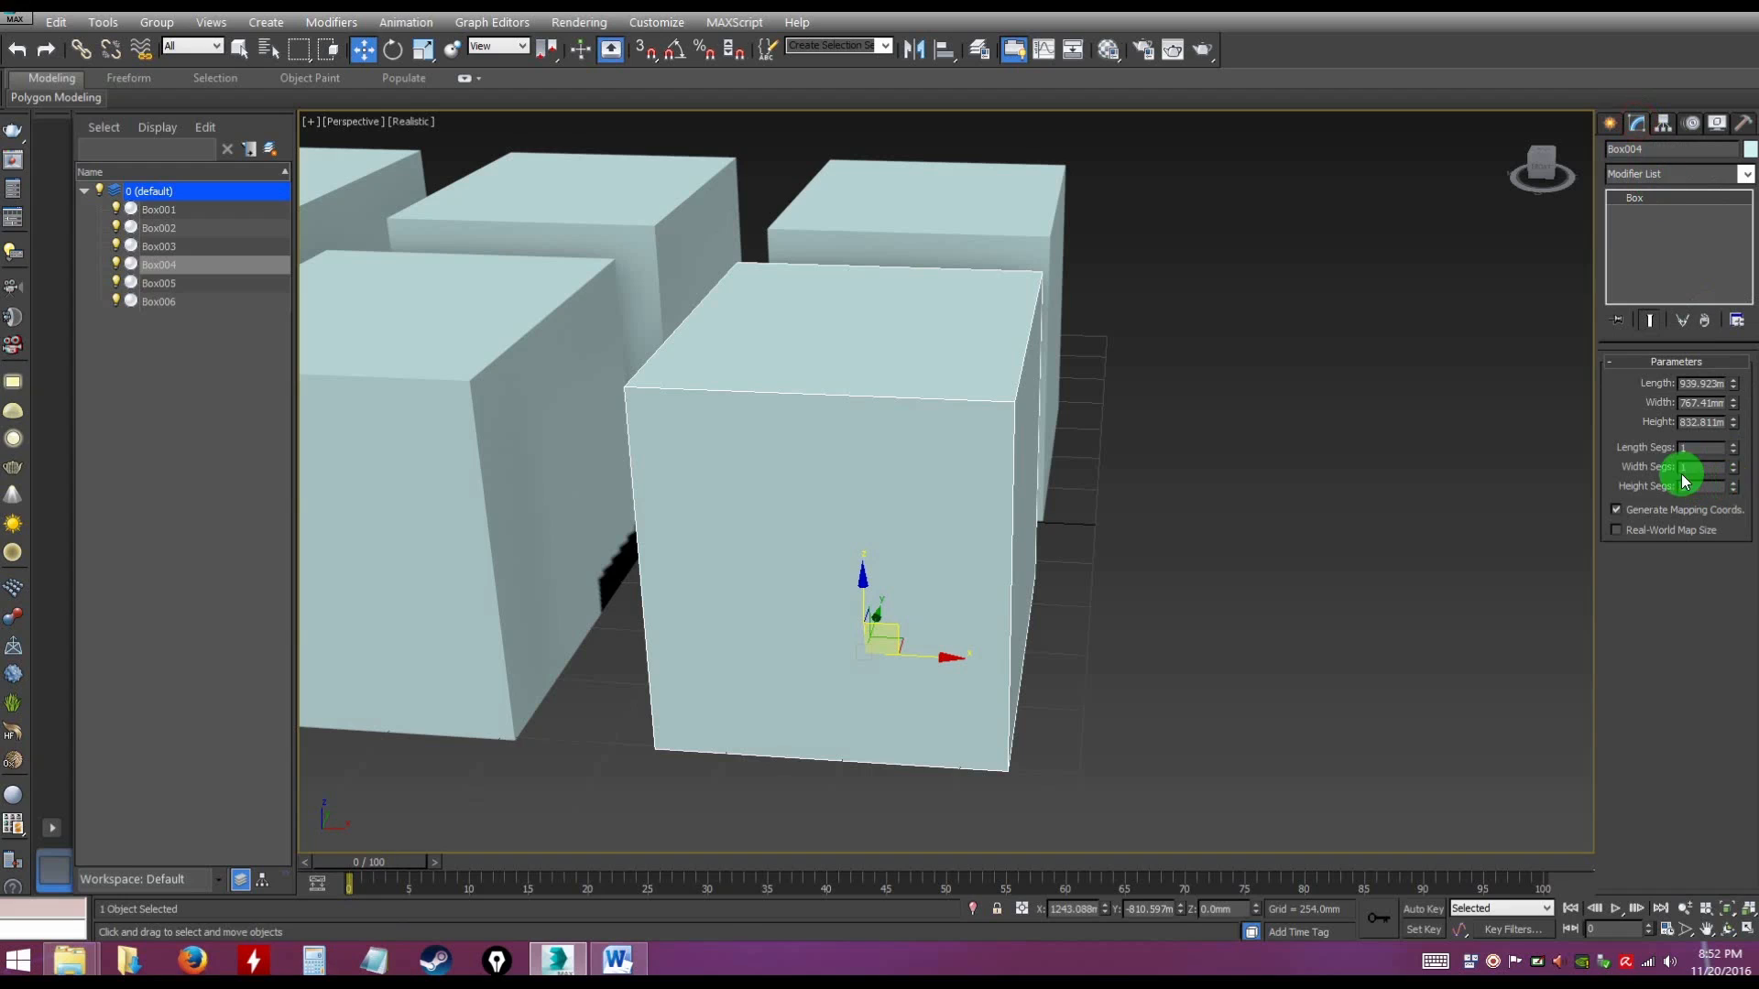
pyautogui.click(1734, 427)
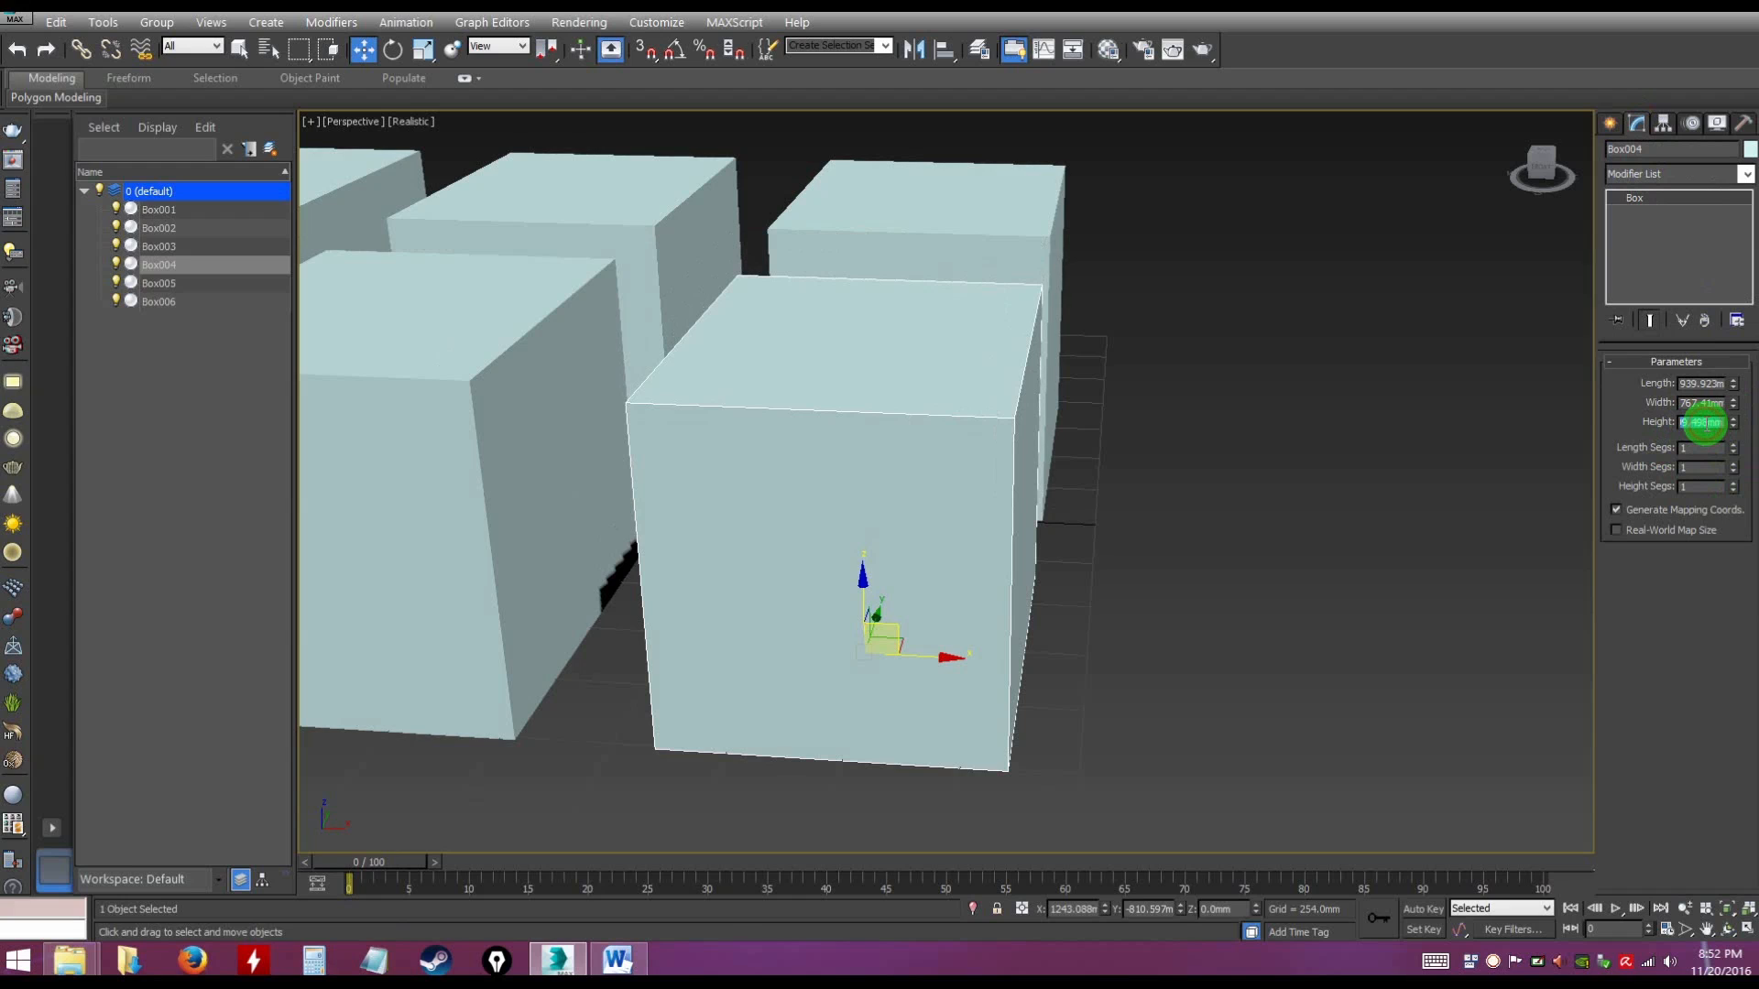
pyautogui.hotkey('ctrl', 'c')
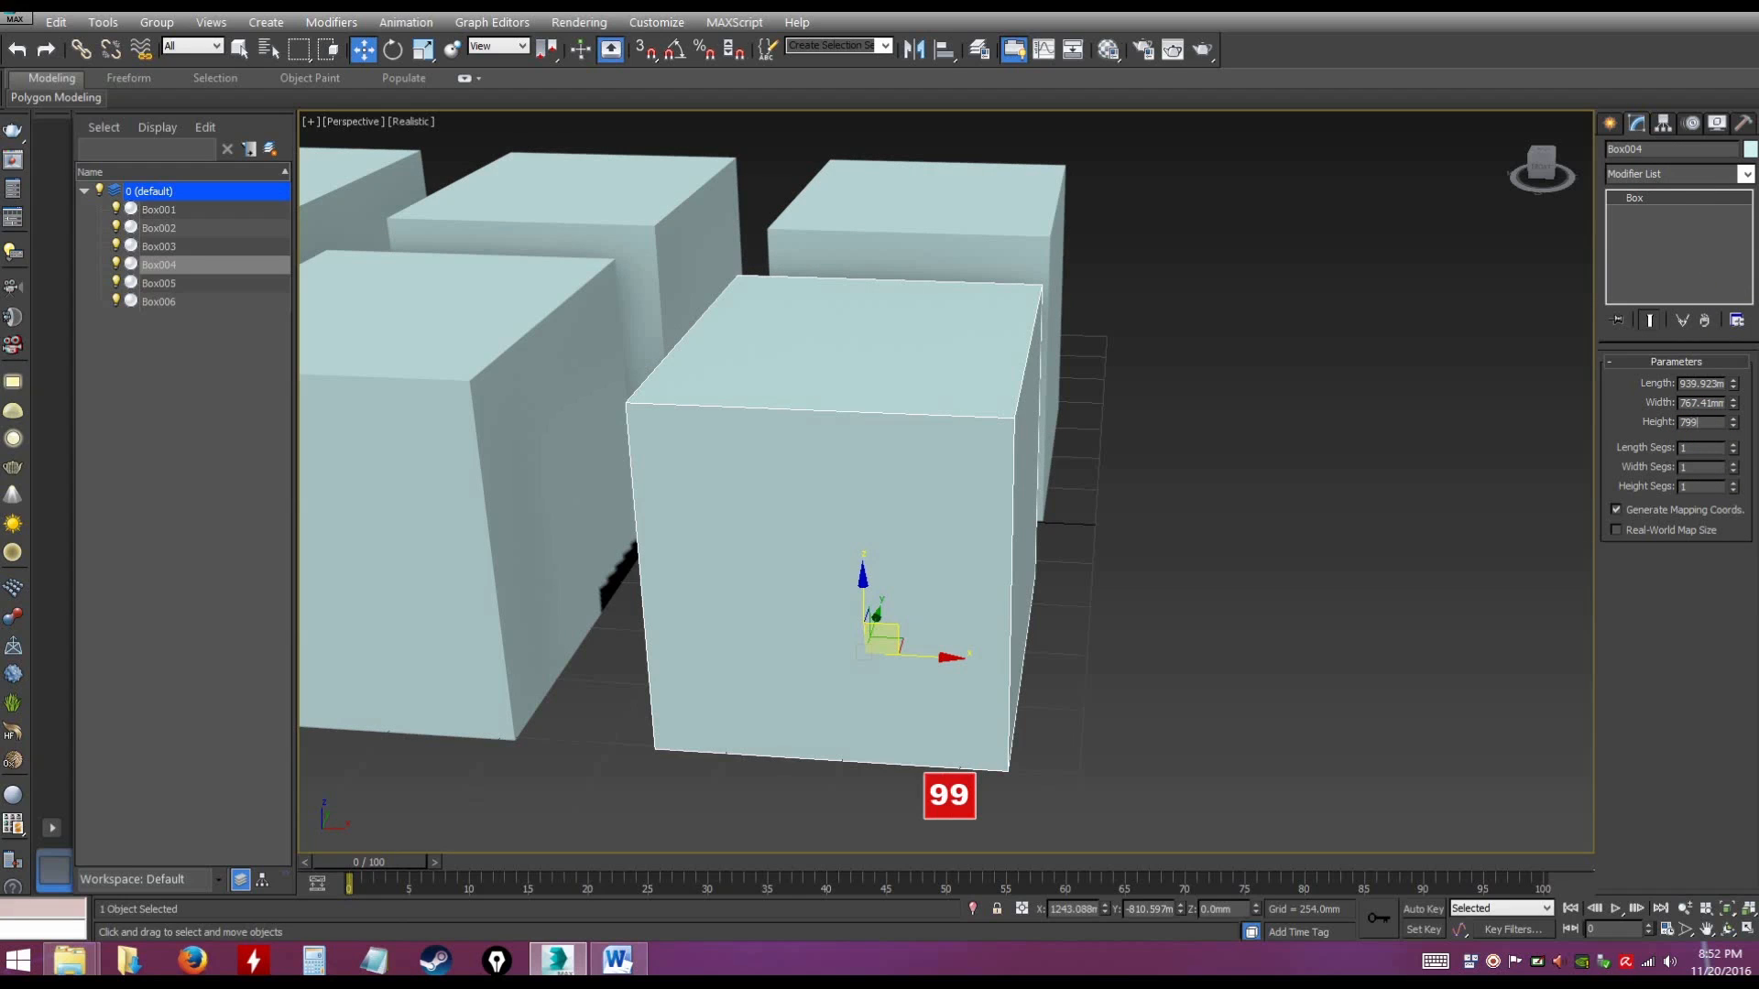
pyautogui.write('799')
pyautogui.press('Return')
pyautogui.click(1115, 532)
pyautogui.click(995, 500)
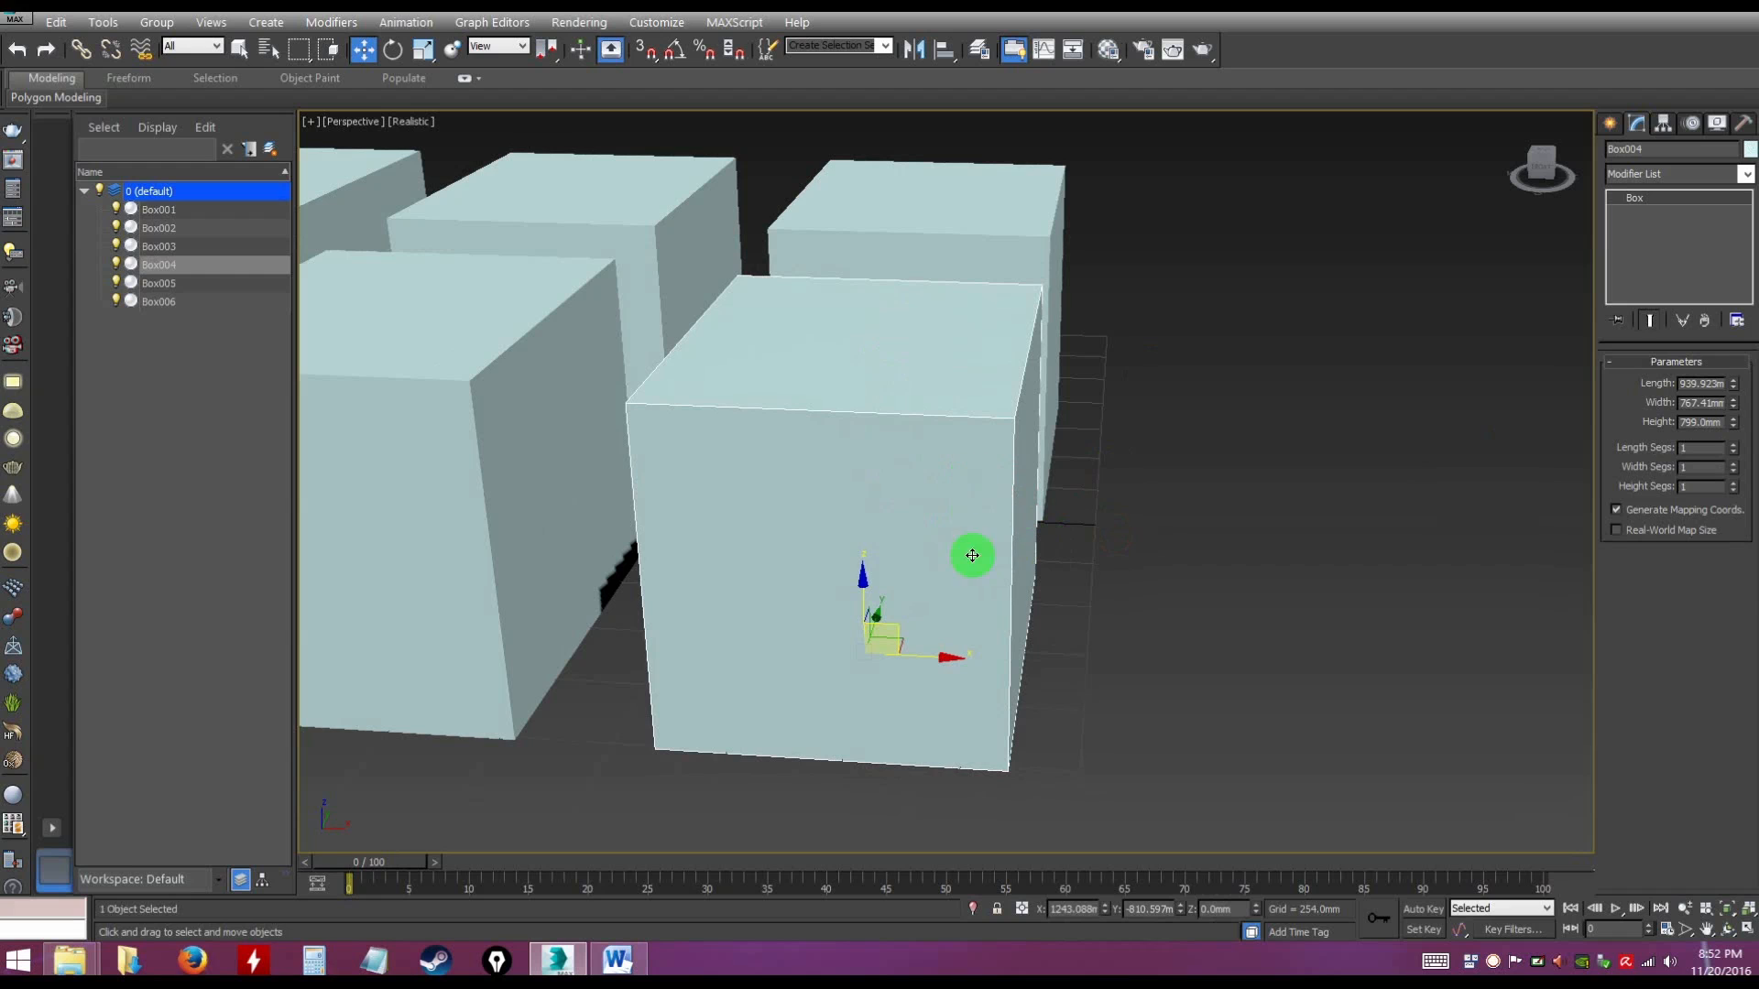
pyautogui.click(1088, 524)
# Select Box004 again and turn on Angle Snap
pyautogui.keyDown('alt'); pyautogui.moveTo(1091, 579); pyautogui.dragTo(992, 637, button='middle'); pyautogui.keyUp('alt')
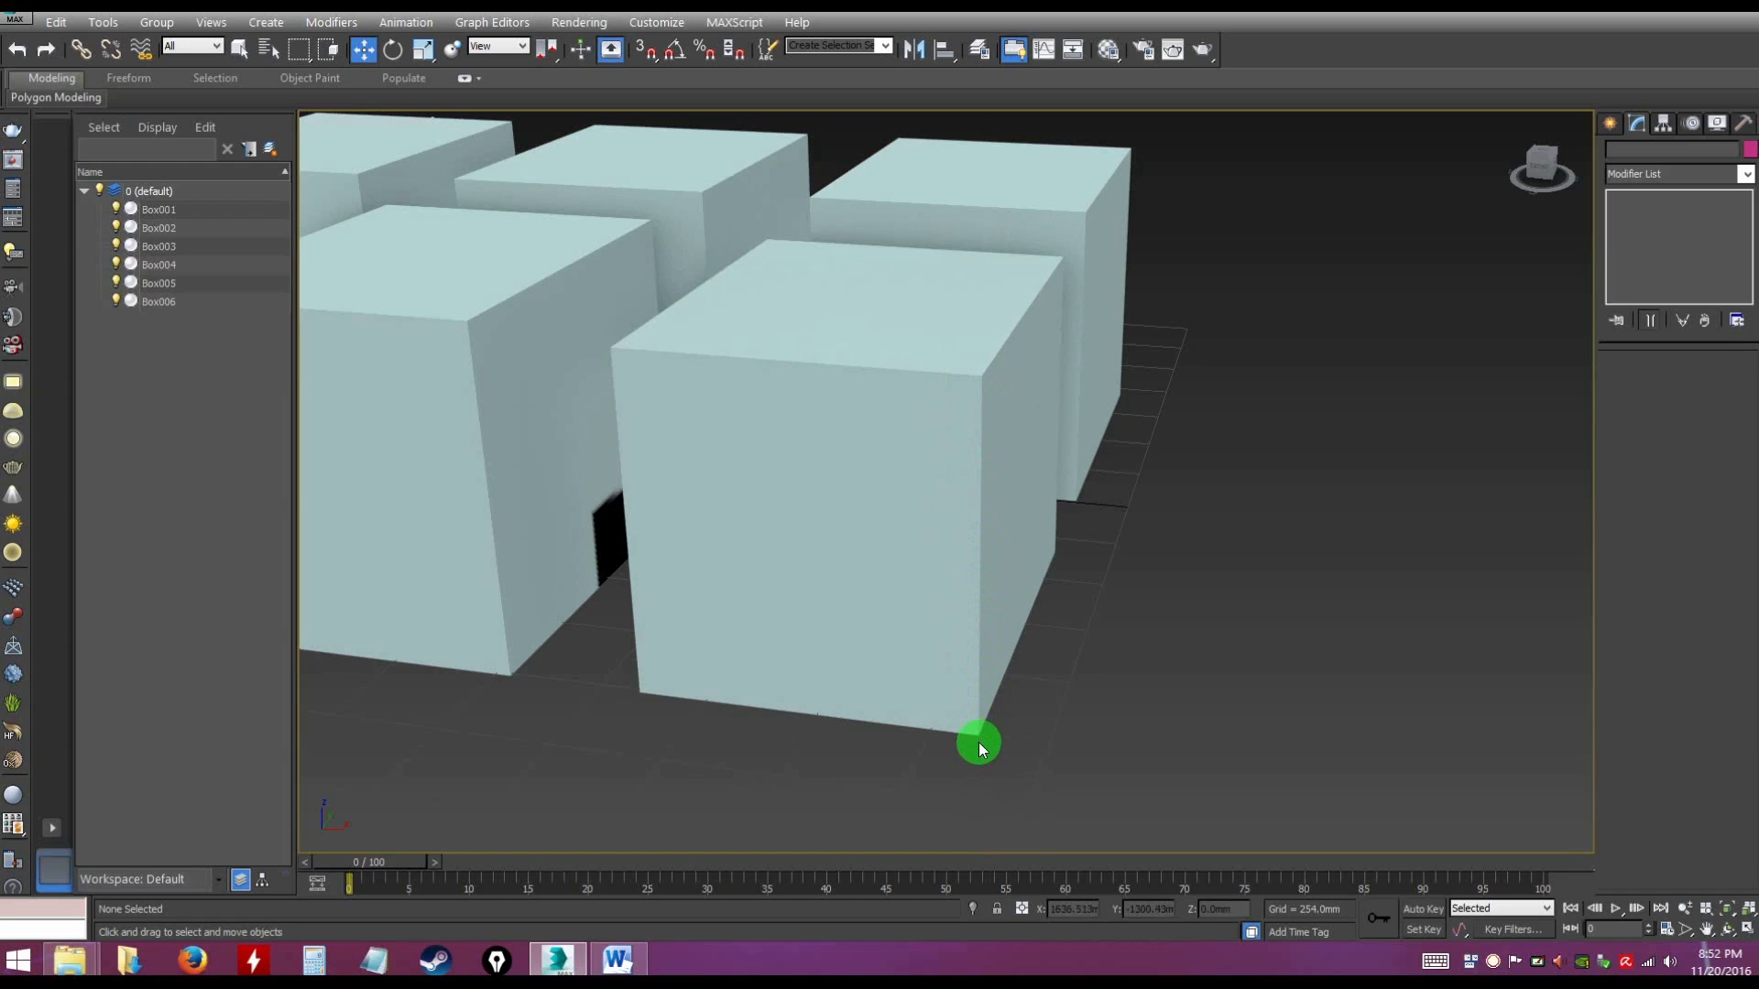
pyautogui.click(990, 452)
pyautogui.keyDown('alt'); pyautogui.moveTo(989, 451); pyautogui.dragTo(1049, 495, button='middle'); pyautogui.keyUp('alt')
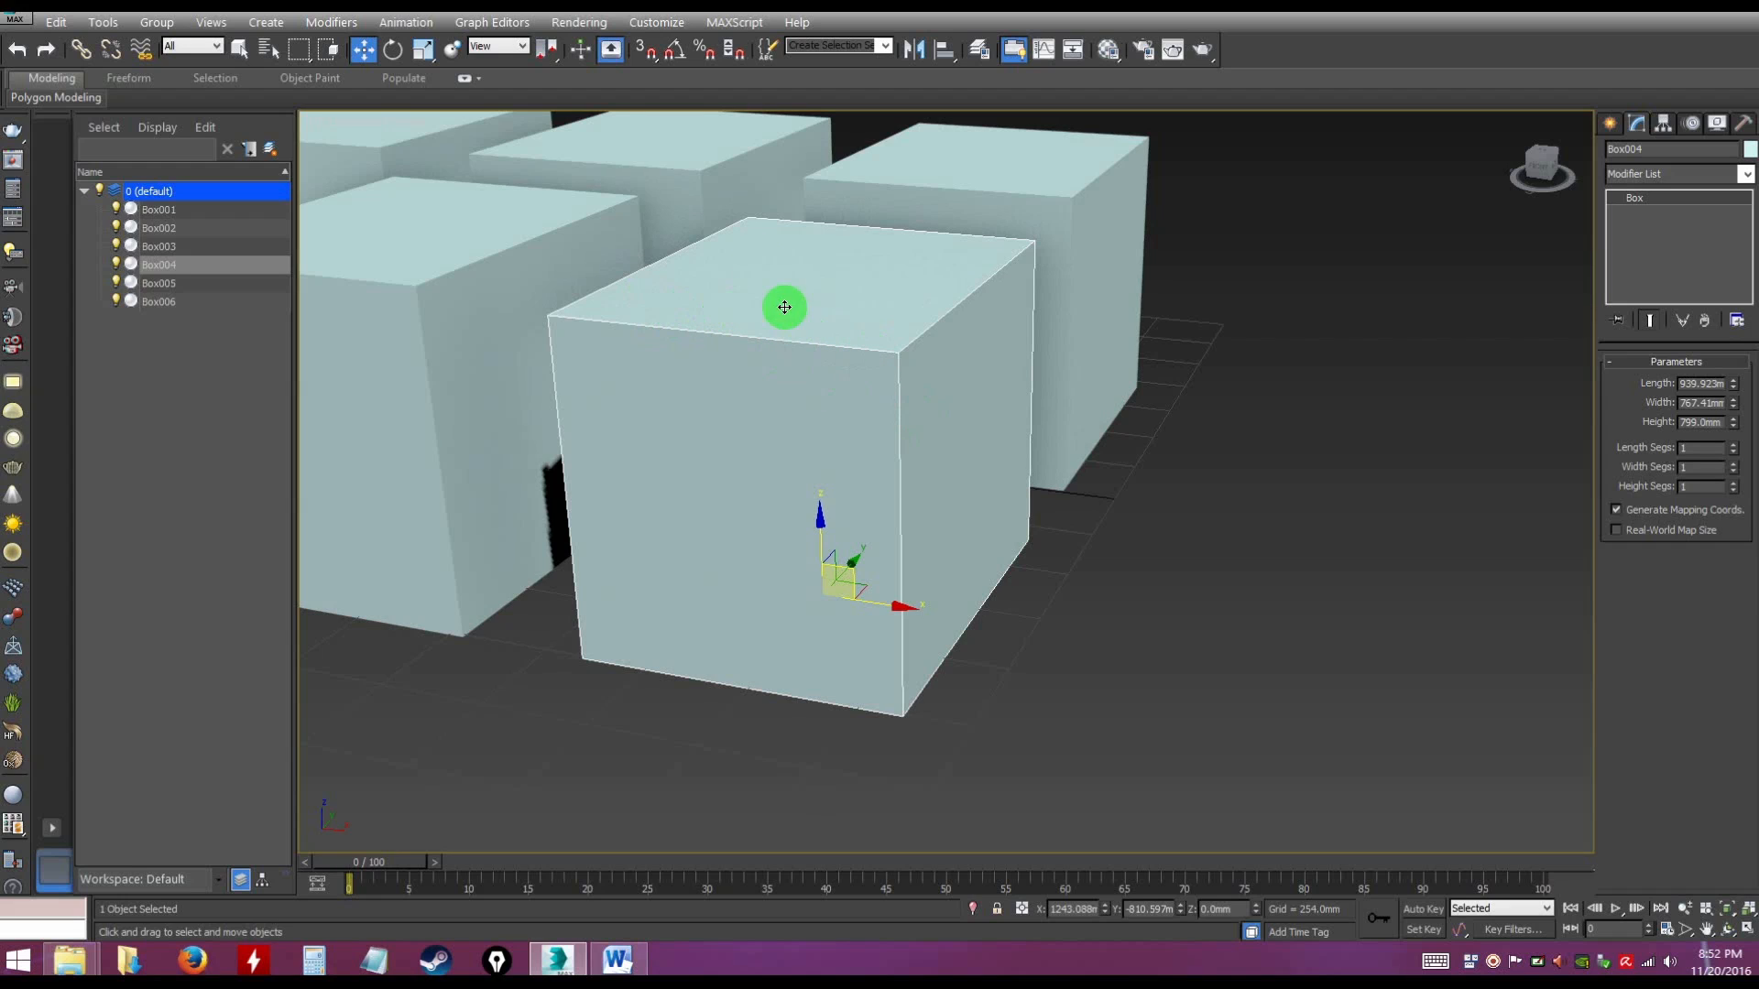
pyautogui.click(676, 52)
# Try rotating Box004 by 90° about the Y axis with angle snapping, undo the rotation and deselect the box
pyautogui.keyDown('alt'); pyautogui.moveTo(981, 361); pyautogui.dragTo(895, 378, button='middle'); pyautogui.keyUp('alt')
pyautogui.press('e')
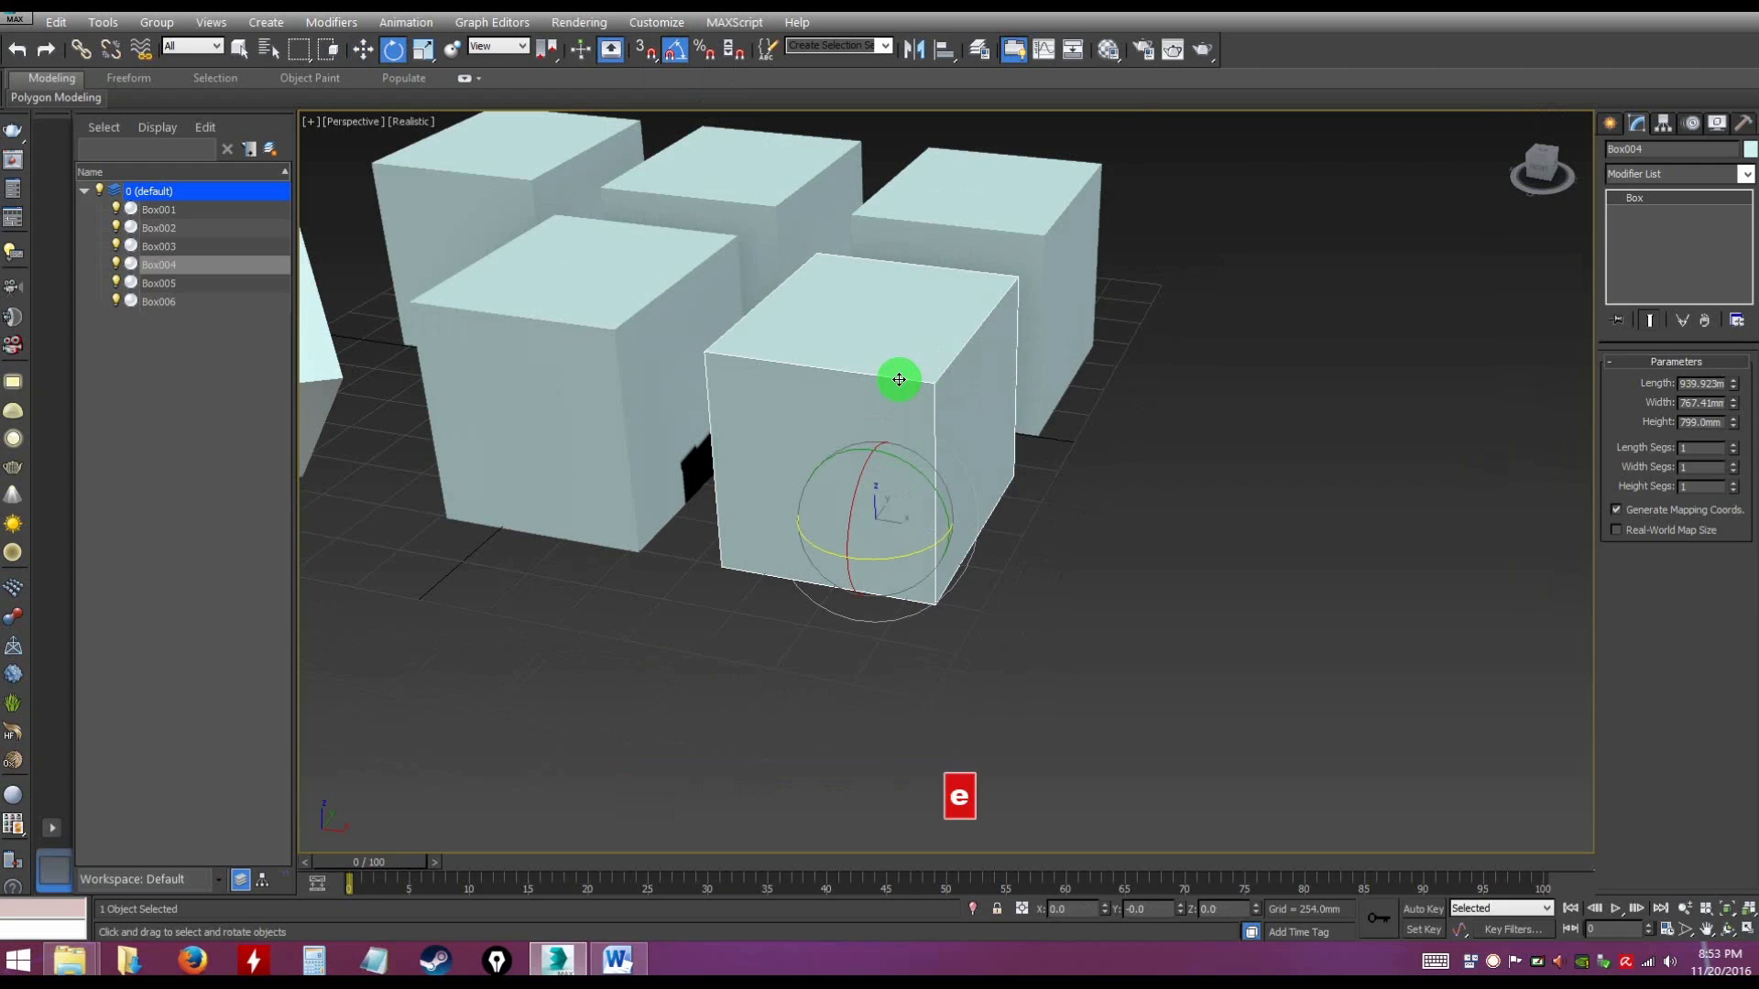
pyautogui.moveTo(931, 476)
pyautogui.keyDown('alt'); pyautogui.mouseDown(button='middle')
pyautogui.moveTo(1033, 475)
pyautogui.moveTo(922, 491)
pyautogui.mouseUp(button='middle'); pyautogui.keyUp('alt')
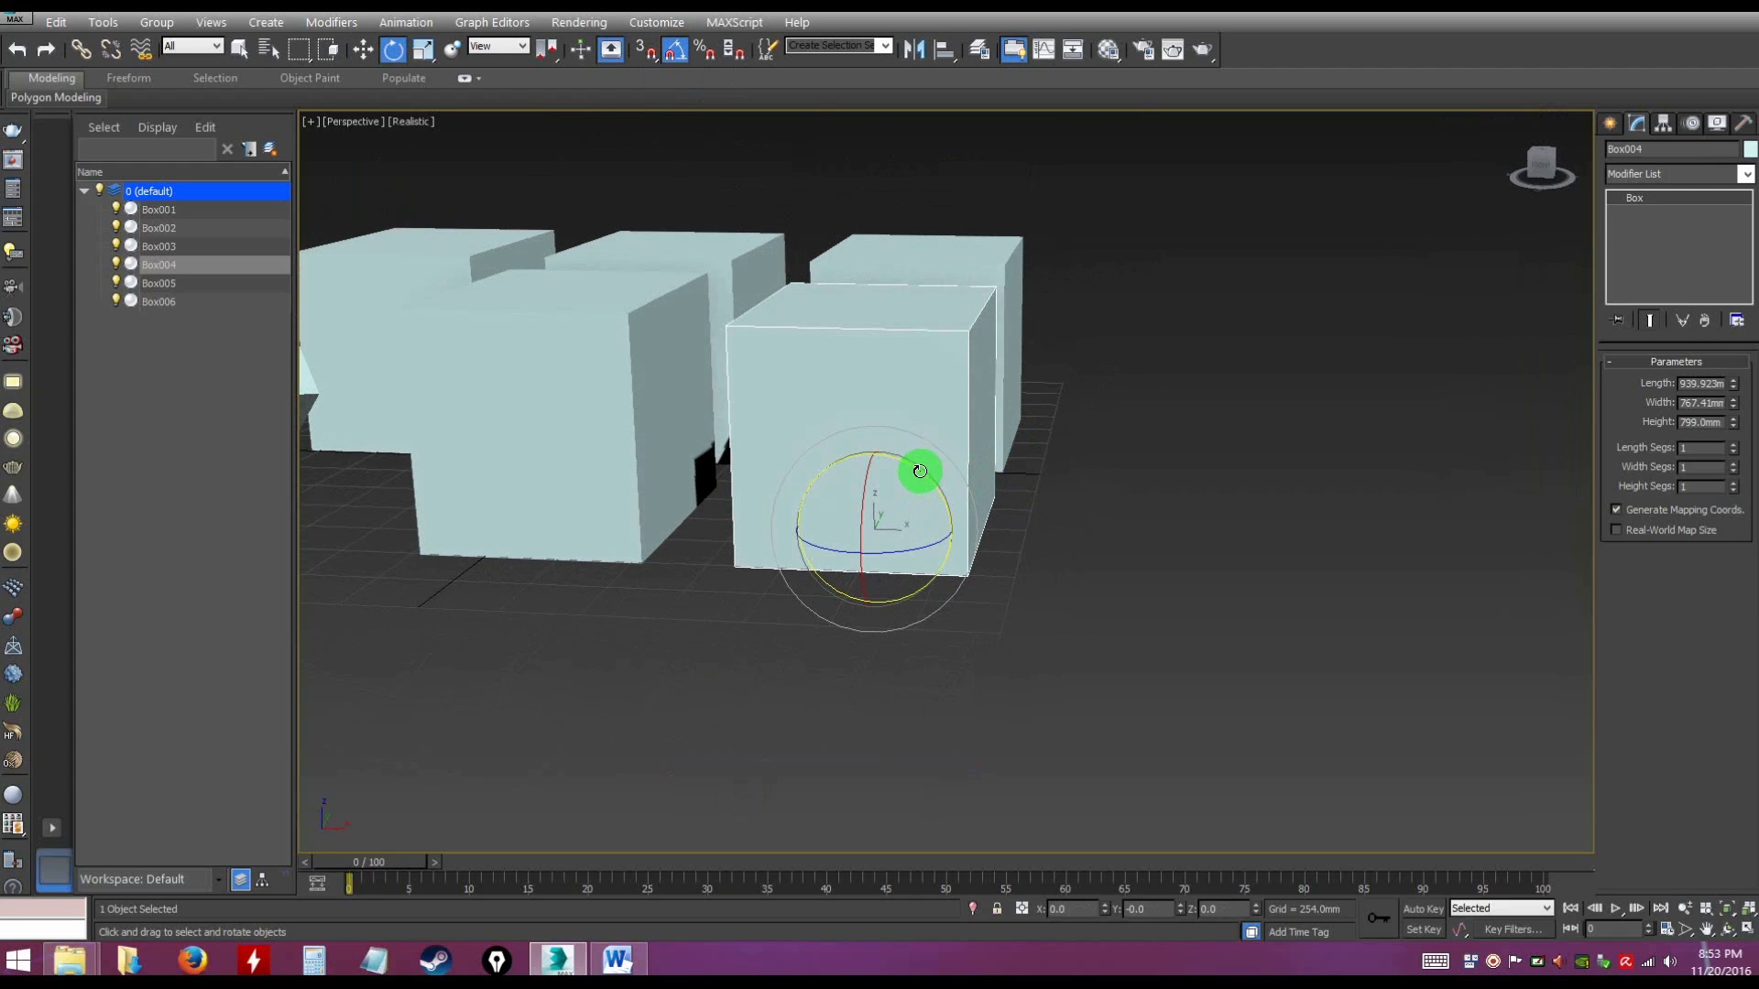
pyautogui.moveTo(920, 471); pyautogui.dragTo(938, 479)
pyautogui.moveTo(941, 485); pyautogui.dragTo(962, 543)
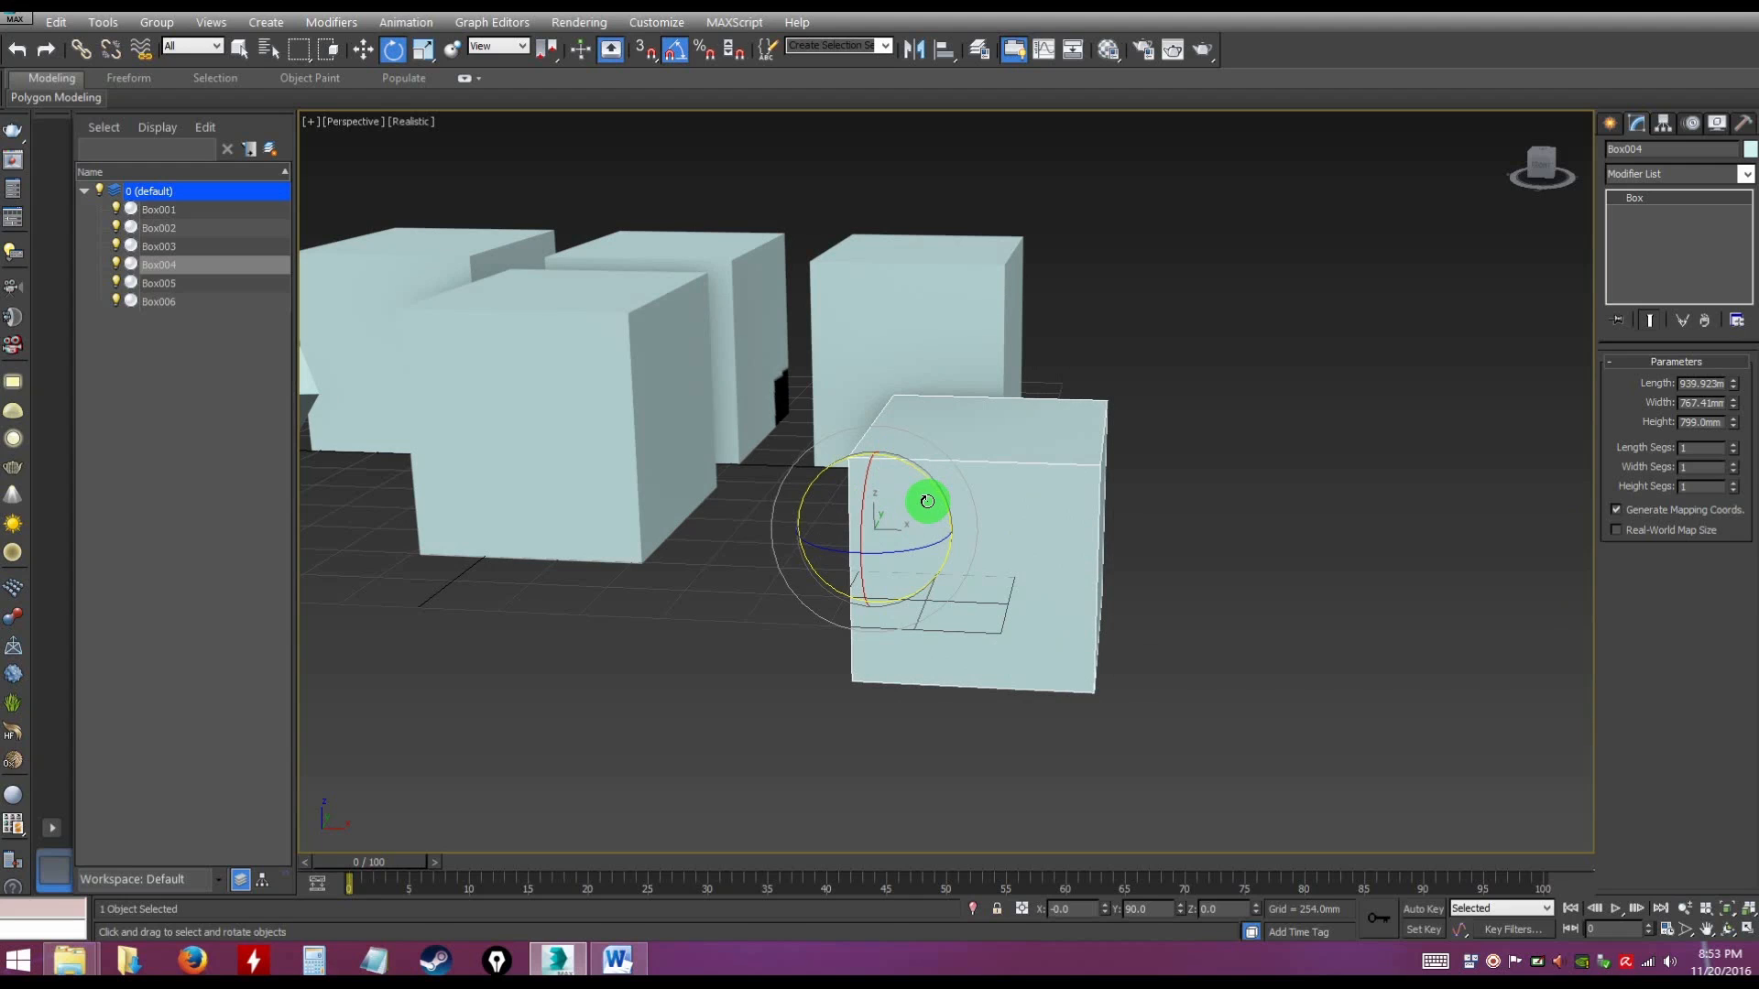
pyautogui.hotkey('ctrl', 'z')
pyautogui.click(1052, 514)
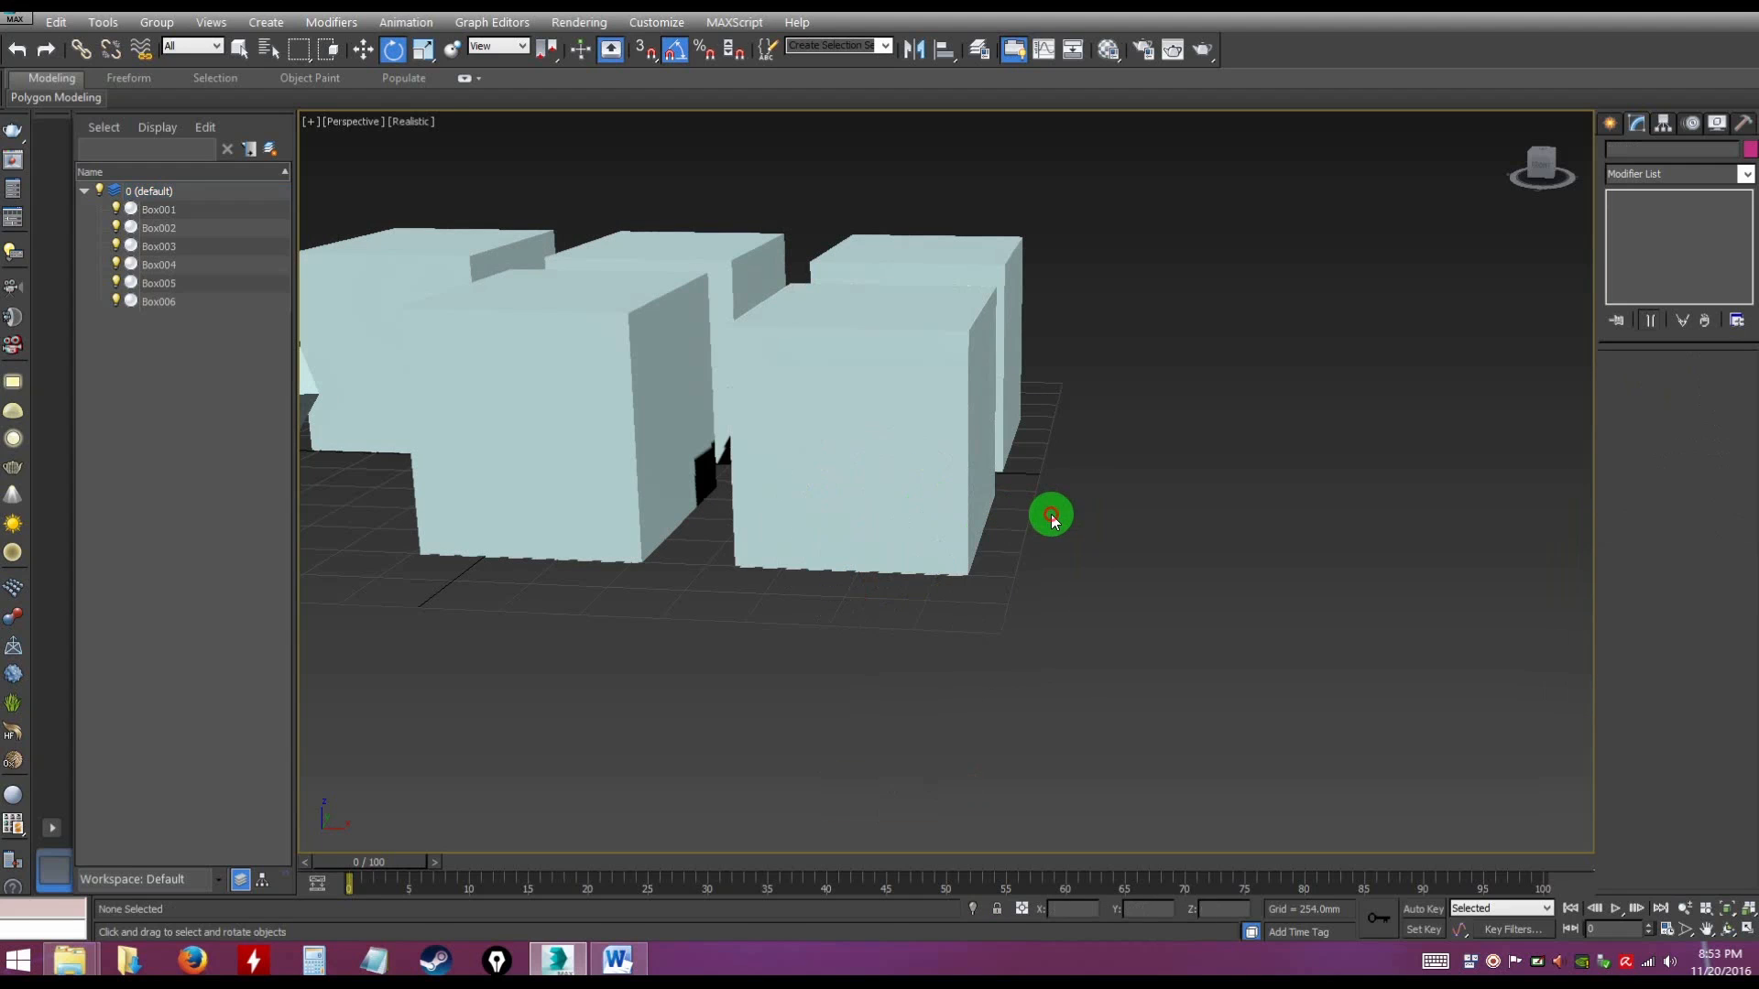
# Select Box004 at the right end of the front row and turn on 3D snapping
pyautogui.click(884, 459)
pyautogui.keyDown('alt'); pyautogui.moveTo(883, 459); pyautogui.dragTo(699, 138, button='middle'); pyautogui.keyUp('alt')
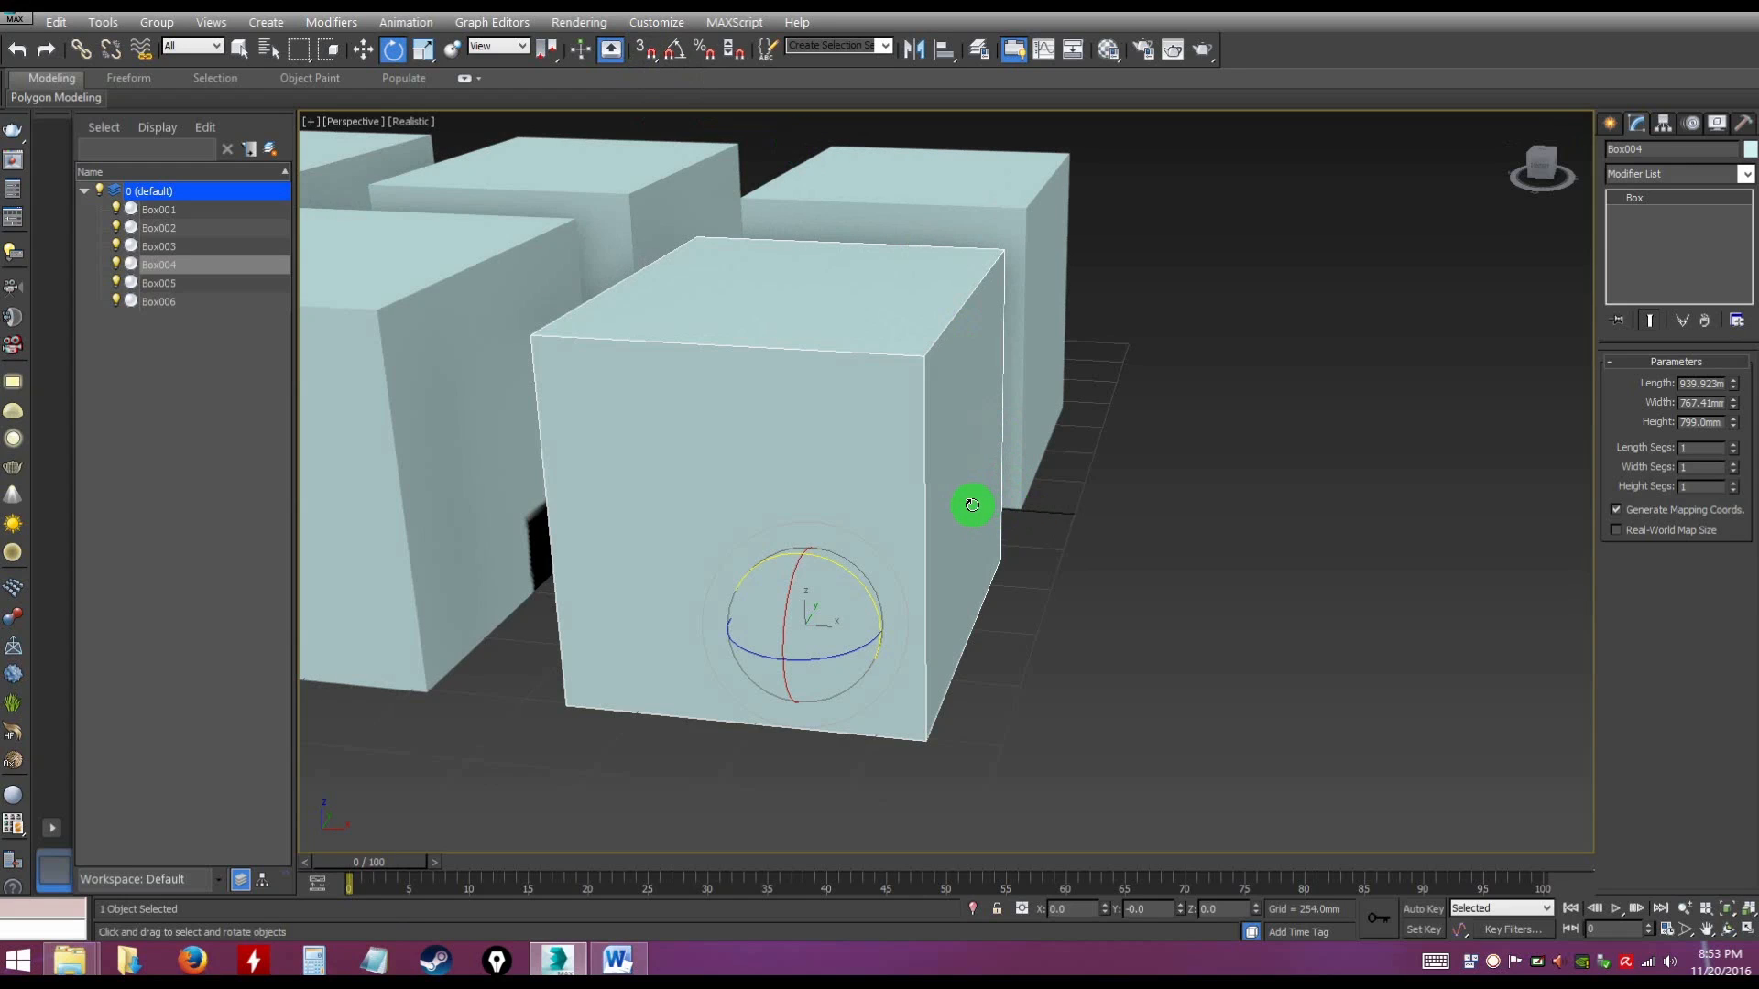
pyautogui.press('s')
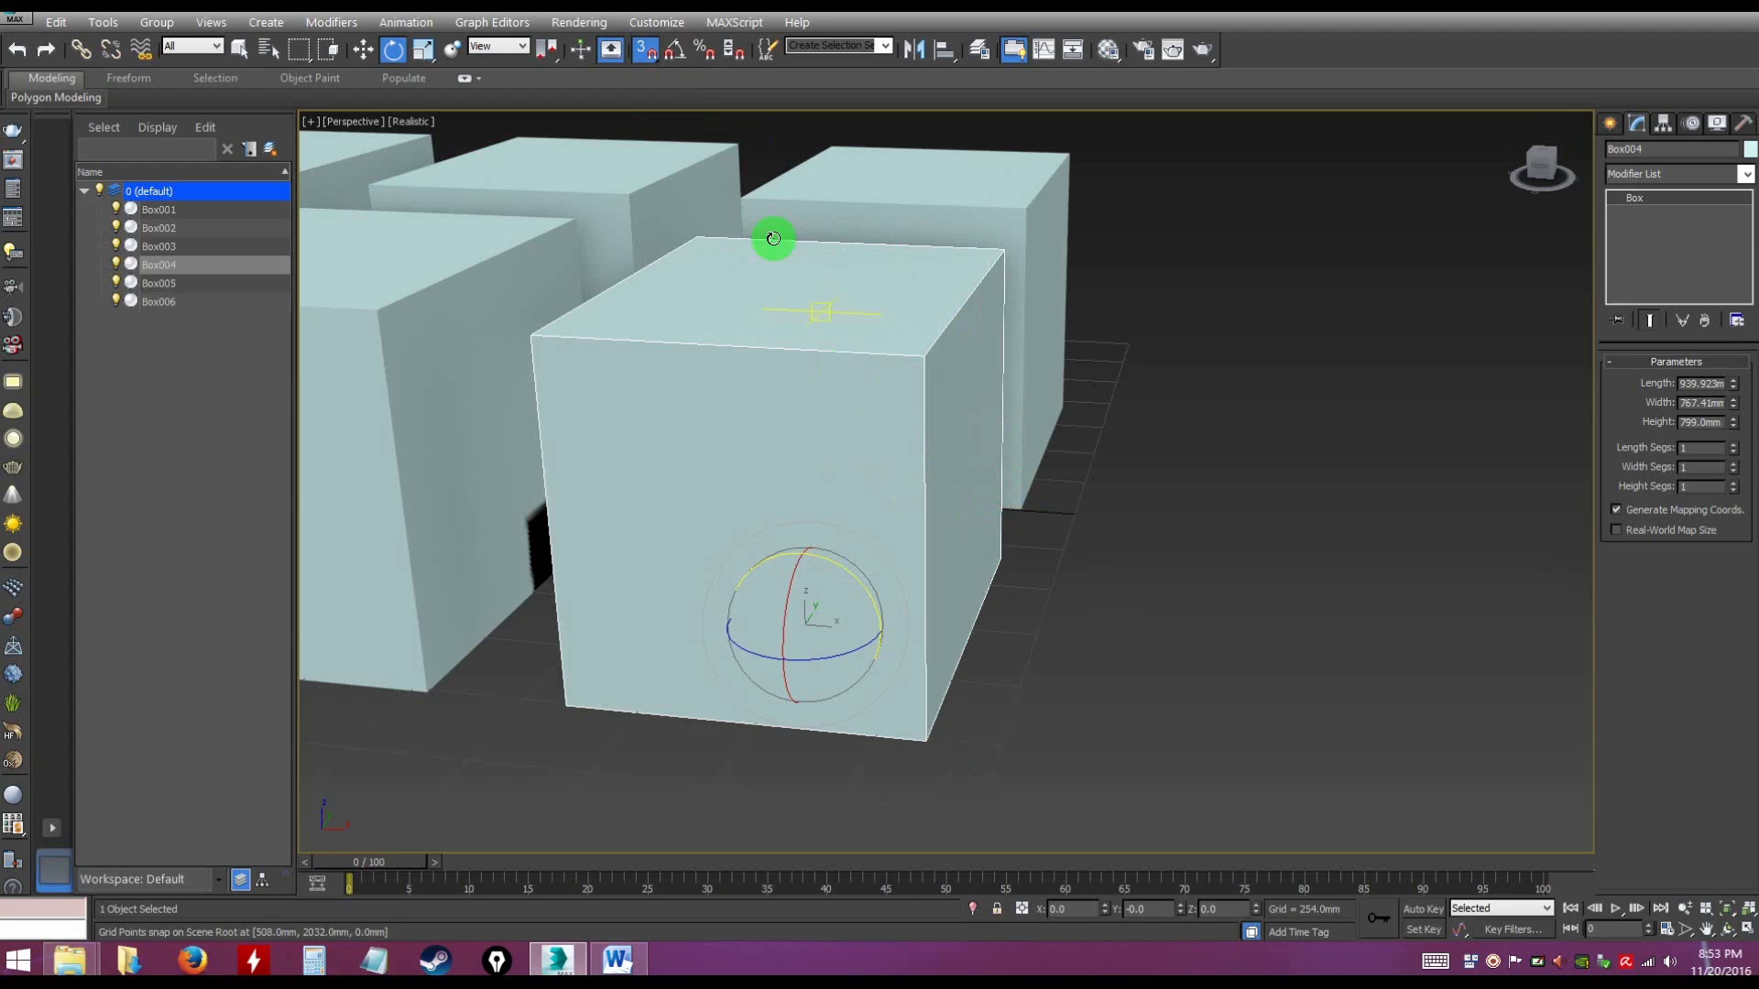
pyautogui.click(645, 53)
pyautogui.click(644, 53)
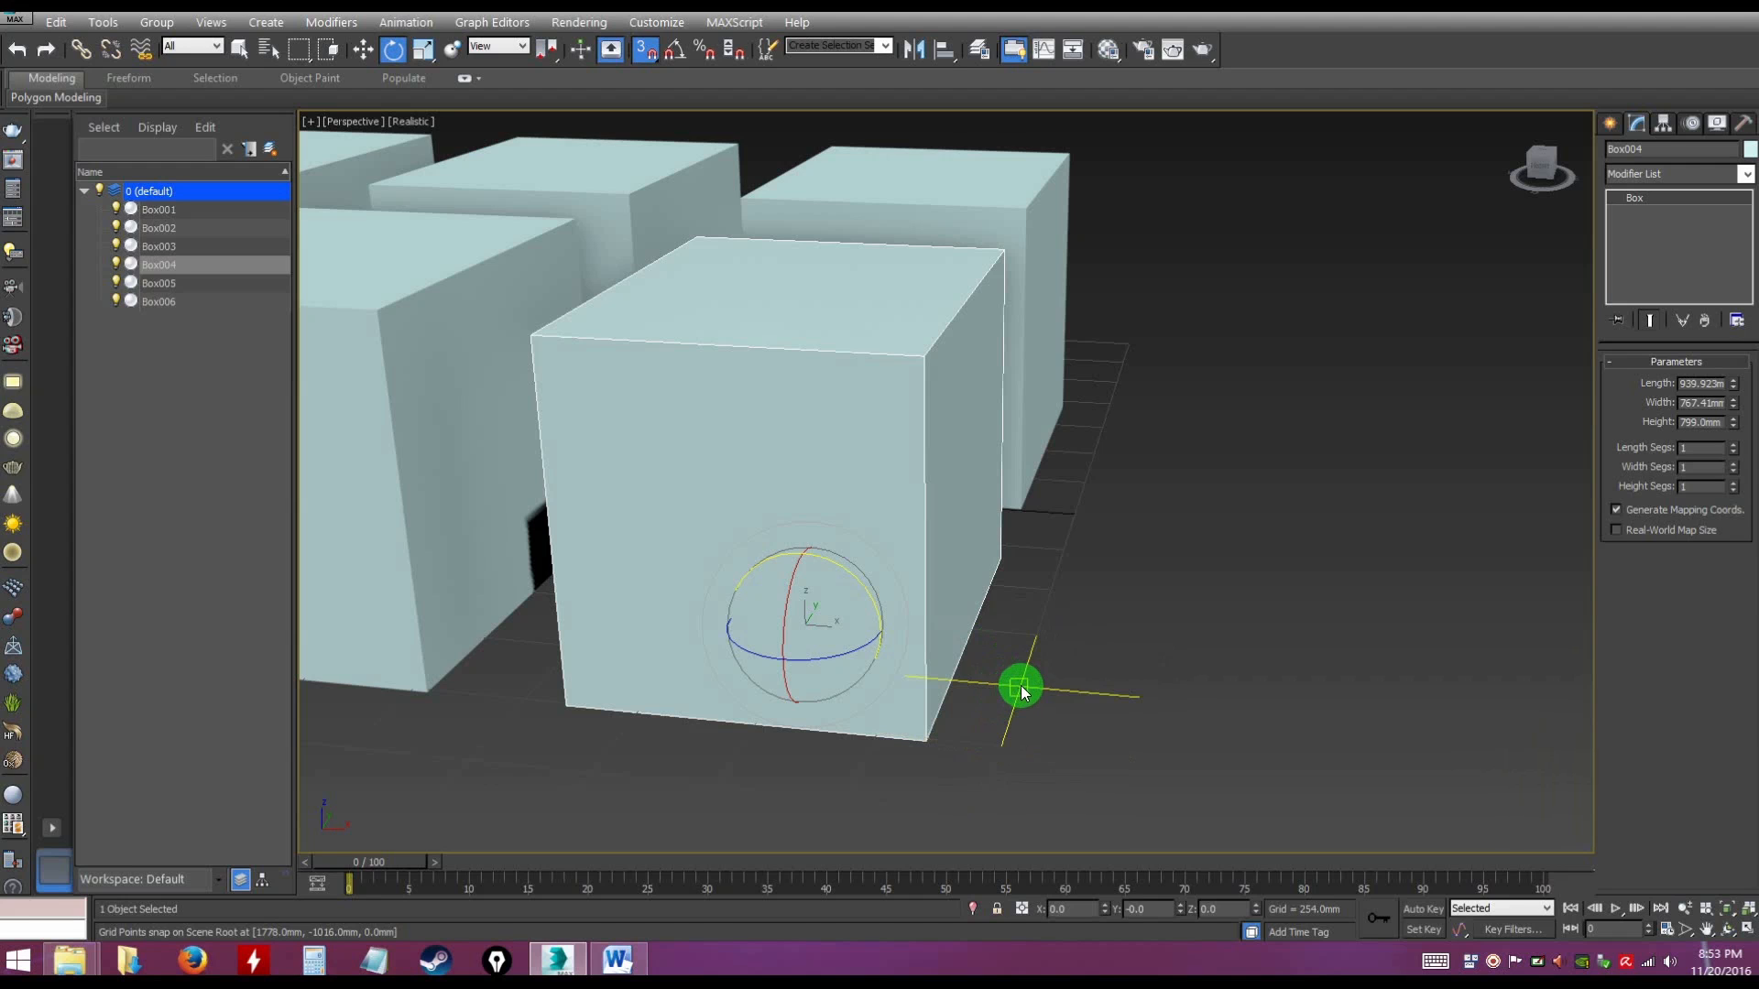
pyautogui.keyDown('alt'); pyautogui.moveTo(860, 755); pyautogui.dragTo(852, 774, button='middle'); pyautogui.keyUp('alt')
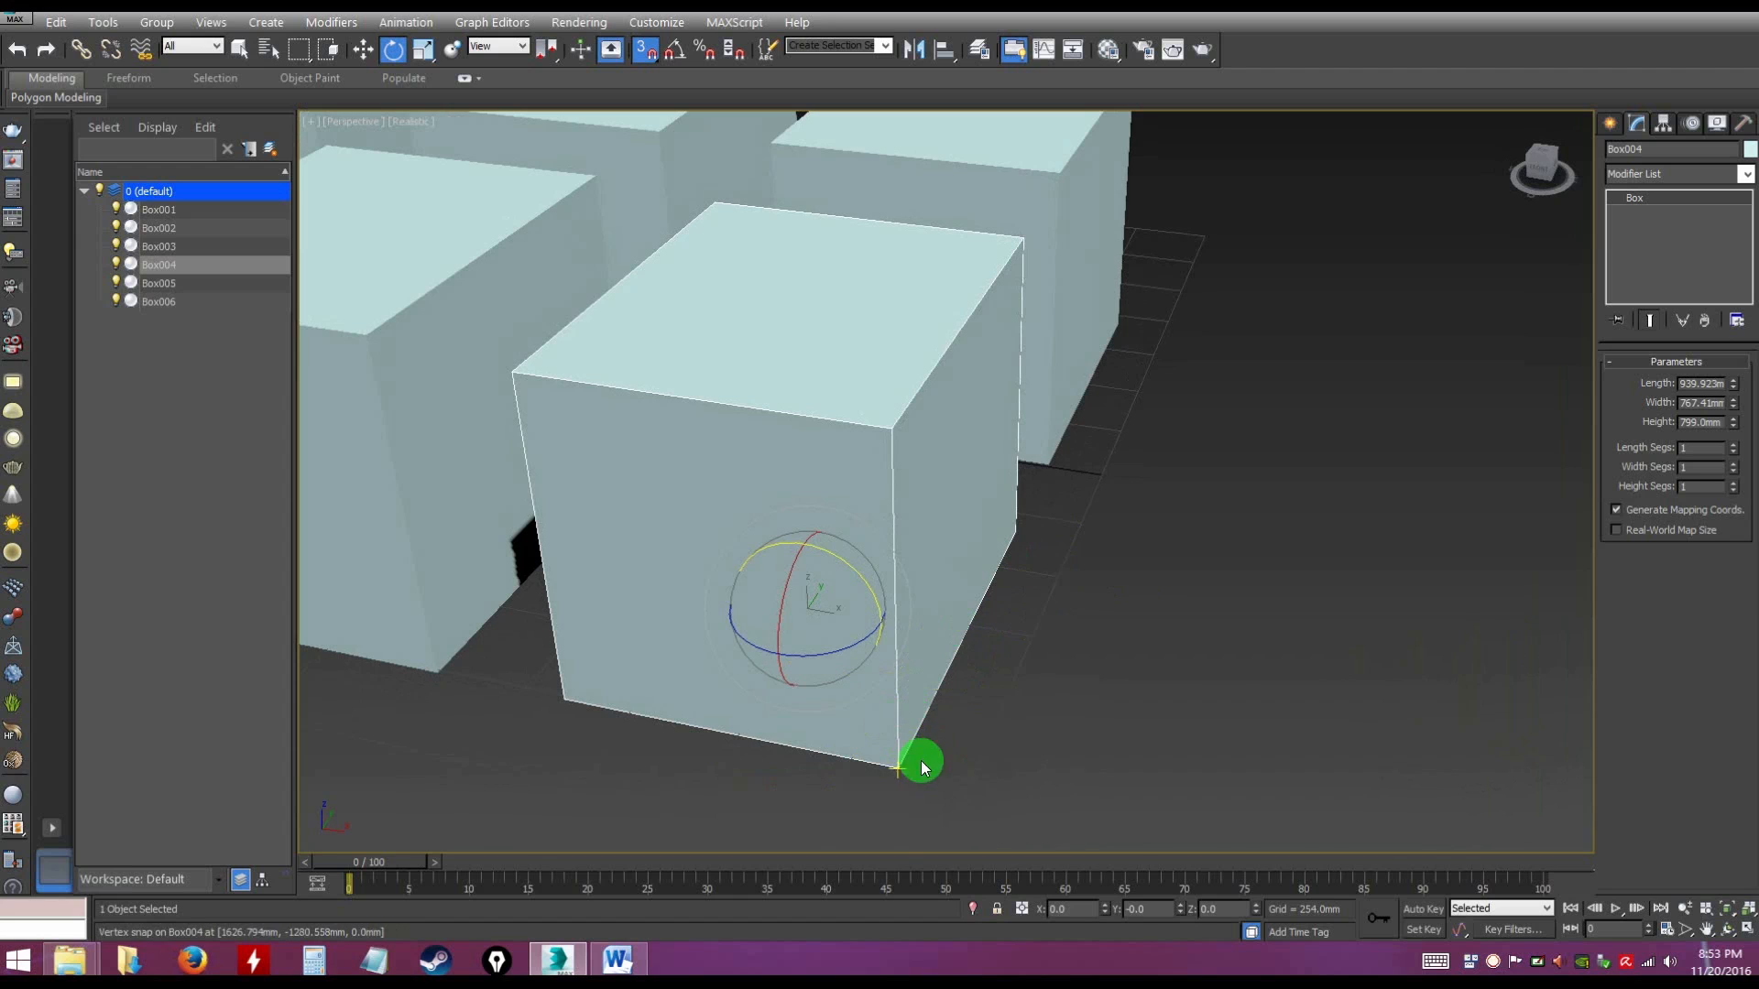
pyautogui.keyDown('alt'); pyautogui.moveTo(953, 718); pyautogui.dragTo(978, 689, button='middle'); pyautogui.keyUp('alt')
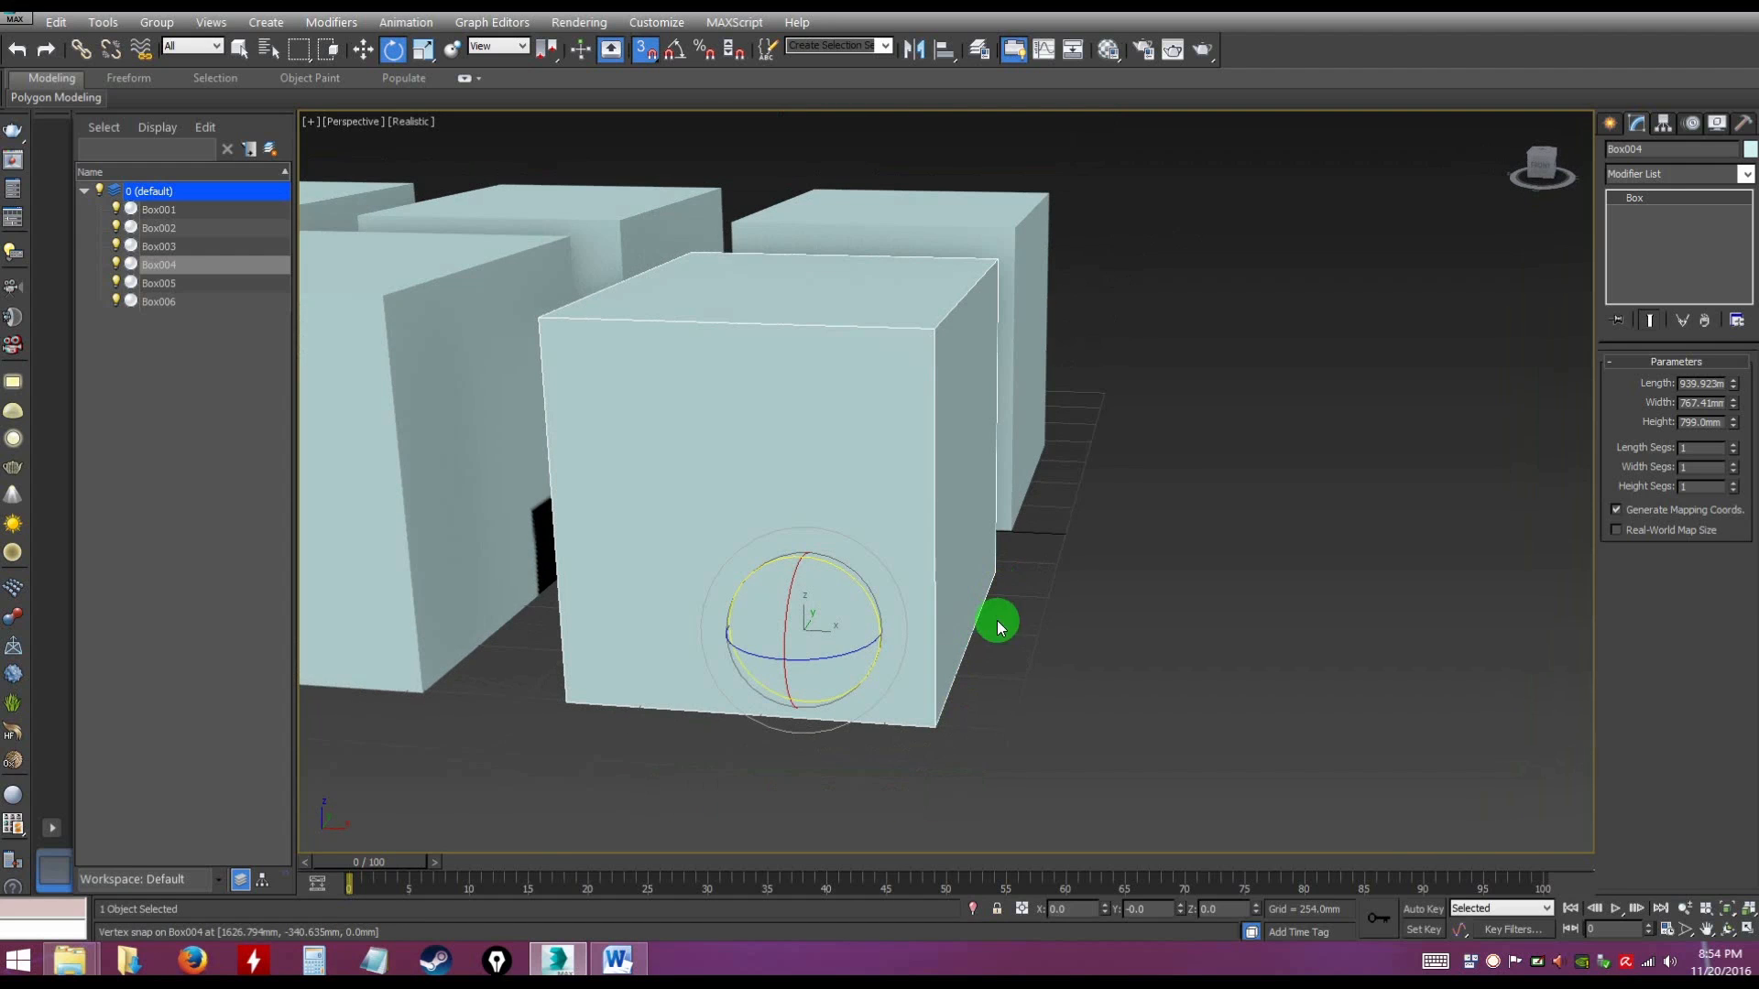
pyautogui.keyDown('alt'); pyautogui.moveTo(1101, 657); pyautogui.dragTo(1078, 658, button='middle'); pyautogui.keyUp('alt')
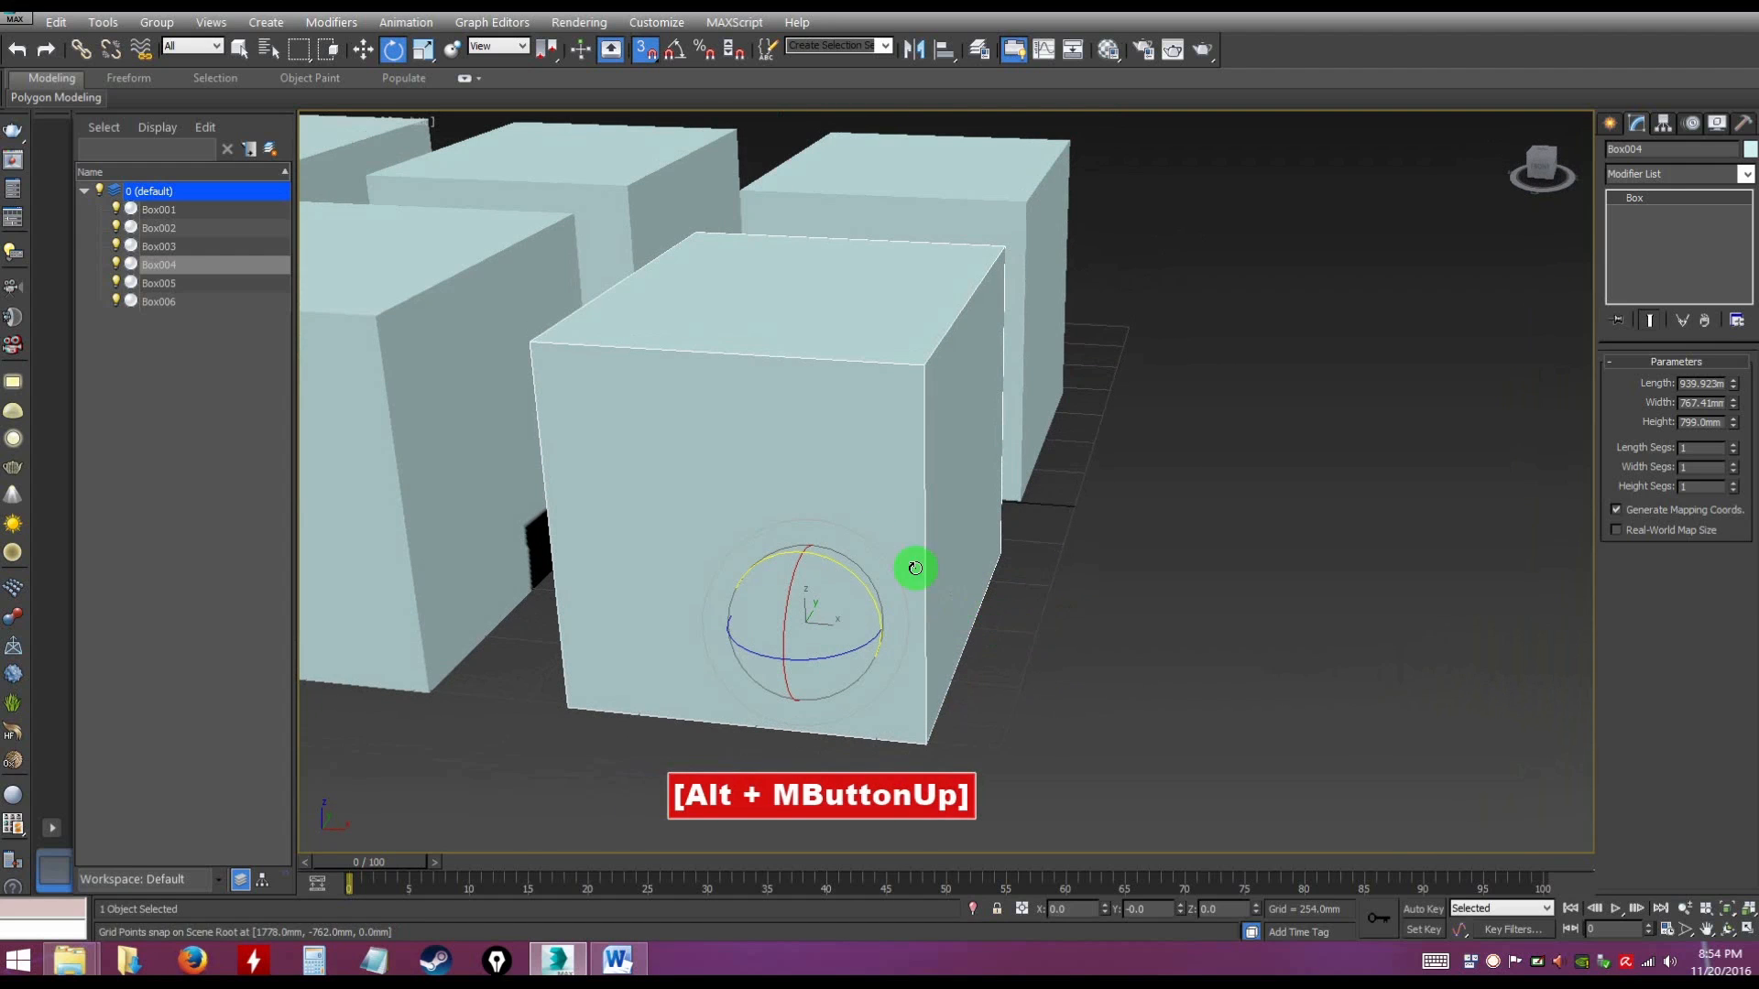
# Turn 3D snapping off and configure the Grid and Snap Settings with only Vertex enabled, with Grid Points disabled
pyautogui.click(648, 52)
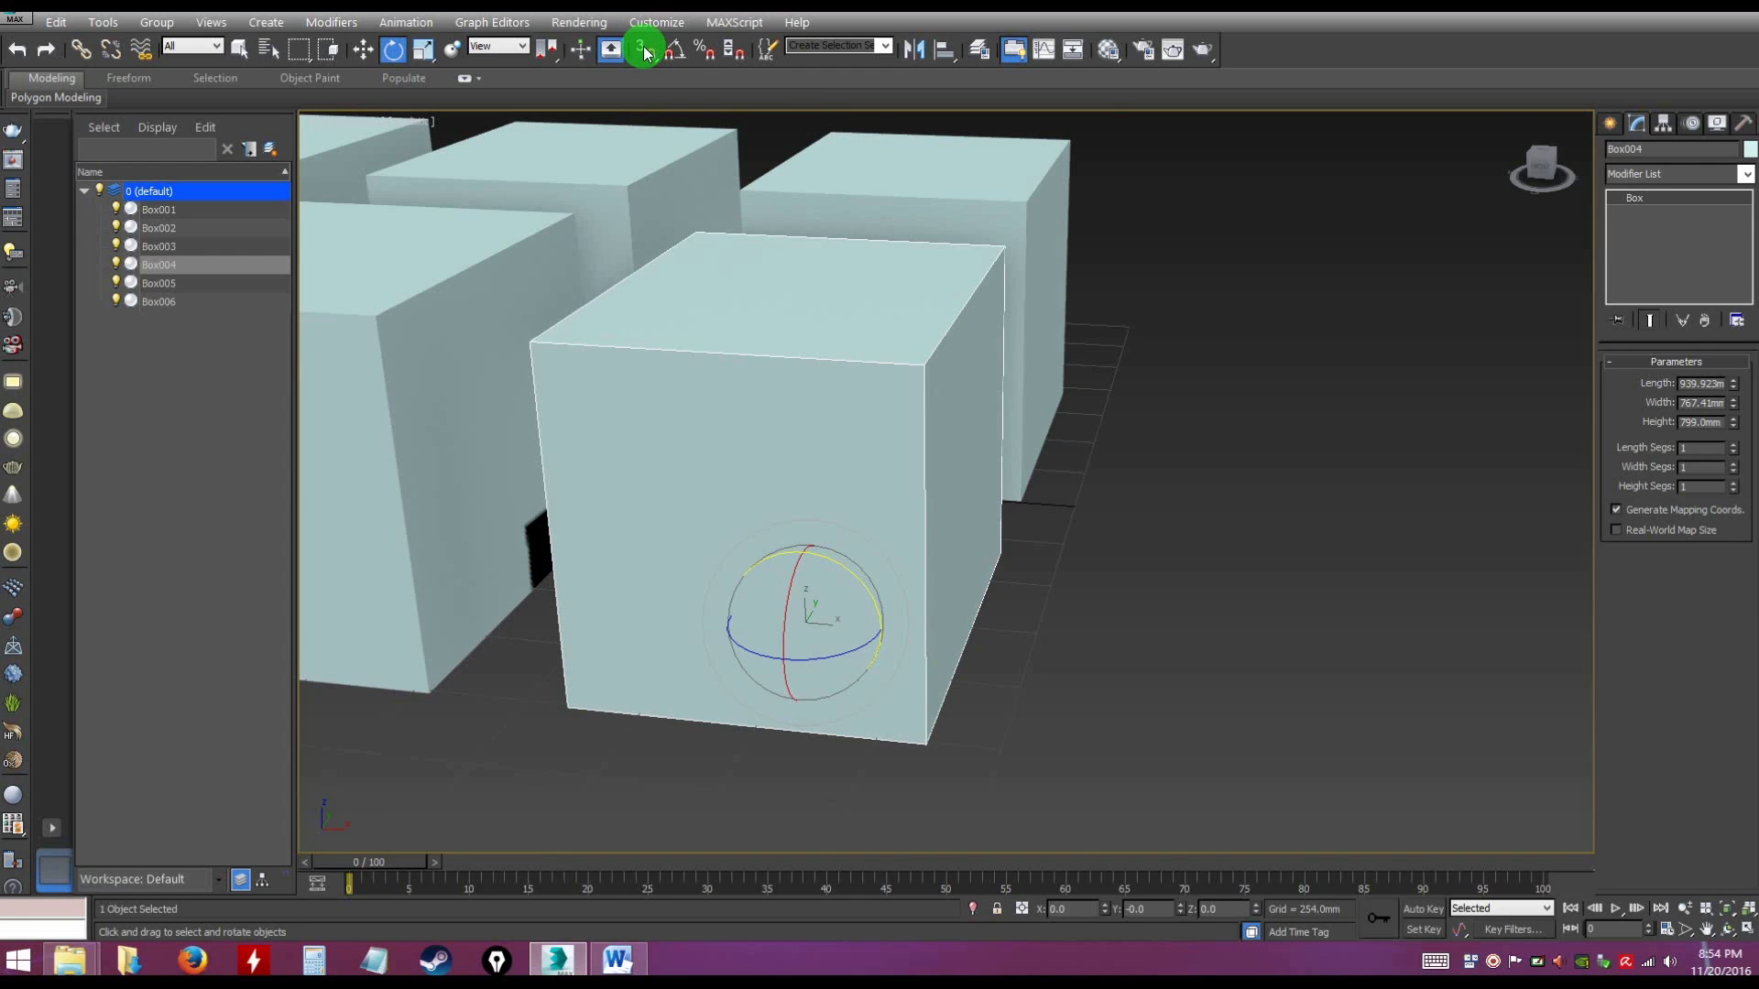
pyautogui.rightClick(645, 50)
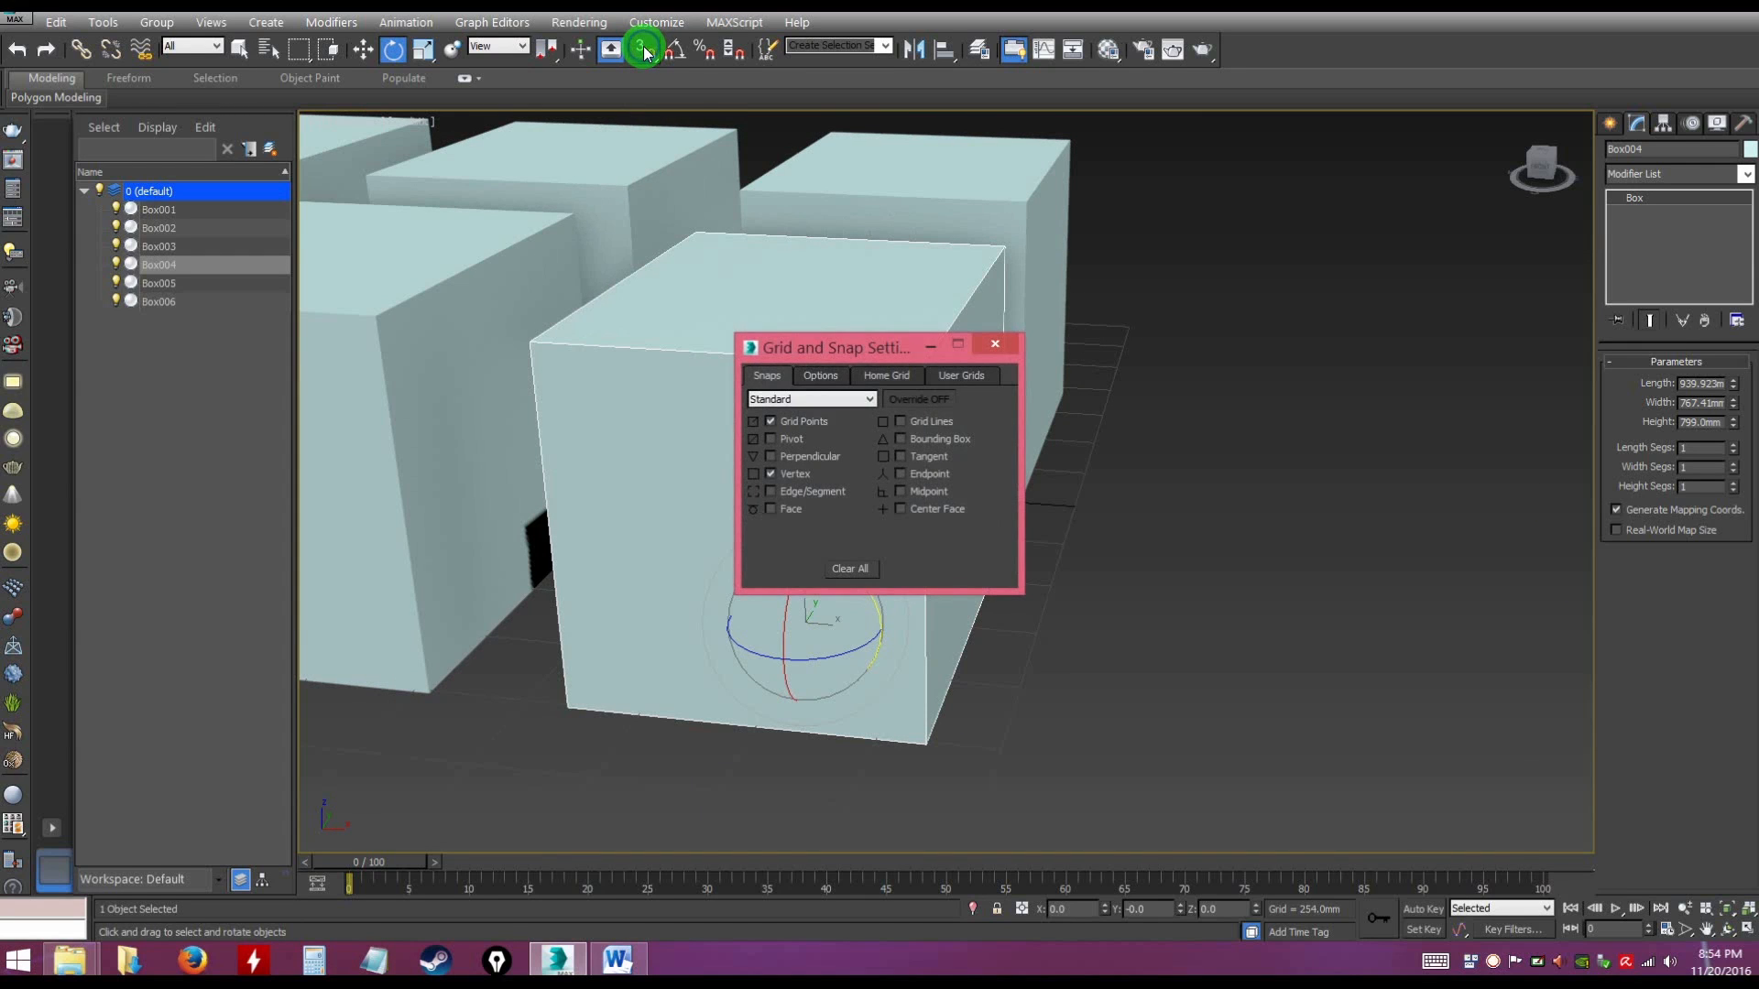
pyautogui.moveTo(822, 350); pyautogui.dragTo(798, 307)
pyautogui.click(747, 379)
pyautogui.click(748, 379)
pyautogui.click(749, 431)
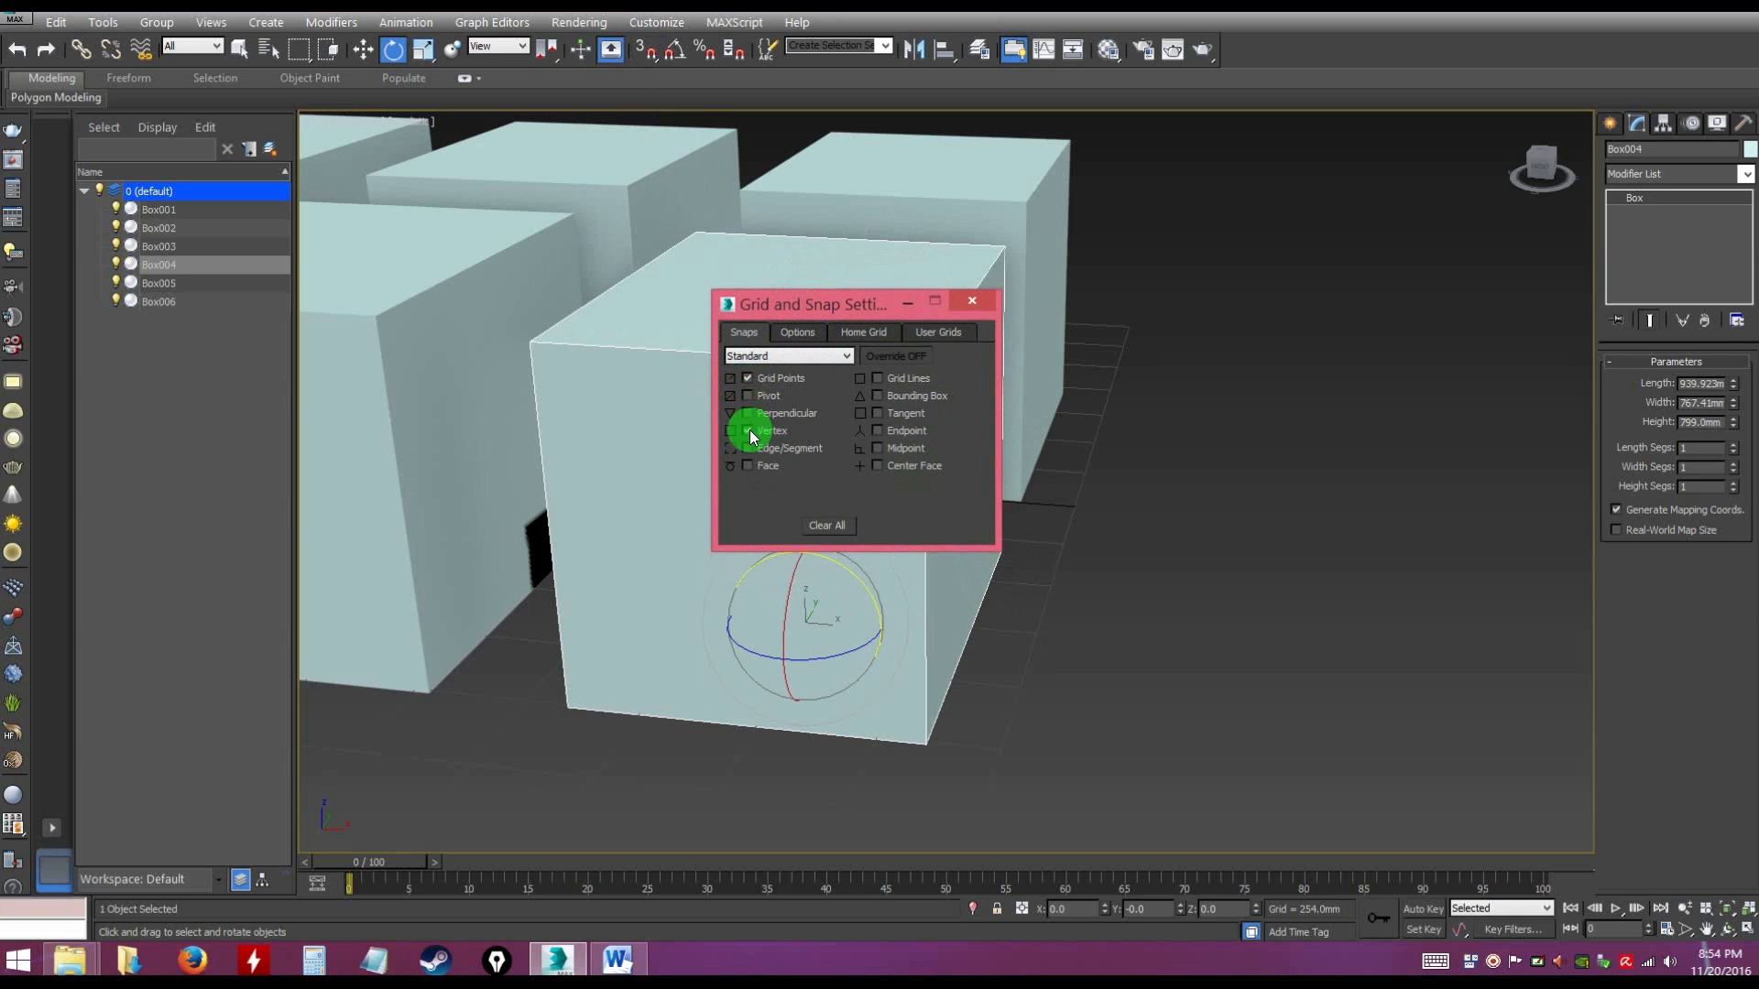
pyautogui.click(747, 377)
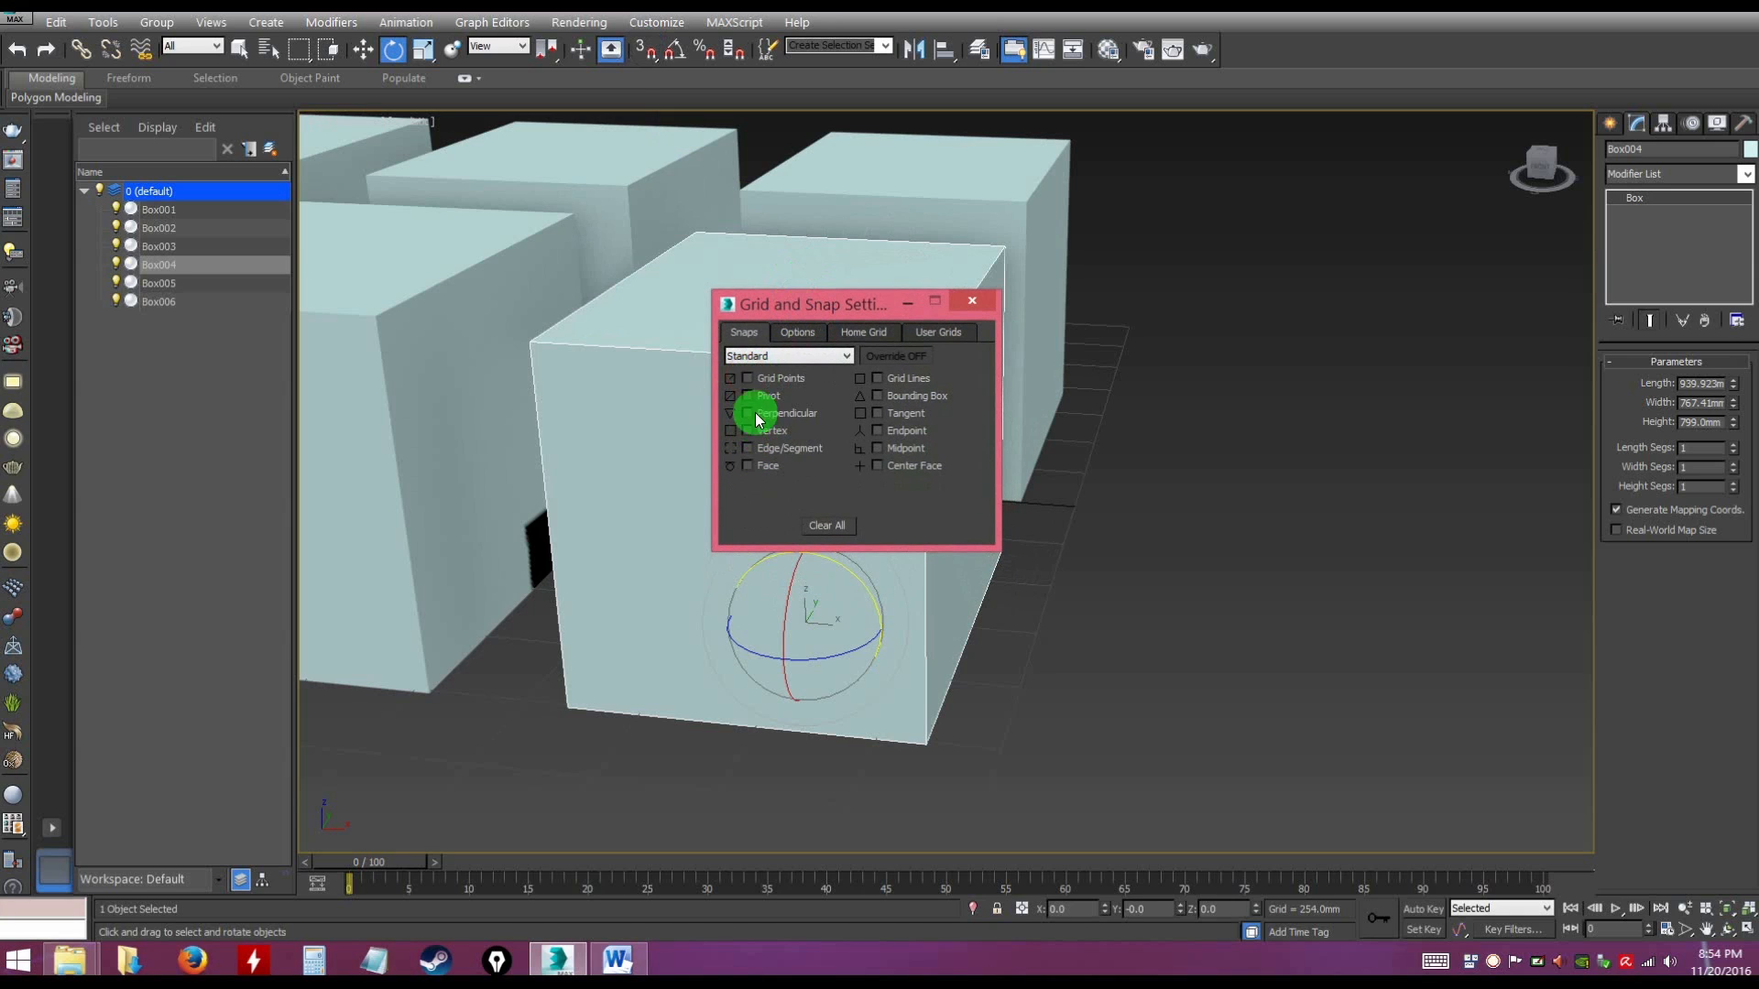
pyautogui.click(760, 380)
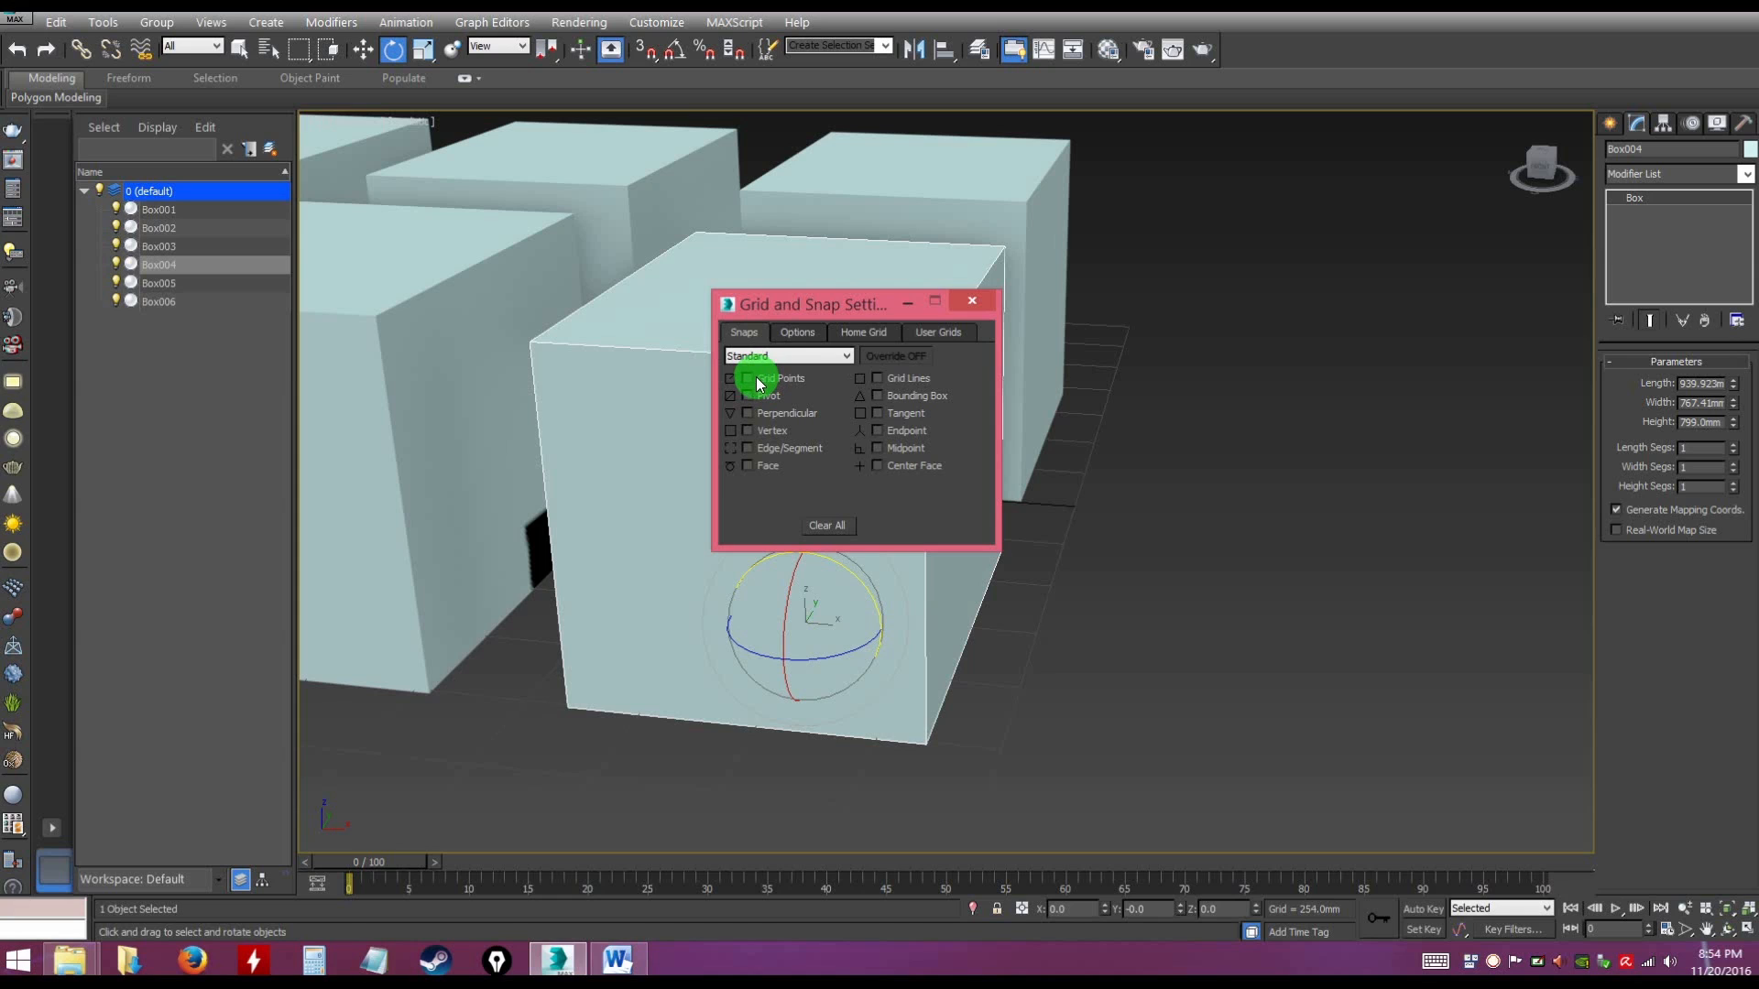
pyautogui.moveTo(807, 305); pyautogui.dragTo(939, 292)
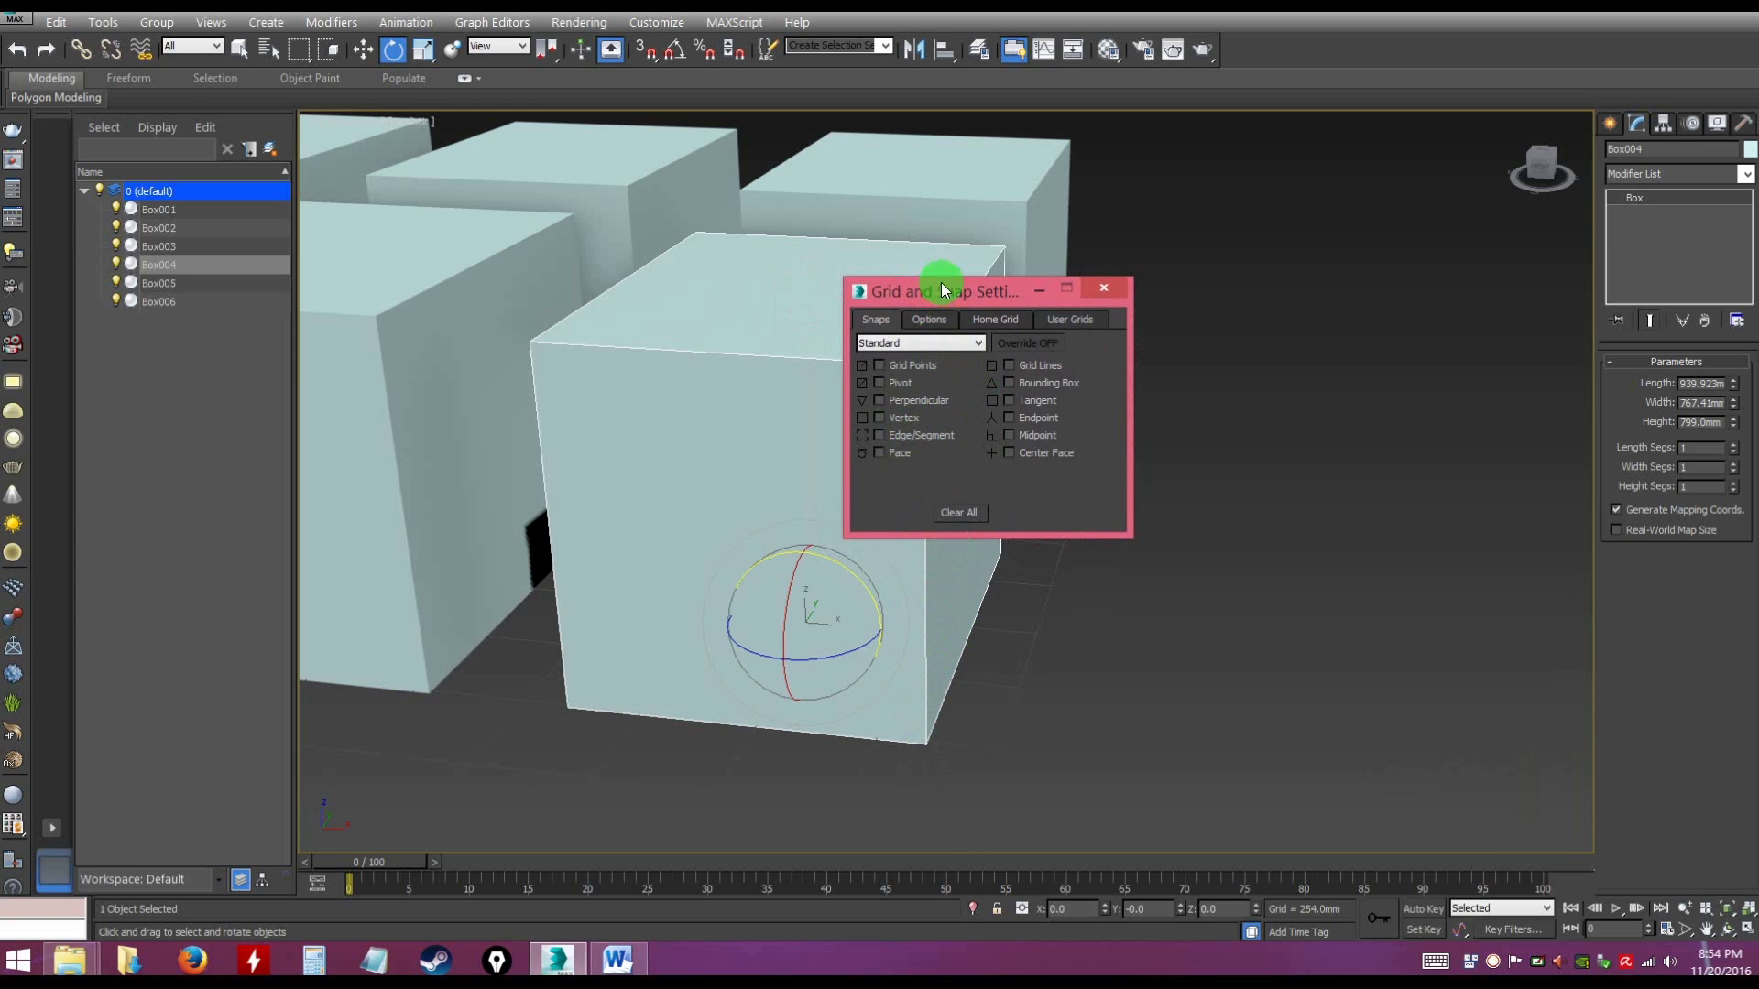
pyautogui.moveTo(944, 297); pyautogui.dragTo(1074, 284)
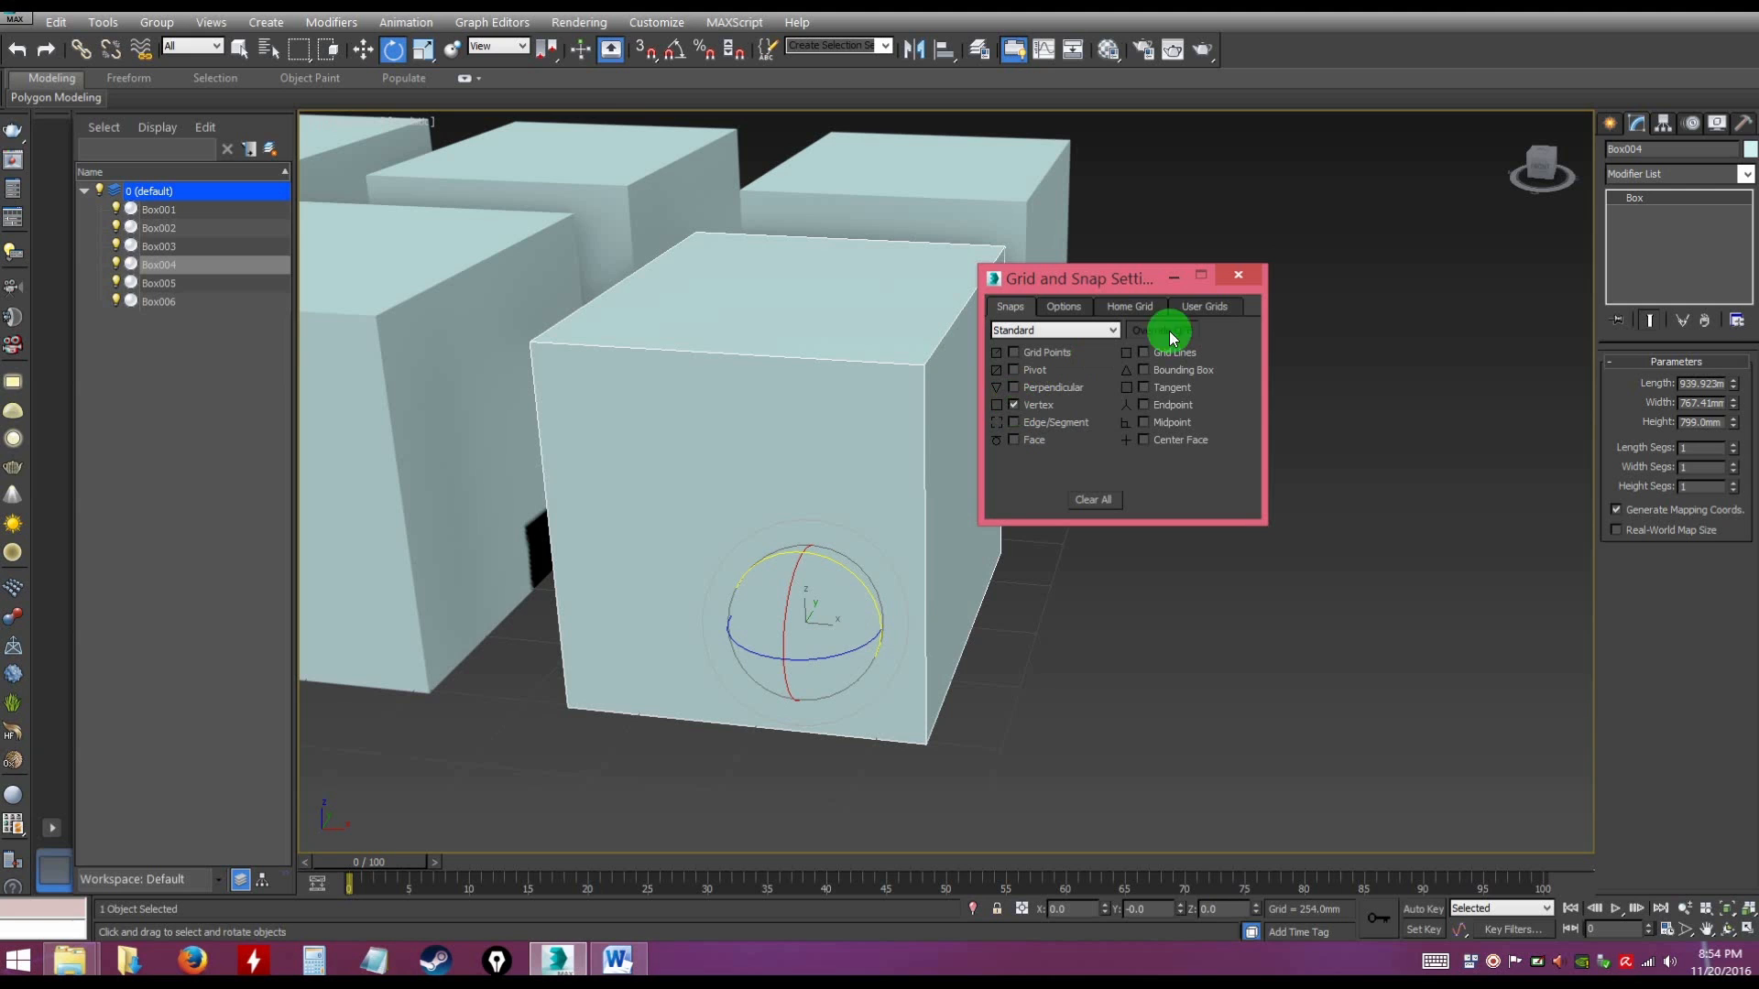
pyautogui.click(1236, 275)
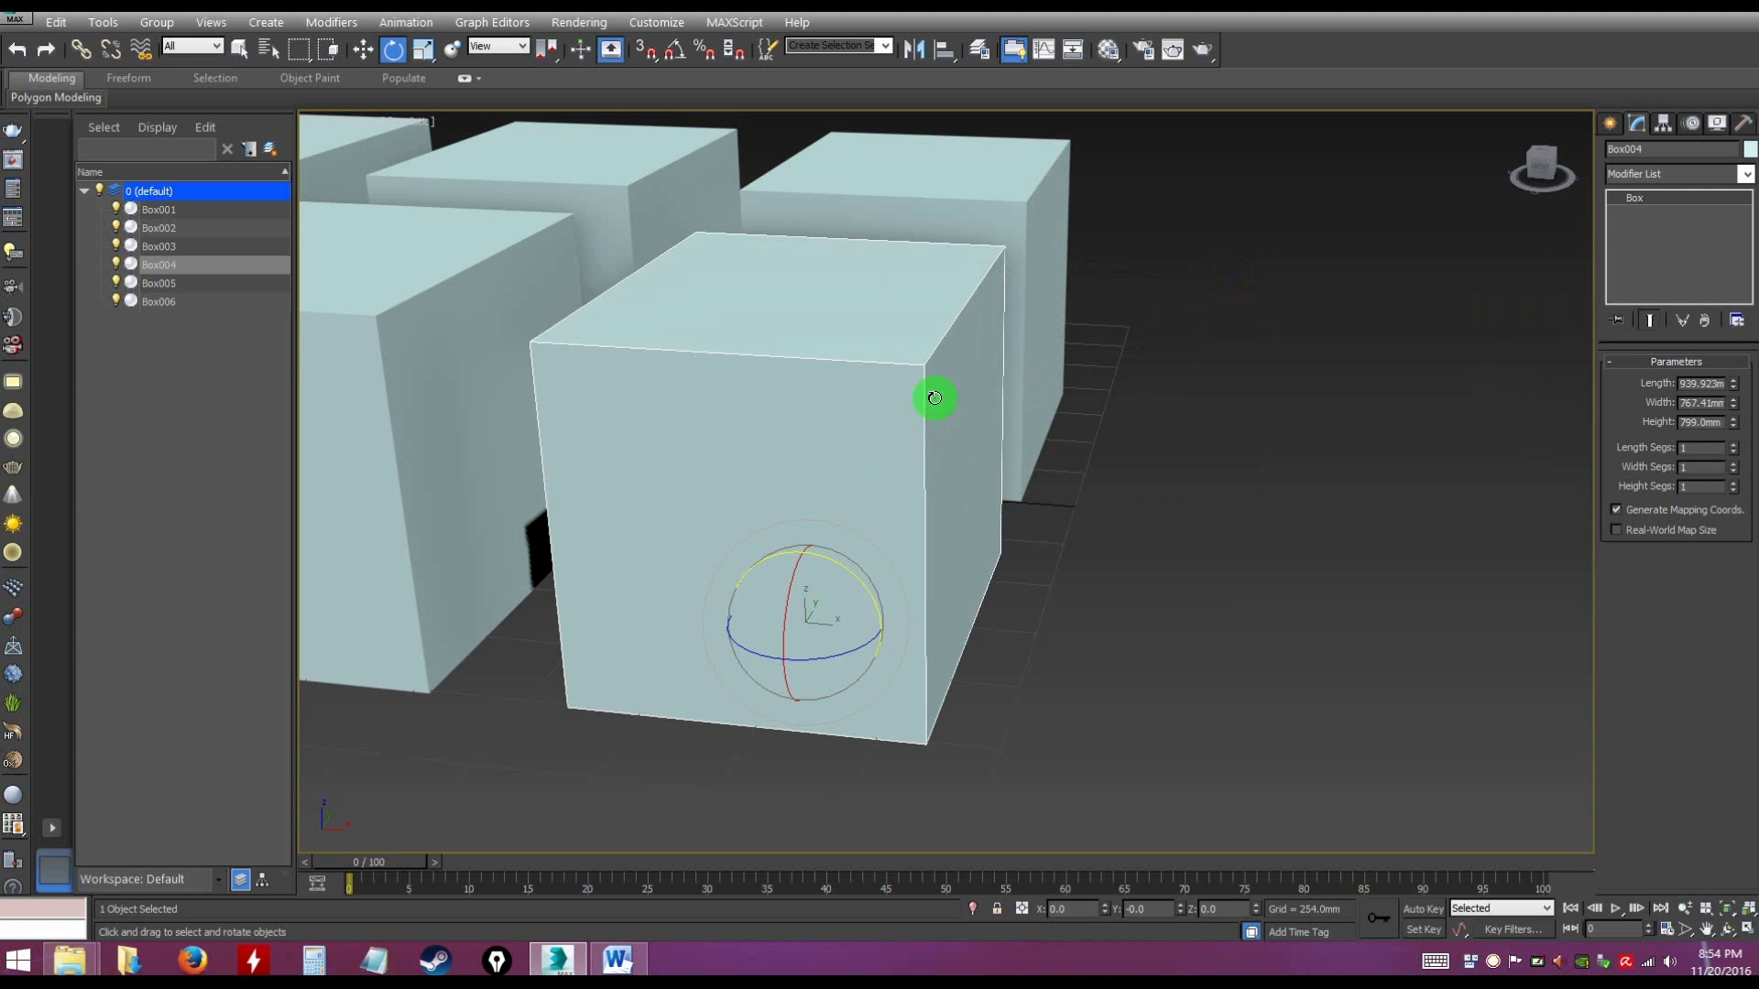
# Turn 3D snapping back on for Box004
pyautogui.click(645, 50)
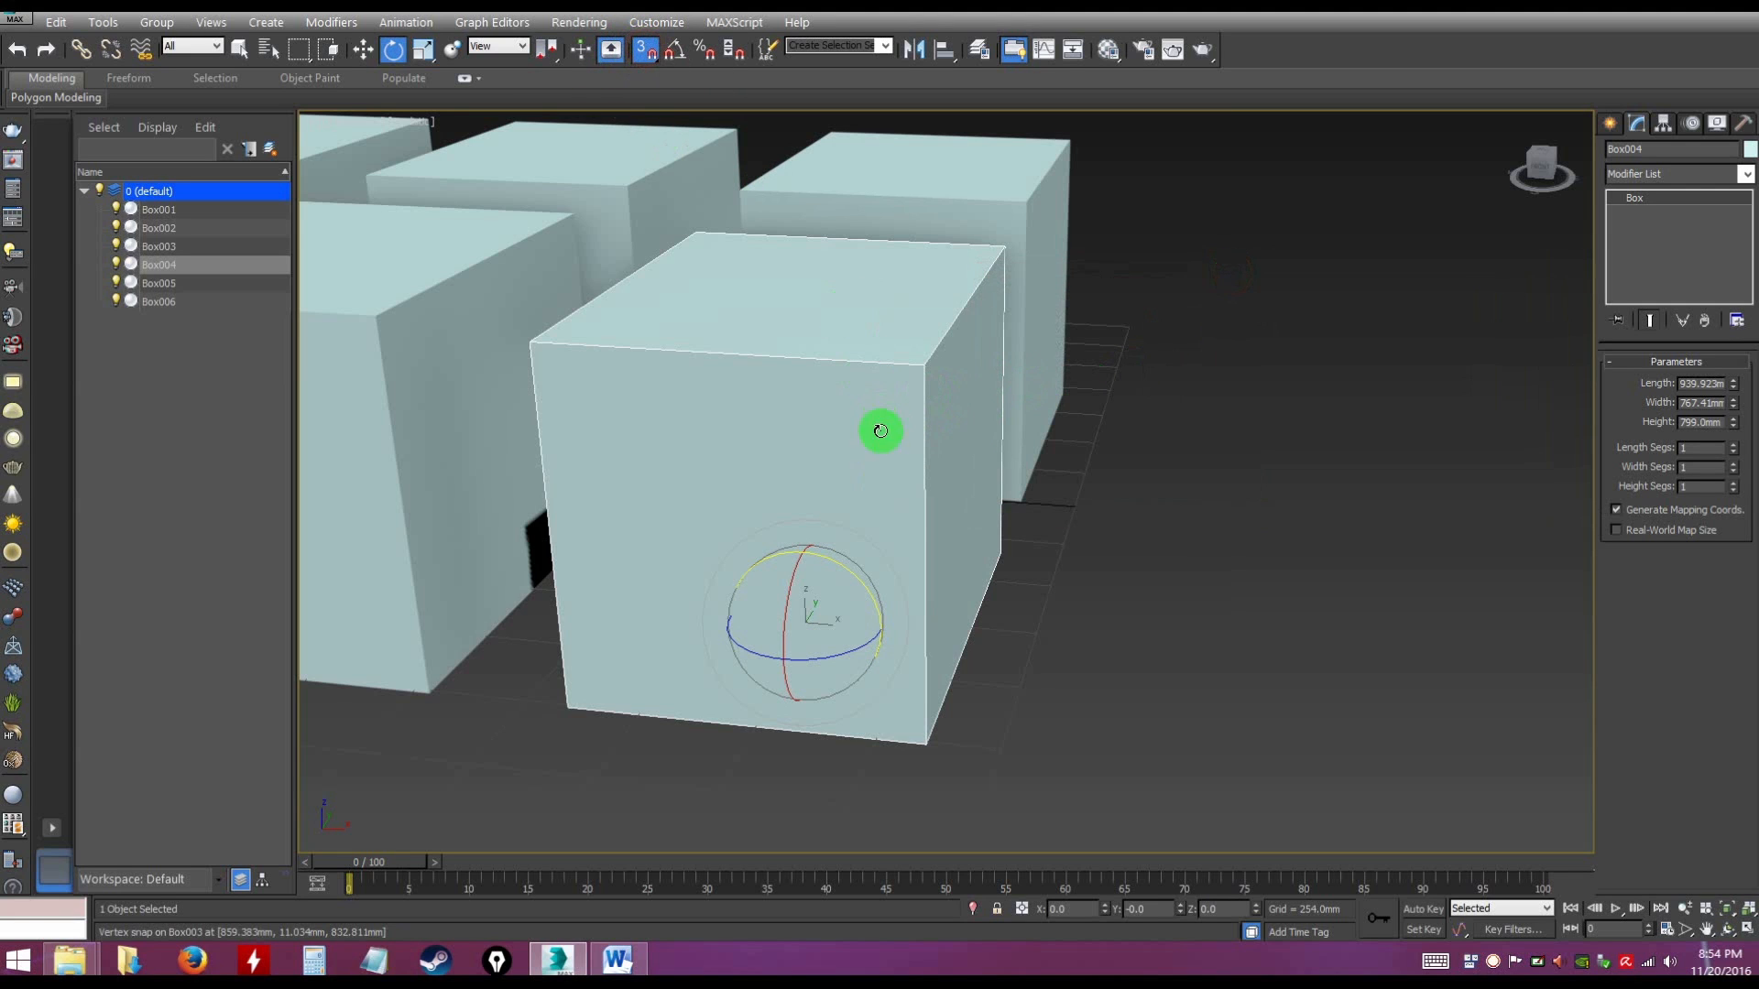
pyautogui.press('s')
pyautogui.press('s')
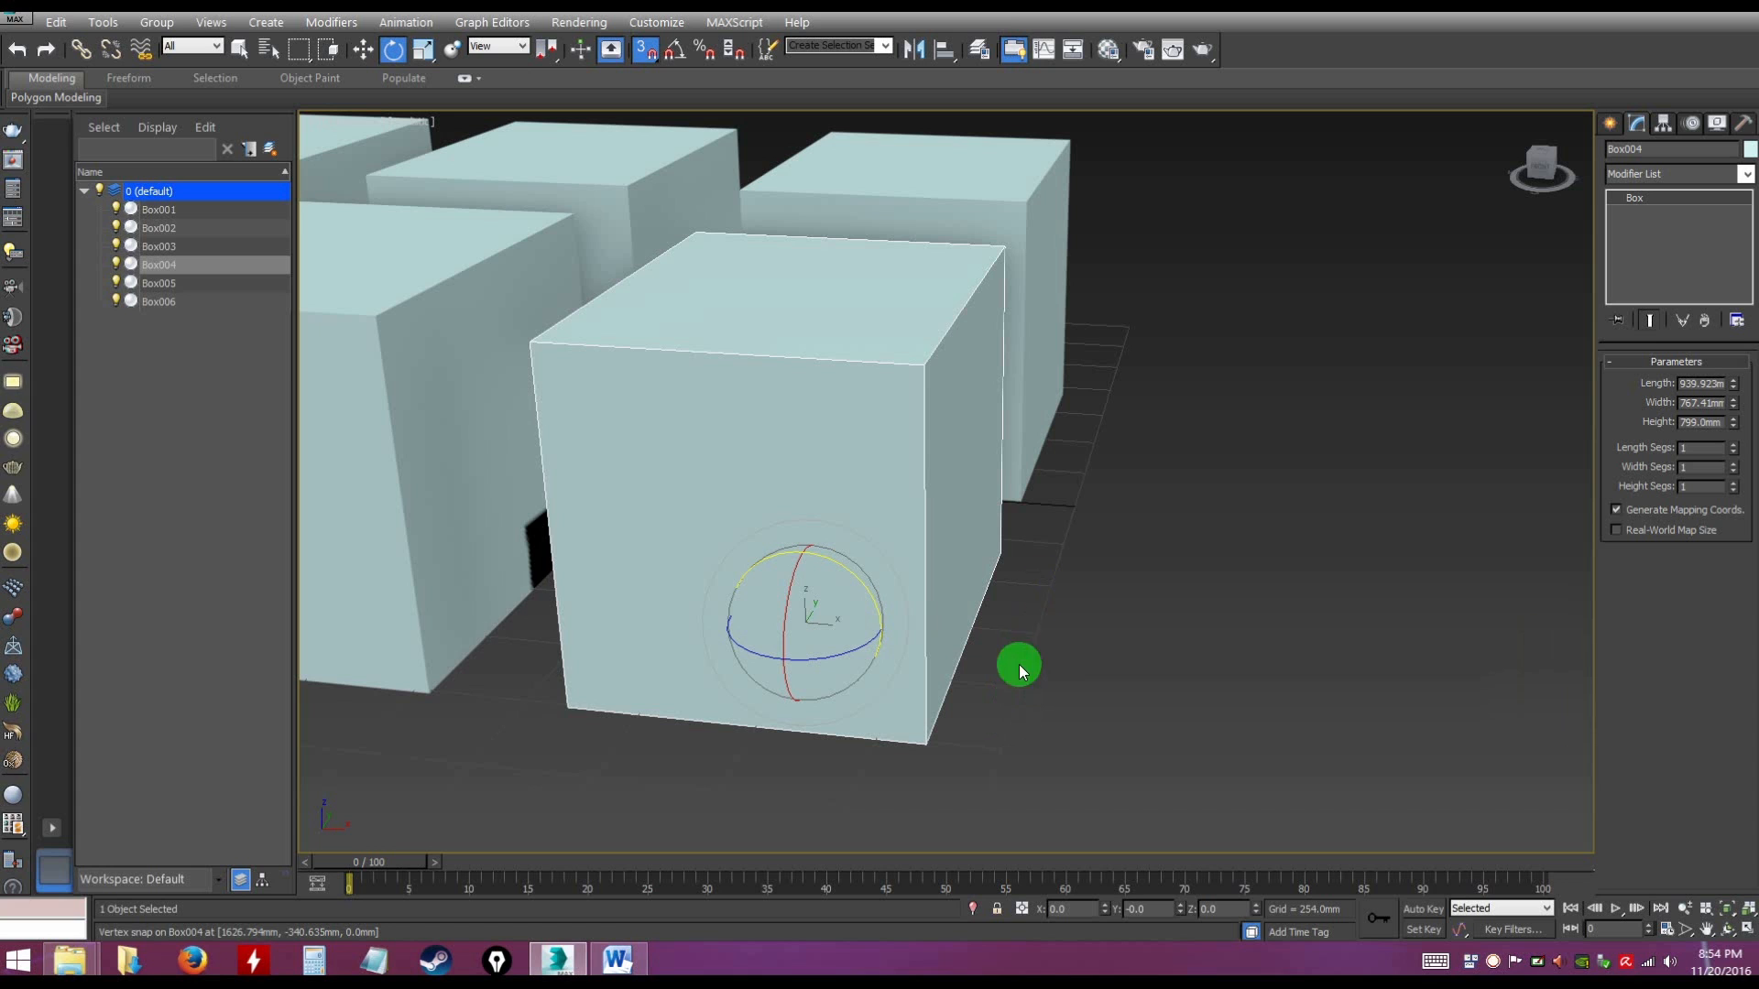
pyautogui.keyDown('alt'); pyautogui.moveTo(1007, 667); pyautogui.dragTo(1035, 633, button='middle'); pyautogui.keyUp('alt')
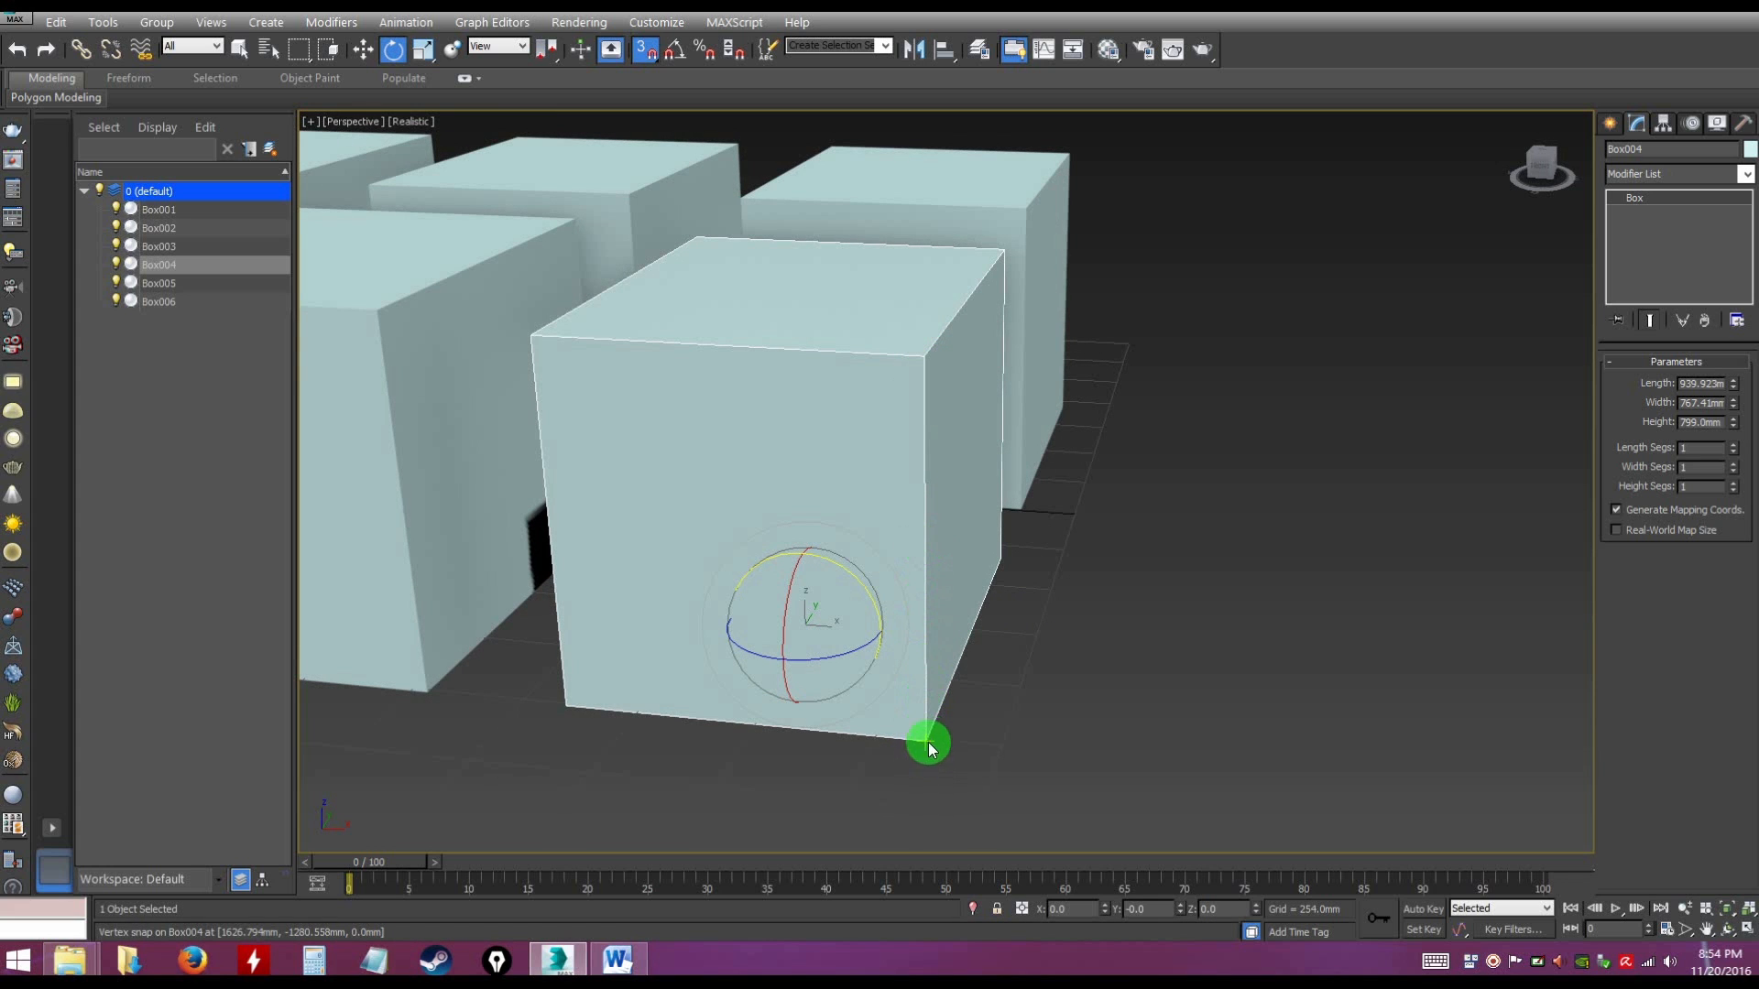
# Measure the distance along Box004's front-right vertical edge between its bottom and top vertices
pyautogui.press('ctrl')
pyautogui.click(103, 22)
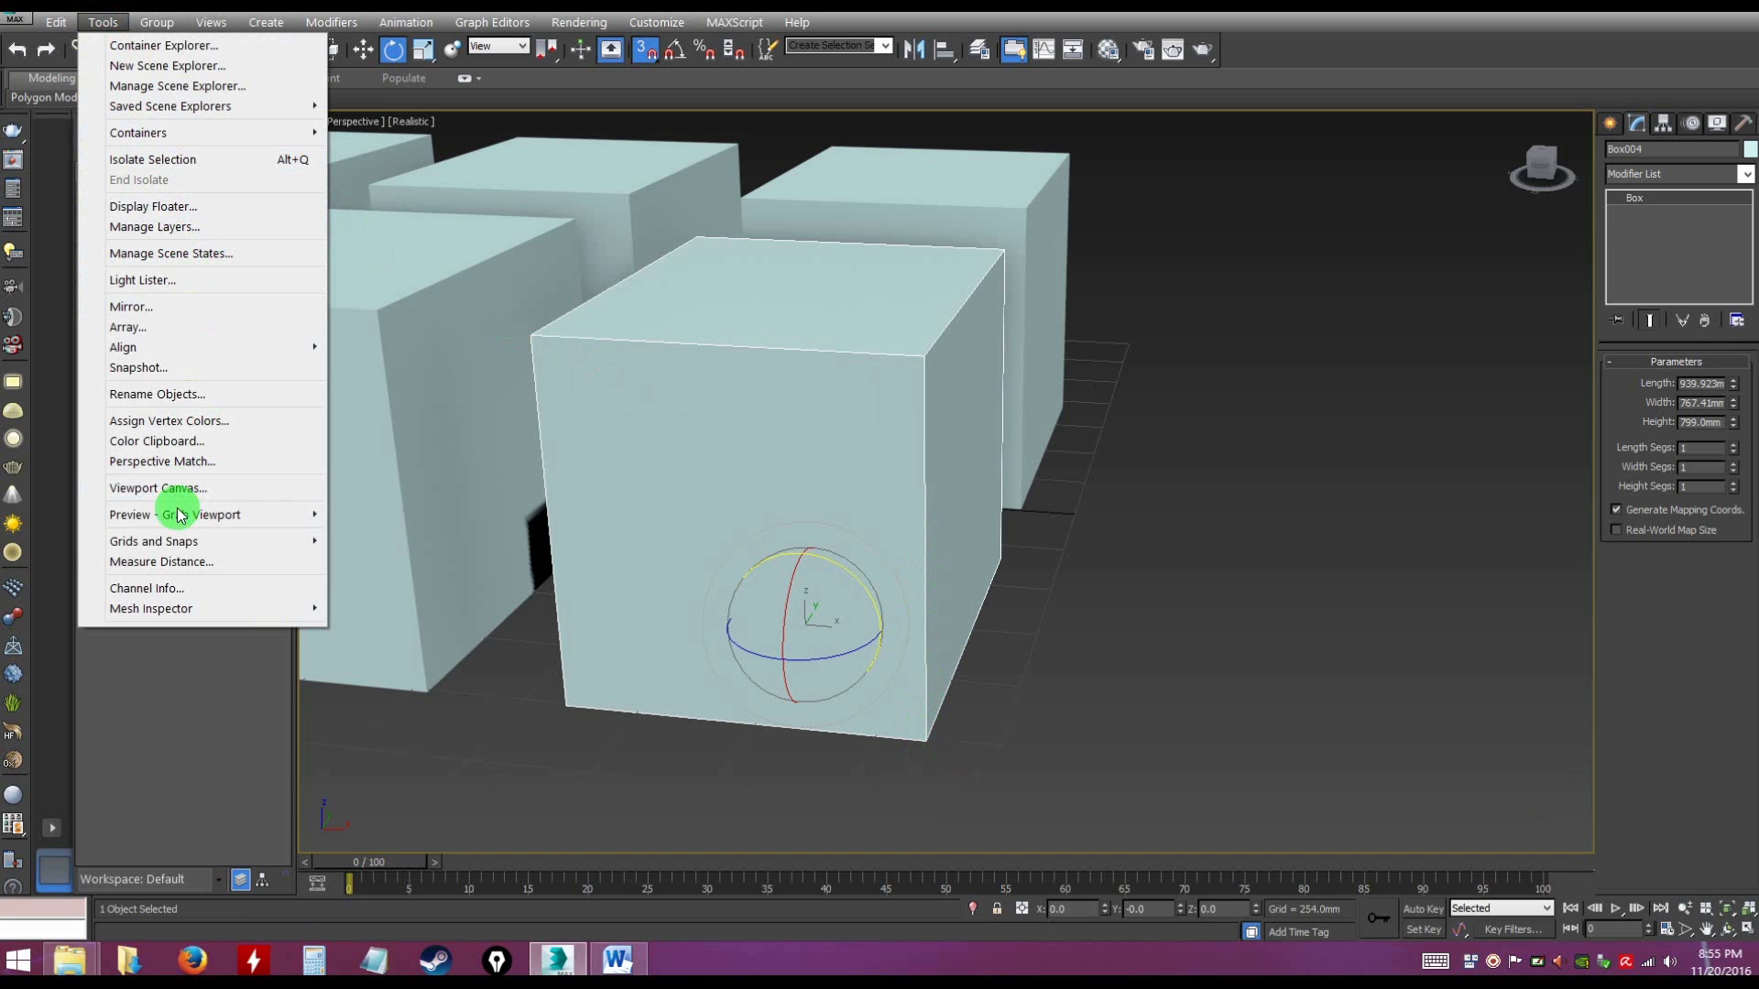
pyautogui.moveTo(174, 545)
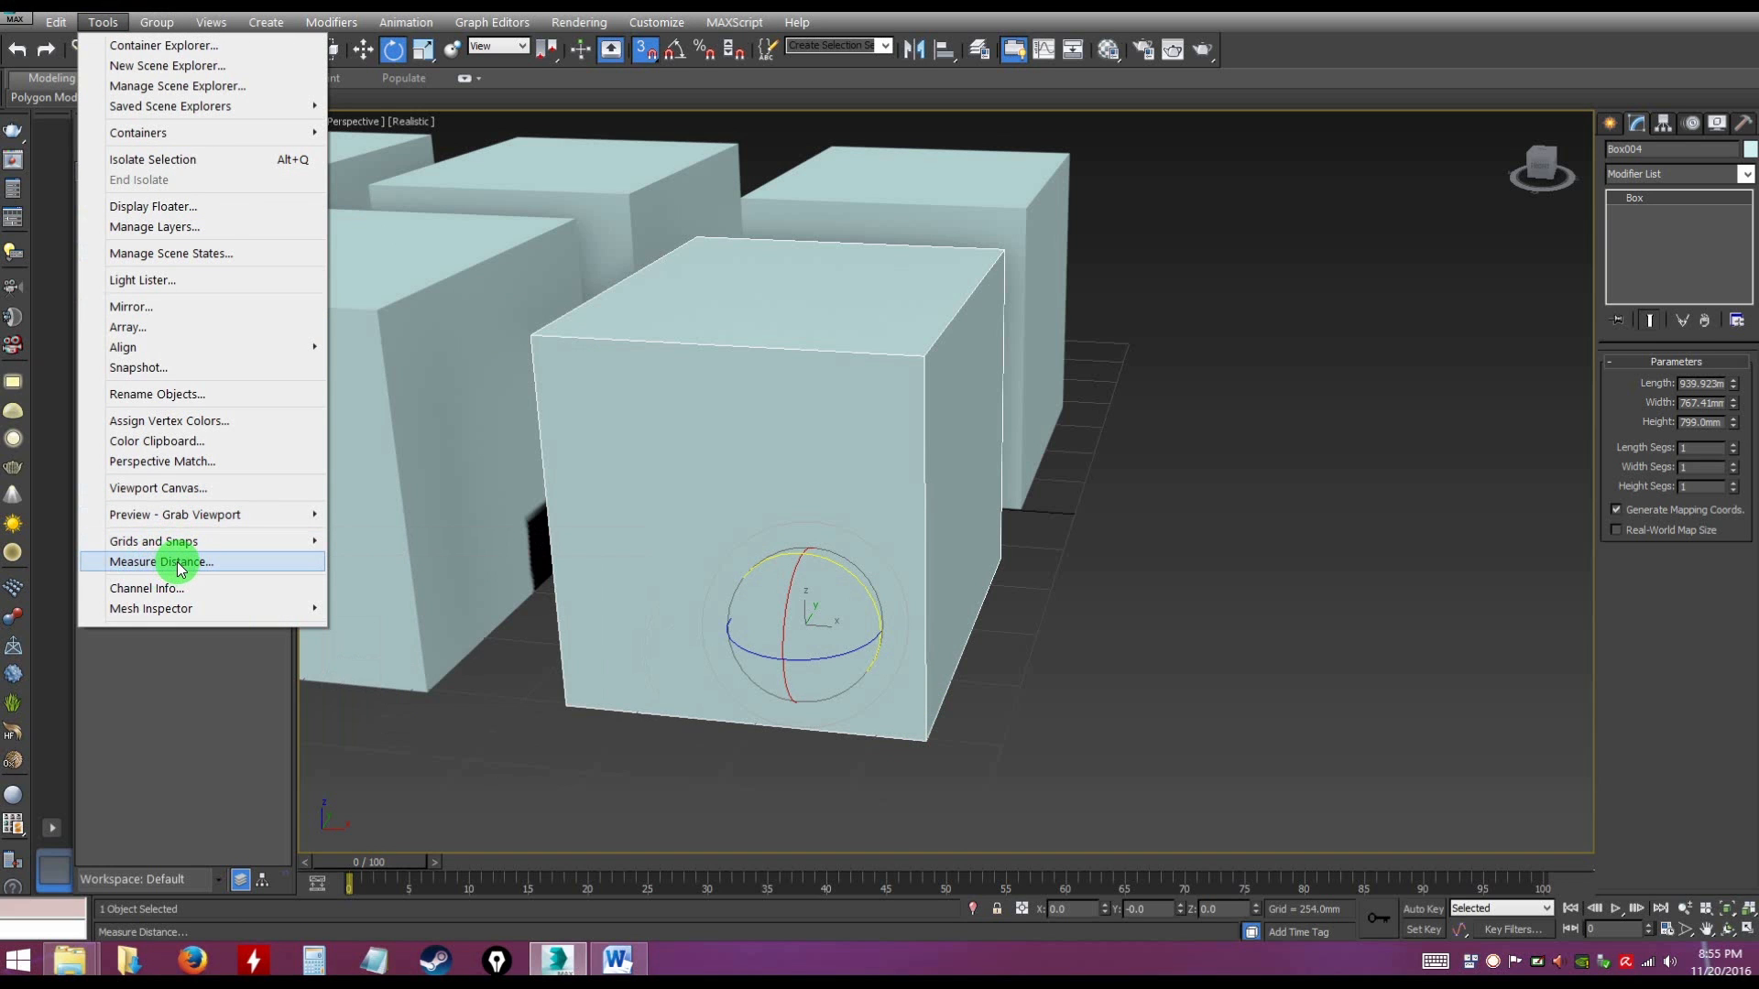
pyautogui.click(180, 562)
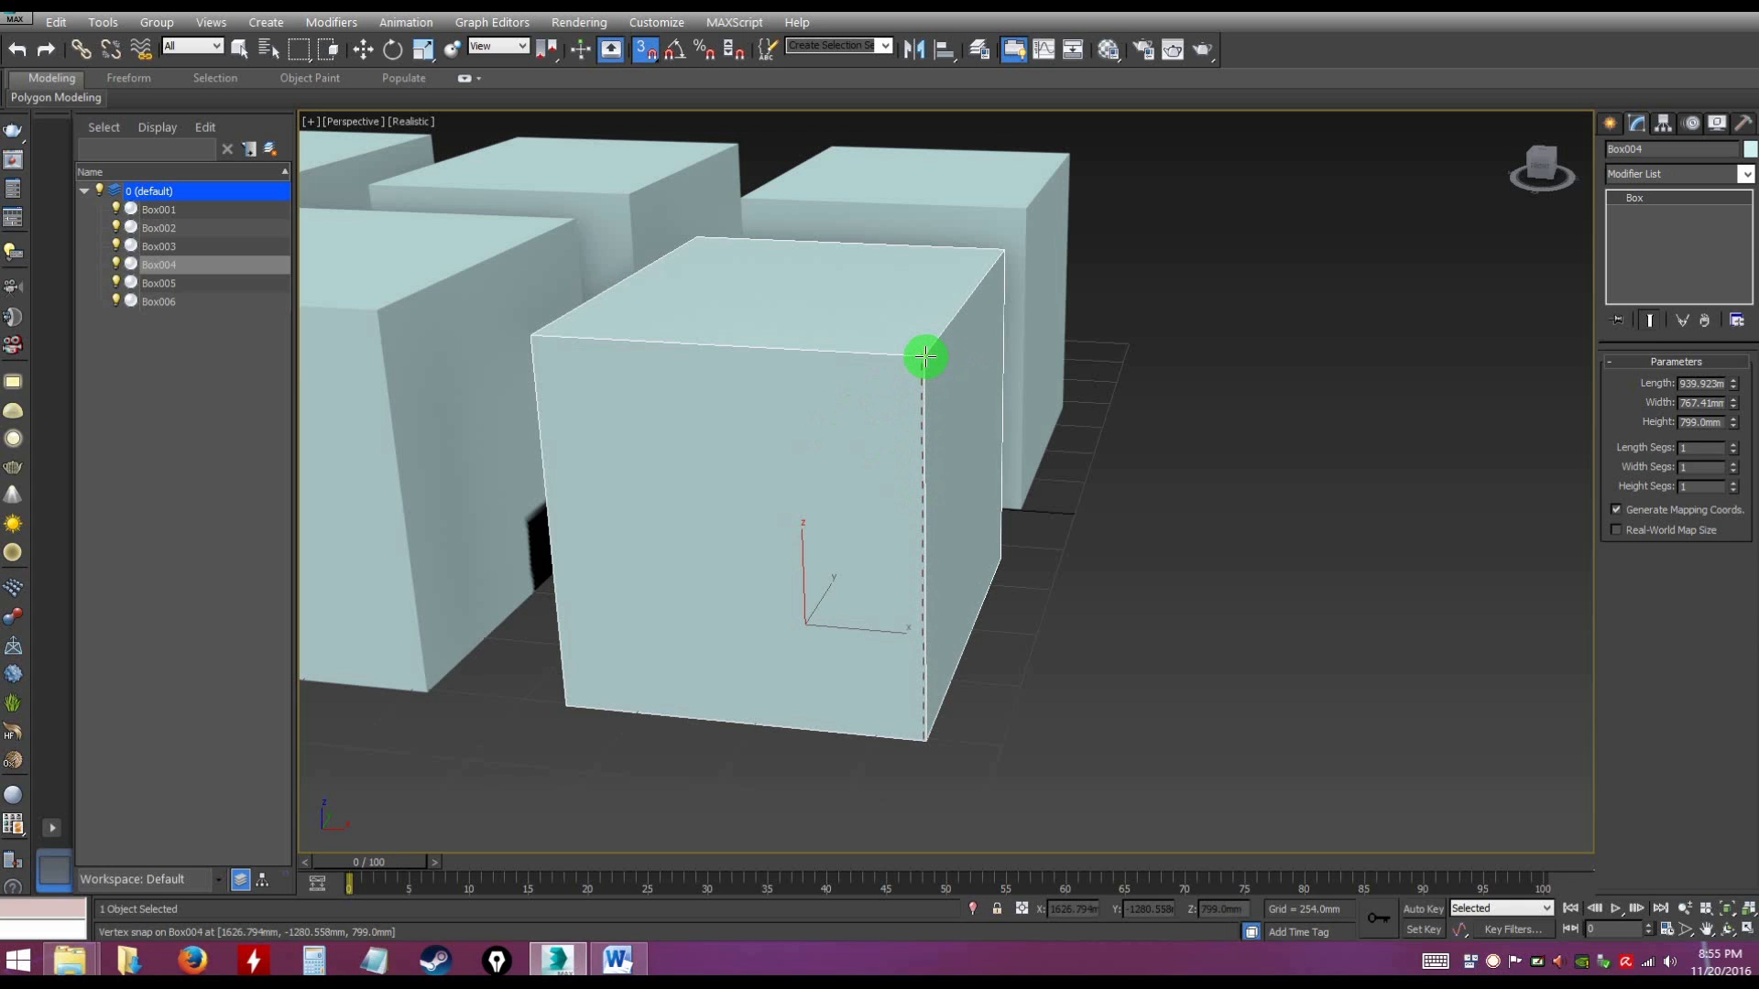
pyautogui.click(926, 358)
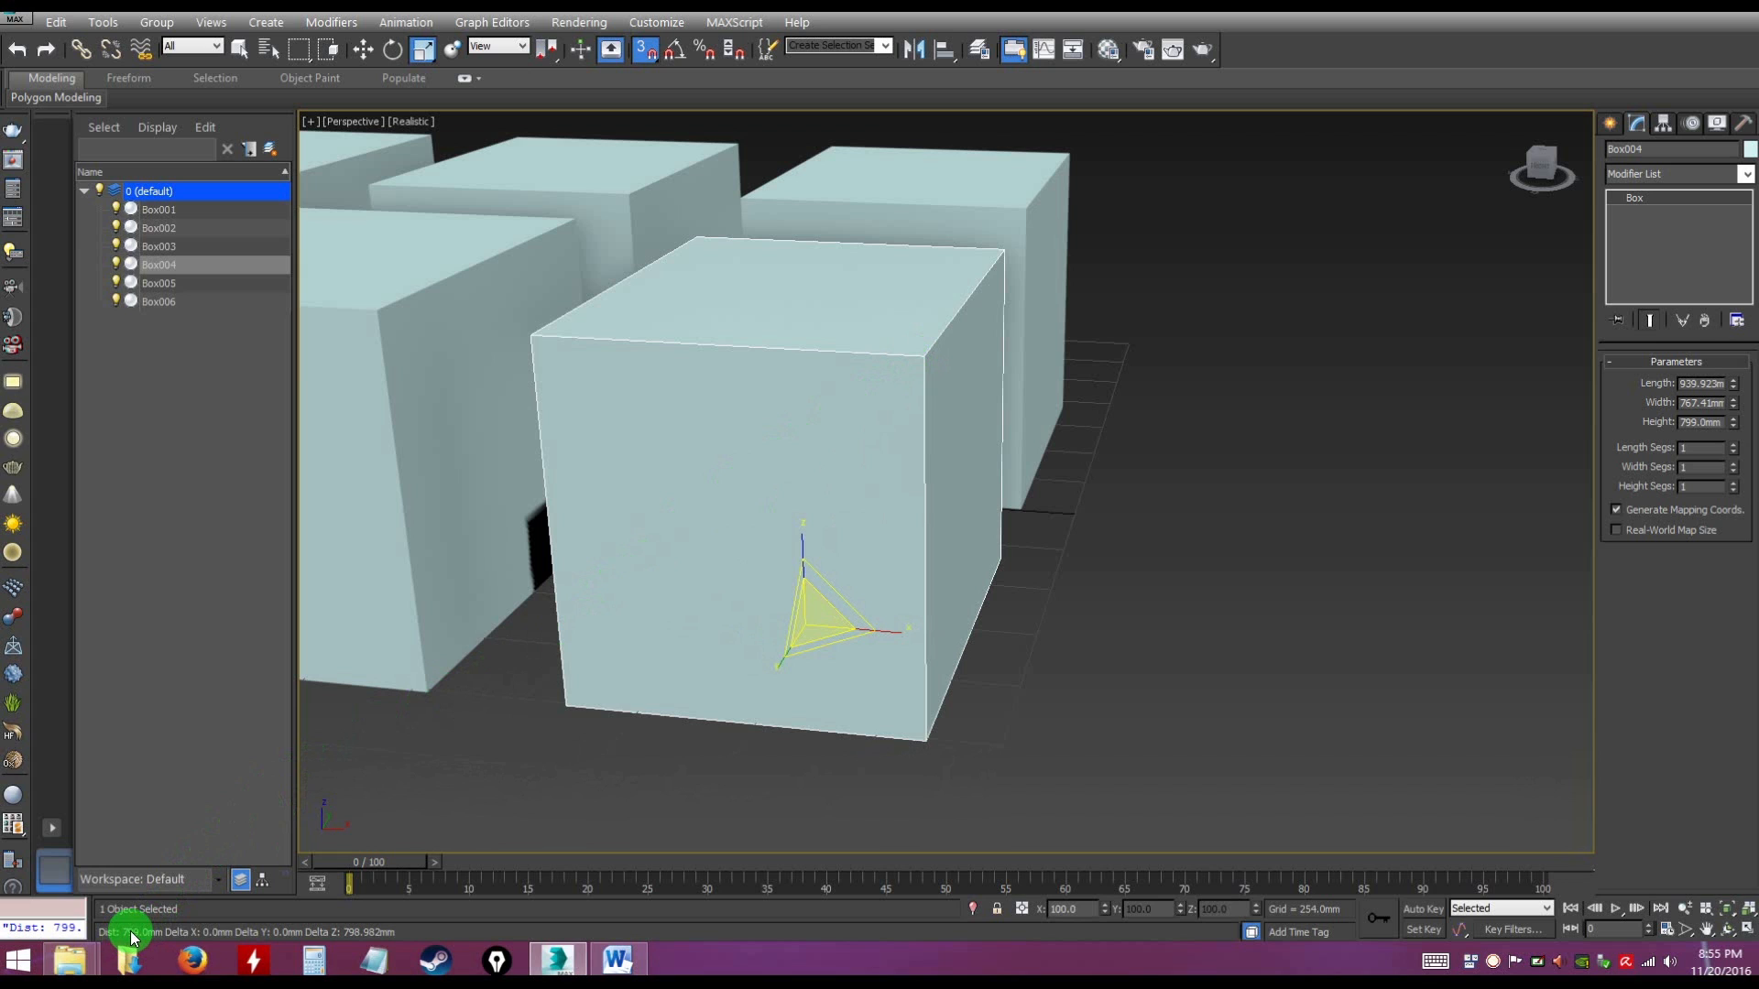
pyautogui.press('ctrl')
pyautogui.press('ctrl')
pyautogui.press('ctrl')
pyautogui.press('ctrl')
pyautogui.press('ctrl')
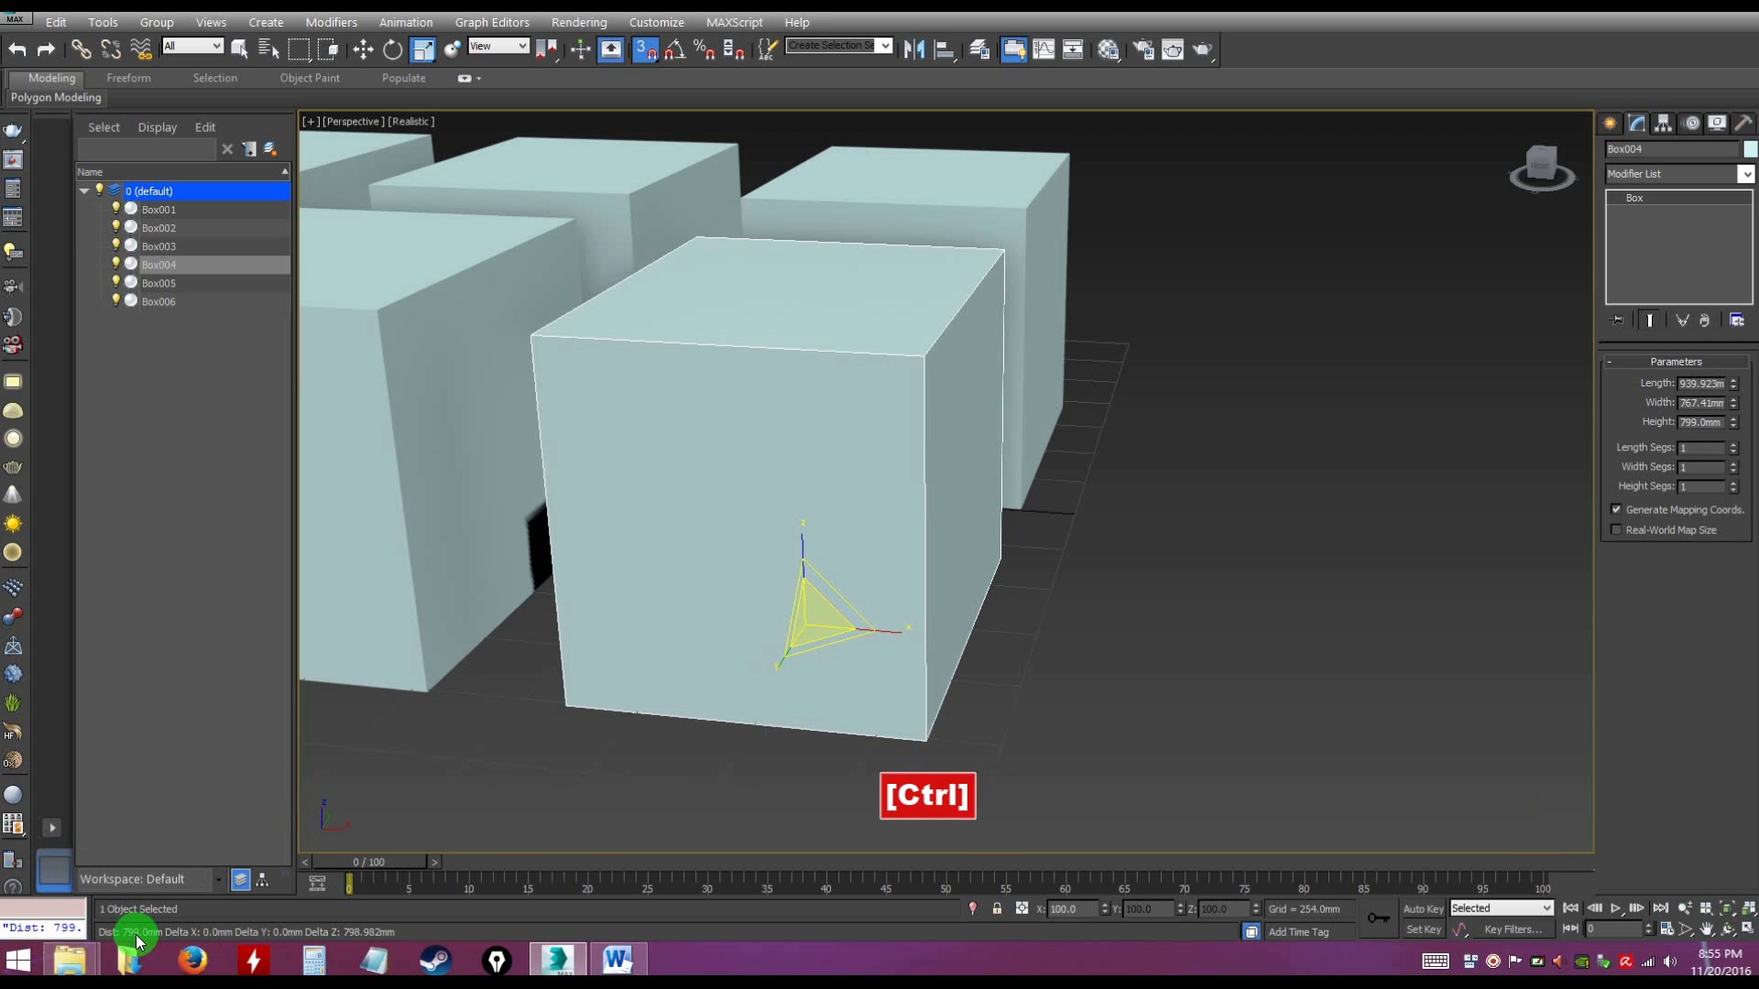
pyautogui.press('ctrl')
pyautogui.press('ctrl')
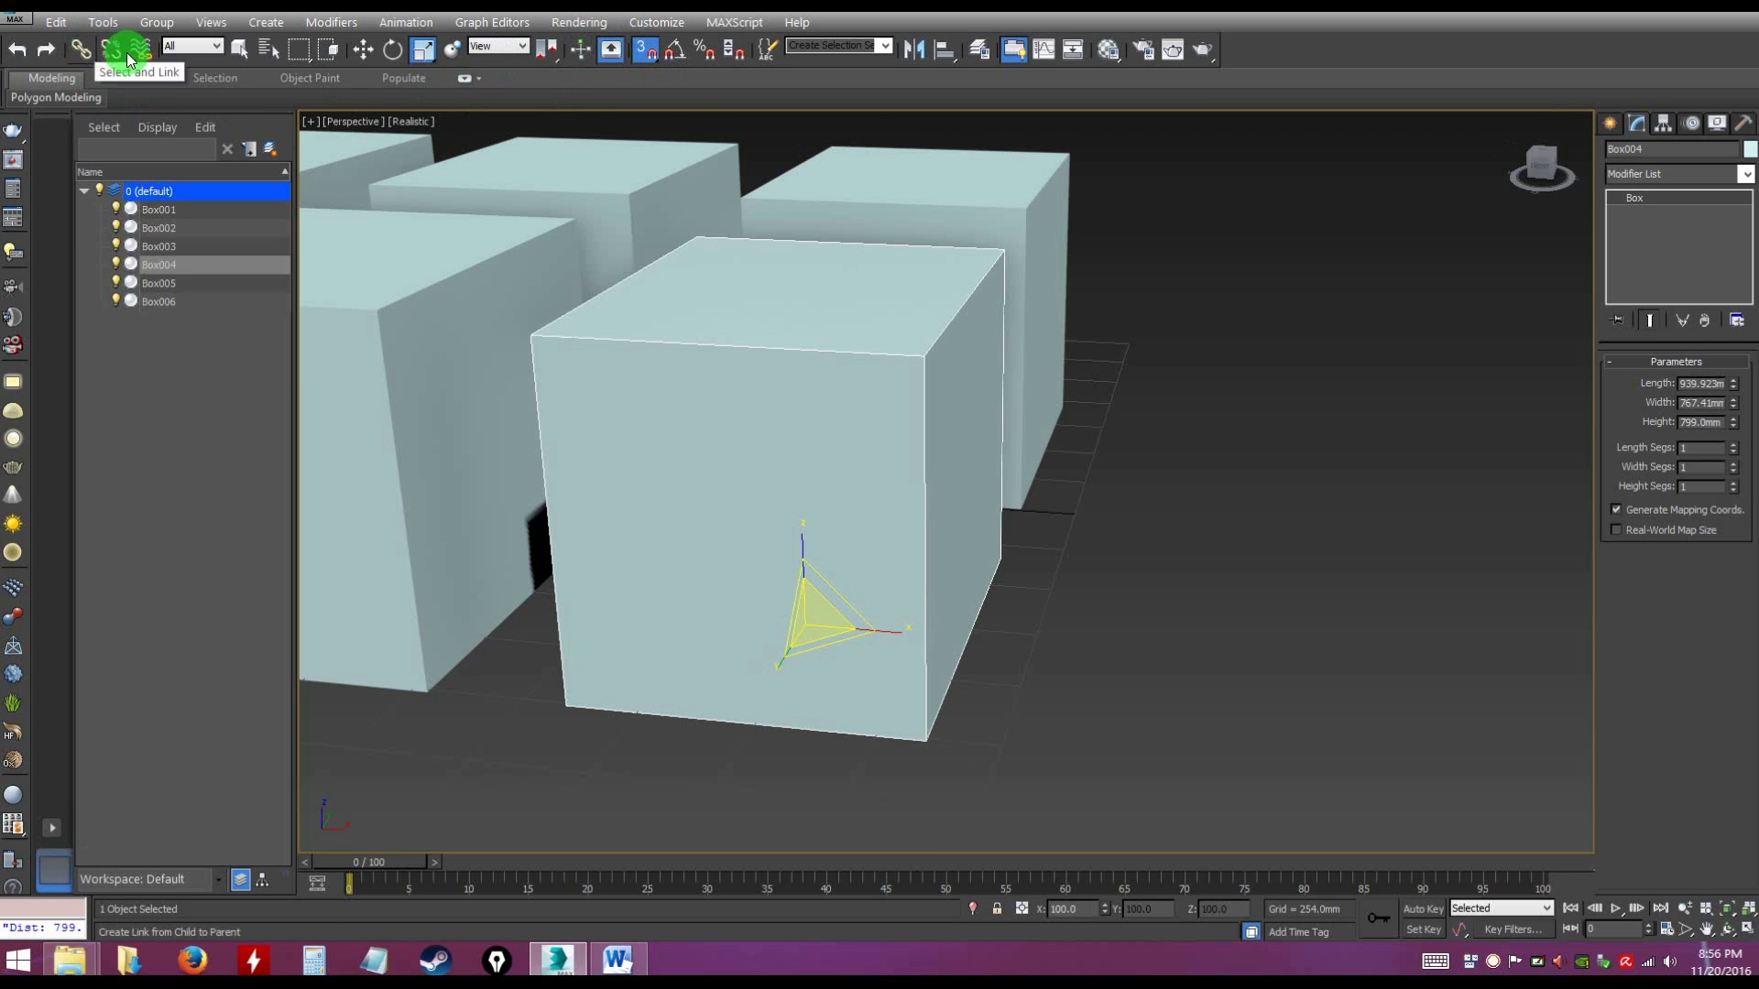
# Measure the distance along Box004's front top edge from its right vertex to its left vertex
pyautogui.click(241, 52)
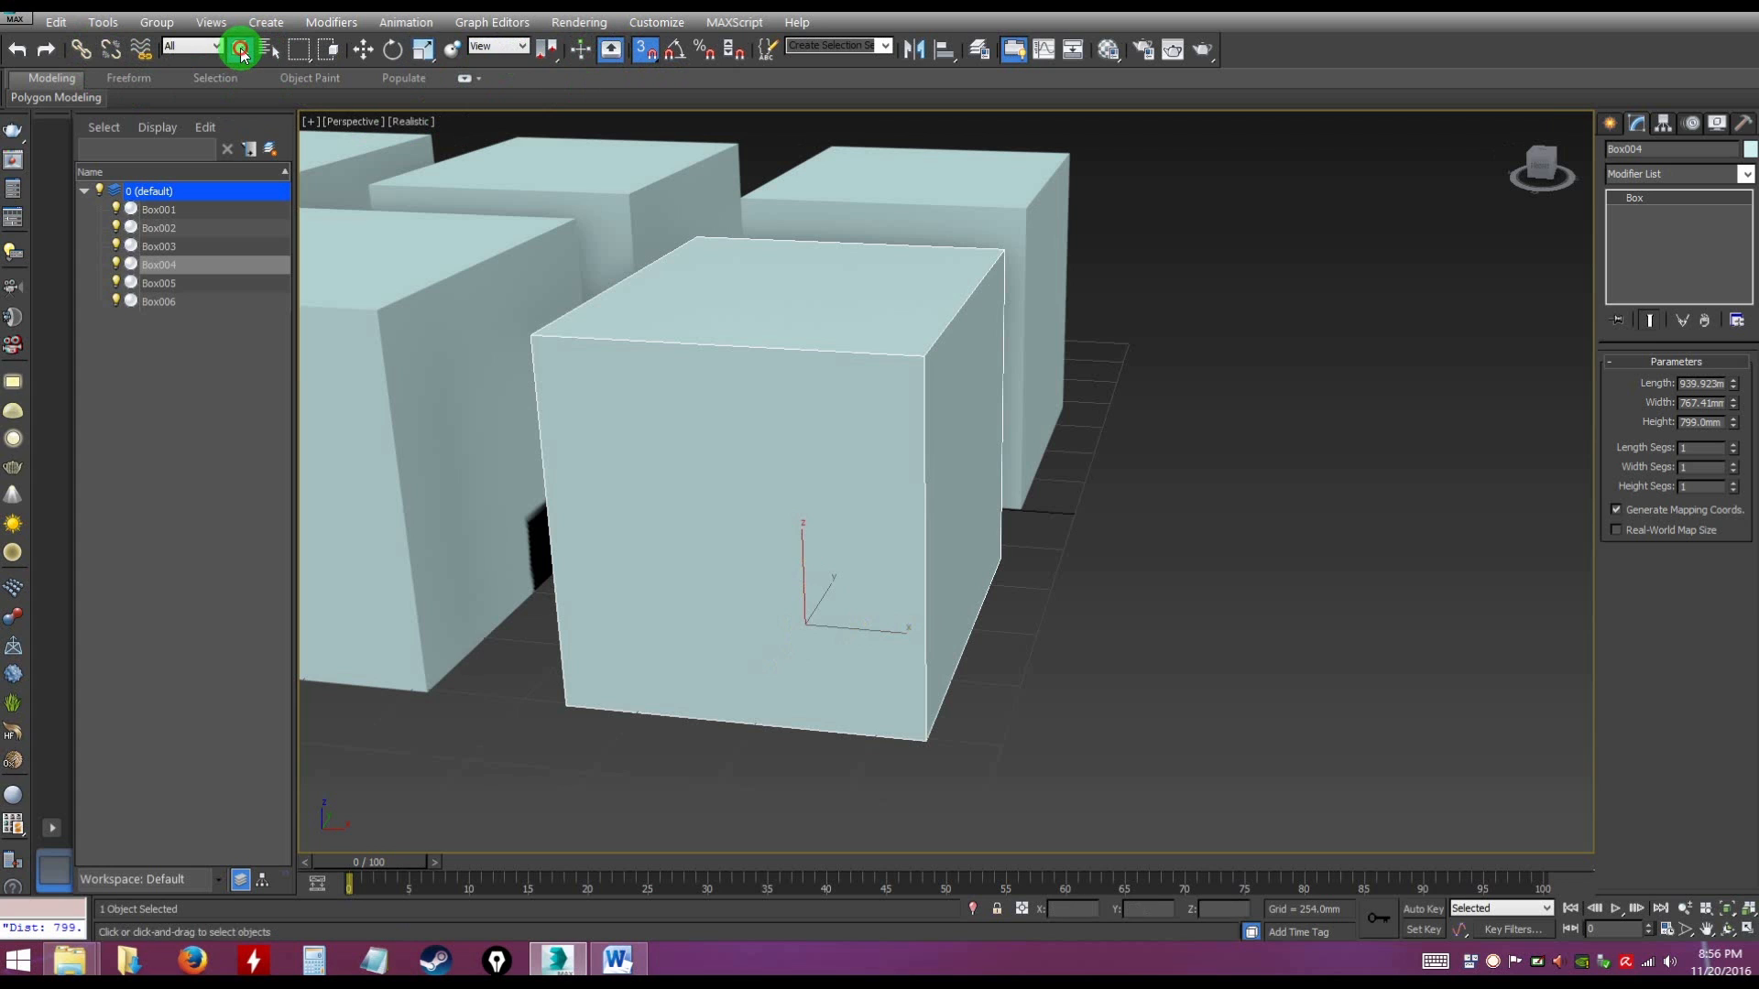
pyautogui.click(104, 23)
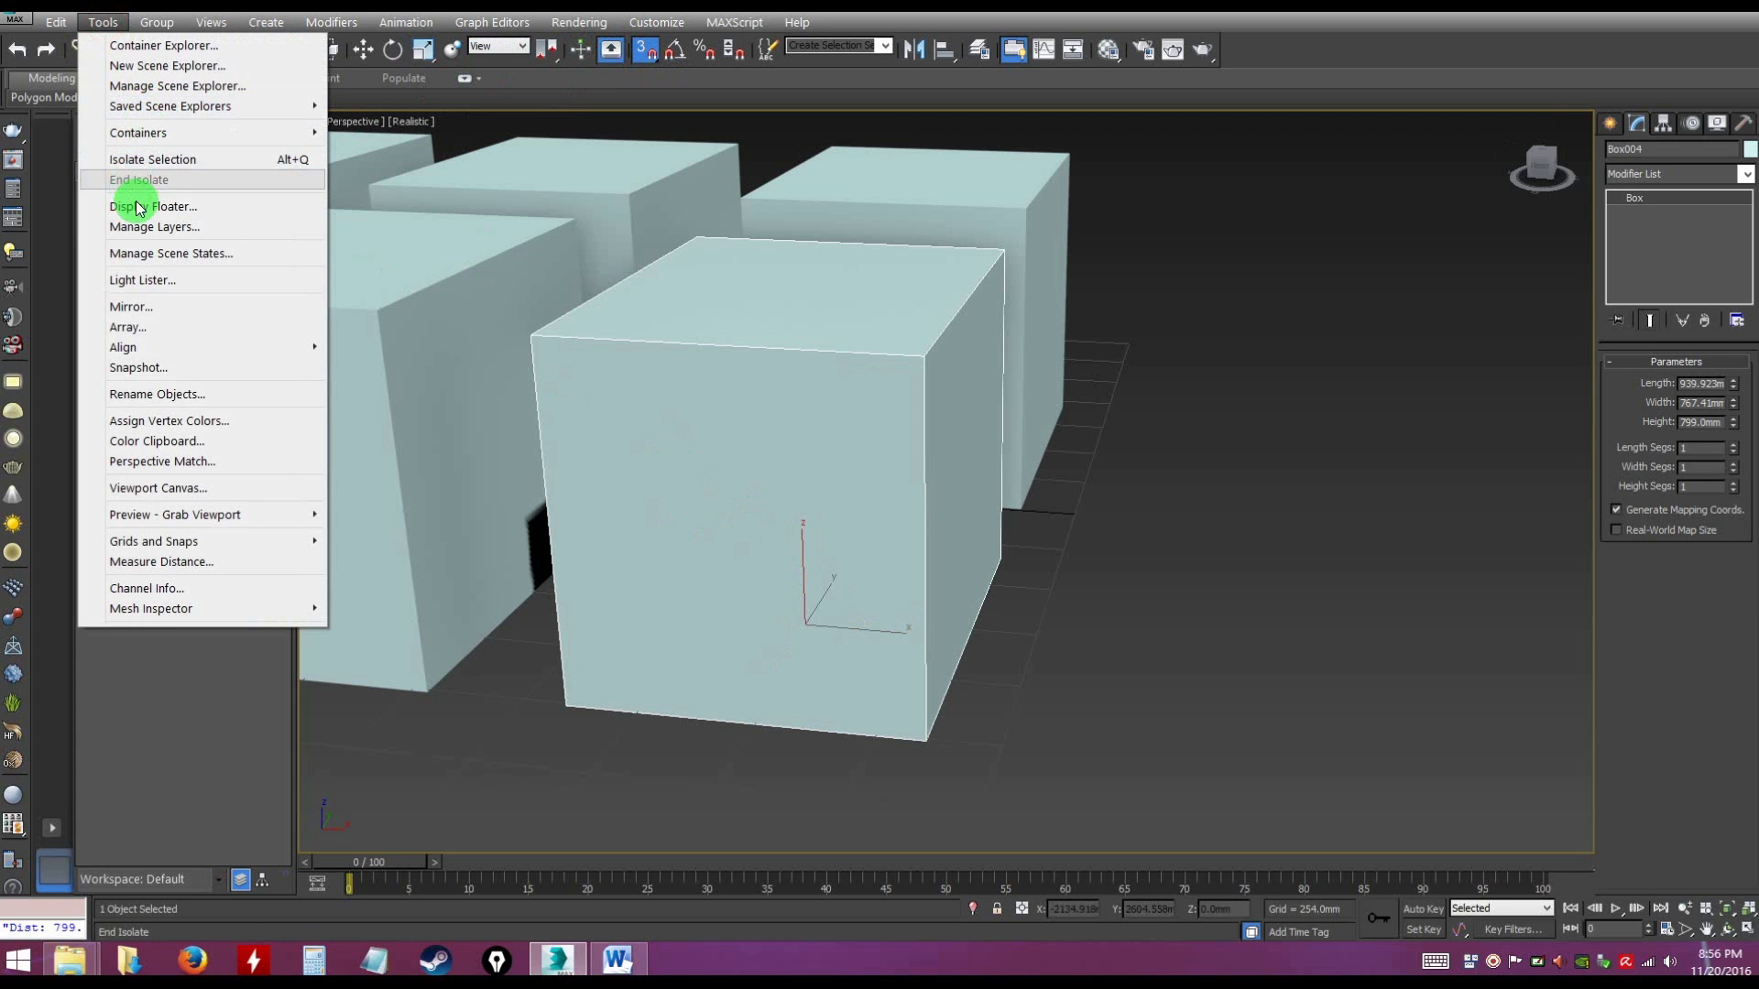
pyautogui.click(178, 563)
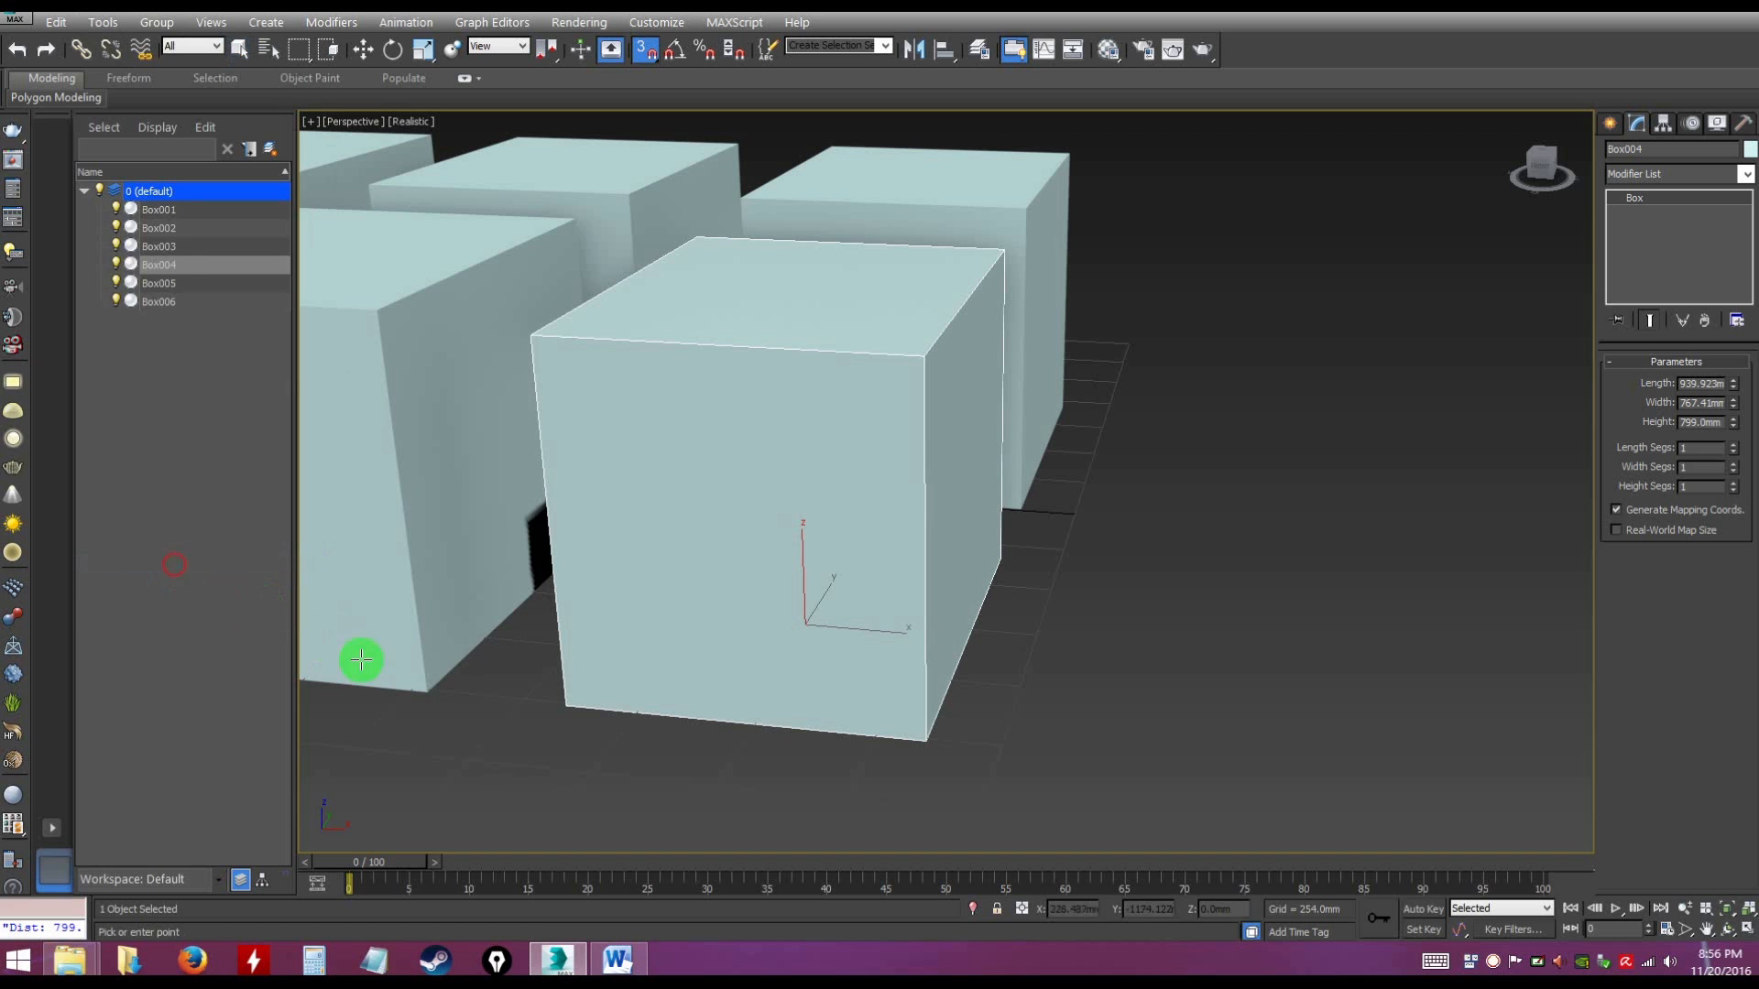
pyautogui.click(924, 357)
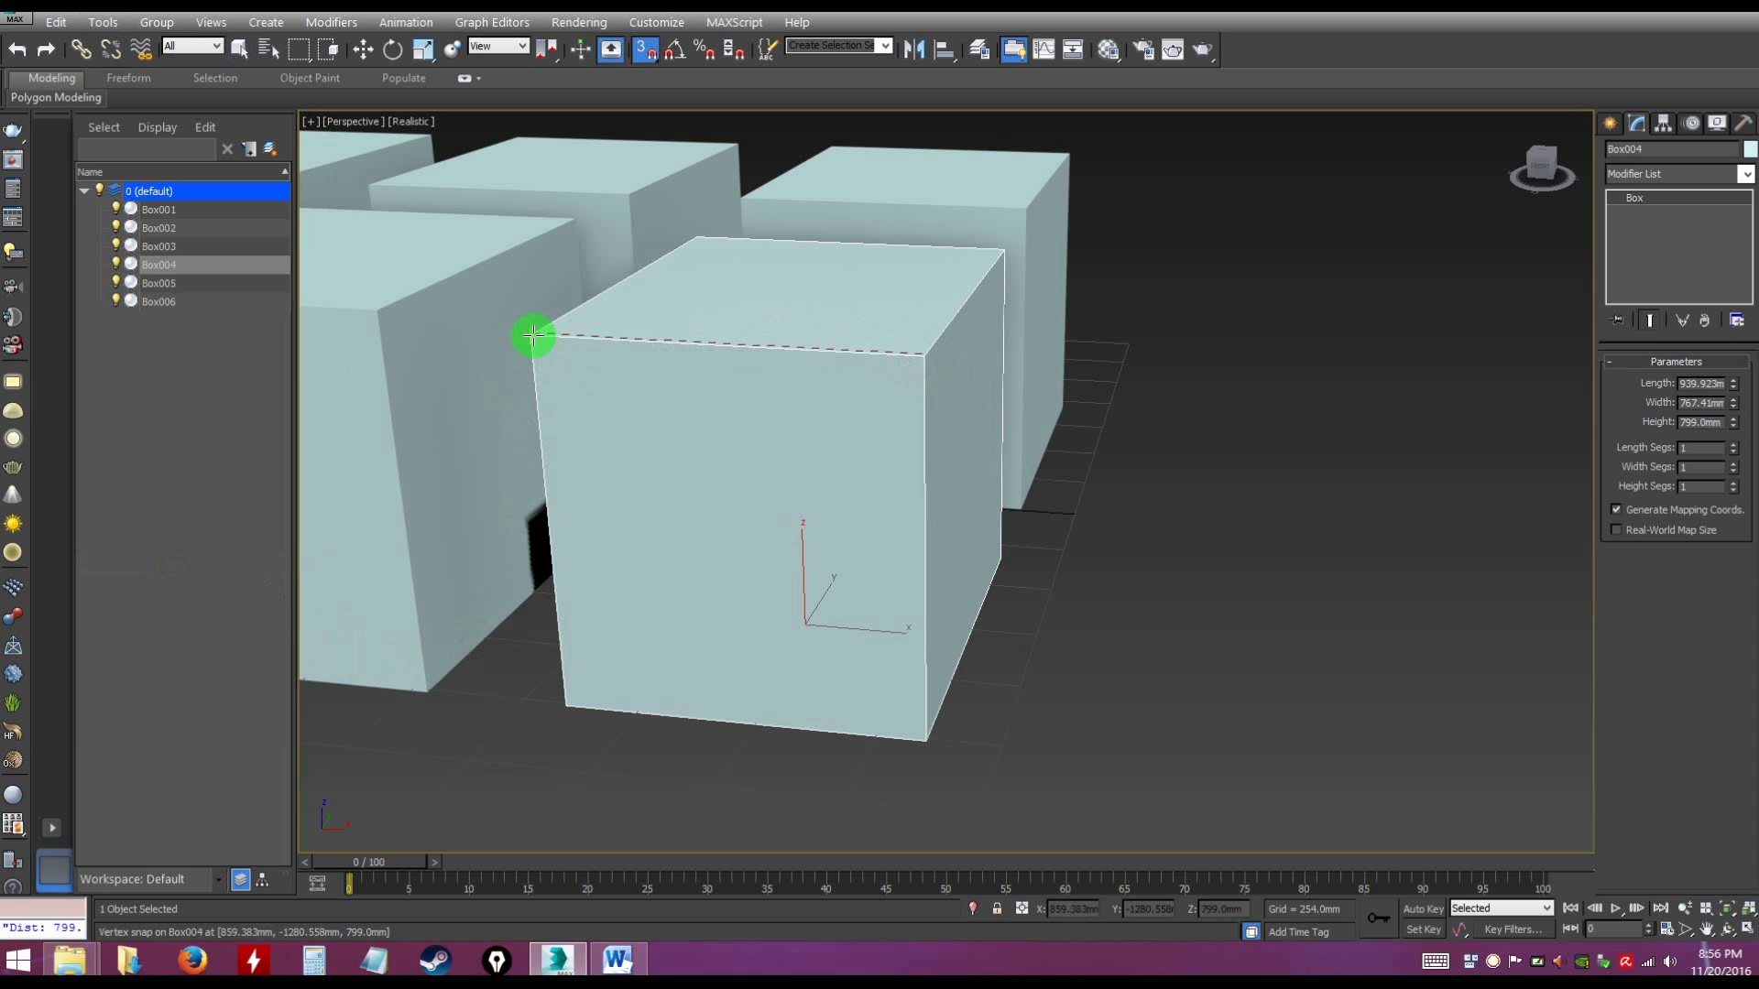
pyautogui.click(534, 335)
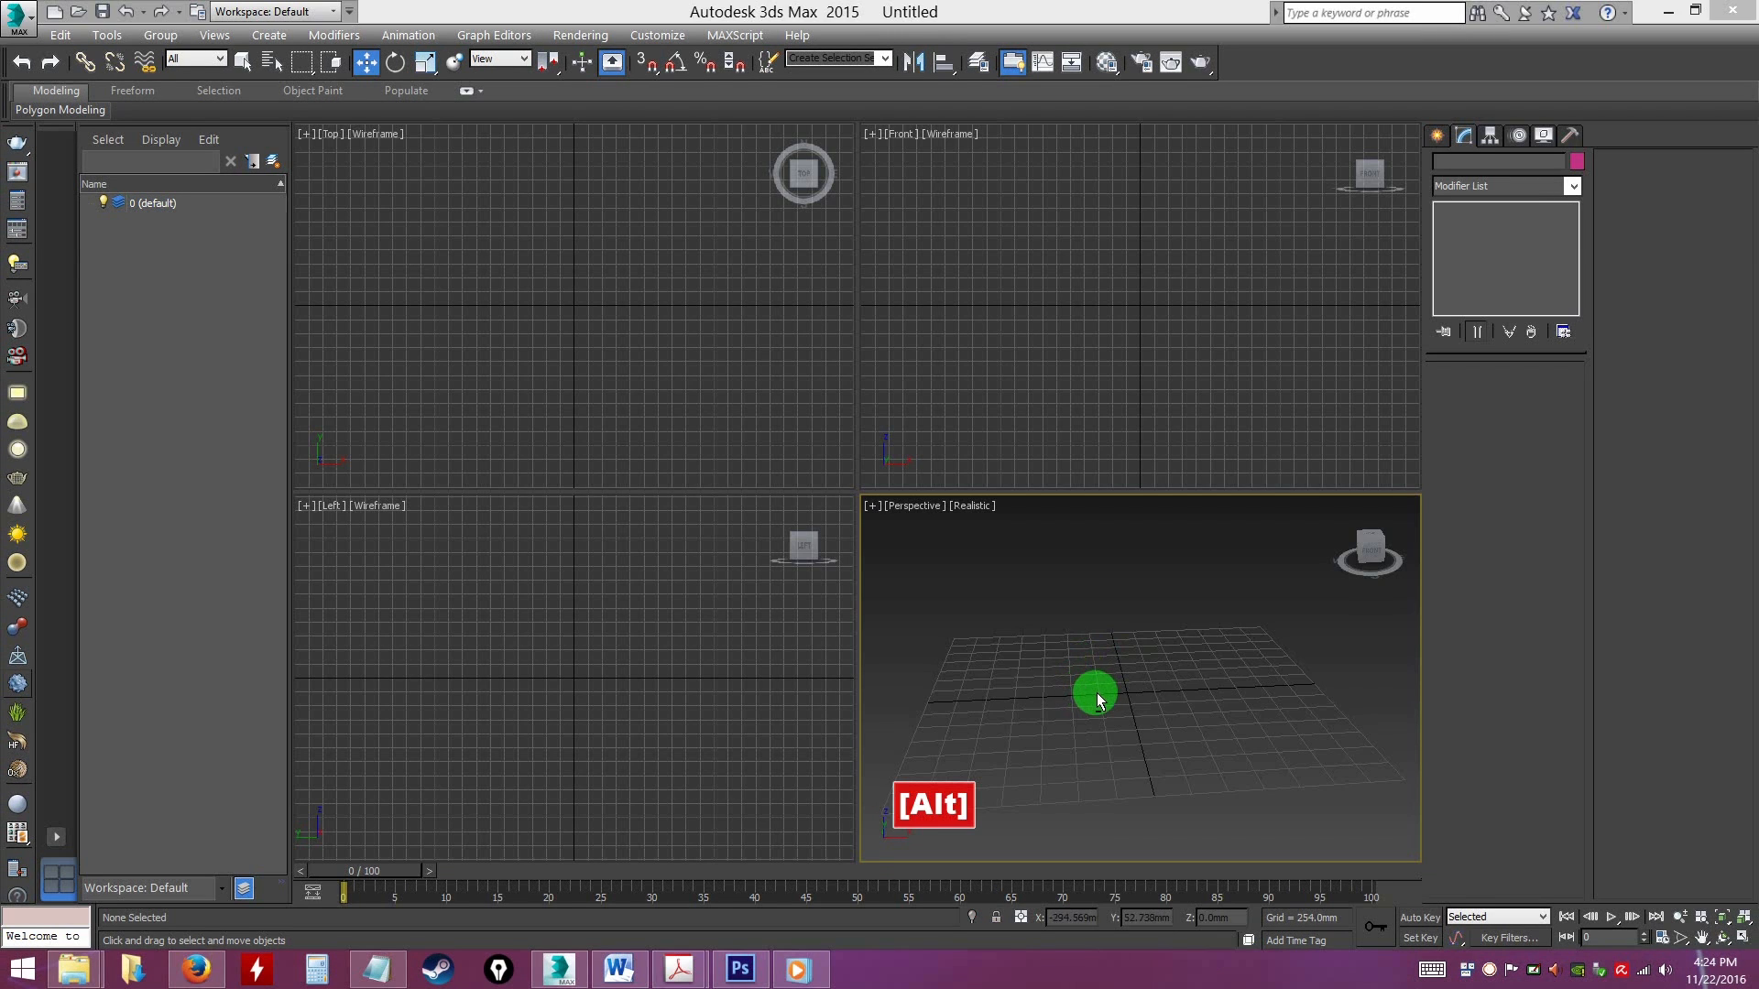
# Display the Standard helper object types, such as Tape, in the empty scene
pyautogui.keyDown('alt'); pyautogui.moveTo(1095, 699); pyautogui.dragTo(1073, 696, button='middle'); pyautogui.keyUp('alt')
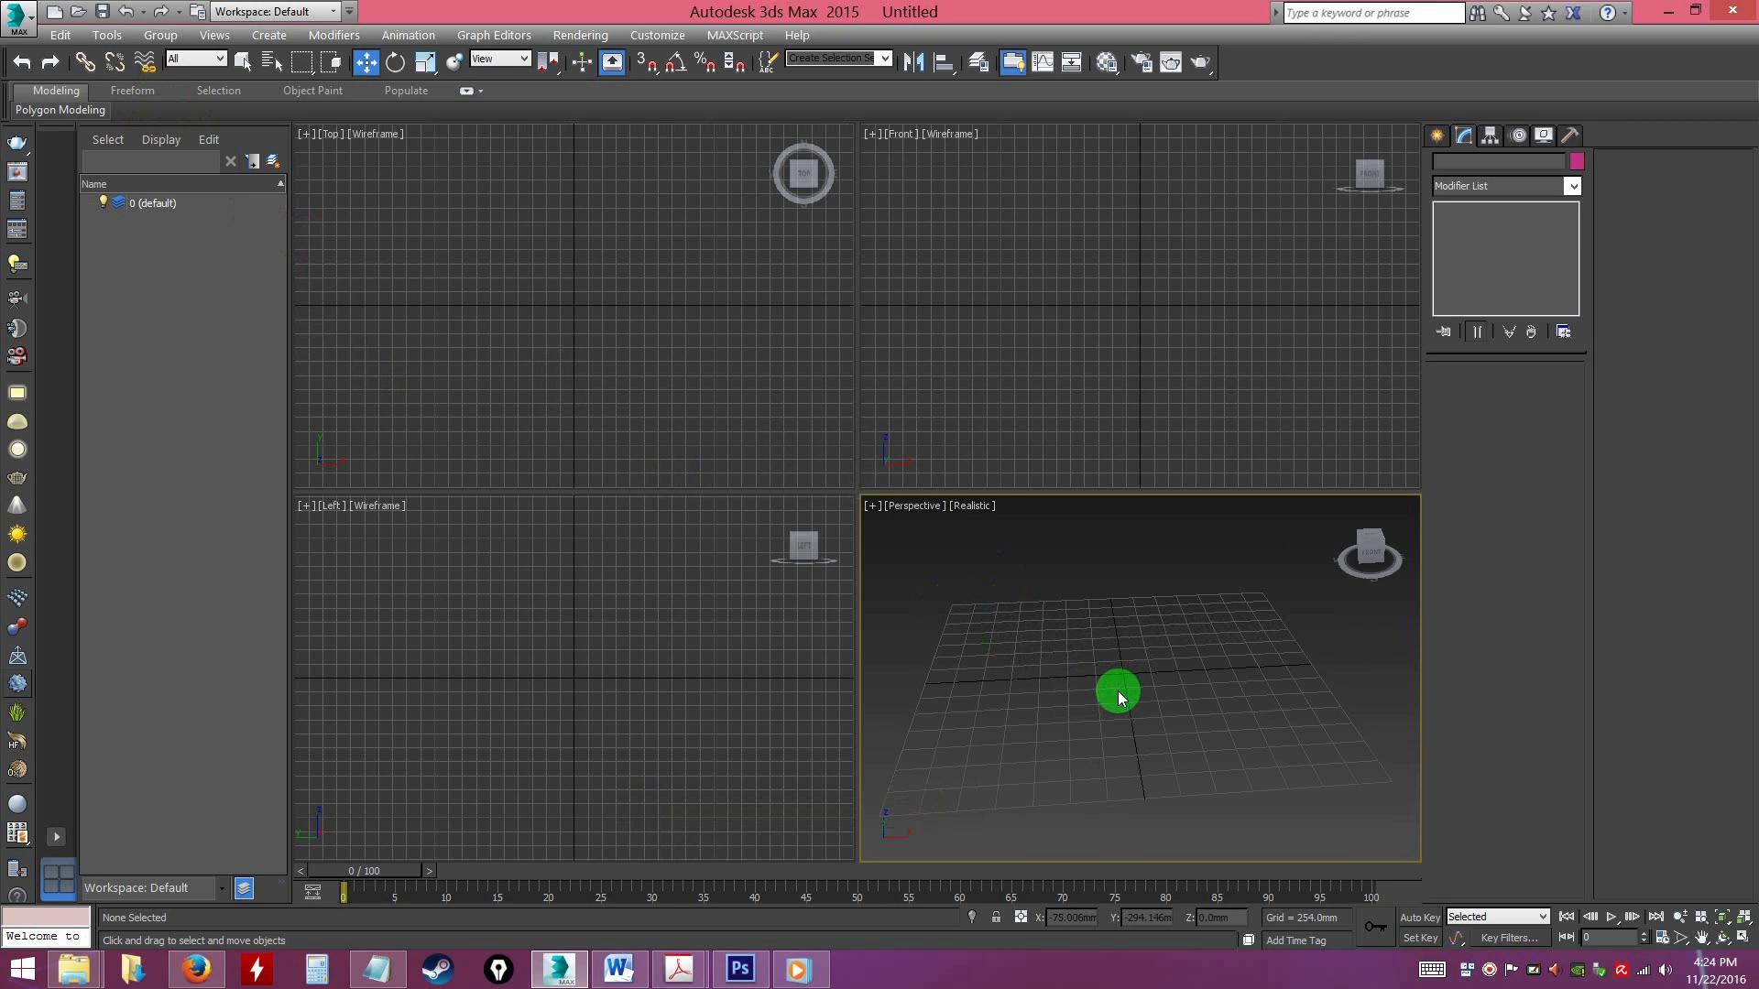
pyautogui.keyDown('alt'); pyautogui.moveTo(1112, 696); pyautogui.dragTo(1113, 697, button='middle'); pyautogui.keyUp('alt')
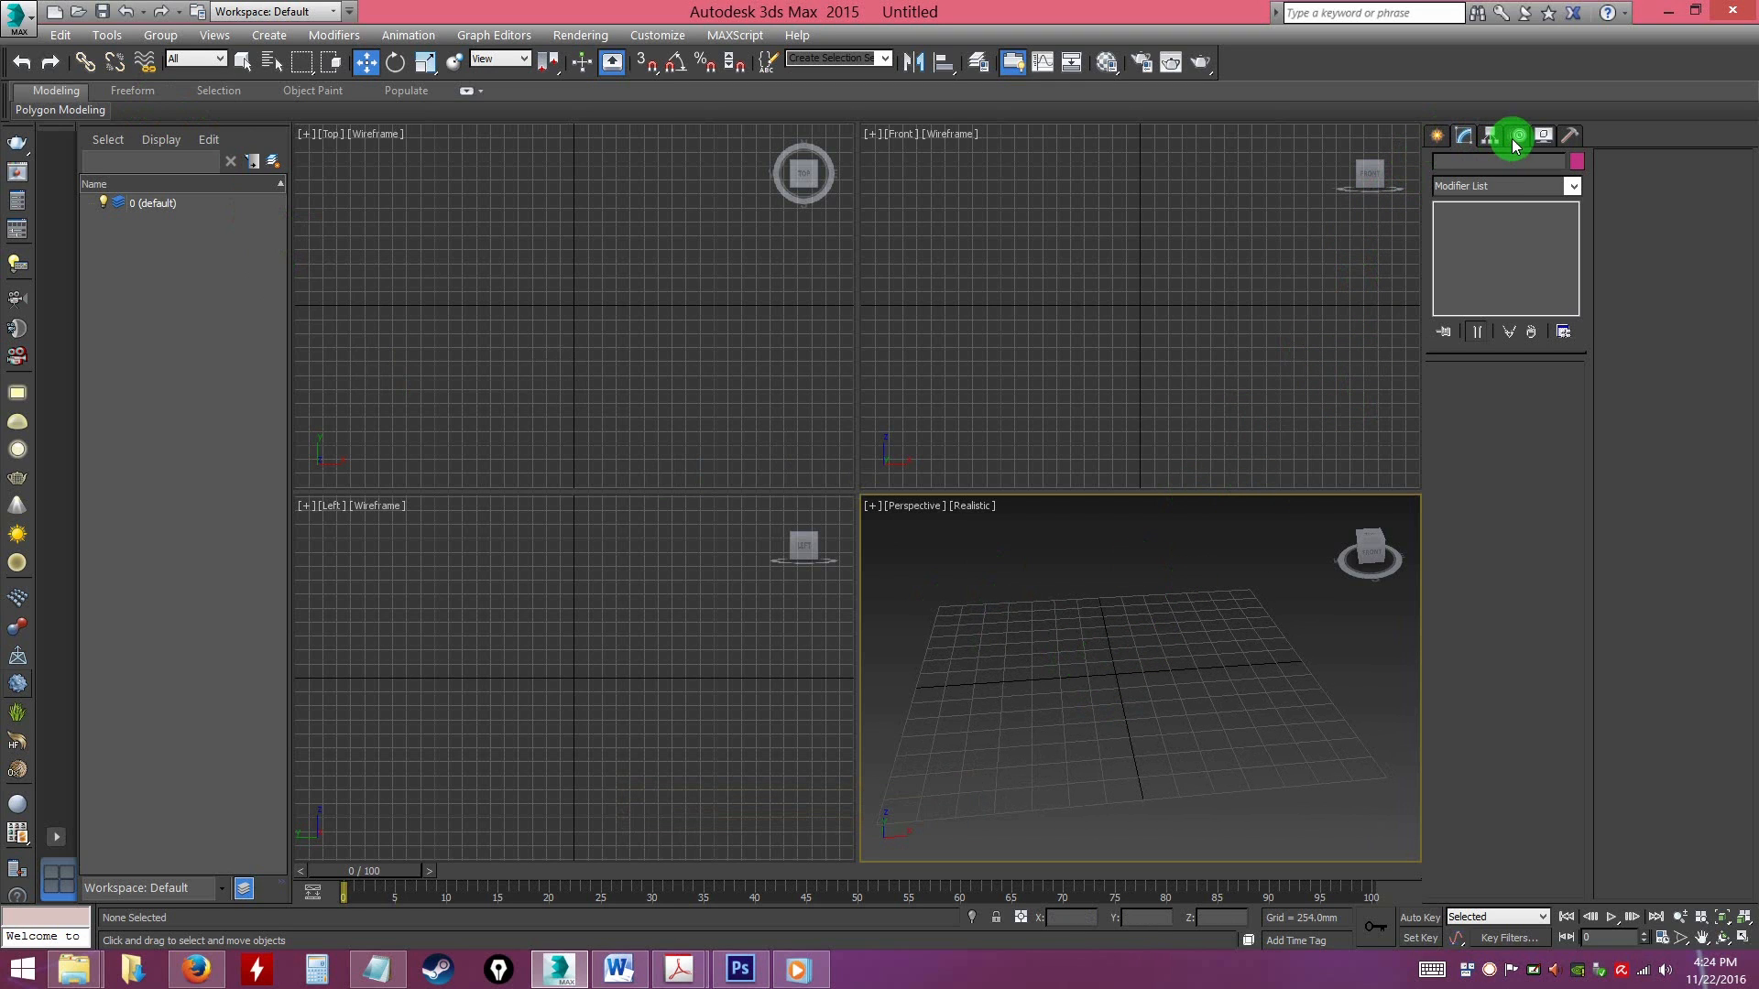
pyautogui.click(1437, 137)
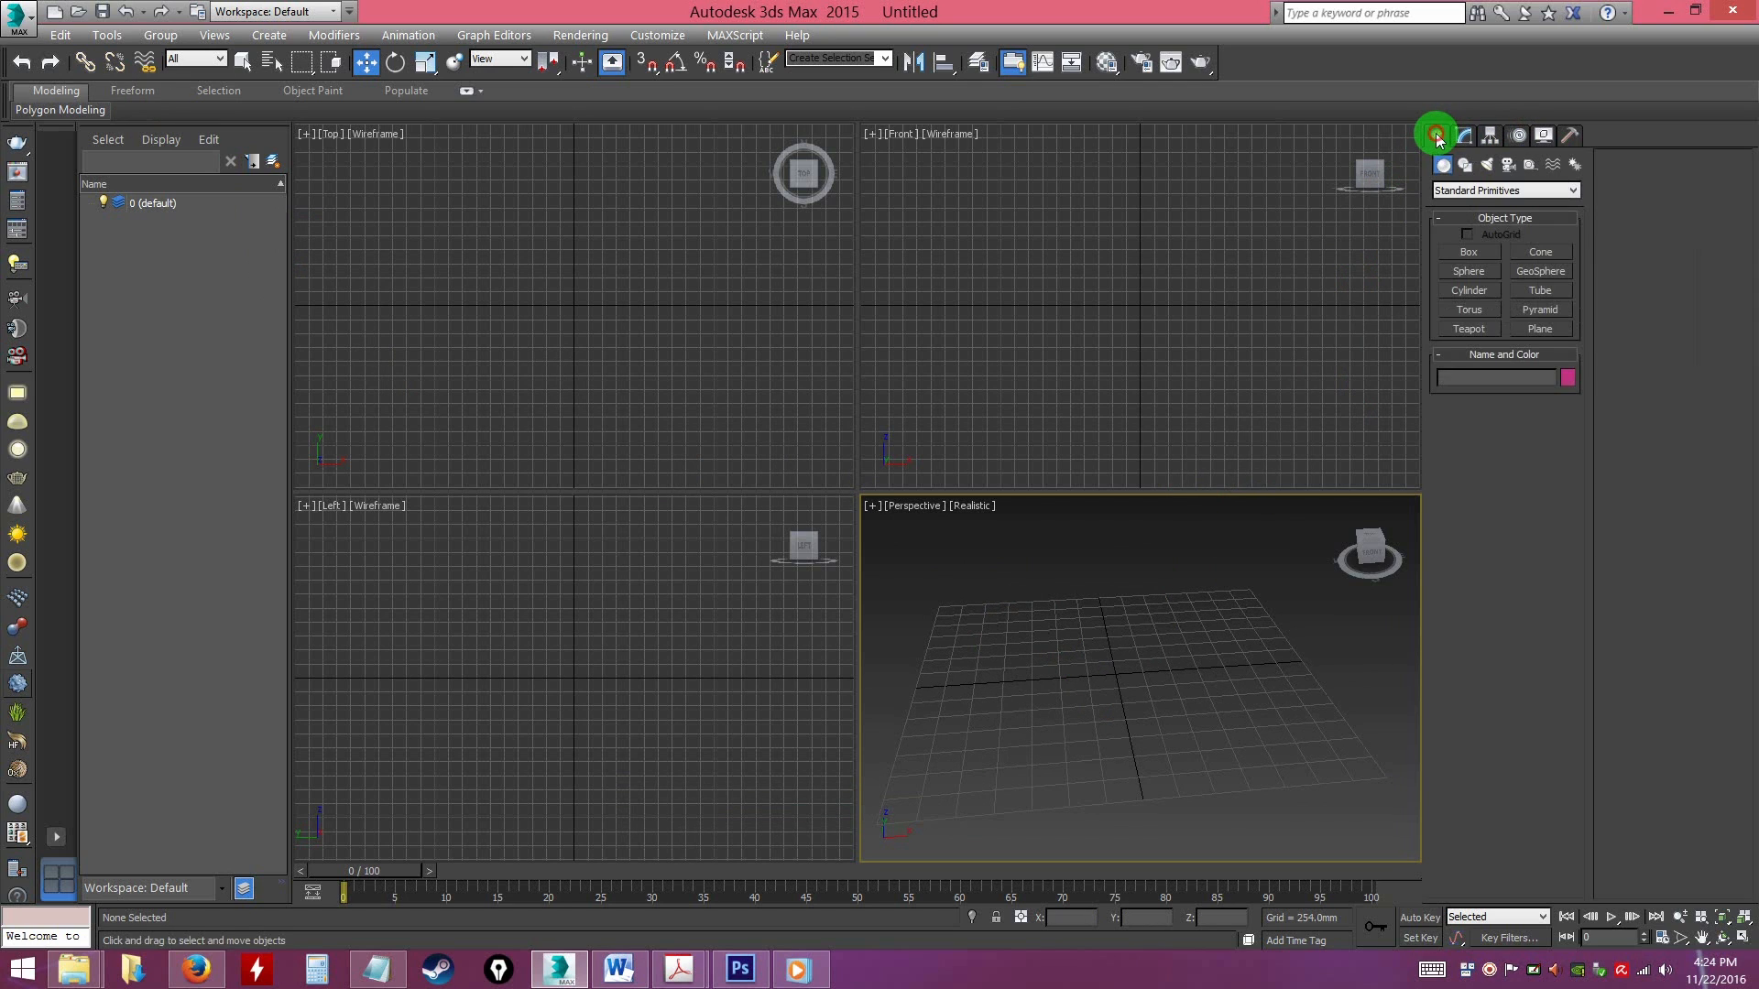
pyautogui.click(1531, 163)
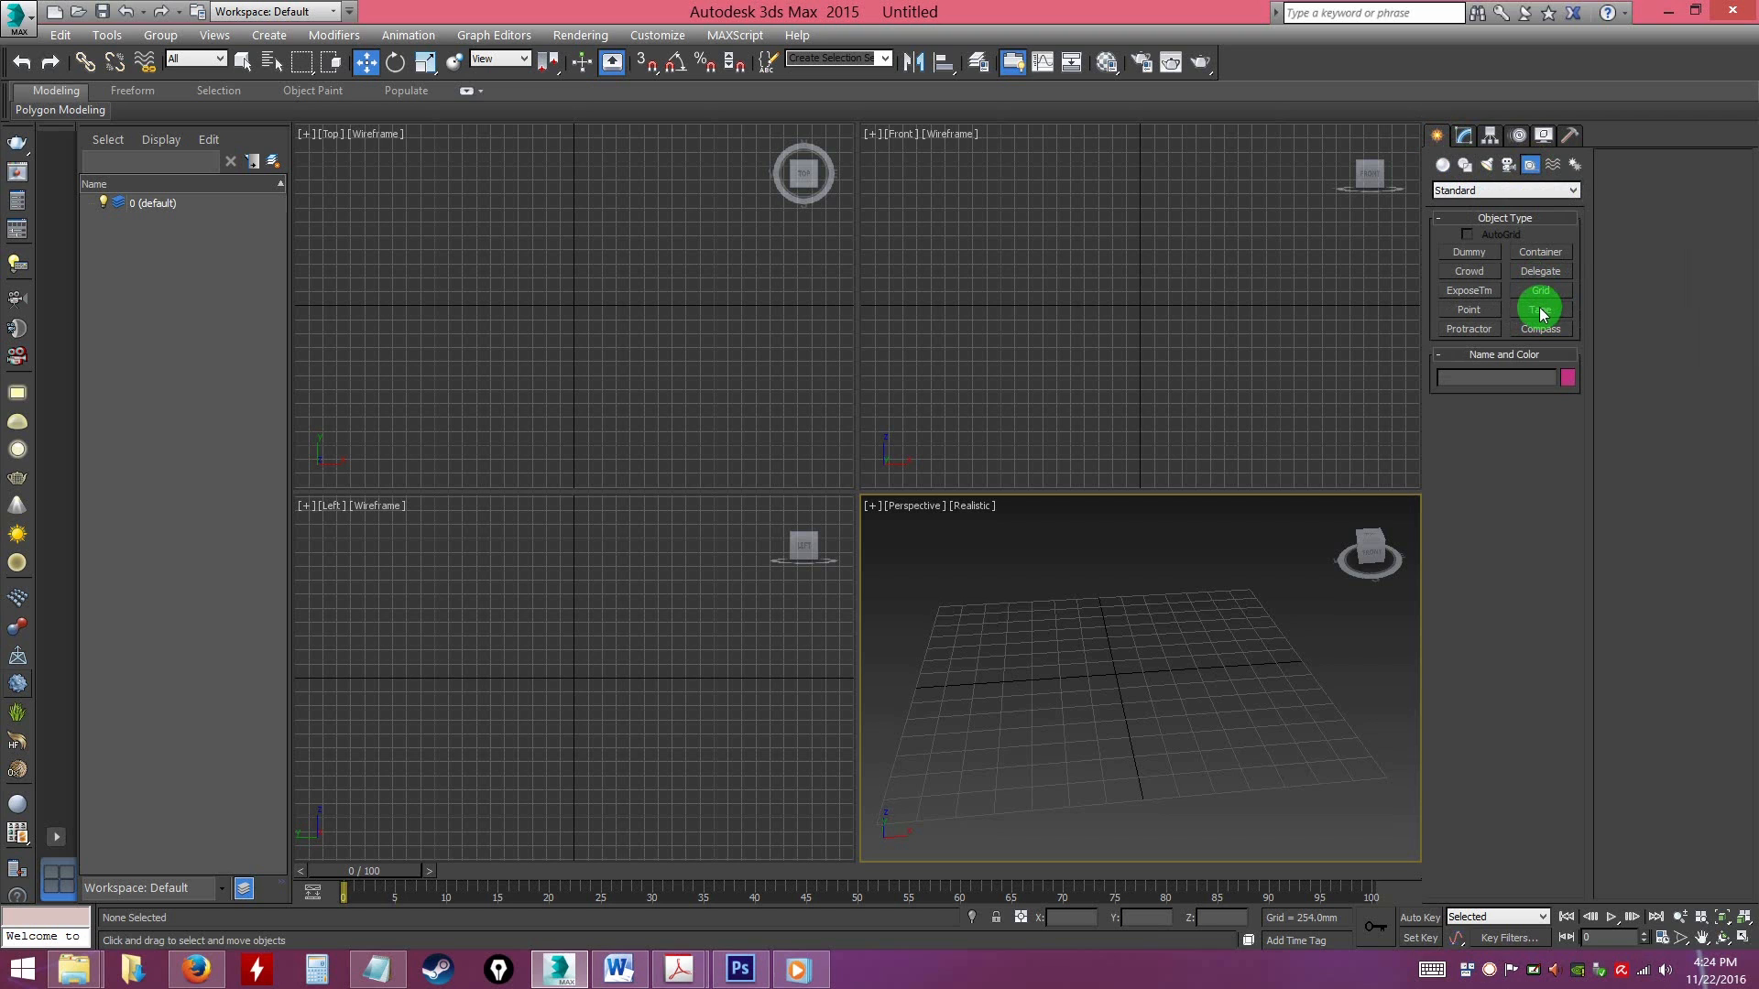
pyautogui.keyDown('alt'); pyautogui.moveTo(1189, 656); pyautogui.dragTo(1194, 632, button='middle'); pyautogui.keyUp('alt')
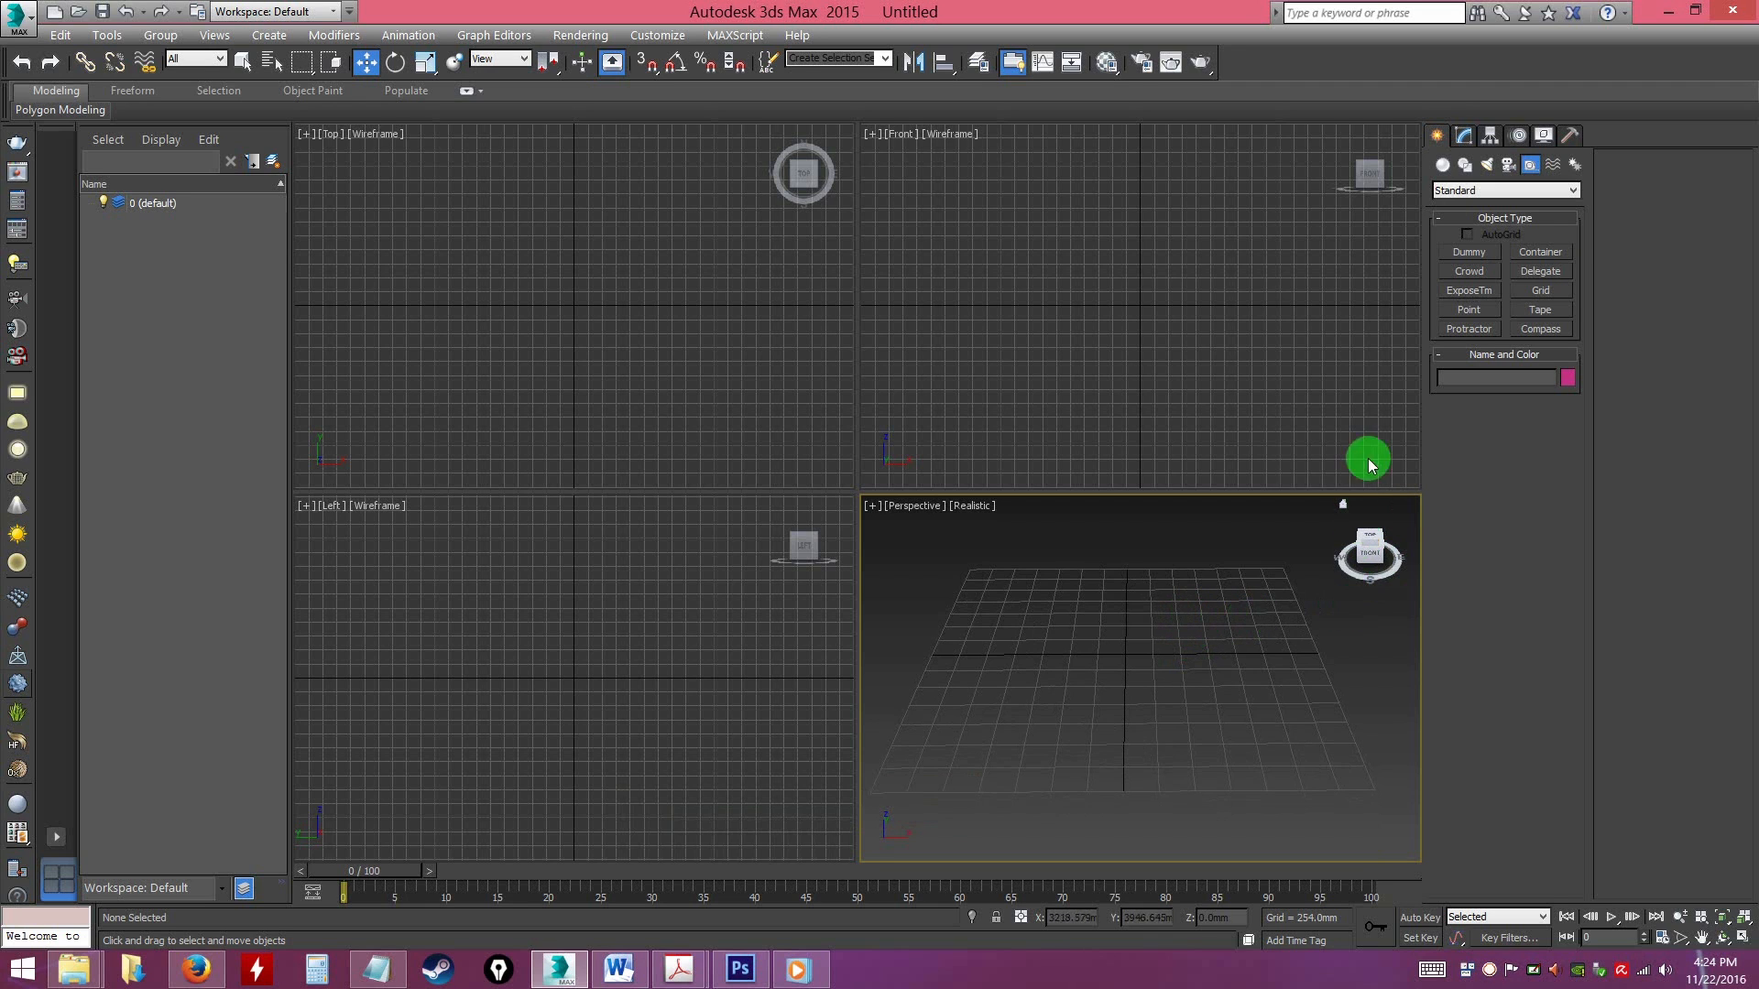
# Create a box about 1473 mm long, 1462 mm wide and 1953 mm high in the Perspective viewport
pyautogui.click(1443, 168)
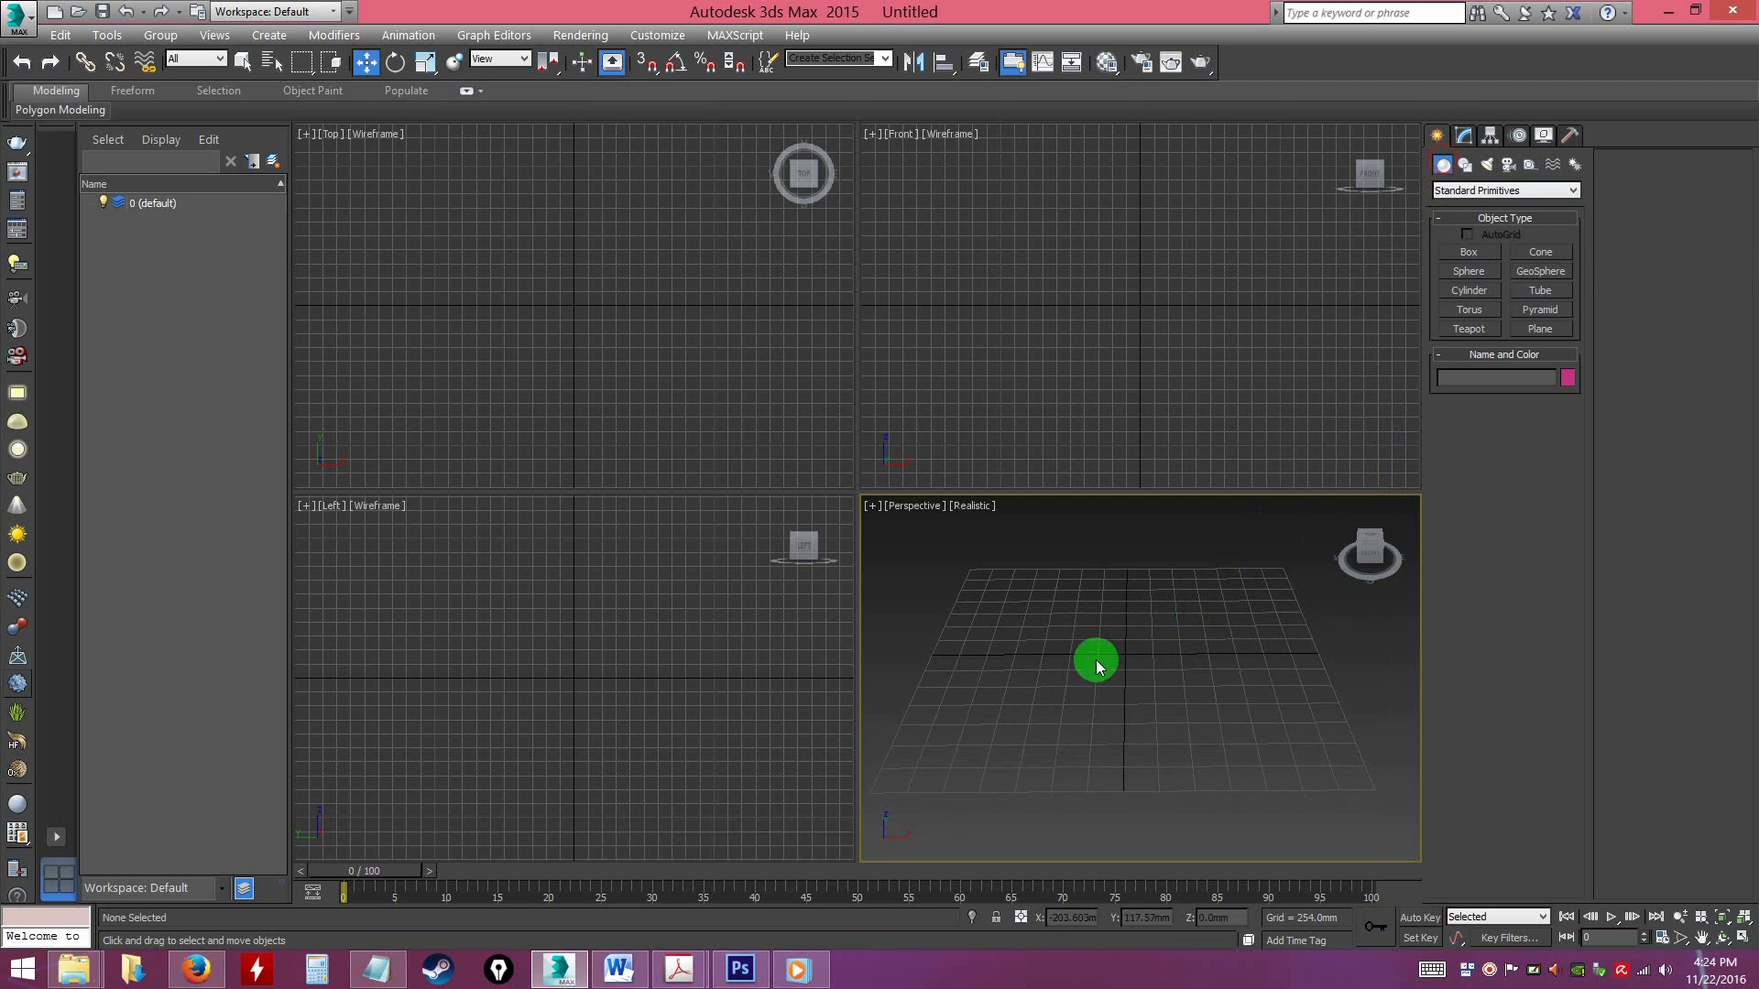
pyautogui.click(1469, 252)
pyautogui.moveTo(1055, 629)
pyautogui.mouseDown()
pyautogui.moveTo(1185, 723)
pyautogui.moveTo(1222, 722)
pyautogui.mouseUp()
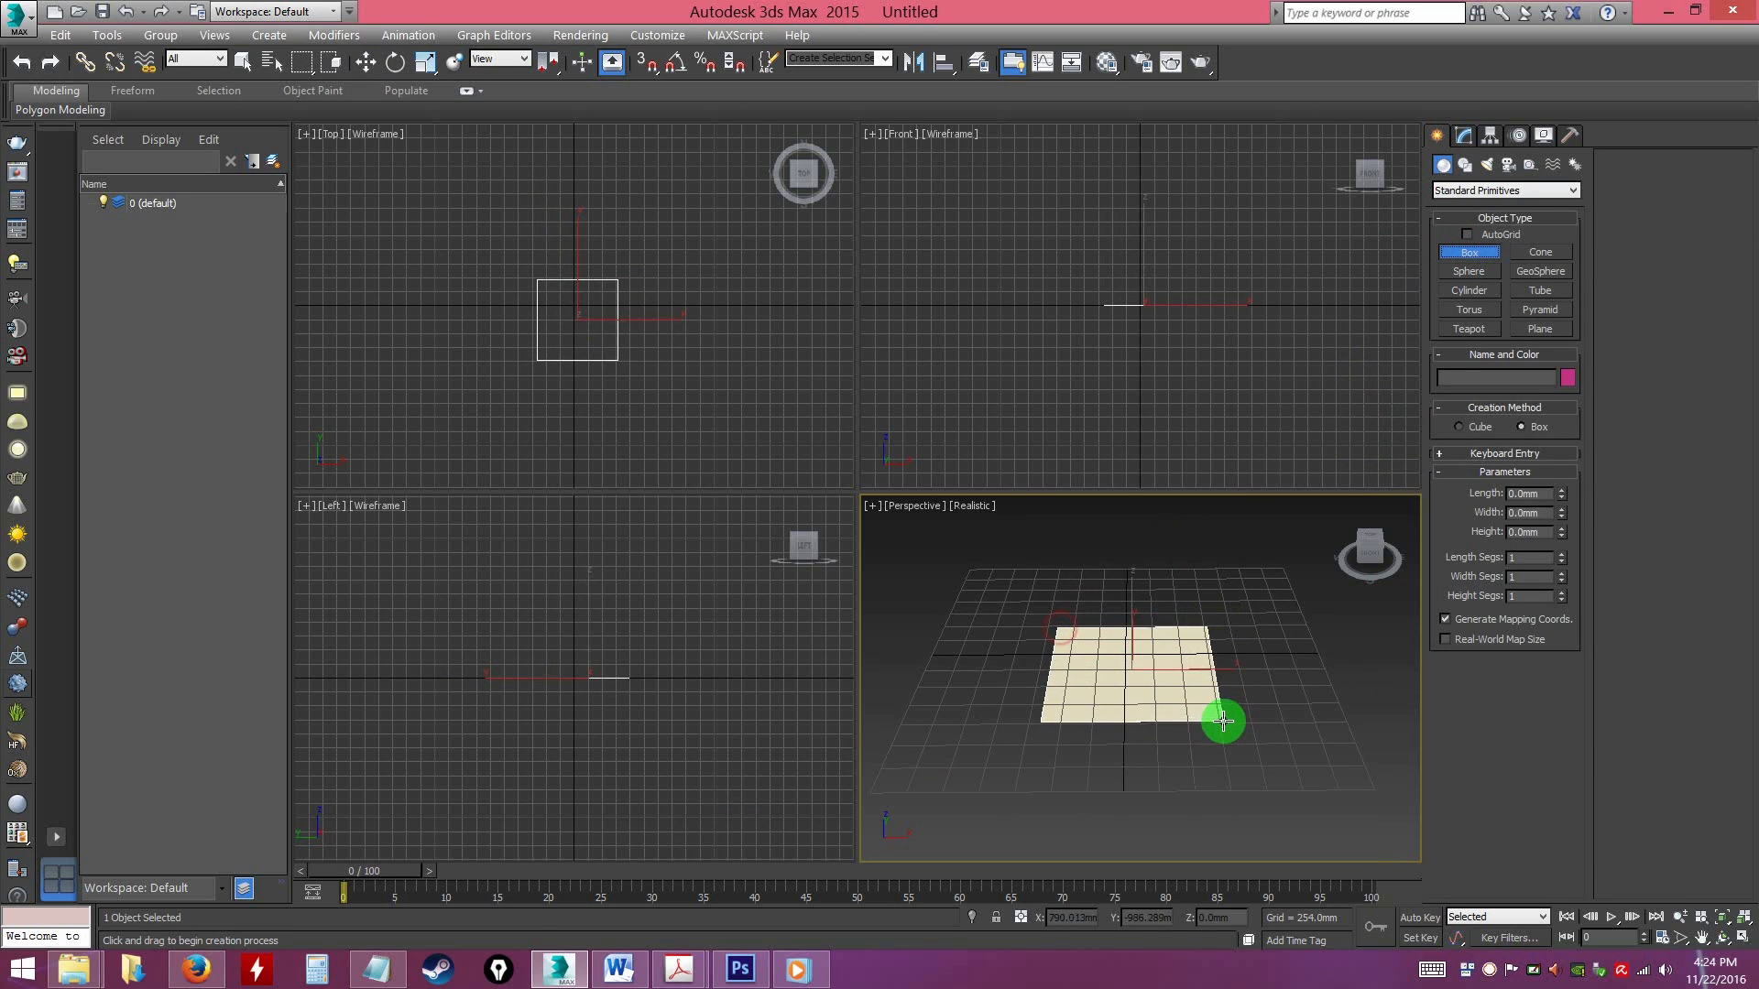
pyautogui.click(1158, 522)
pyautogui.rightClick(1158, 522)
pyautogui.keyDown('alt'); pyautogui.moveTo(1172, 557); pyautogui.dragTo(1133, 688, button='middle'); pyautogui.keyUp('alt')
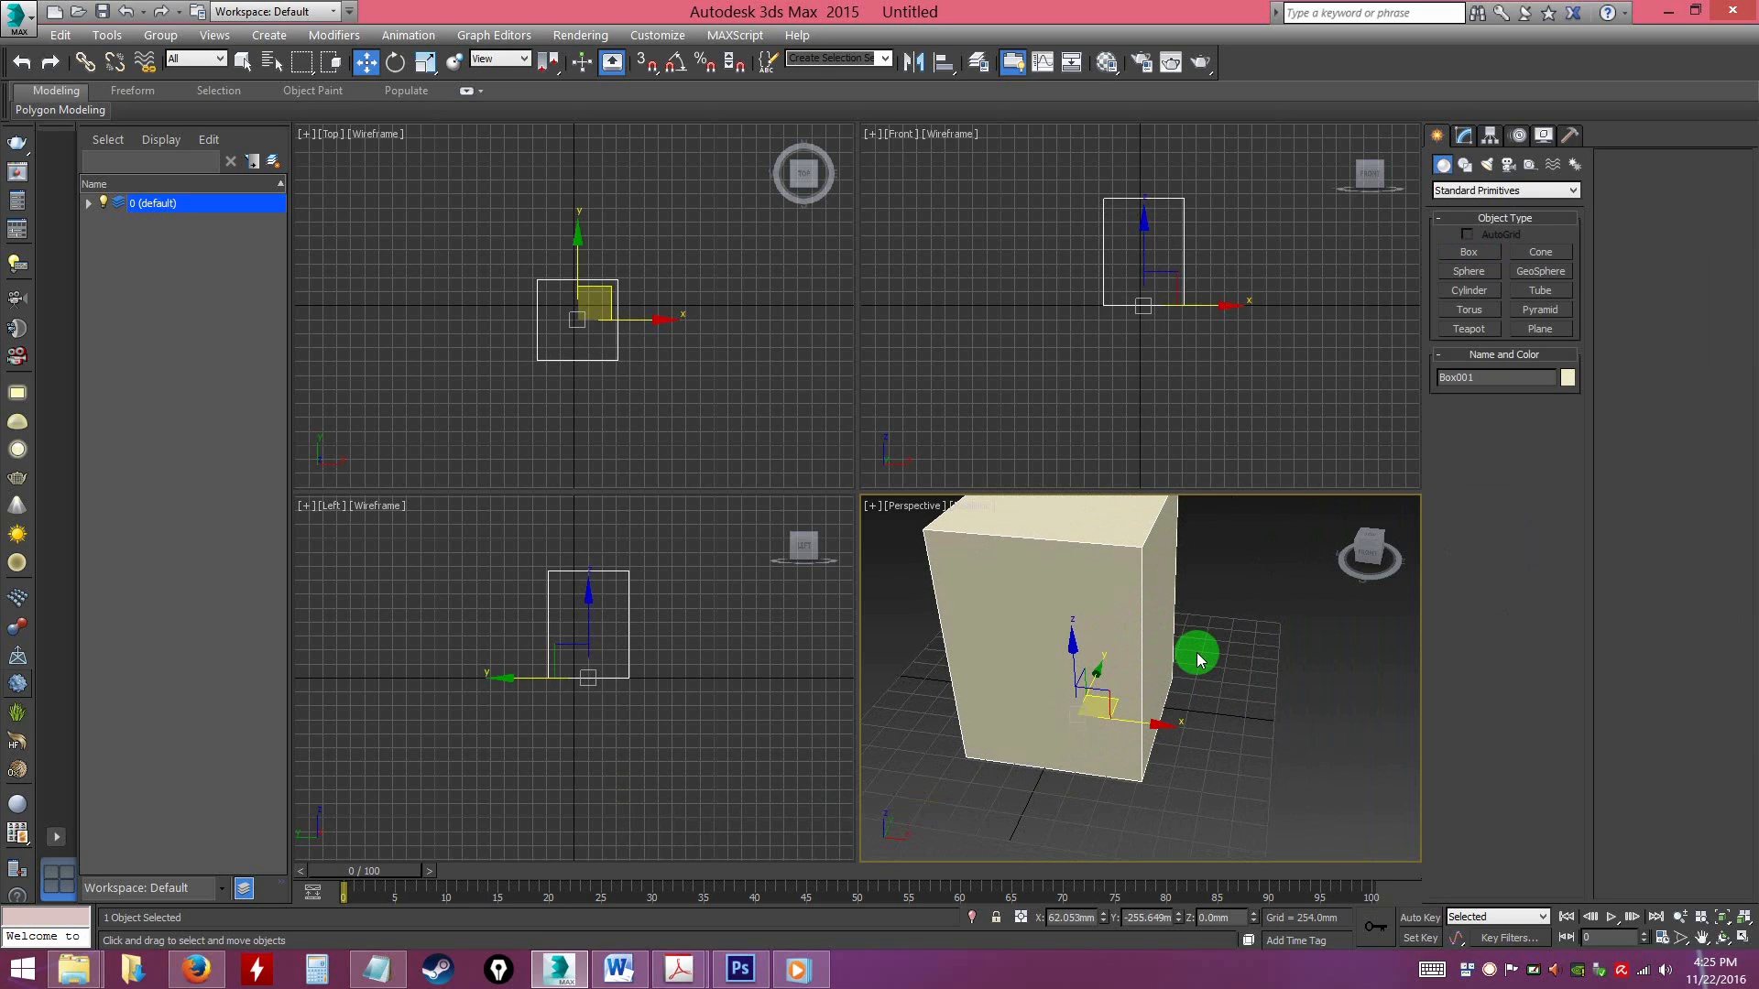
# Select the new box and maximize the Perspective viewport
pyautogui.click(1219, 687)
pyautogui.click(1101, 615)
pyautogui.keyDown('alt'); pyautogui.moveTo(1198, 641); pyautogui.dragTo(1215, 673, button='middle'); pyautogui.keyUp('alt')
pyautogui.hotkey('alt', 'w')
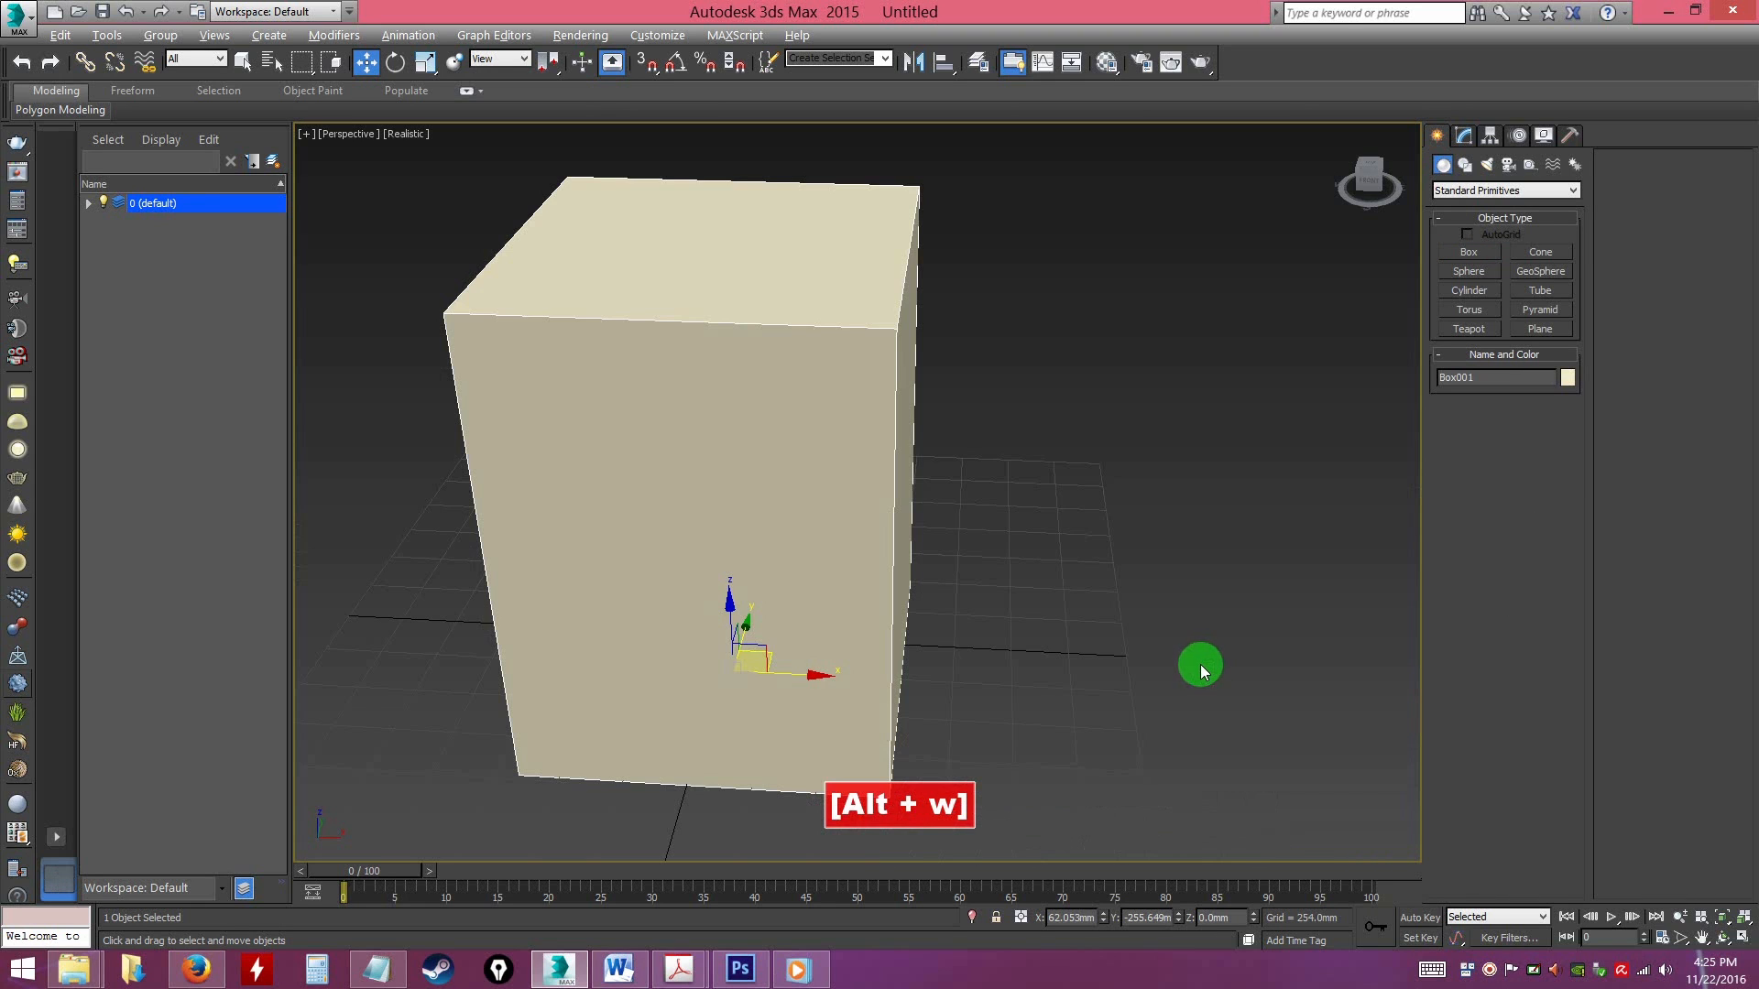
pyautogui.keyDown('alt'); pyautogui.moveTo(1032, 616); pyautogui.dragTo(1048, 546, button='middle'); pyautogui.keyUp('alt')
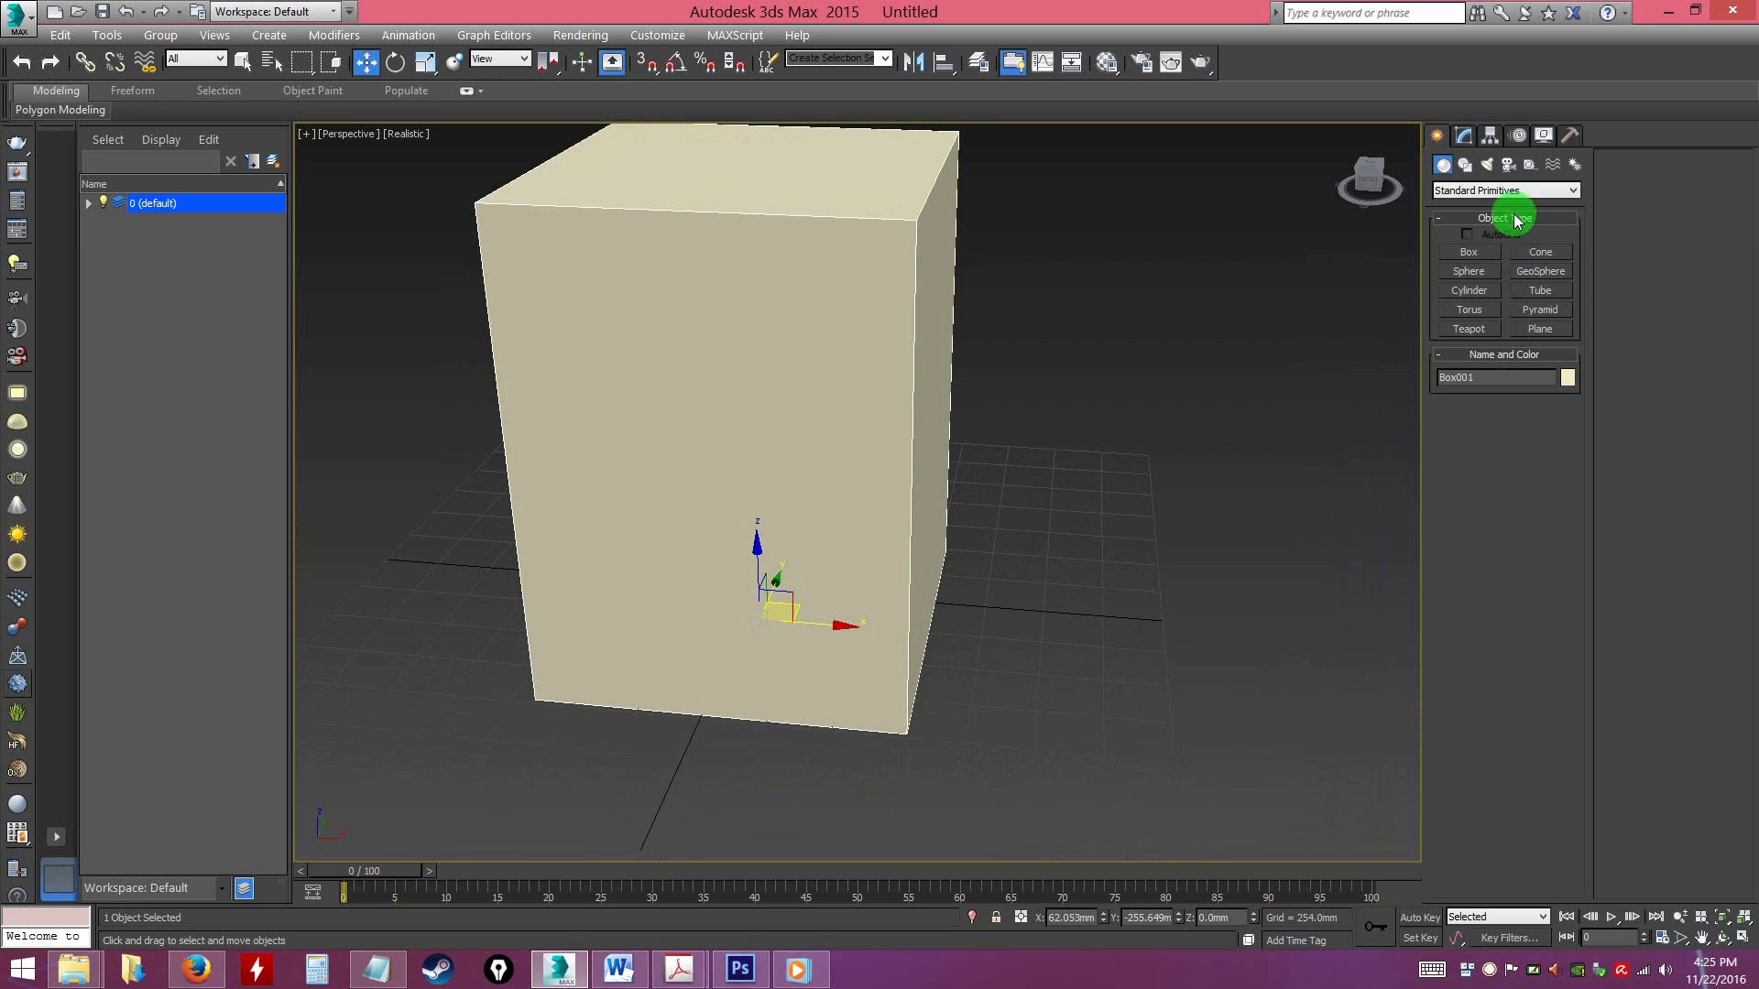
# Start a Tape helper and turn on 3D snapping with Vertex as the only snap target
pyautogui.click(1530, 166)
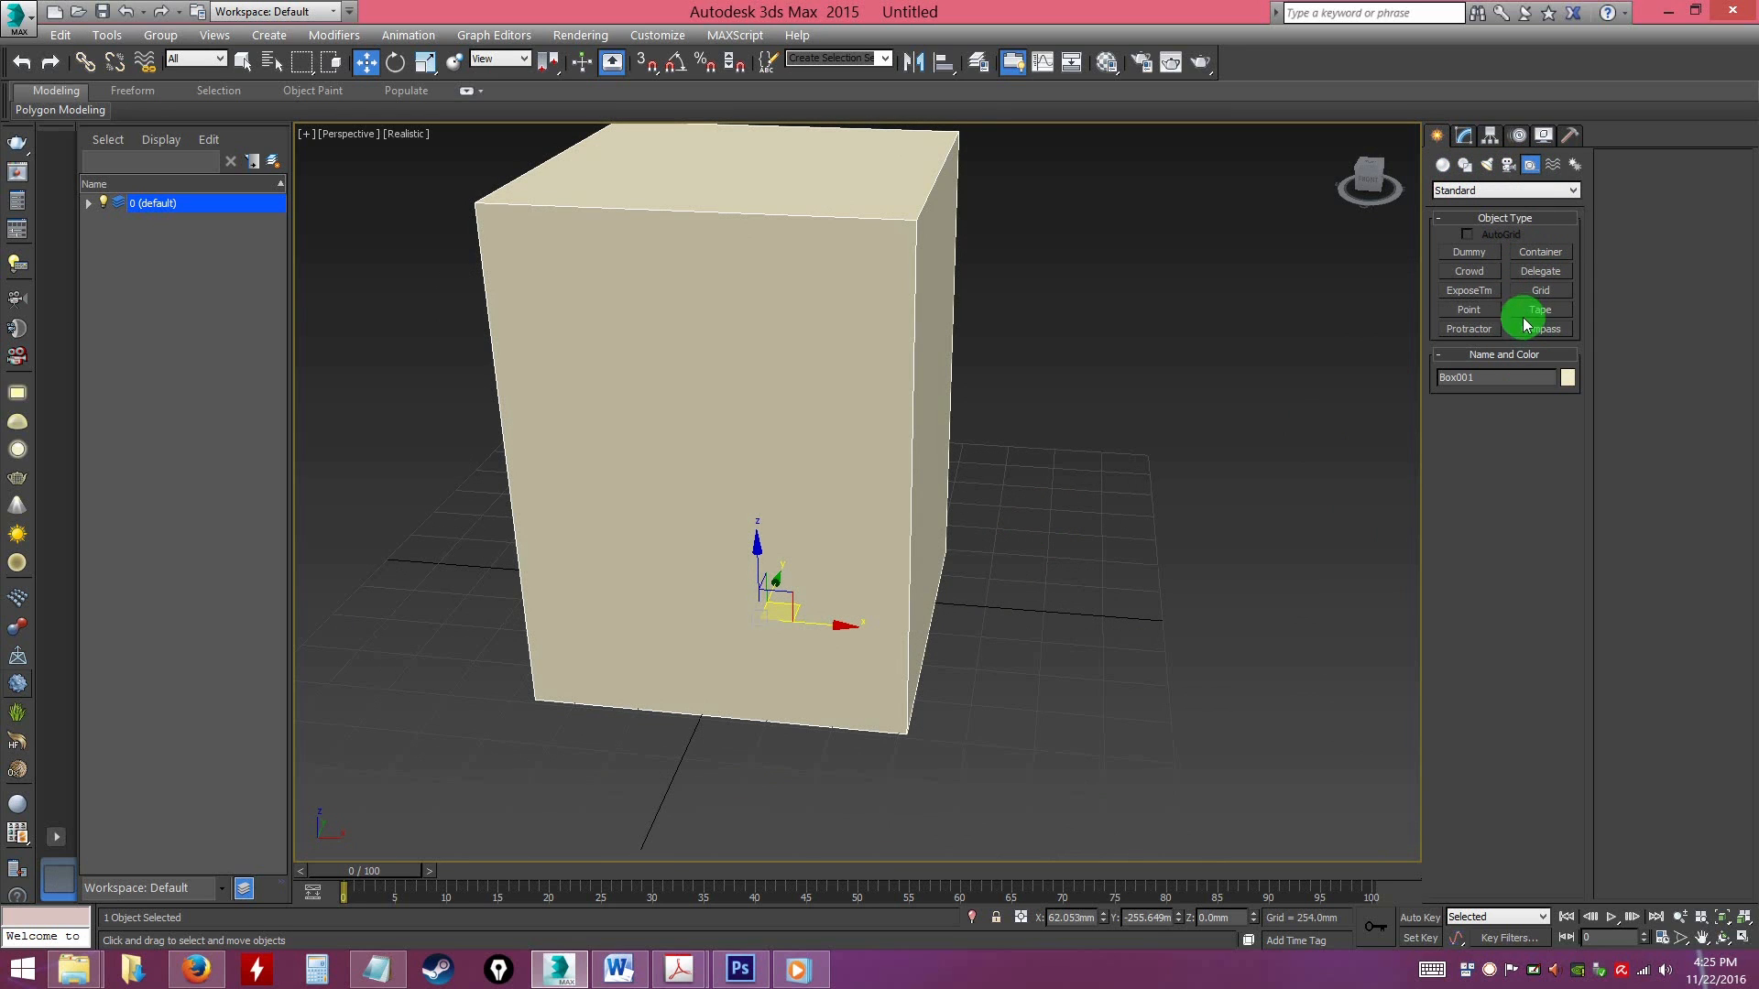
pyautogui.click(1541, 311)
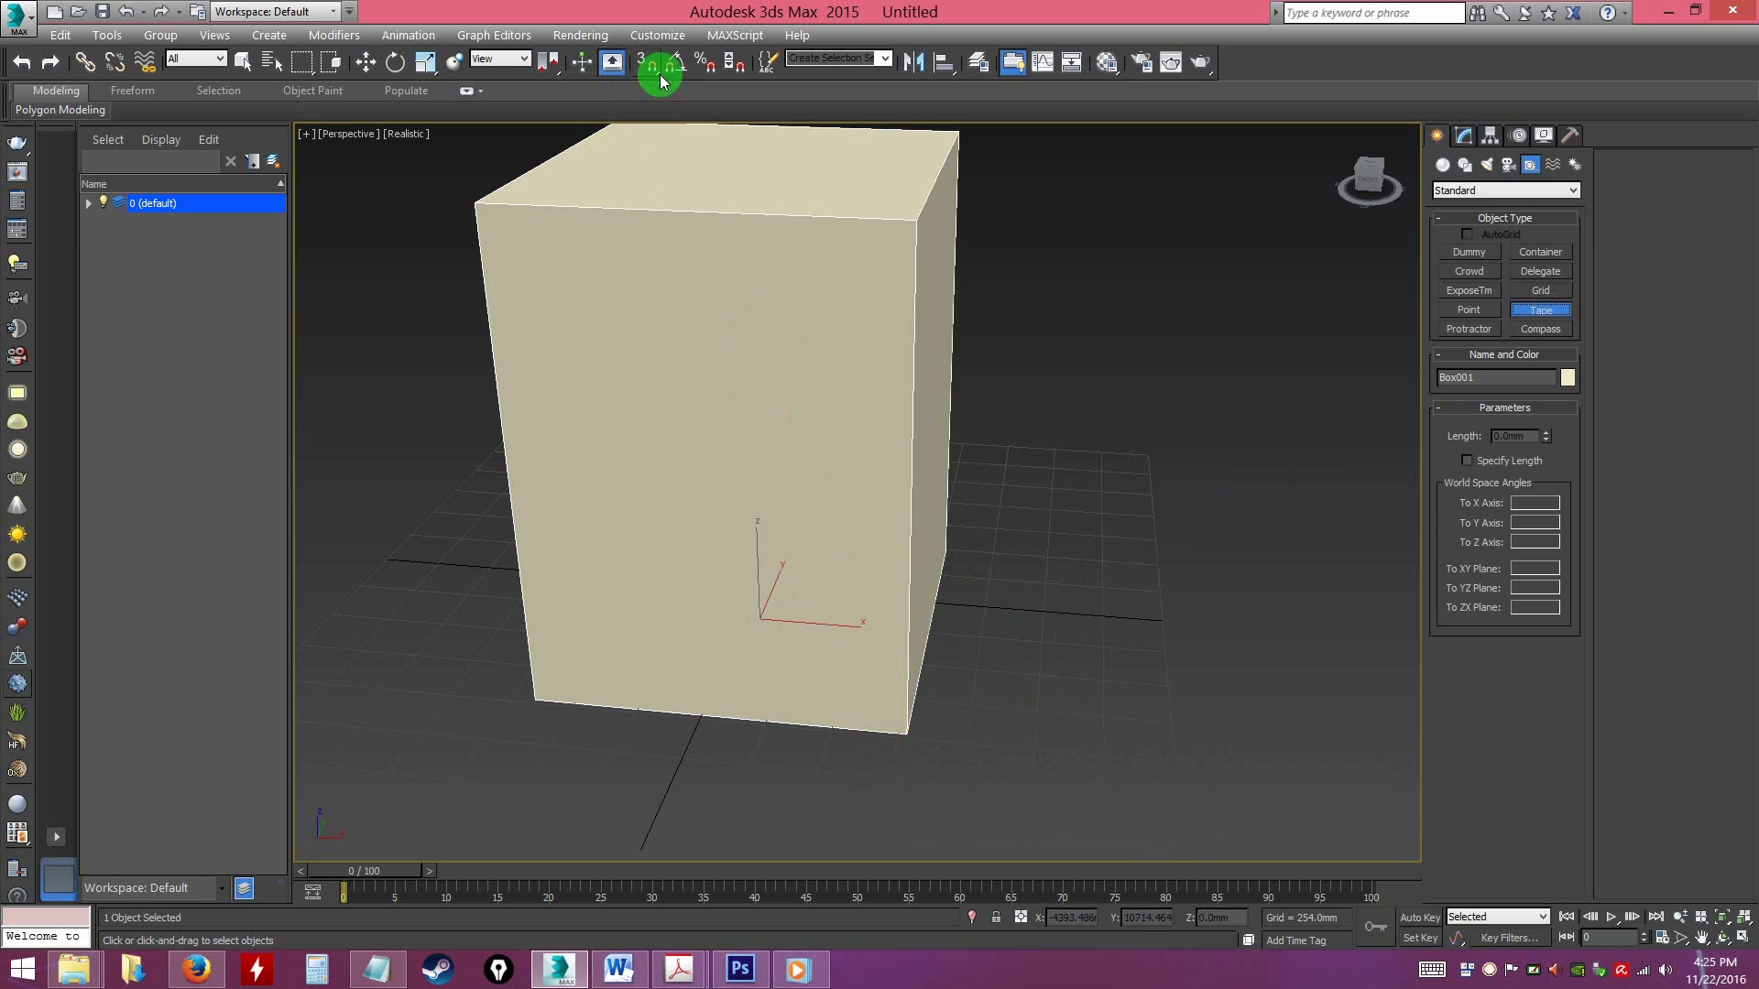
pyautogui.press('ctrl')
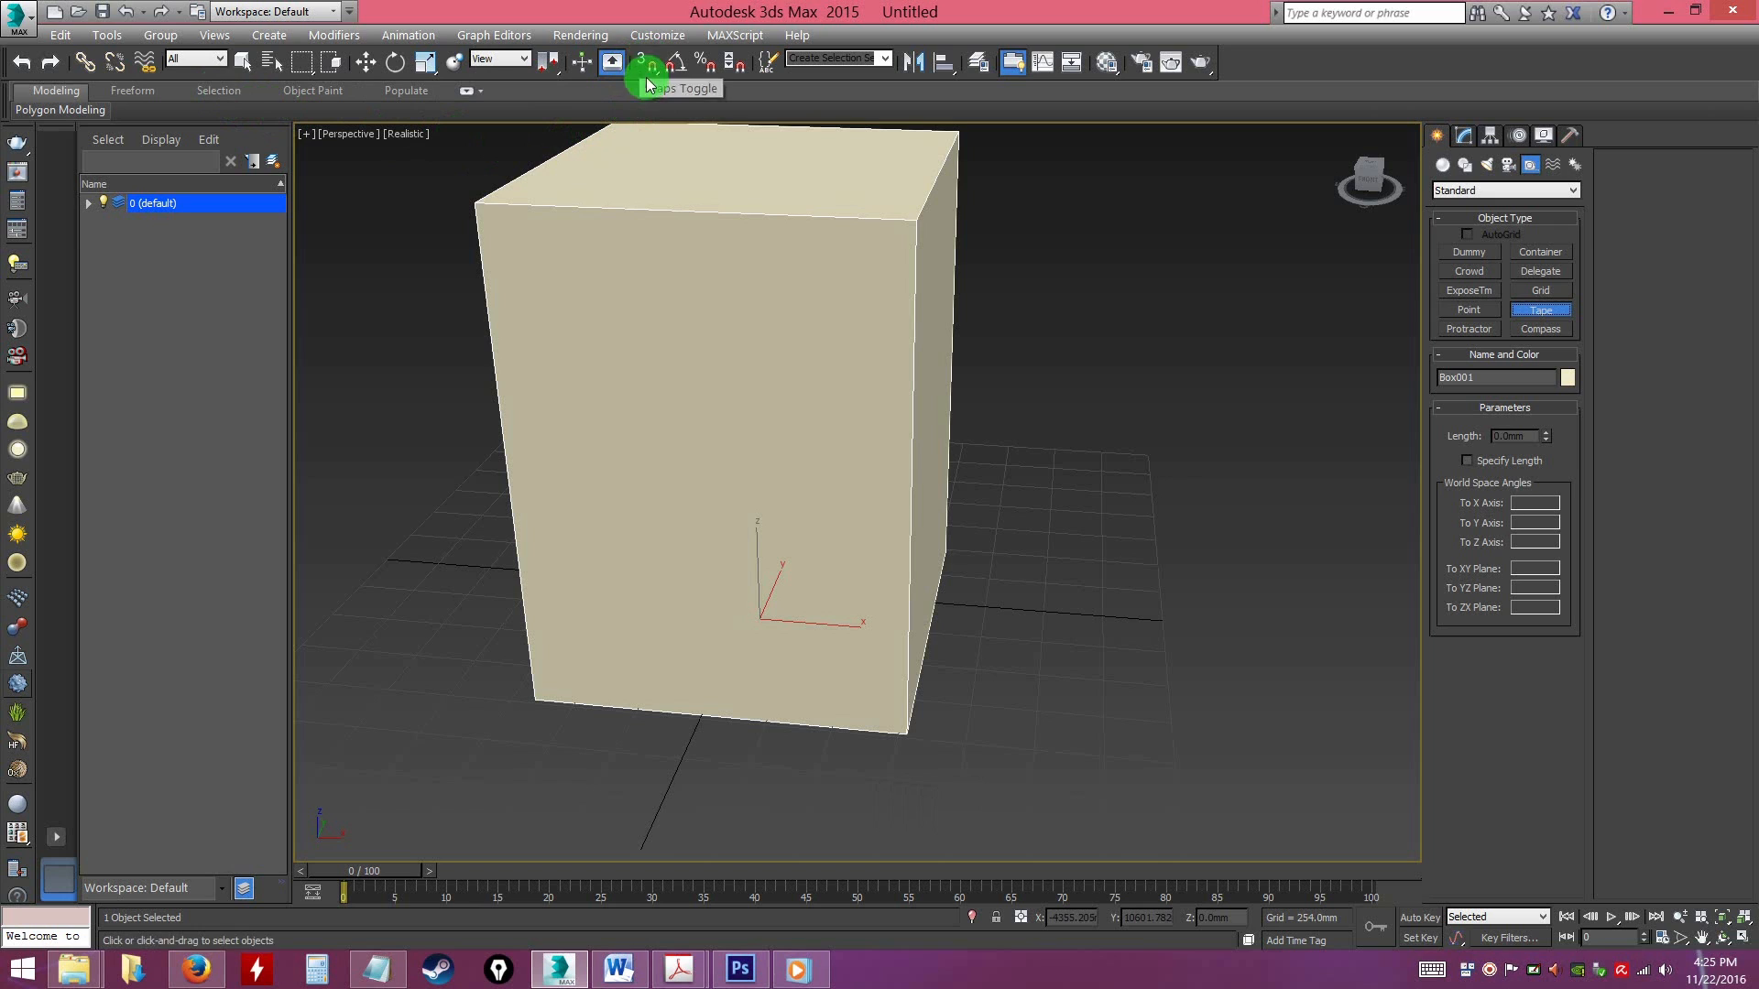
pyautogui.rightClick(647, 63)
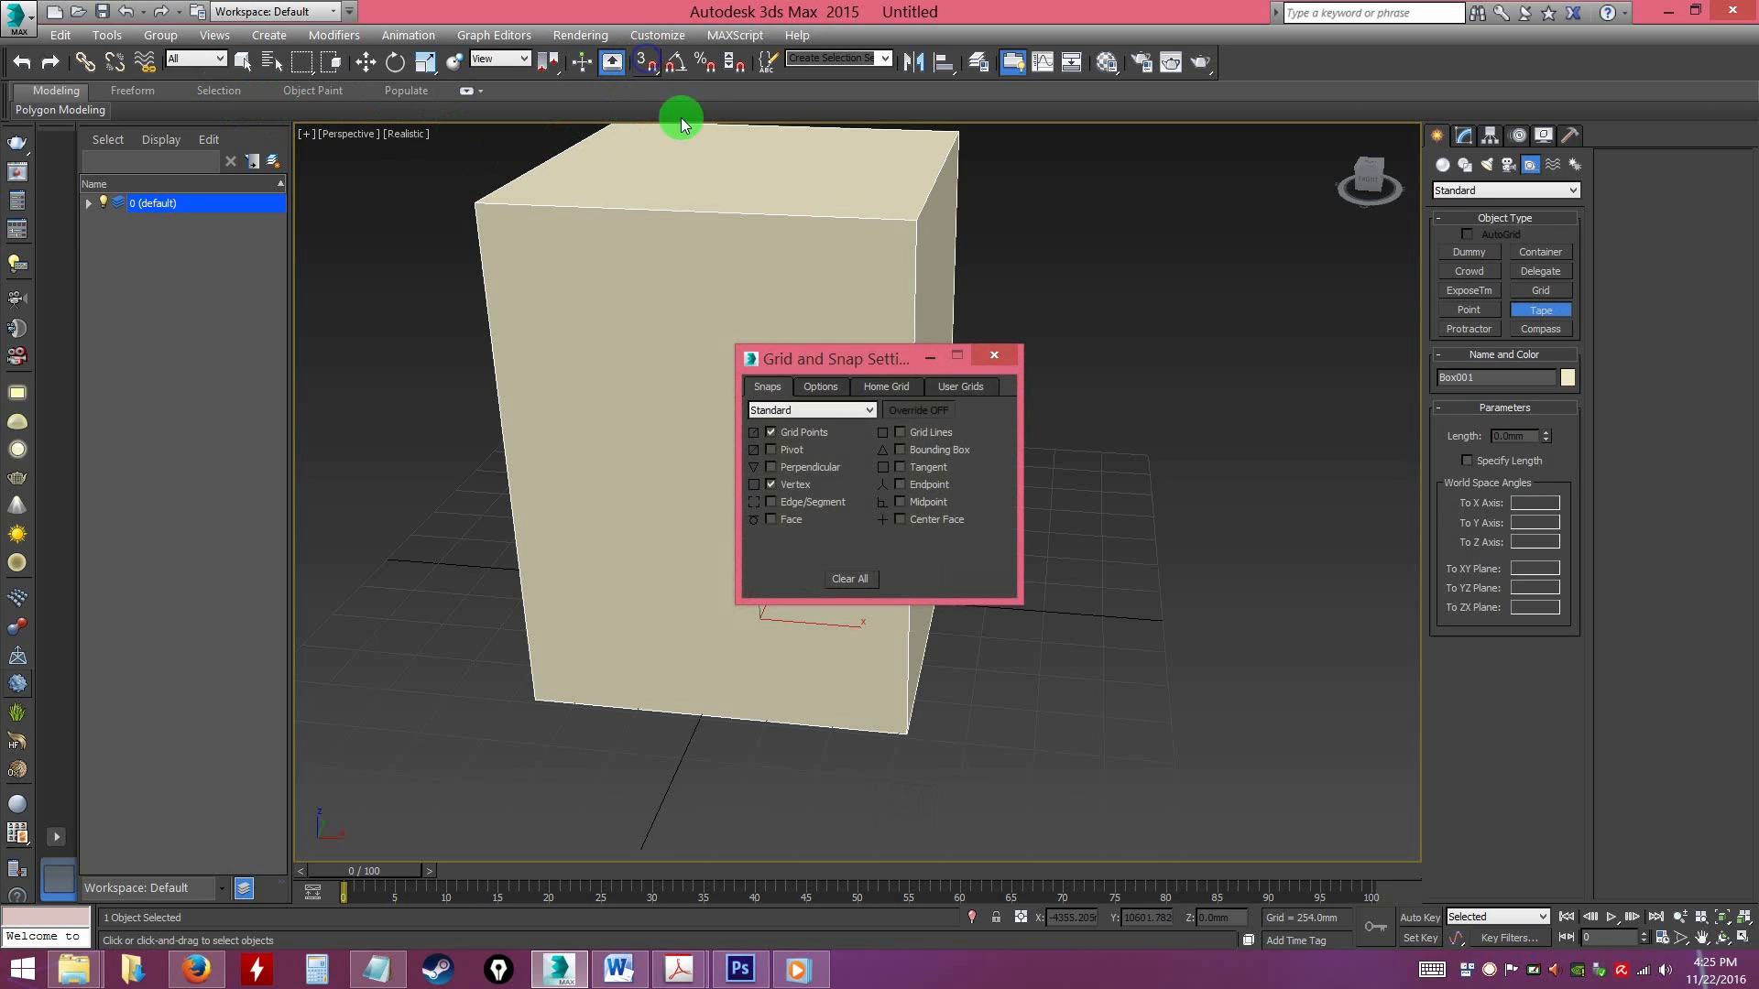
pyautogui.click(785, 485)
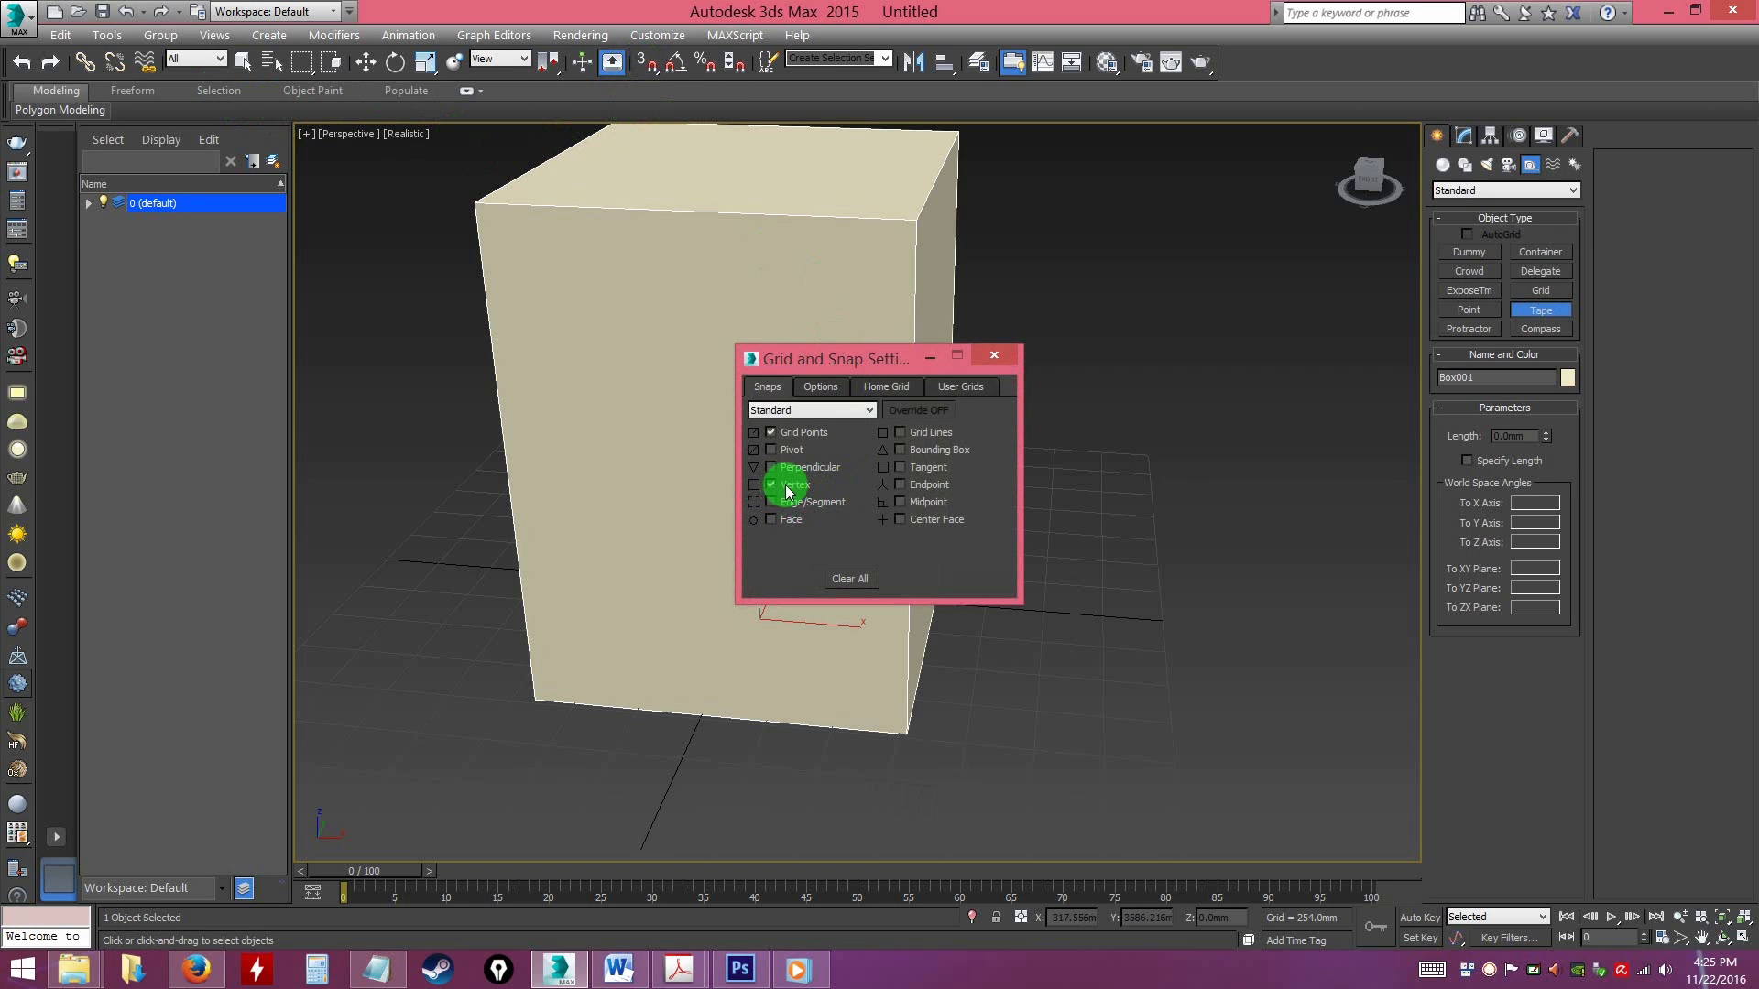
pyautogui.click(772, 434)
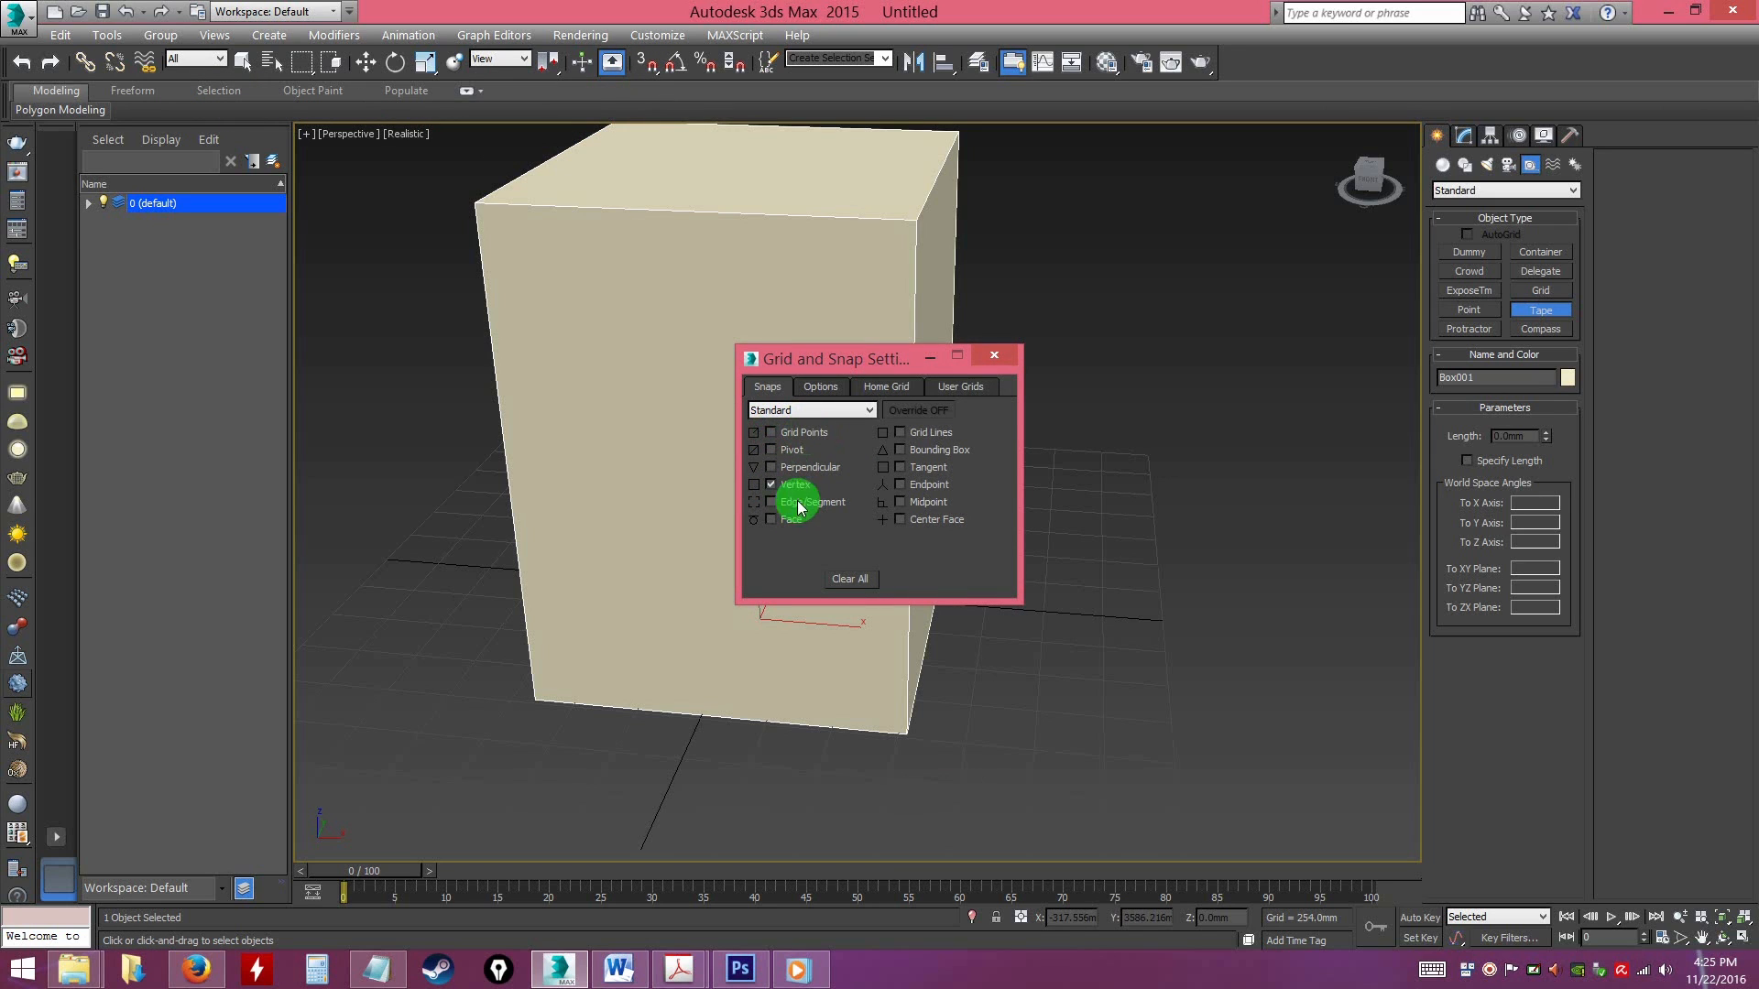
pyautogui.click(994, 355)
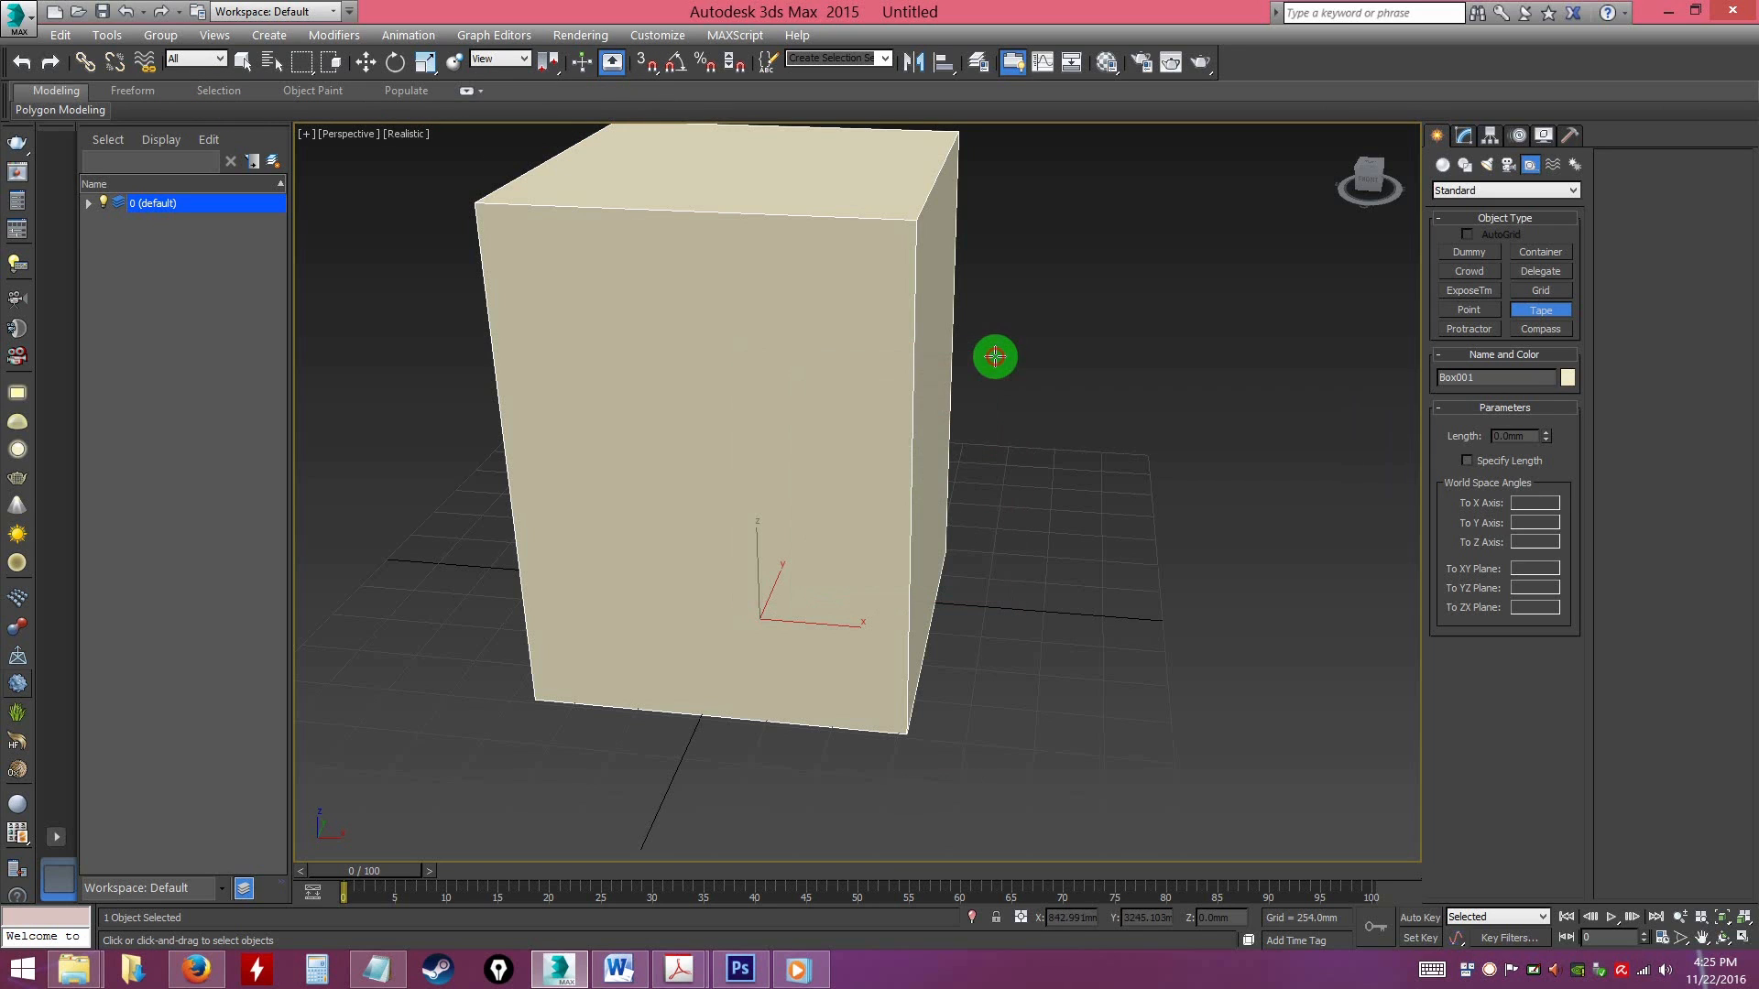
pyautogui.click(647, 61)
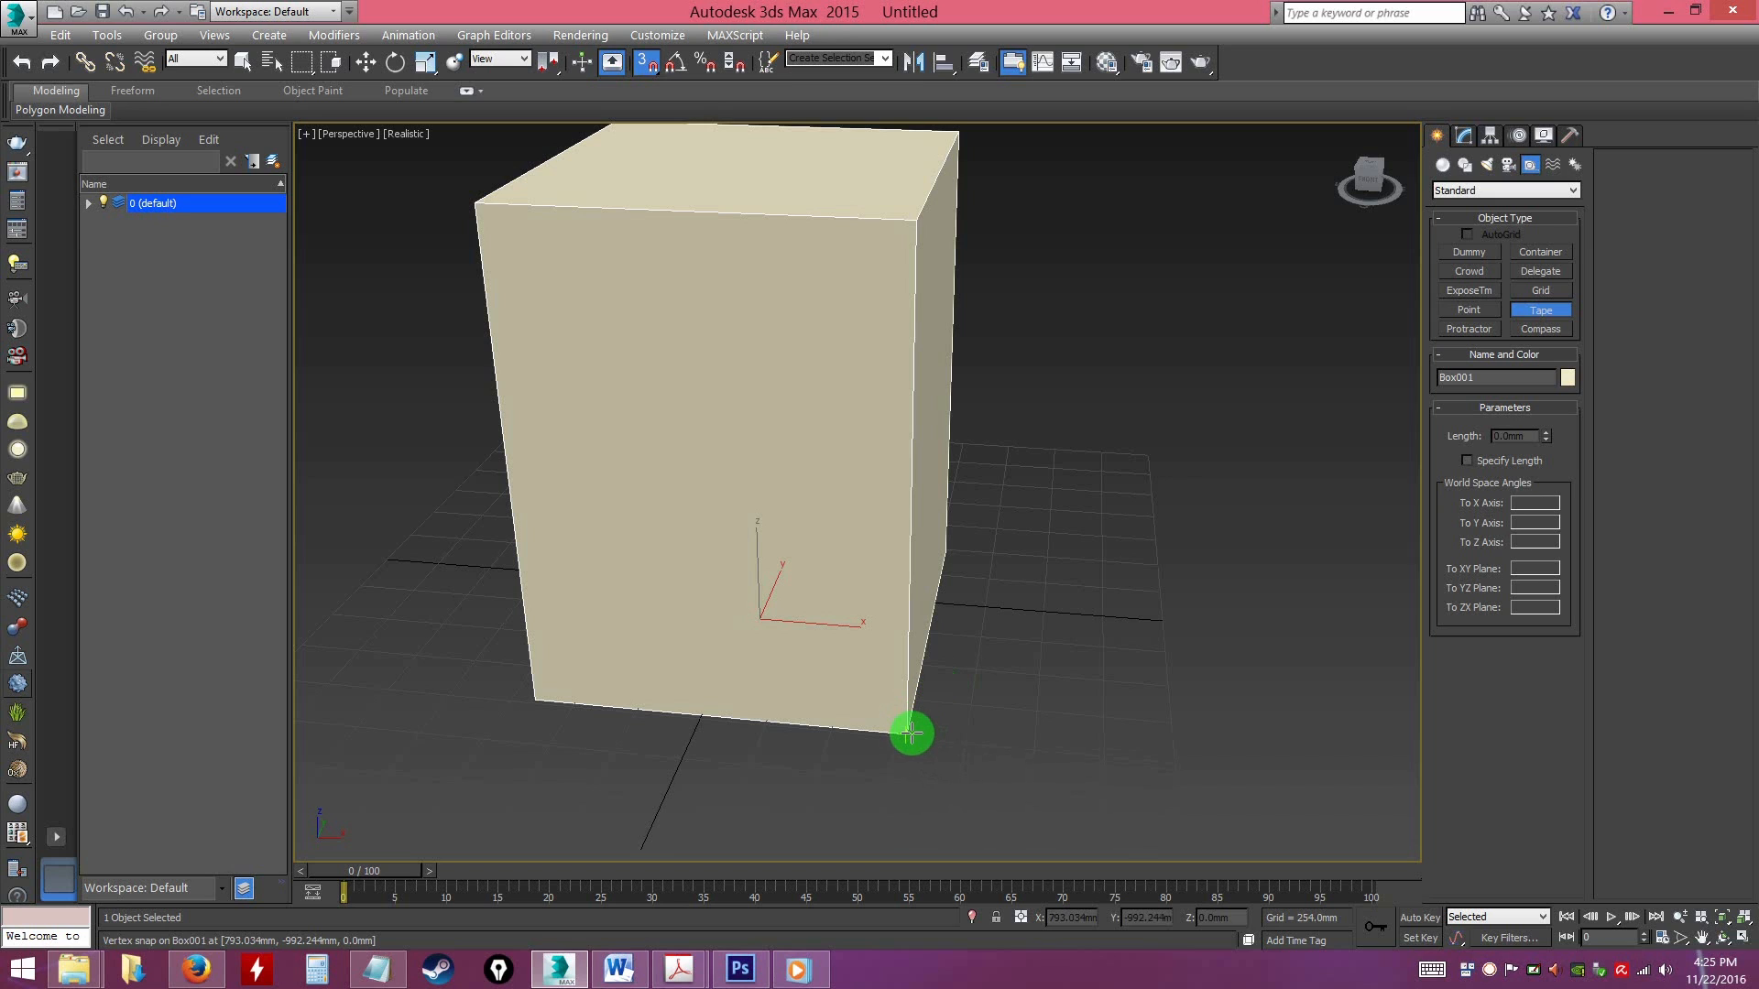
# Stretch the tape along the box's front-right vertical edge from its bottom vertex to its top vertex
pyautogui.moveTo(911, 733); pyautogui.dragTo(907, 229)
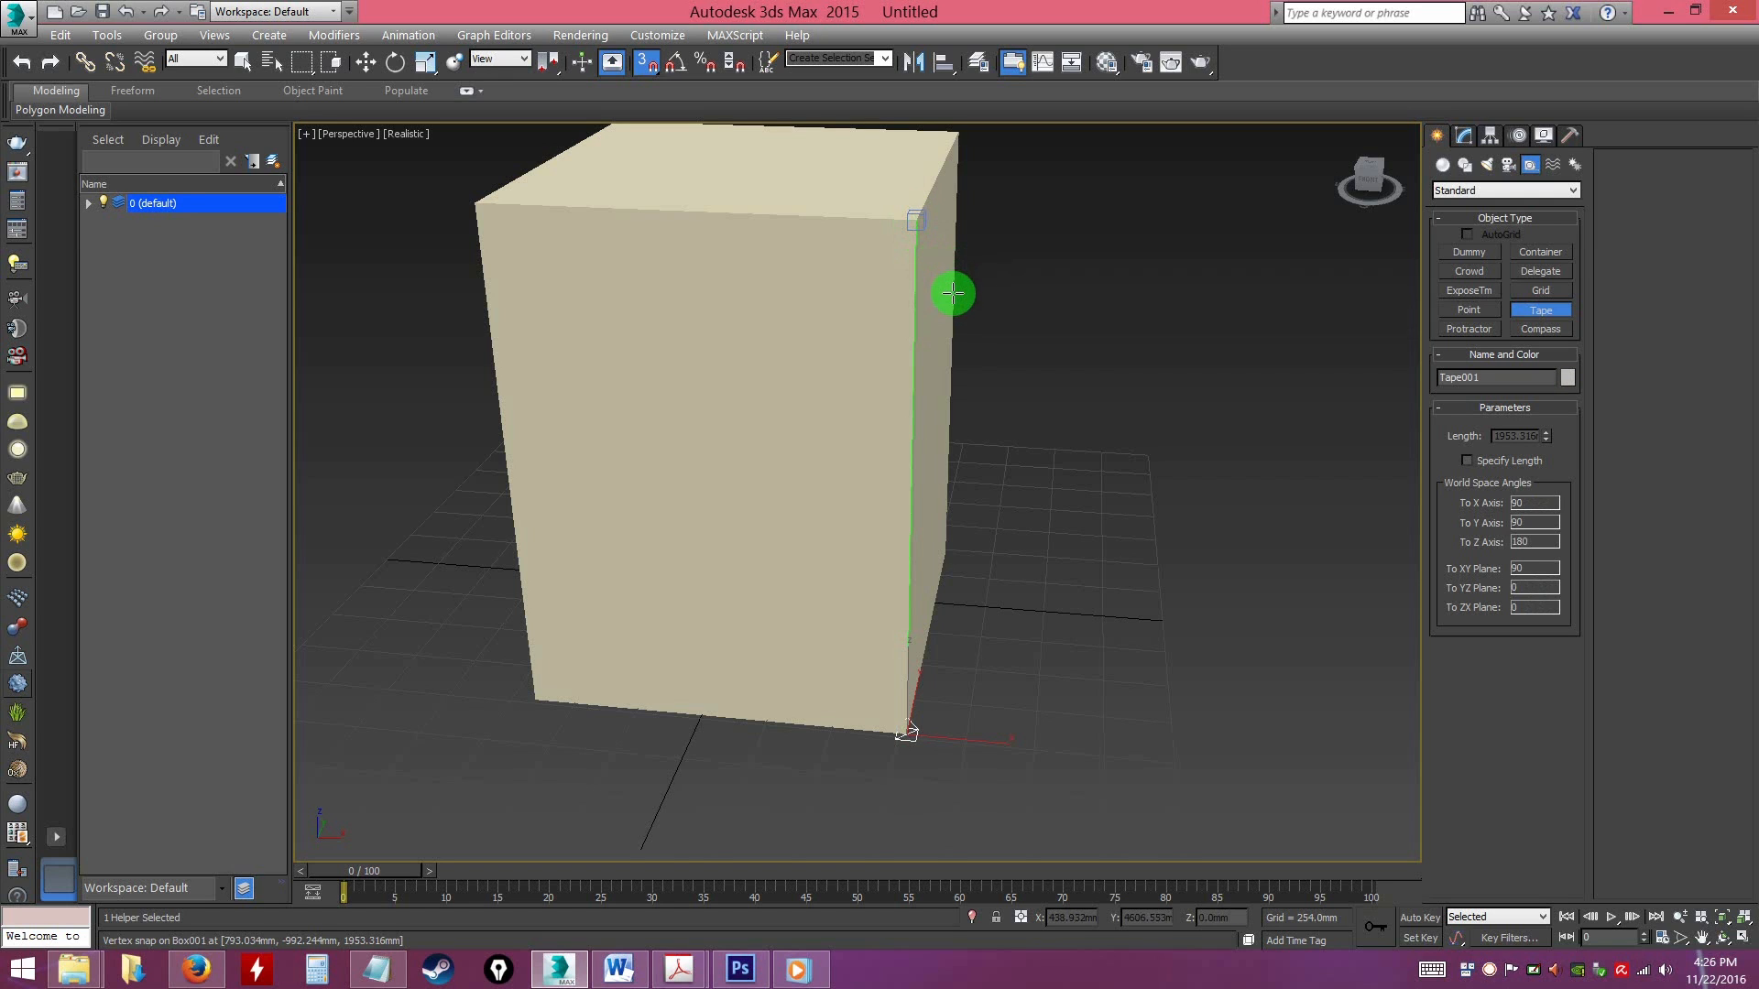
pyautogui.rightClick(1066, 379)
pyautogui.click(1062, 448)
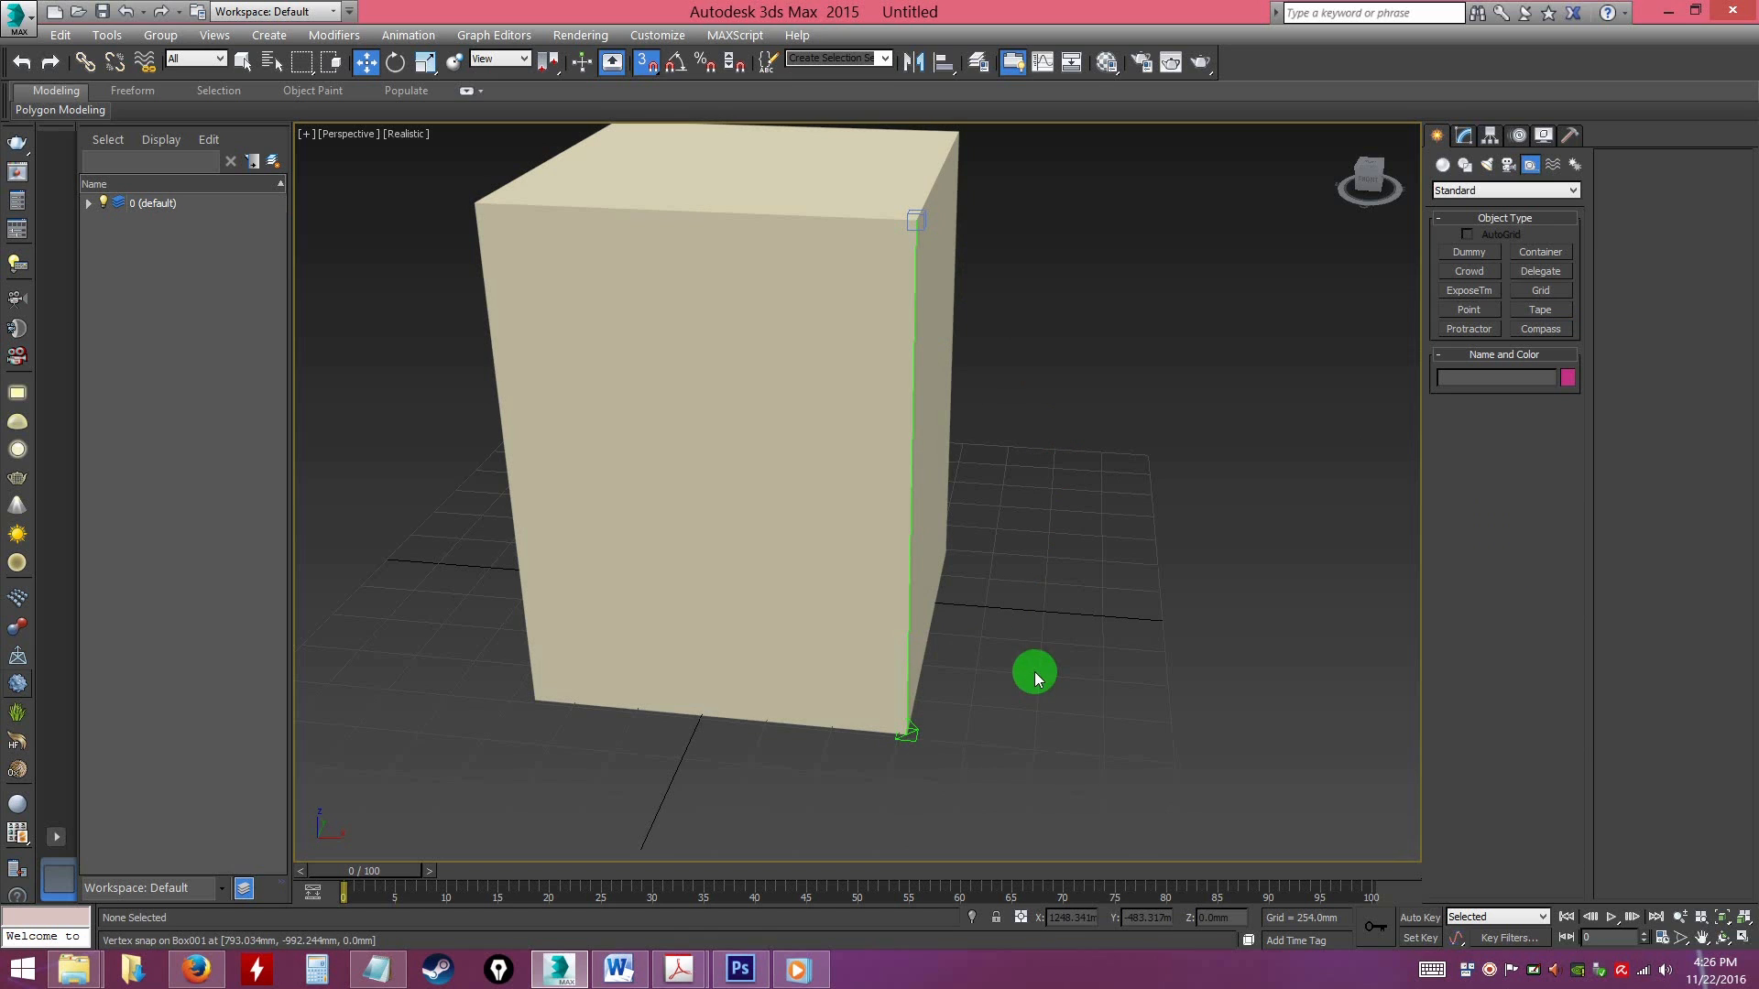
# Inspect the tape's length in its modify parameters and turn off 3D snapping
pyautogui.click(1465, 137)
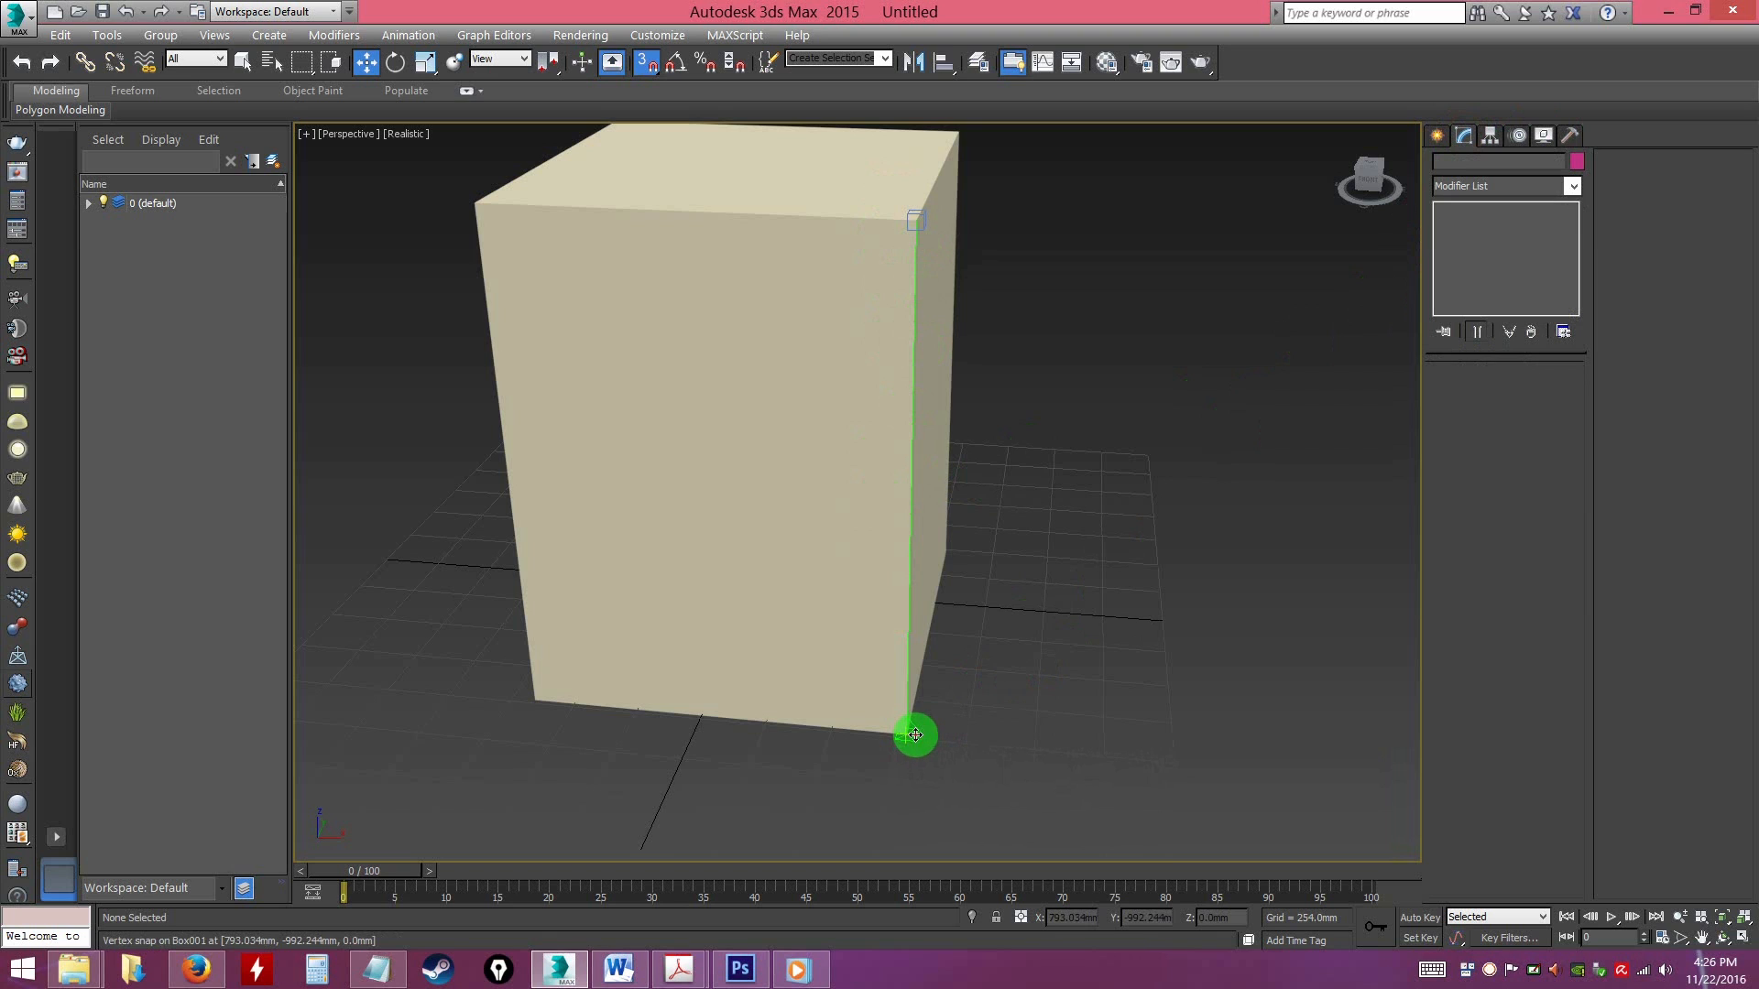
pyautogui.moveTo(915, 734); pyautogui.dragTo(915, 734)
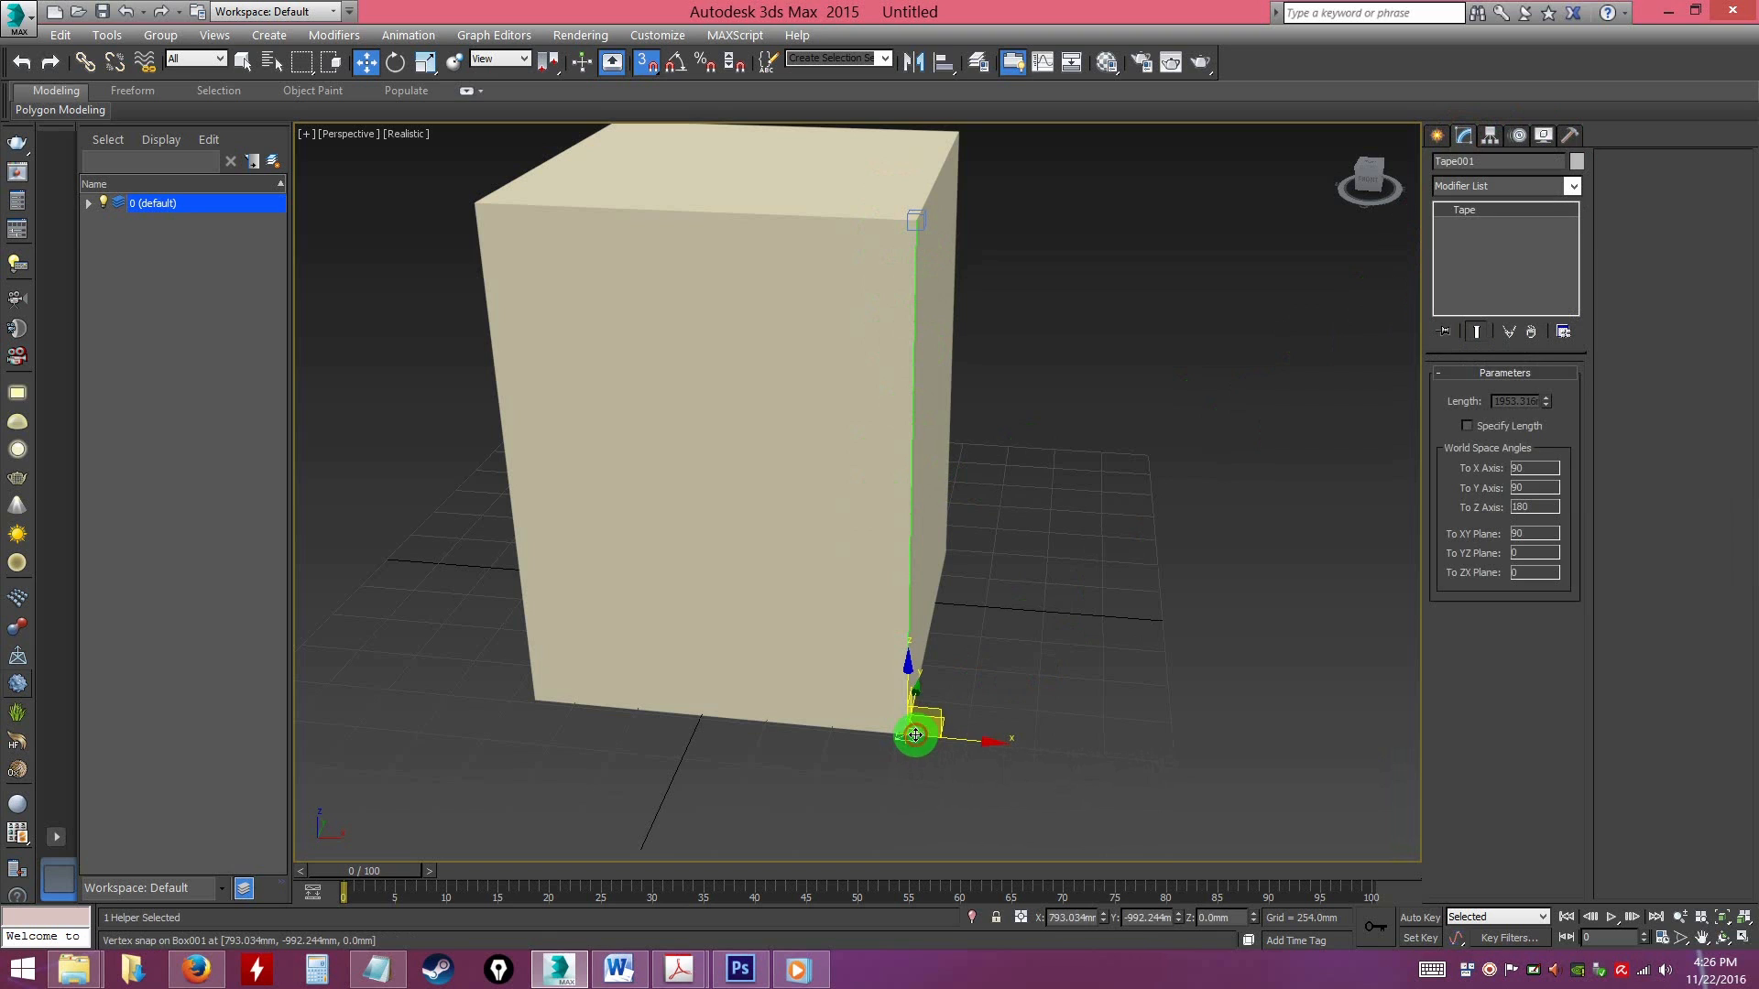
pyautogui.click(646, 65)
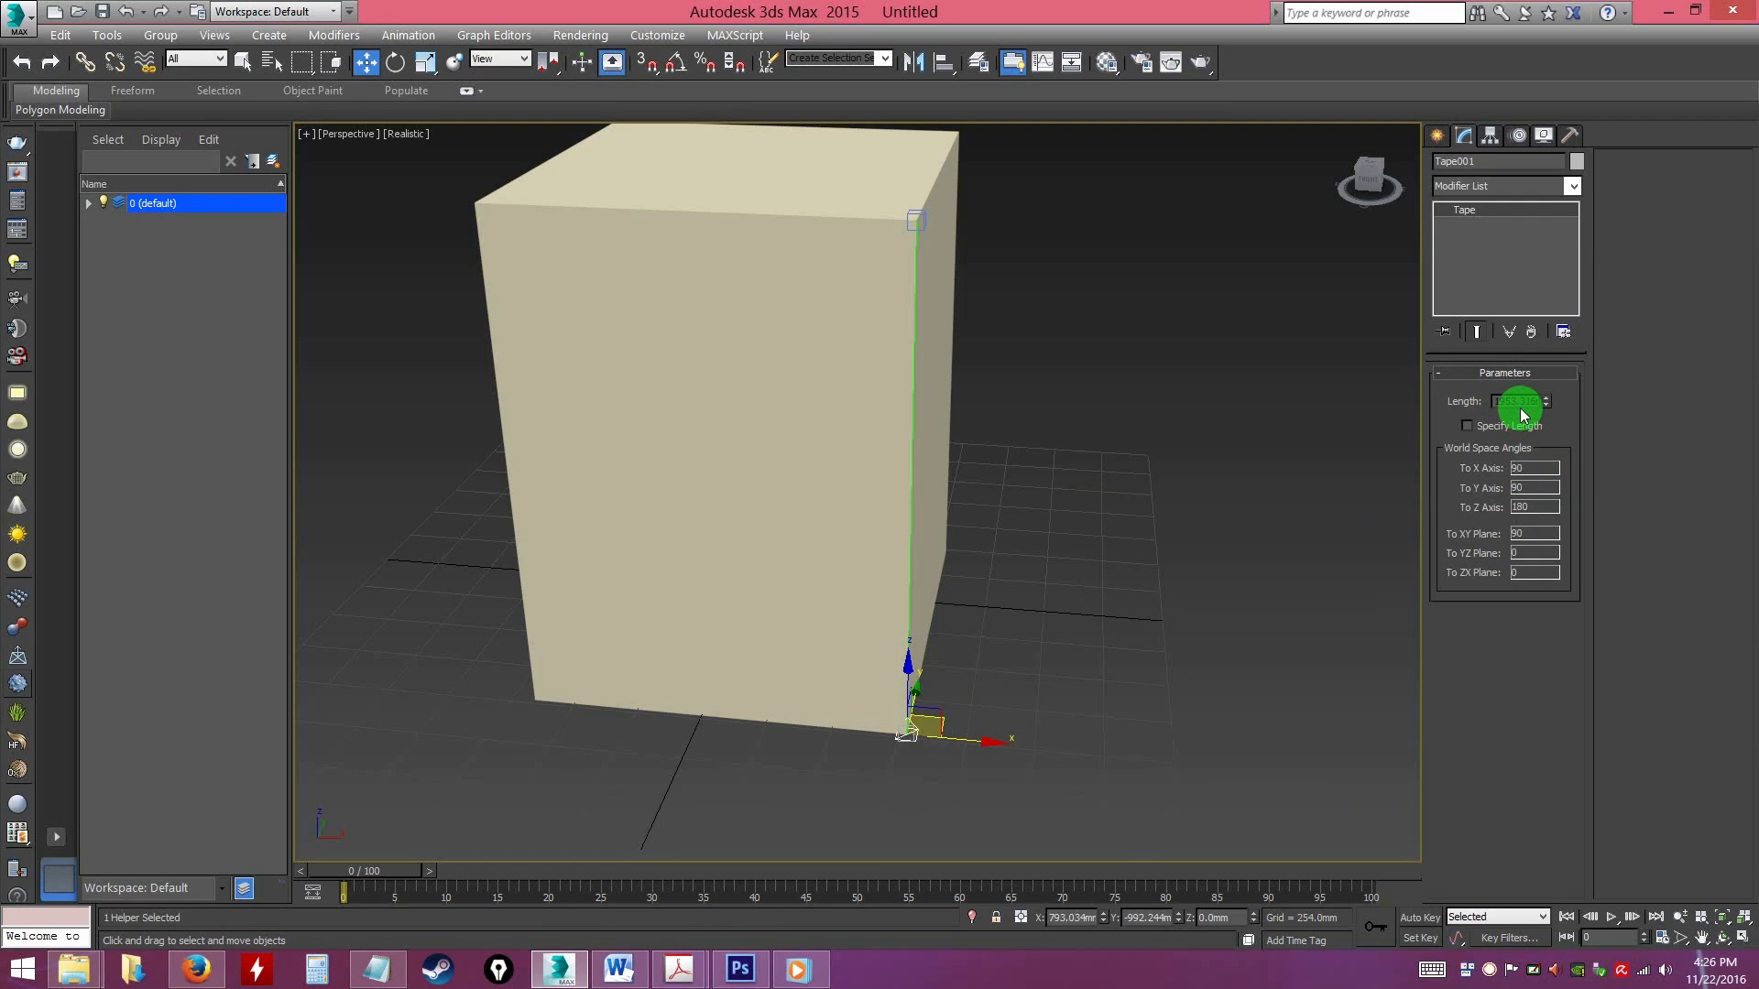
pyautogui.click(1045, 519)
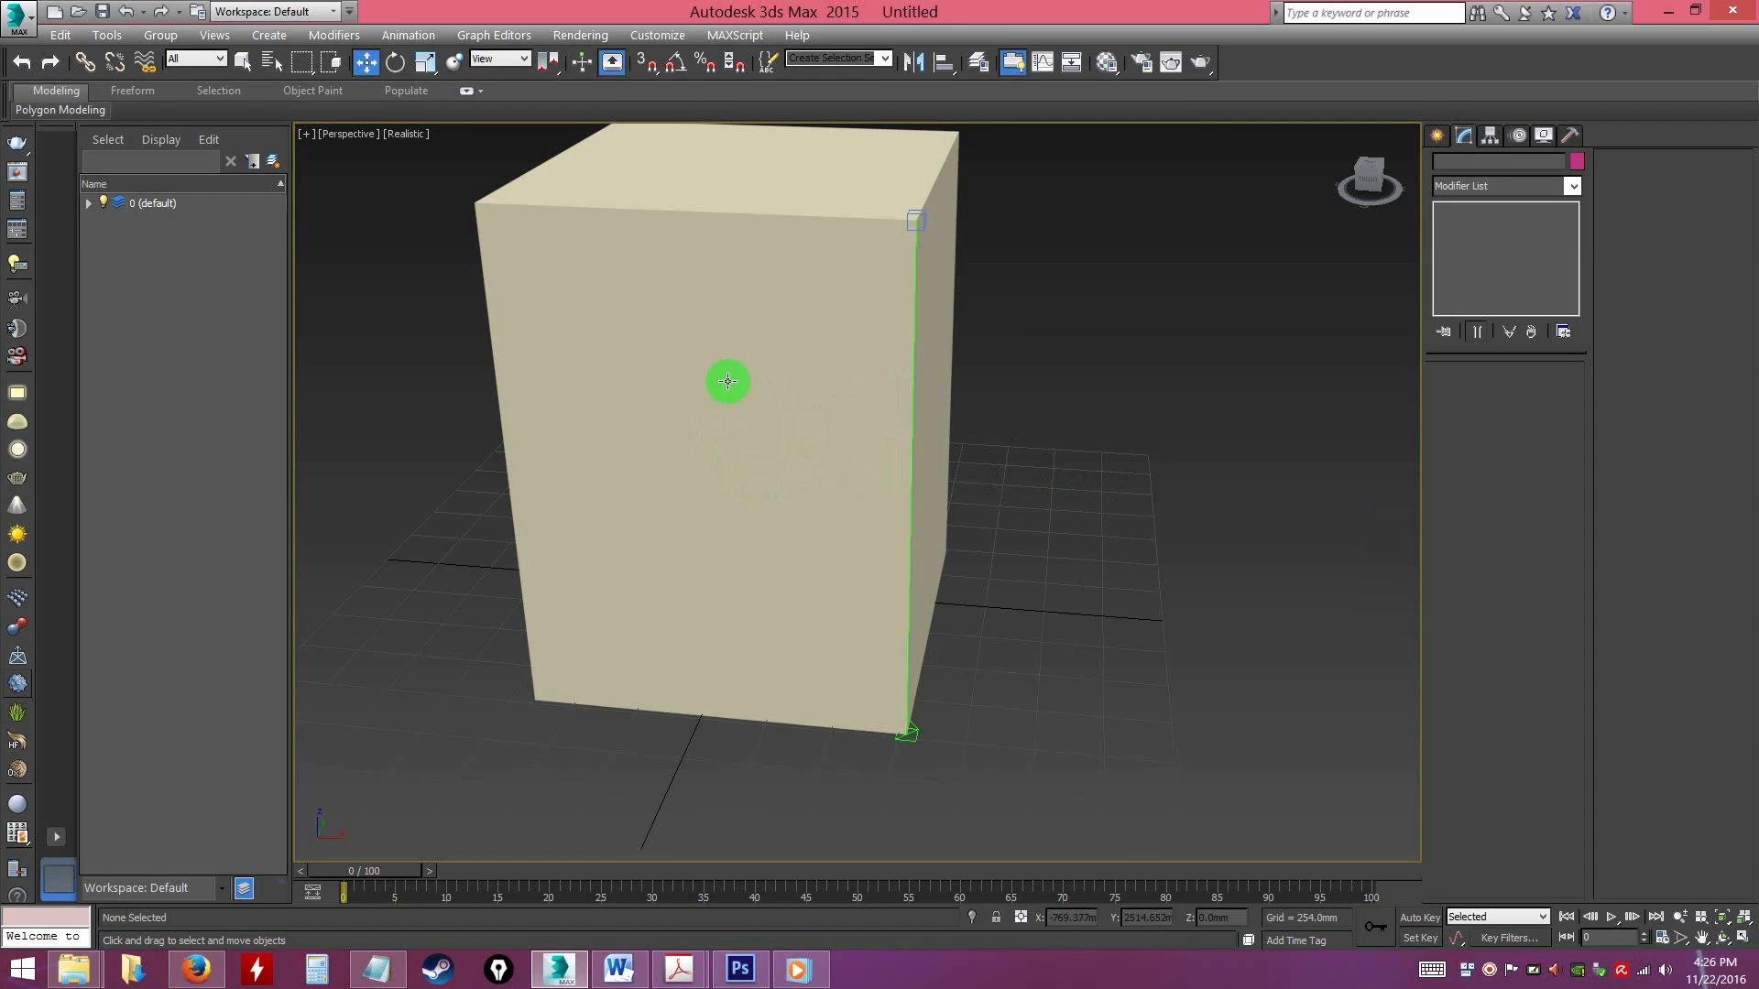
# Compare the box's Height parameter with the length reported by the tape
pyautogui.click(700, 373)
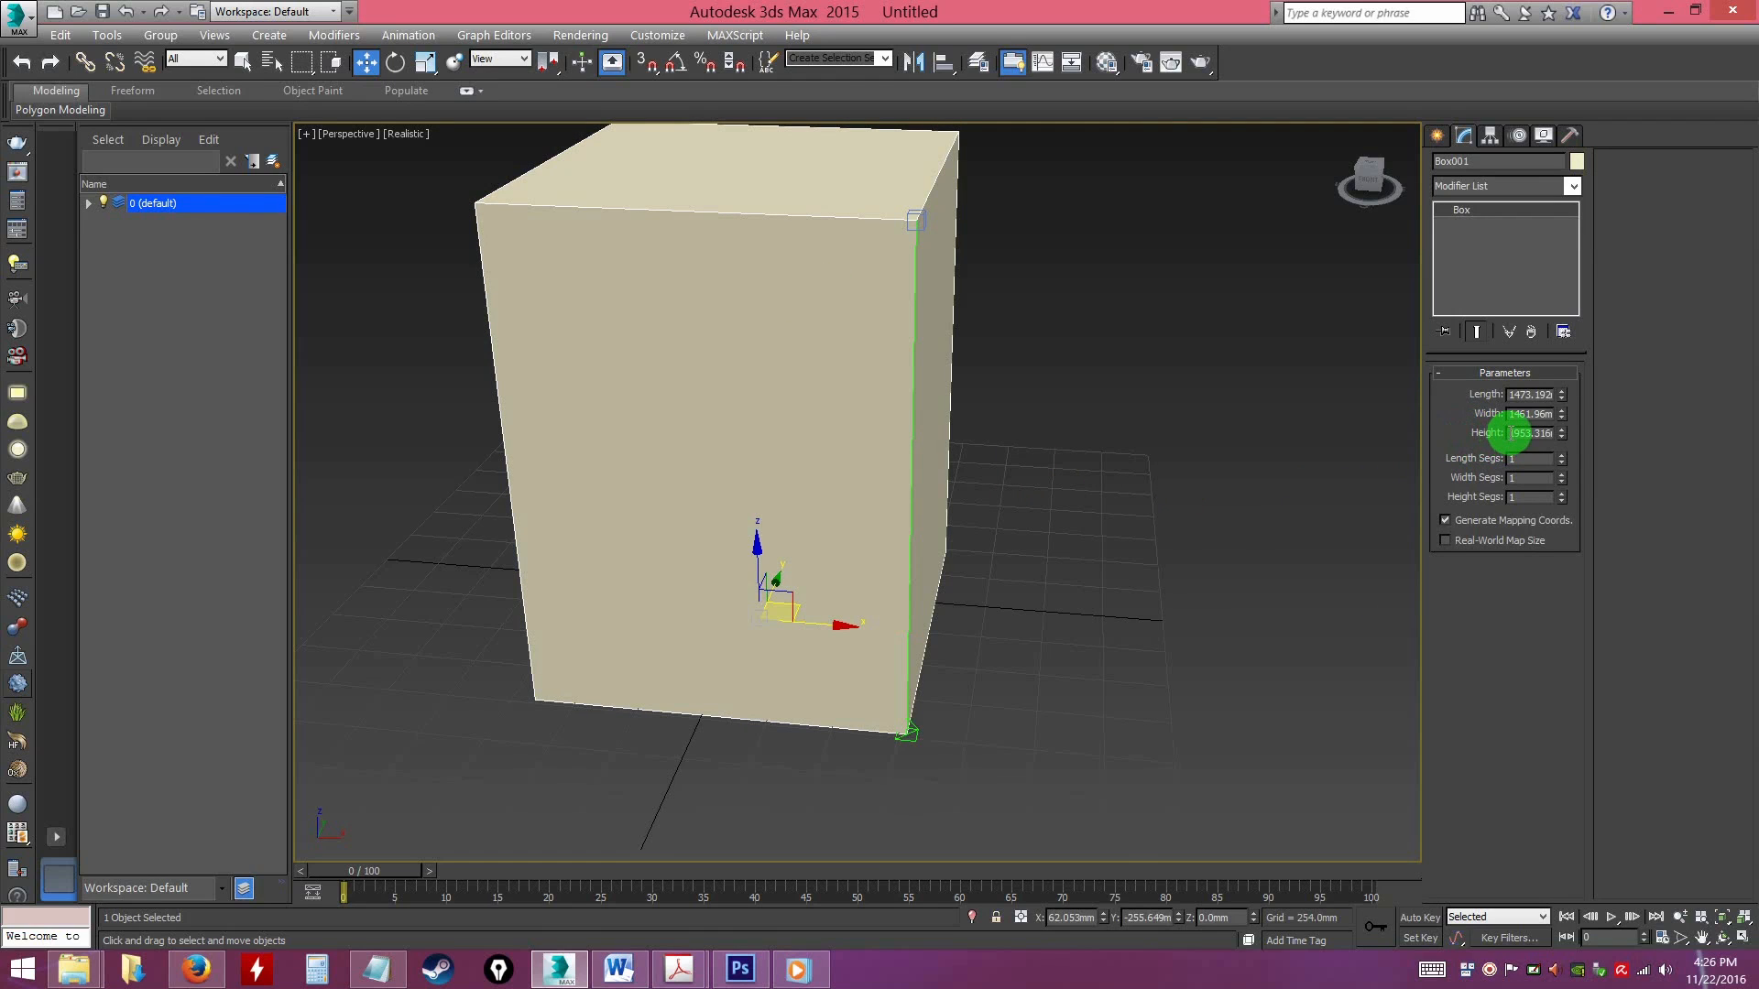
pyautogui.moveTo(1510, 434)
pyautogui.mouseDown()
pyautogui.moveTo(1569, 436)
pyautogui.moveTo(1488, 443)
pyautogui.mouseUp()
pyautogui.moveTo(1549, 437)
pyautogui.mouseDown()
pyautogui.moveTo(1512, 439)
pyautogui.moveTo(1579, 432)
pyautogui.moveTo(1535, 438)
pyautogui.mouseUp()
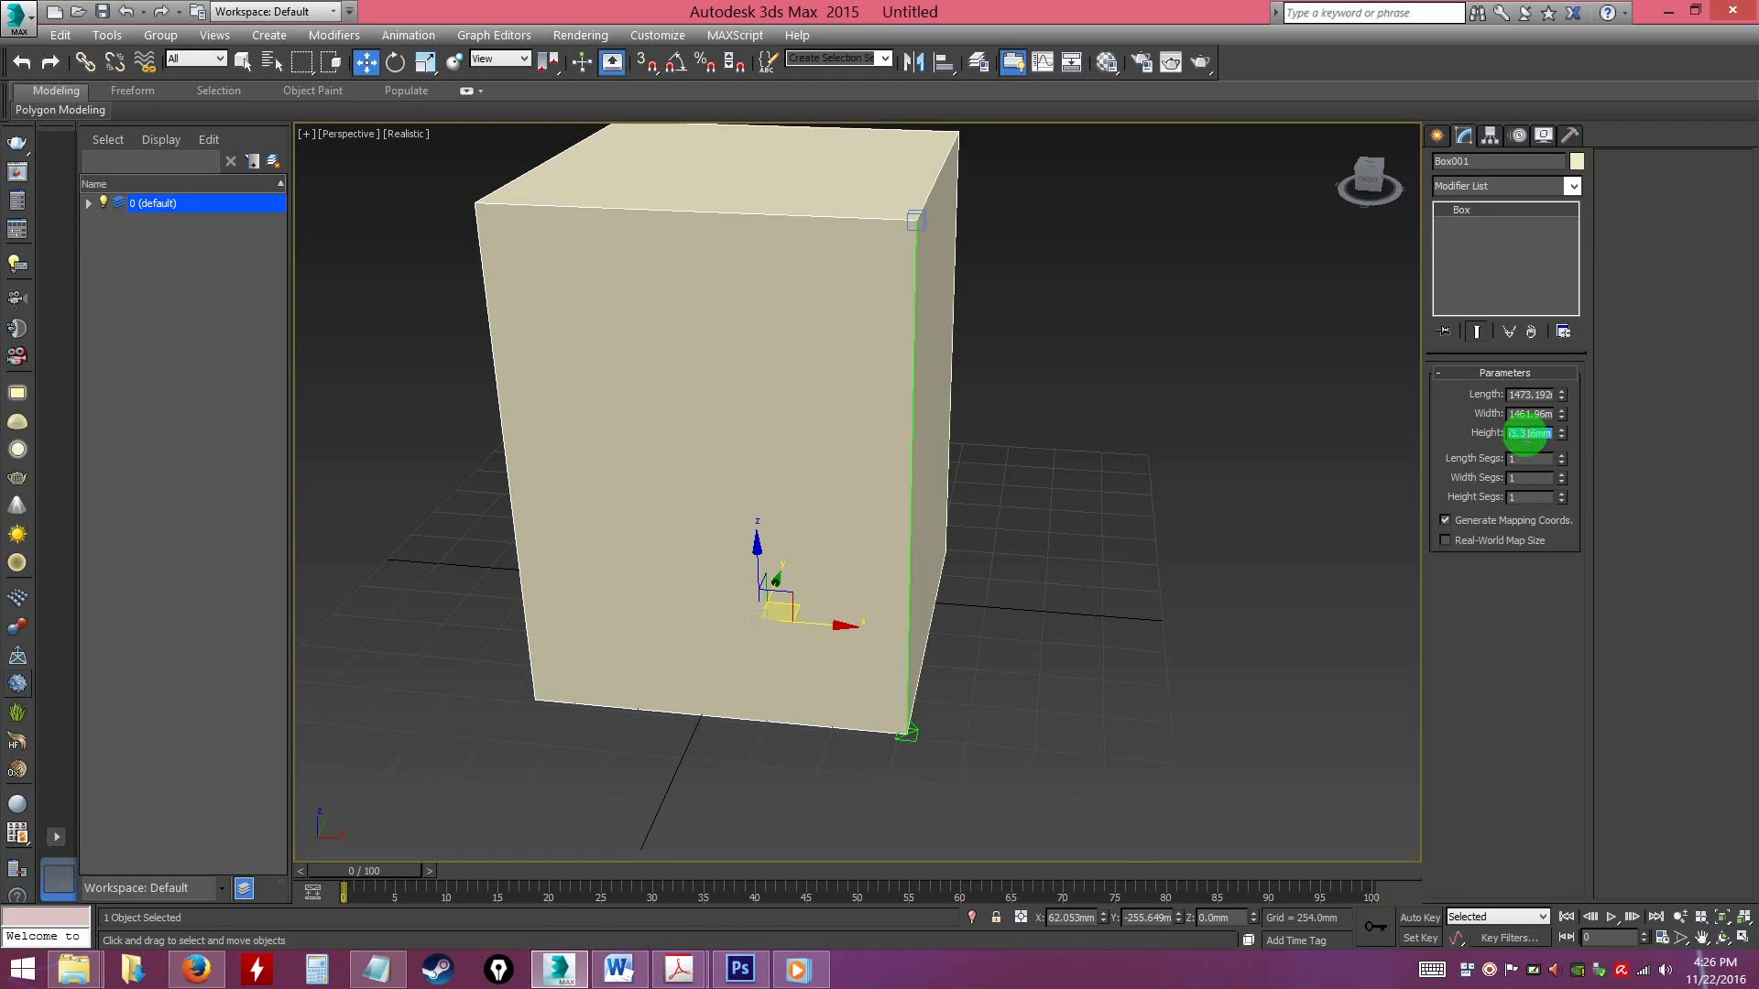
pyautogui.click(926, 731)
pyautogui.click(914, 732)
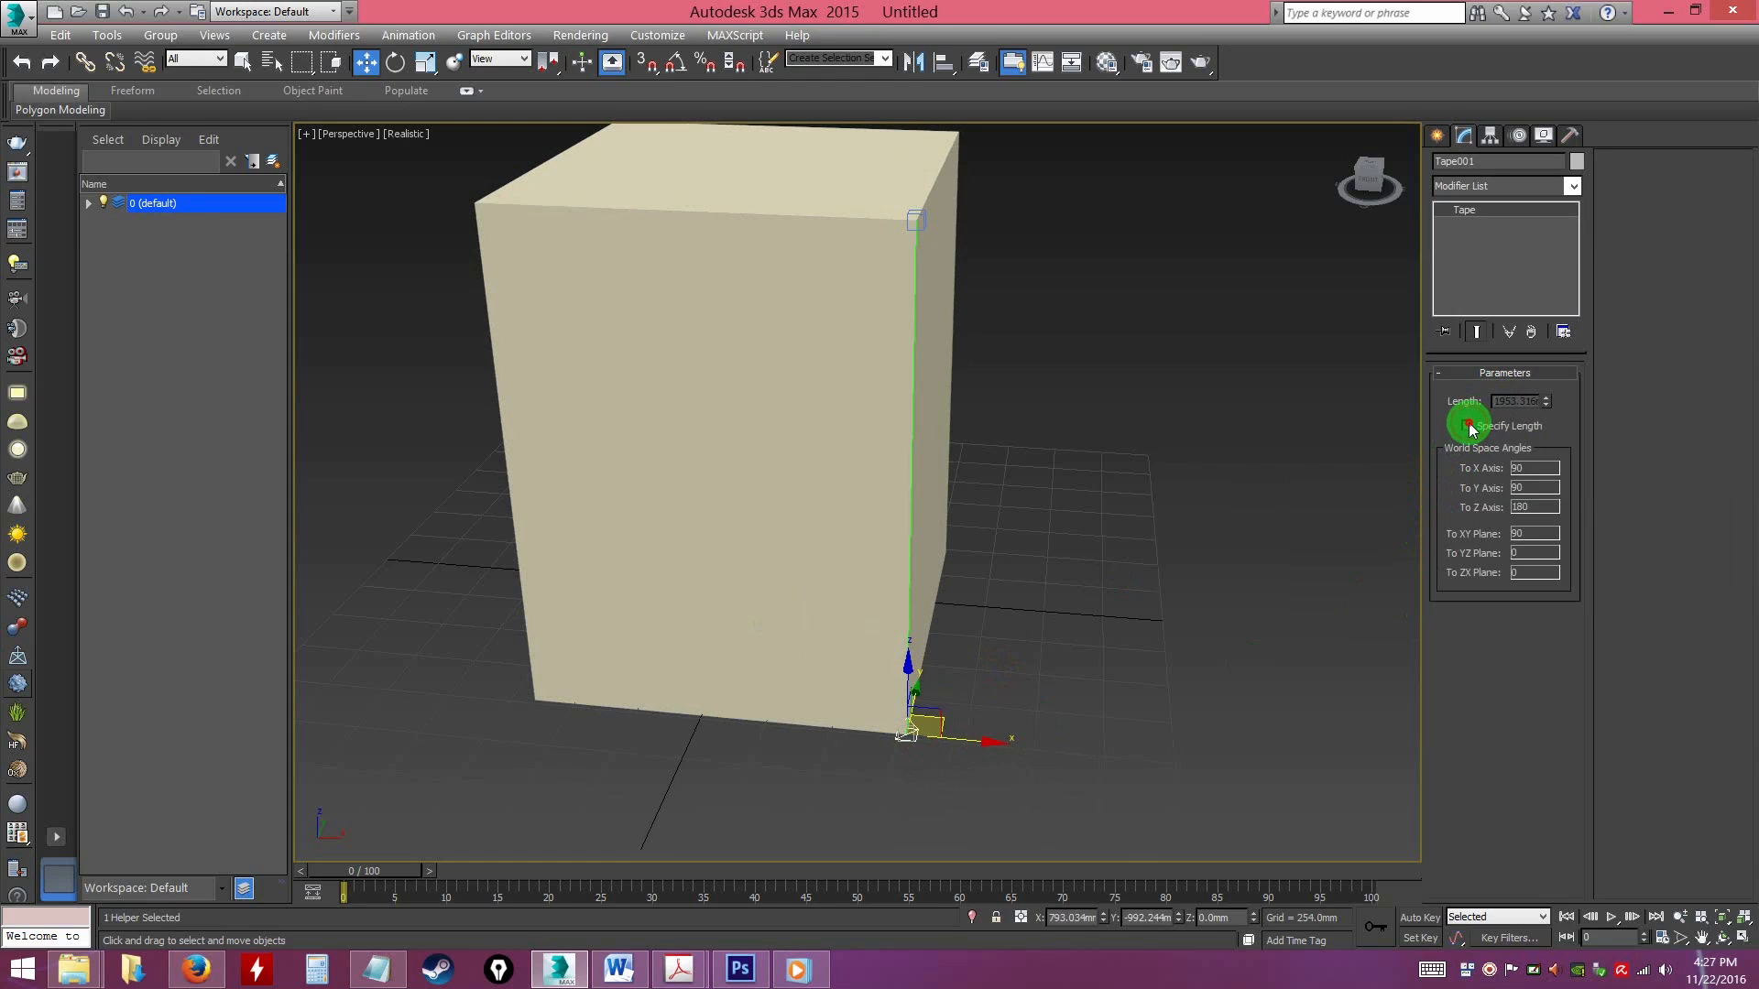
# Raise the tape's target about 244 mm along Z above the box's top corner and check the tape's length
pyautogui.keyDown('alt'); pyautogui.moveTo(1089, 363); pyautogui.dragTo(947, 308, button='middle'); pyautogui.keyUp('alt')
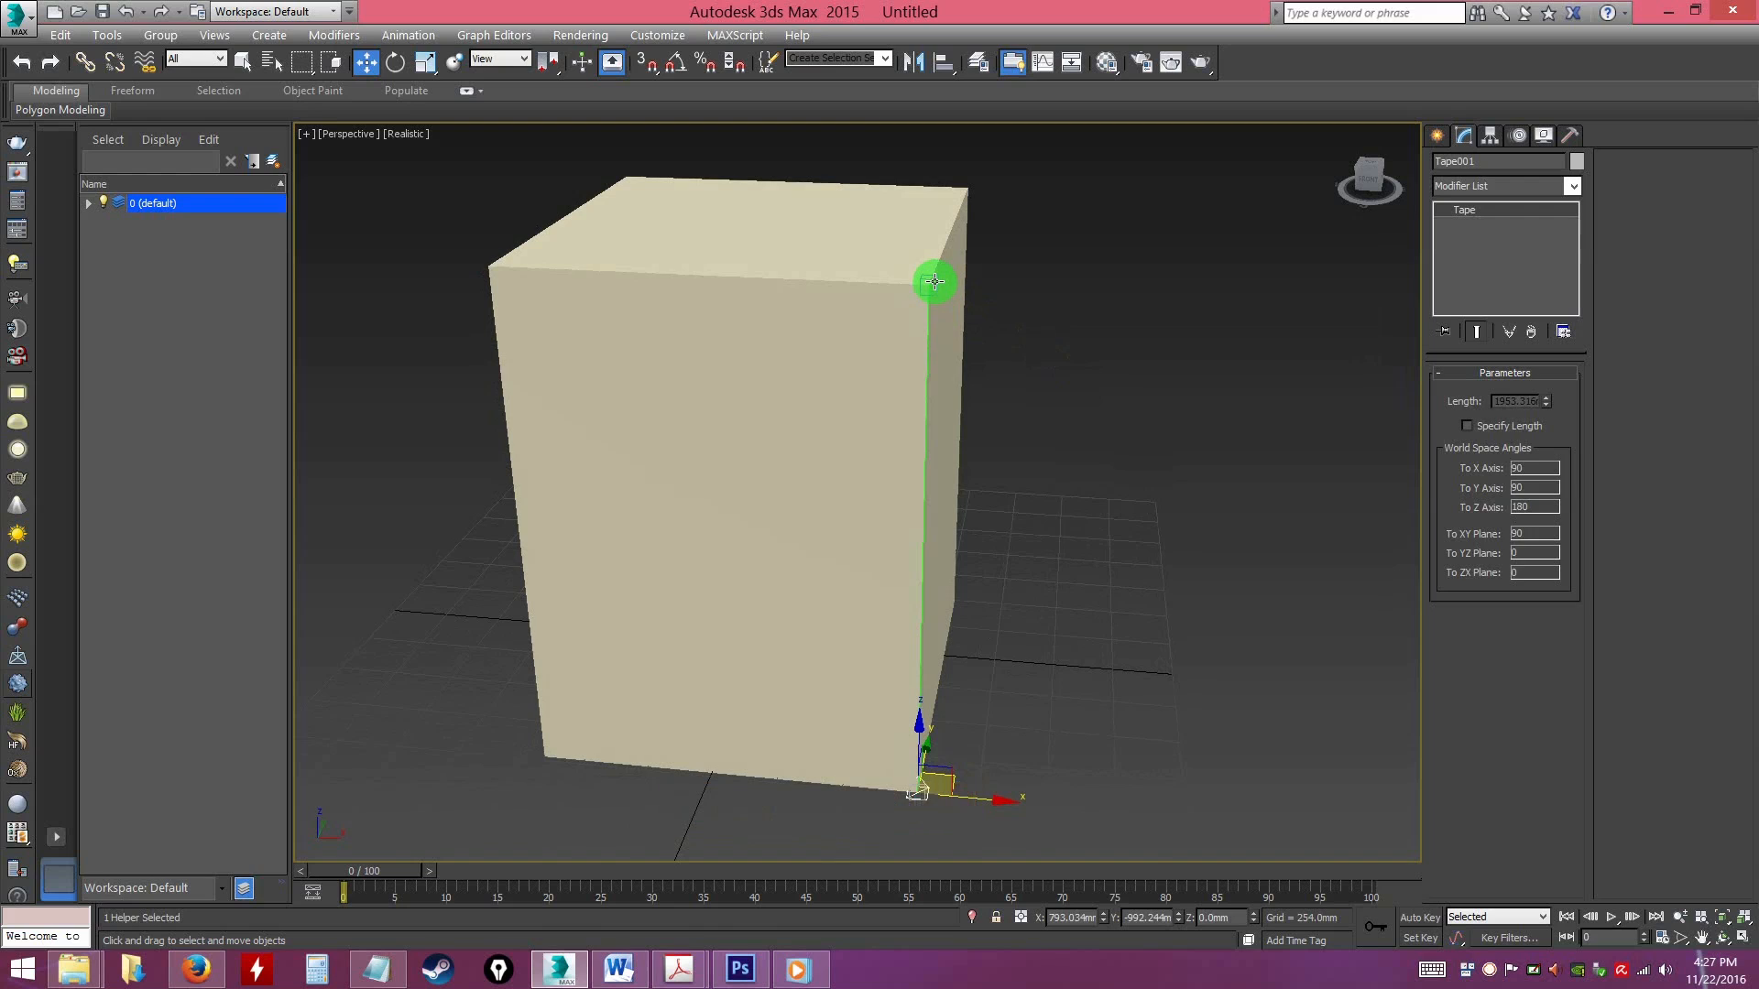
pyautogui.click(934, 282)
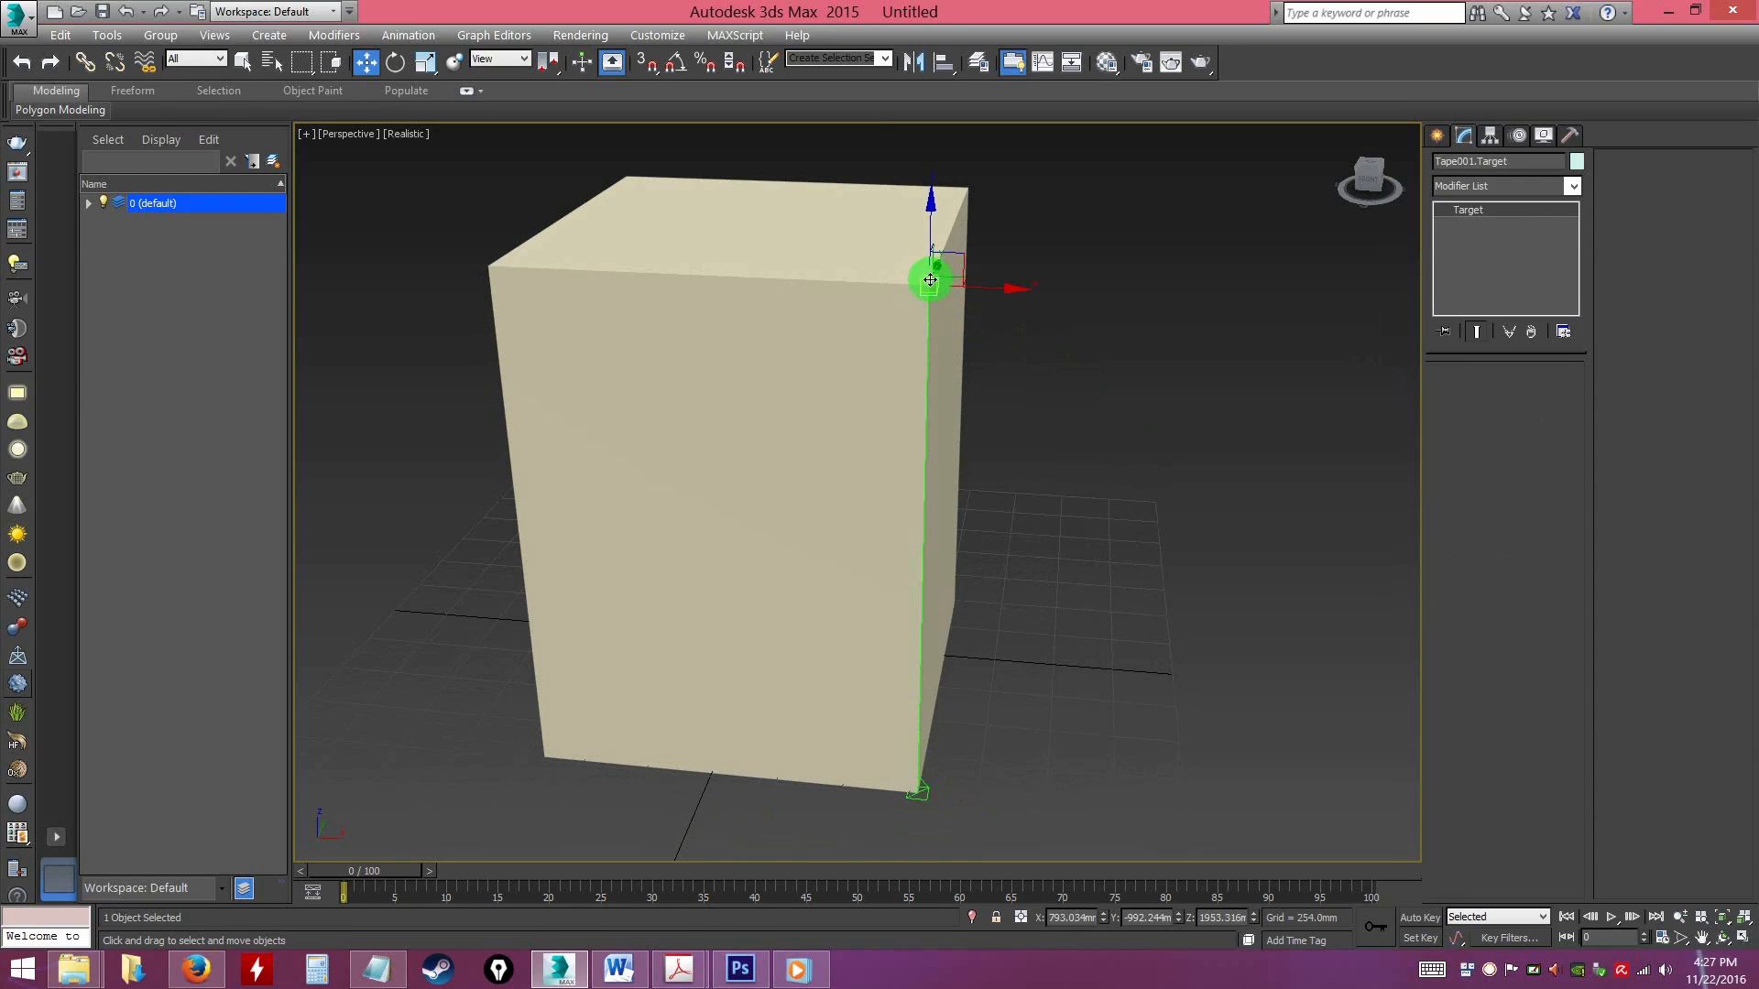
pyautogui.moveTo(932, 220); pyautogui.dragTo(926, 144)
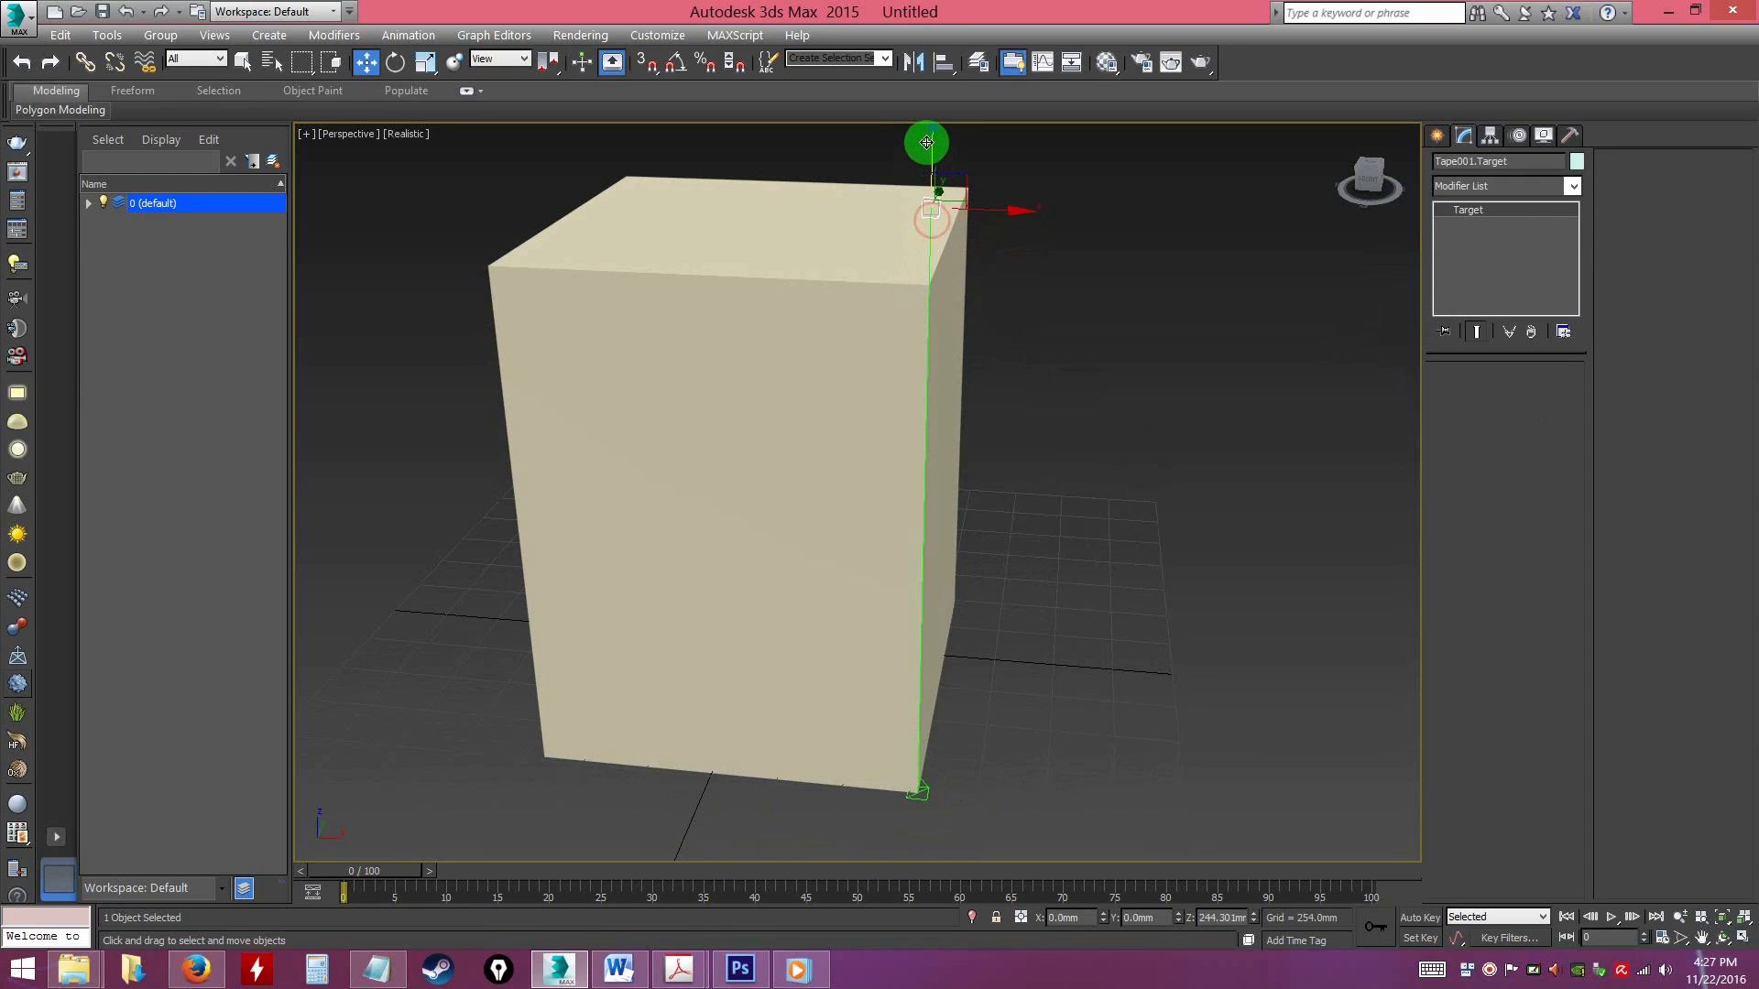
pyautogui.click(921, 792)
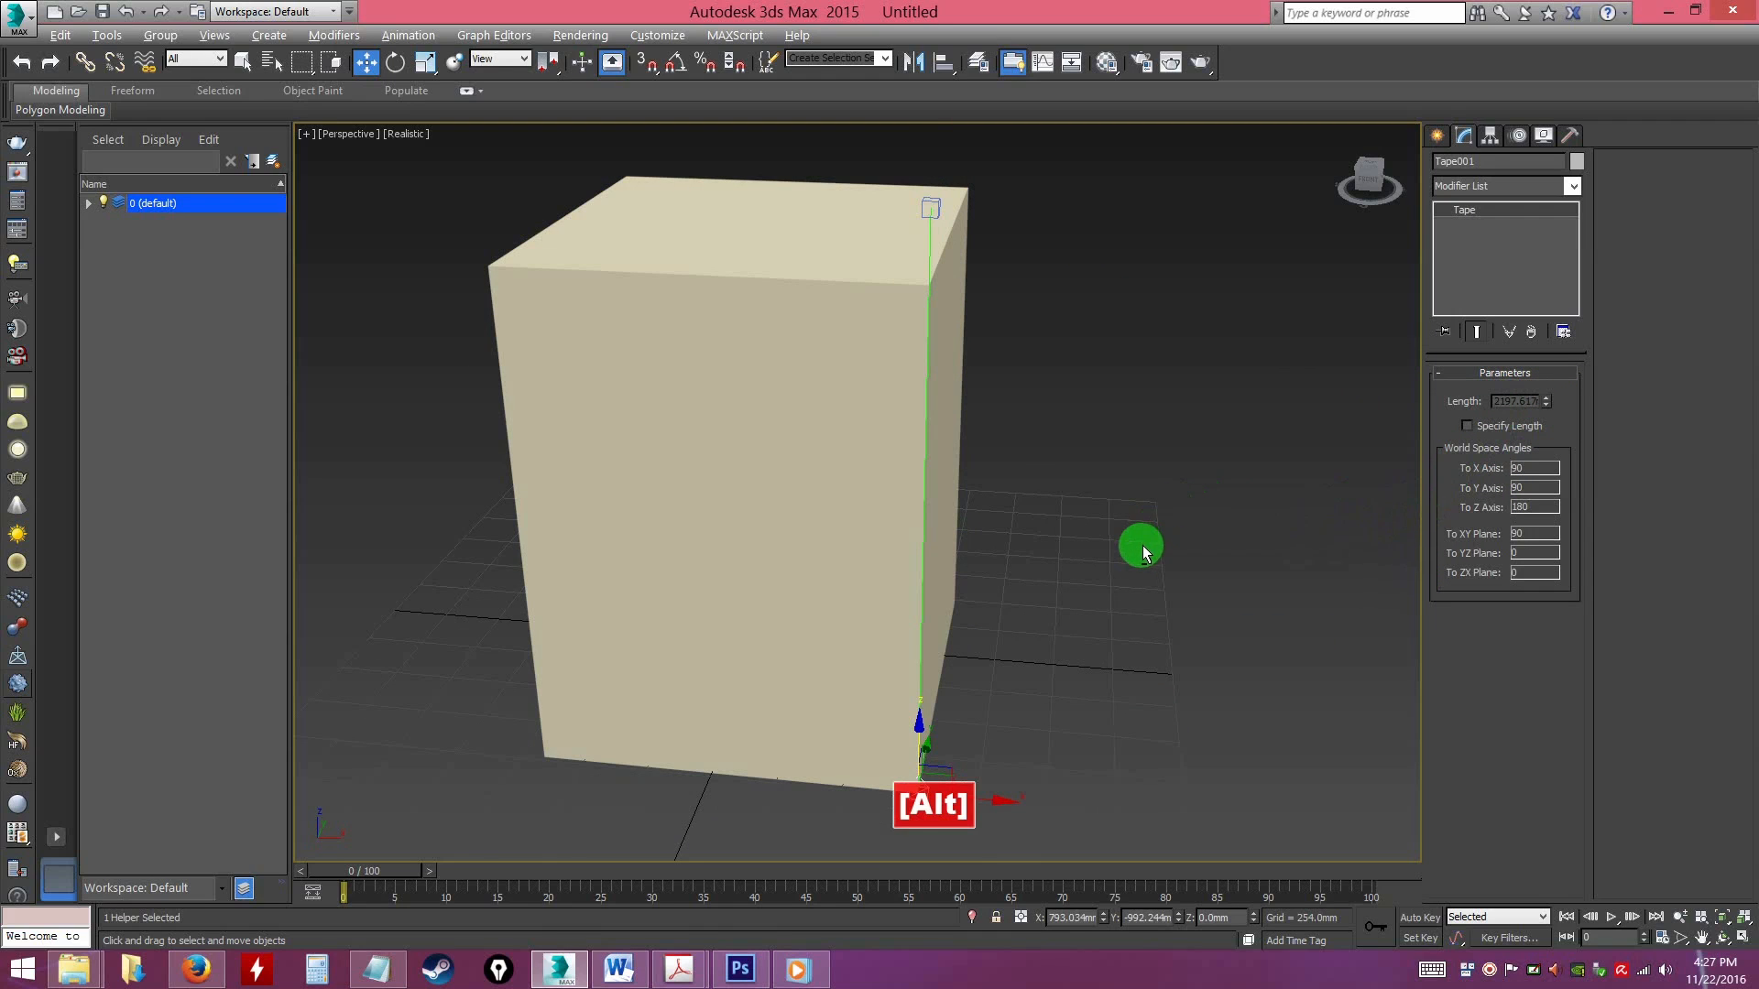
# Try moving the tape's base away from the box along X and upward, and undo these moves
pyautogui.keyDown('alt'); pyautogui.moveTo(1139, 546); pyautogui.dragTo(1123, 493, button='middle'); pyautogui.keyUp('alt')
pyautogui.keyDown('alt'); pyautogui.moveTo(1009, 613); pyautogui.dragTo(1018, 657, button='middle'); pyautogui.keyUp('alt')
pyautogui.moveTo(955, 737); pyautogui.dragTo(1150, 747)
pyautogui.moveTo(1119, 601)
pyautogui.keyDown('alt'); pyautogui.mouseDown(button='middle')
pyautogui.moveTo(1136, 545)
pyautogui.moveTo(1119, 573)
pyautogui.moveTo(1135, 596)
pyautogui.mouseUp(button='middle'); pyautogui.keyUp('alt')
pyautogui.moveTo(1168, 791)
pyautogui.mouseDown()
pyautogui.moveTo(1228, 789)
pyautogui.moveTo(1166, 788)
pyautogui.mouseUp()
pyautogui.hotkey('ctrl', 'z')
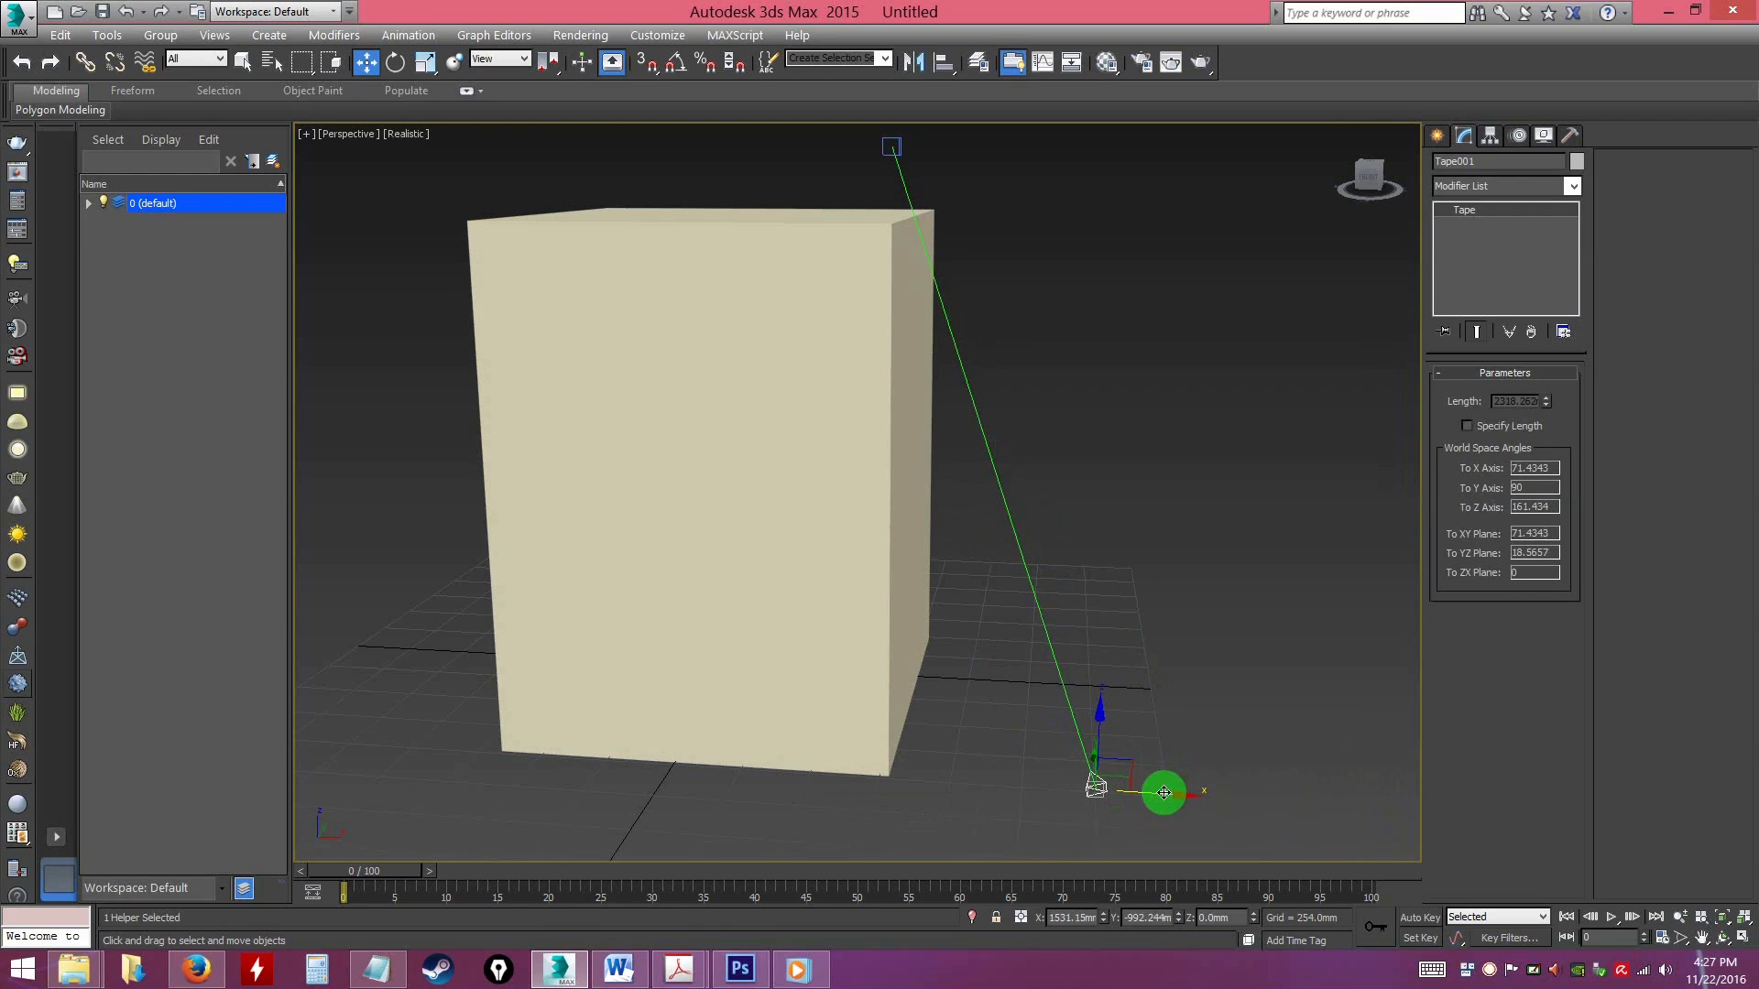
pyautogui.moveTo(1131, 770); pyautogui.dragTo(1152, 686)
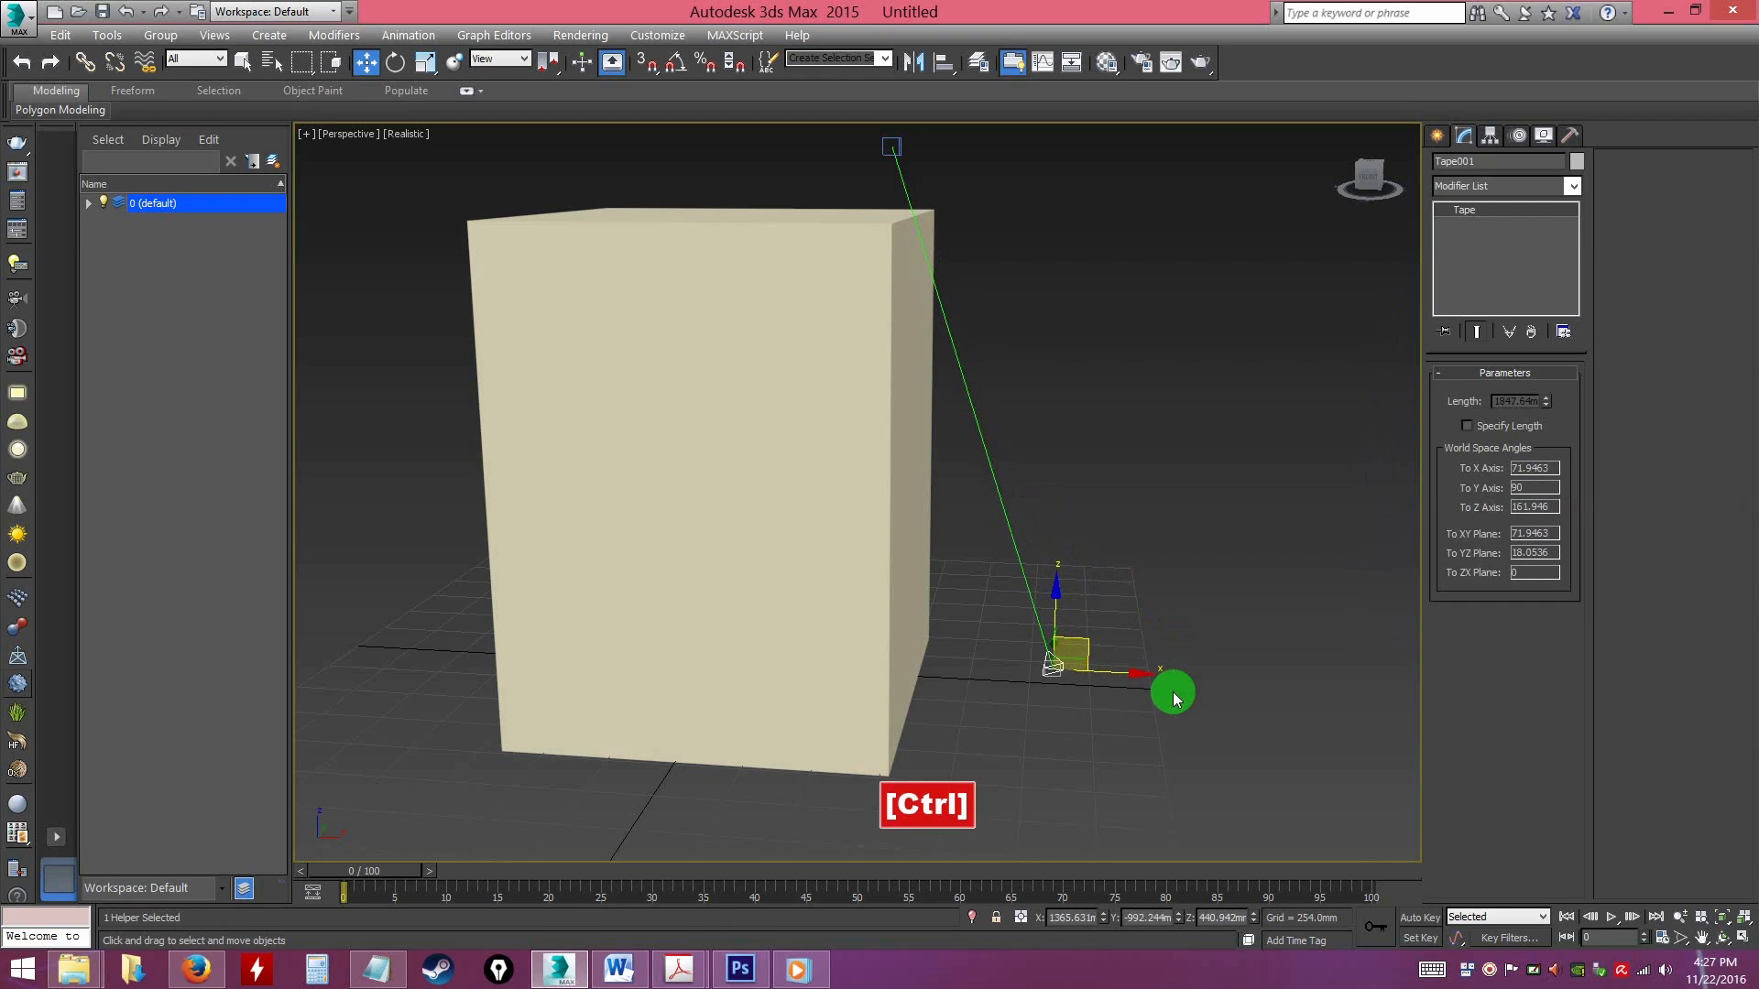
pyautogui.hotkey('ctrl', 'z')
pyautogui.hotkey('ctrl', 'z')
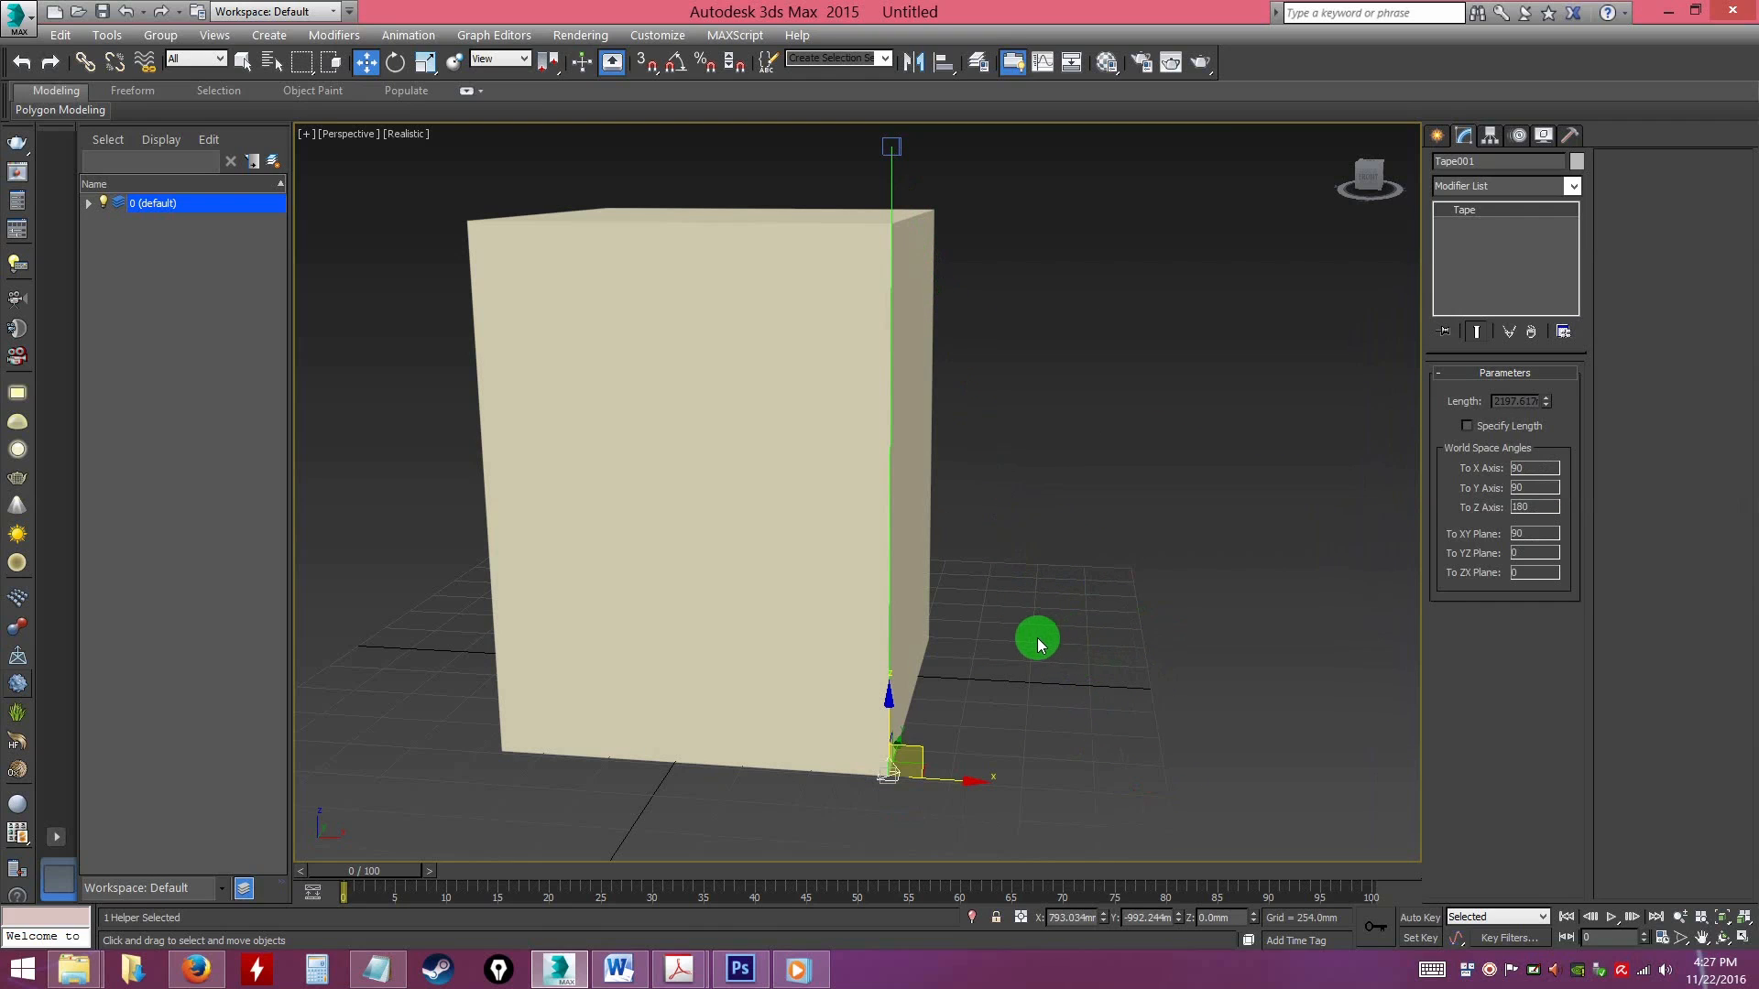
# Enable Specify Length for the tape and set its length to 2500 mm
pyautogui.keyDown('alt'); pyautogui.moveTo(1014, 724); pyautogui.dragTo(982, 688, button='middle'); pyautogui.keyUp('alt')
pyautogui.keyDown('alt'); pyautogui.moveTo(989, 701); pyautogui.dragTo(993, 697, button='middle'); pyautogui.keyUp('alt')
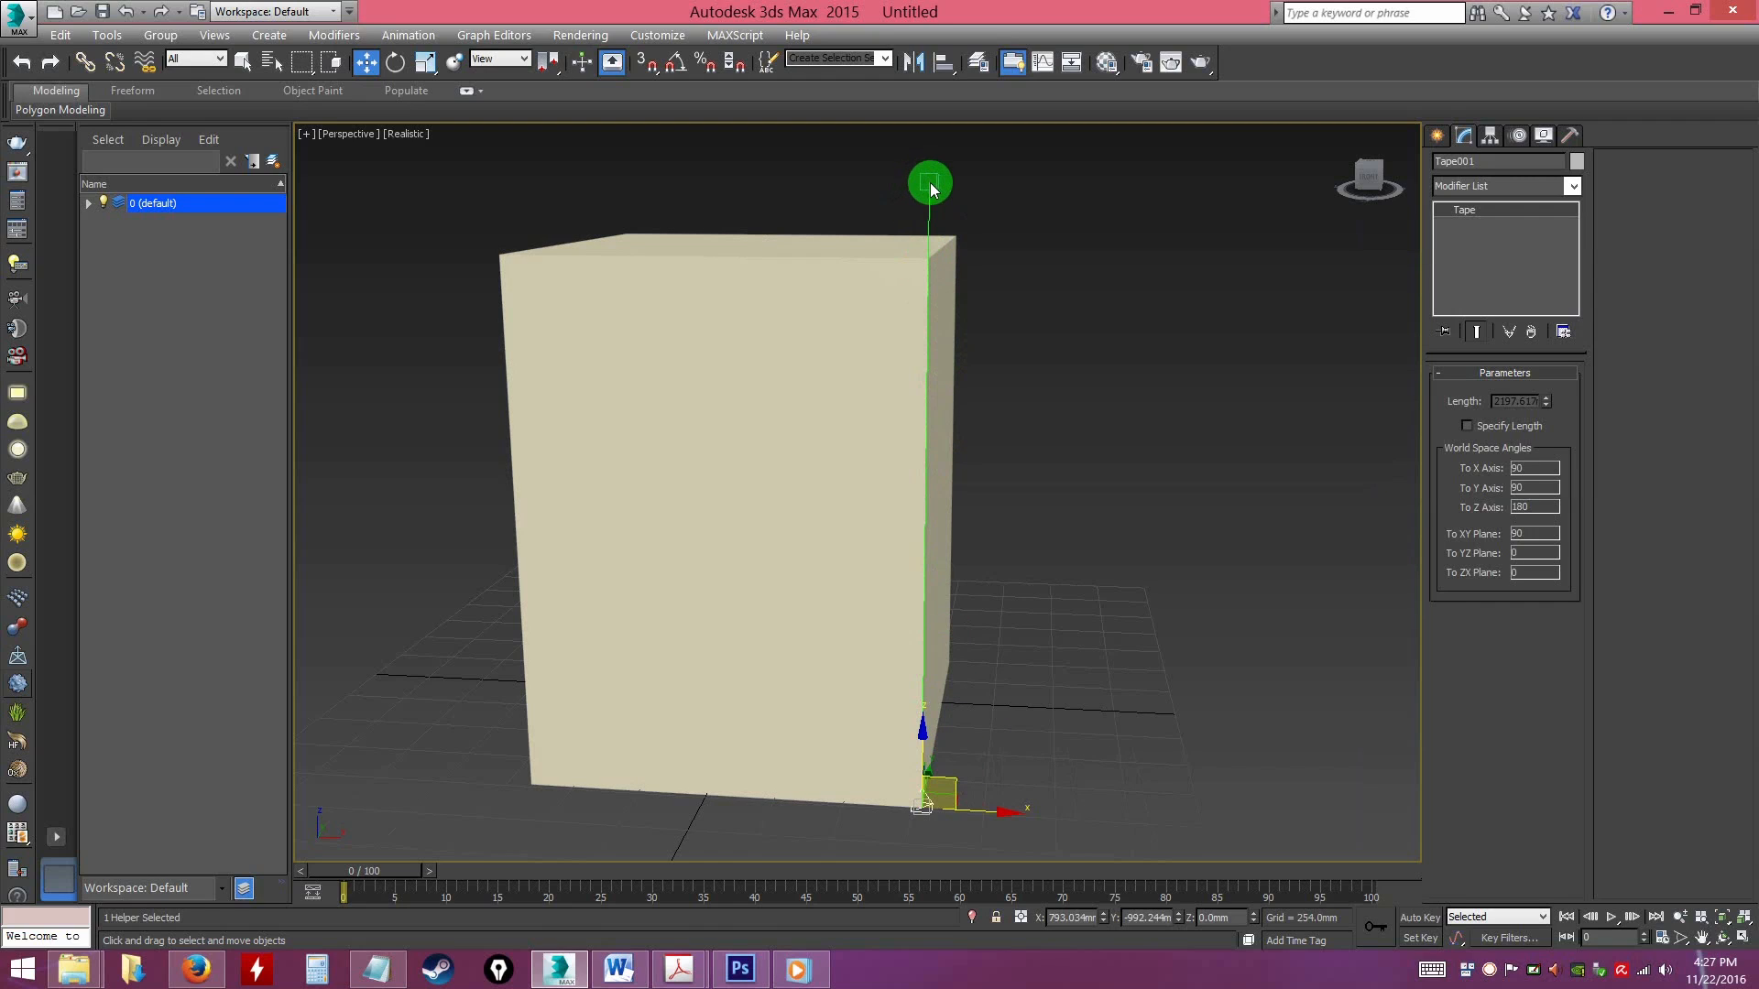
pyautogui.click(1467, 427)
pyautogui.click(1505, 403)
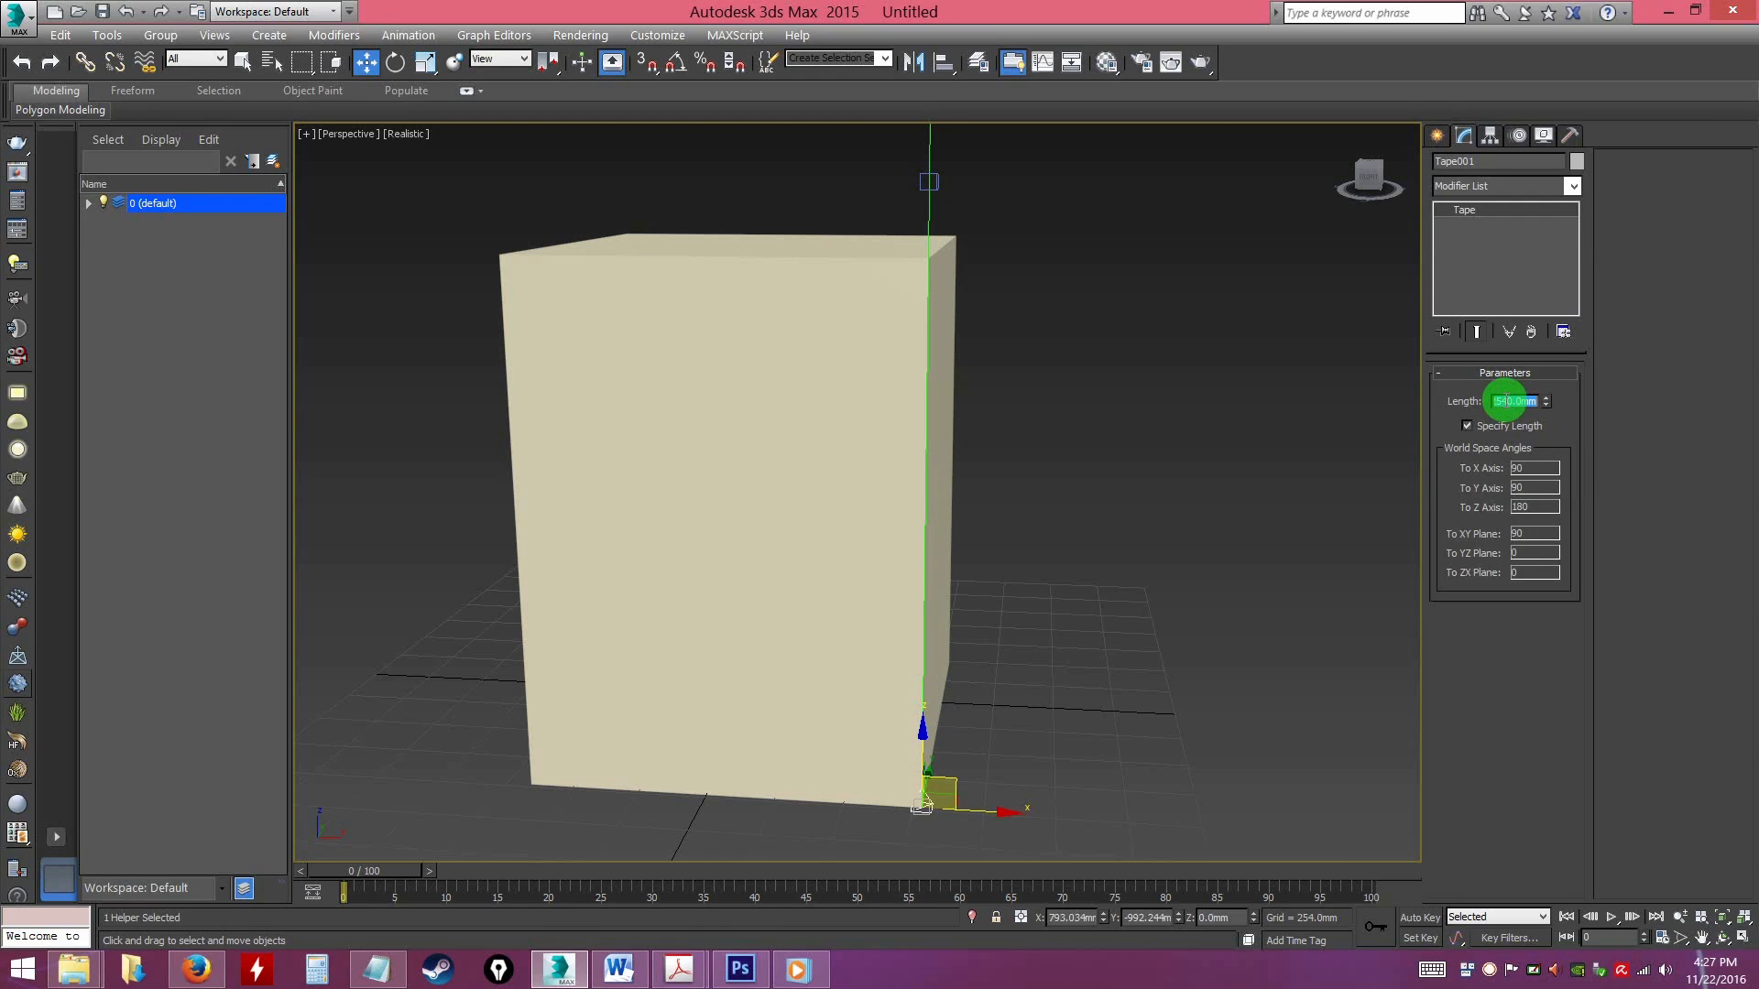
pyautogui.write('2500')
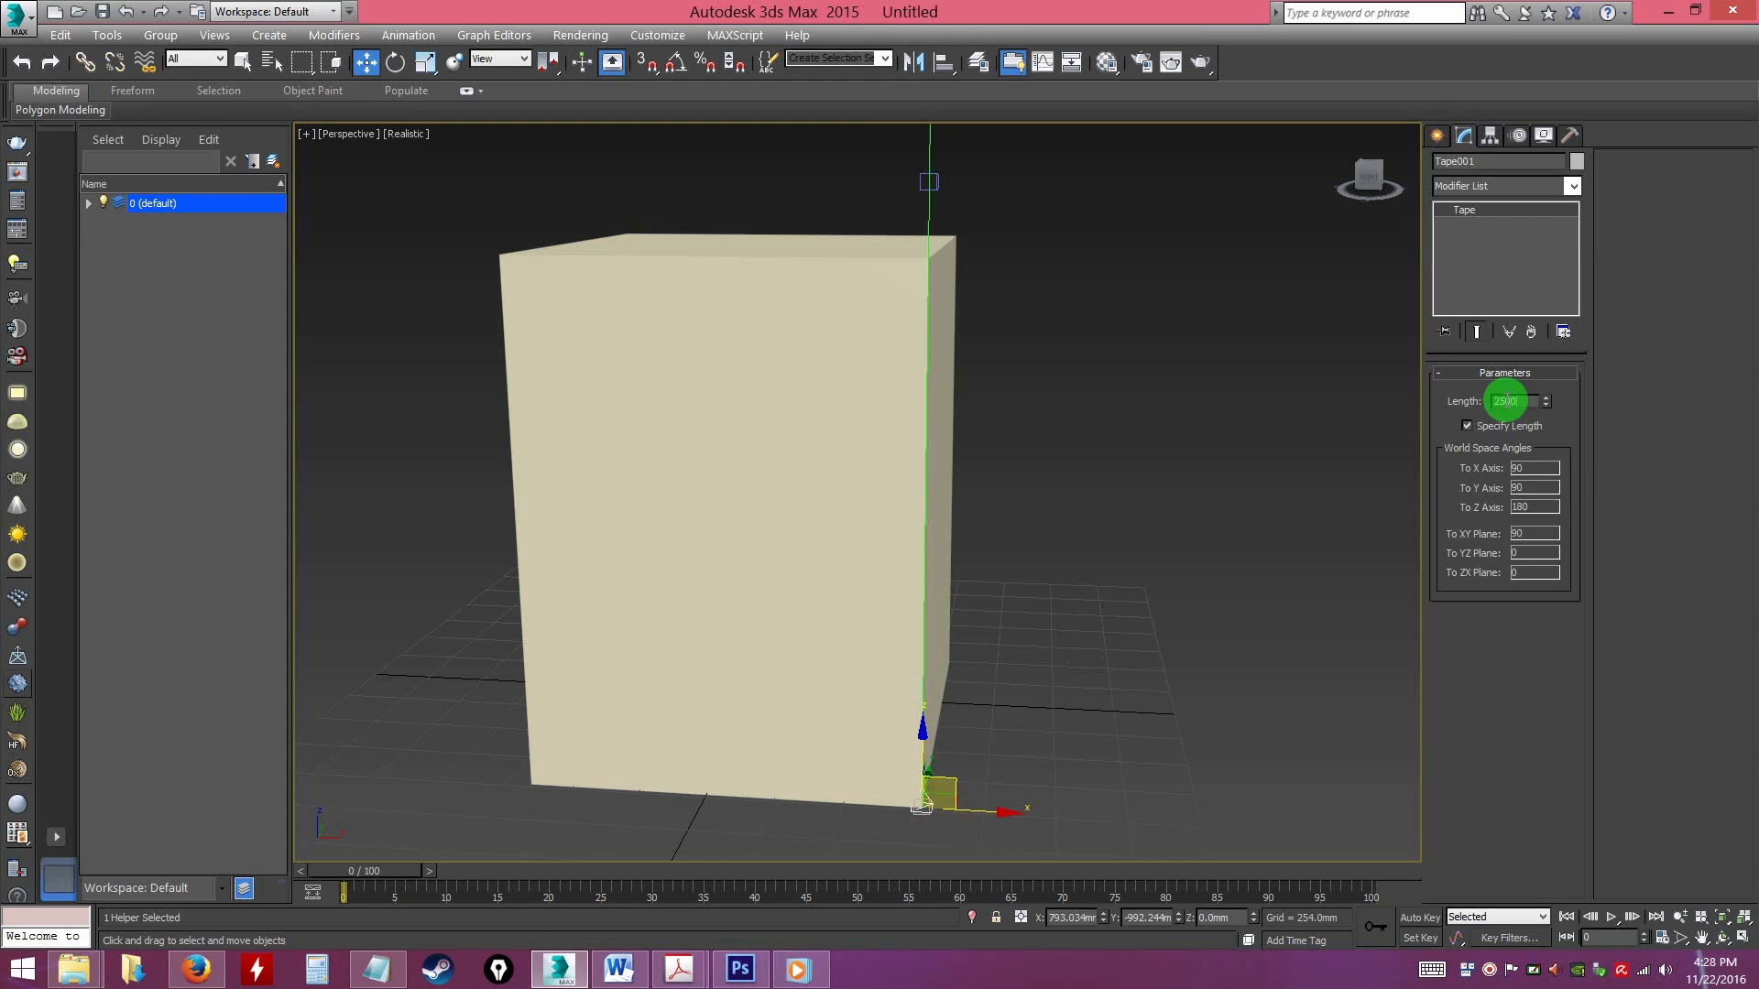
pyautogui.press('Return')
pyautogui.keyDown('alt'); pyautogui.moveTo(1240, 459); pyautogui.dragTo(1103, 562, button='middle'); pyautogui.keyUp('alt')
pyautogui.scroll(4, 1103, 562)
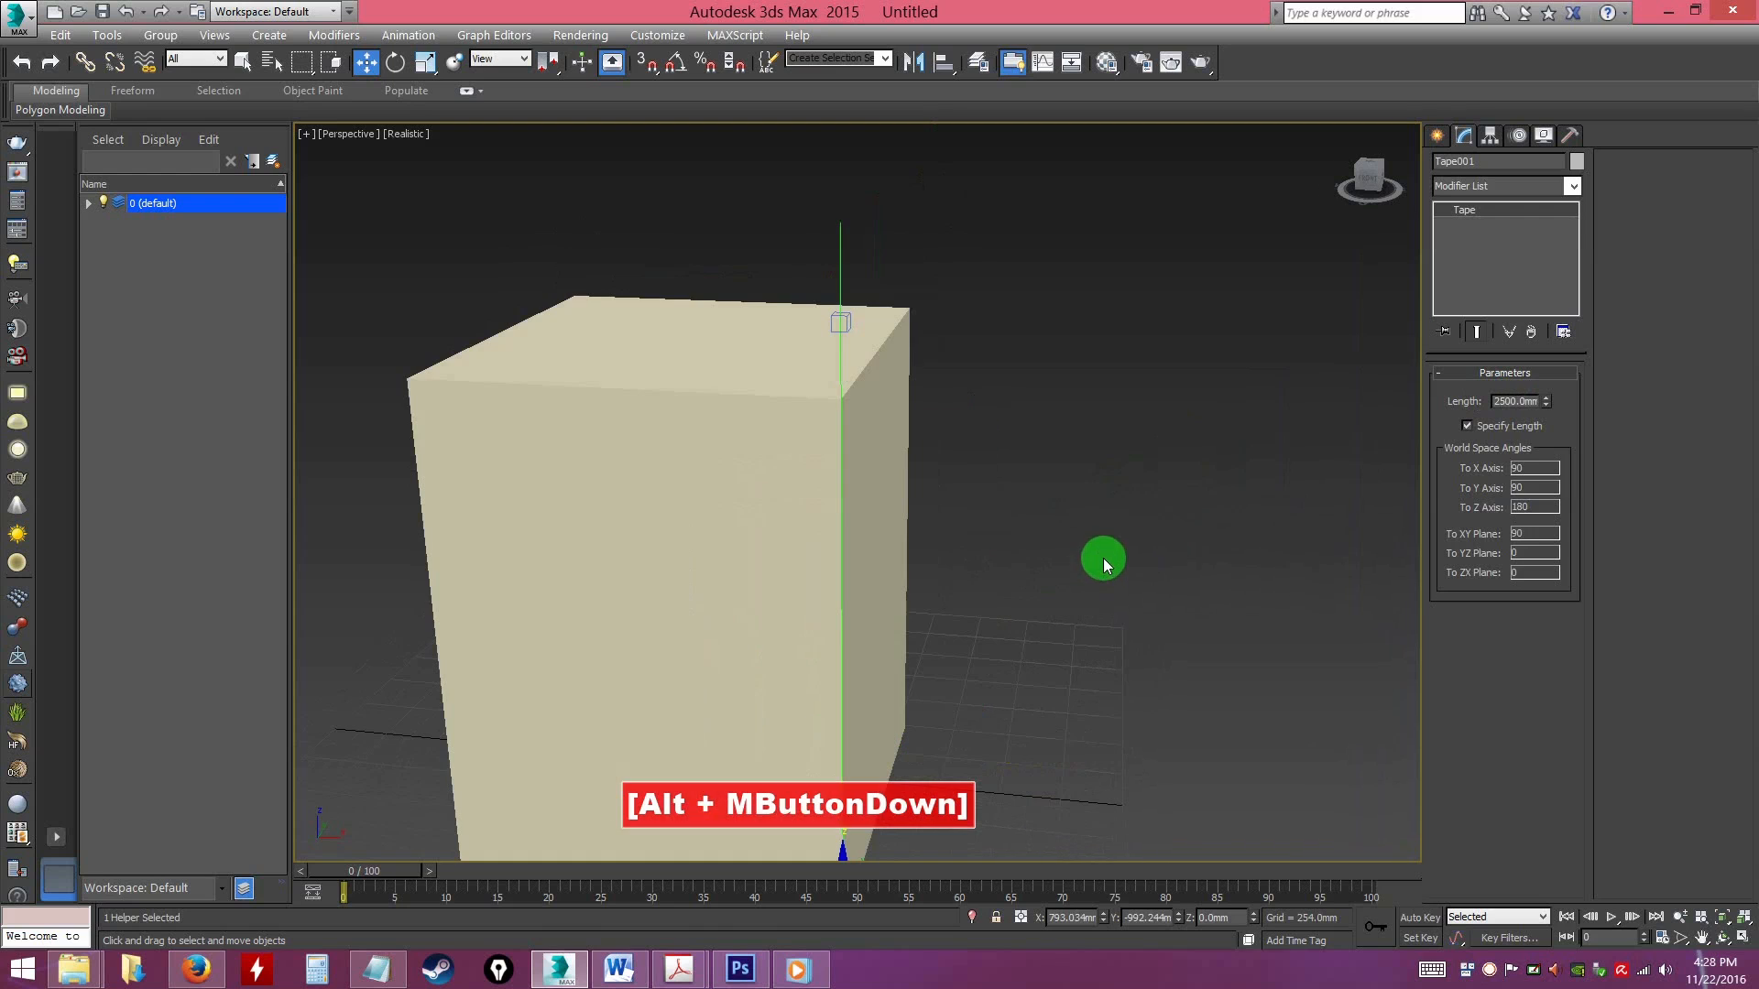
pyautogui.keyDown('alt'); pyautogui.moveTo(1024, 612); pyautogui.dragTo(1060, 621, button='middle'); pyautogui.keyUp('alt')
pyautogui.scroll(-4, 1163, 550)
pyautogui.scroll(4, 1127, 571)
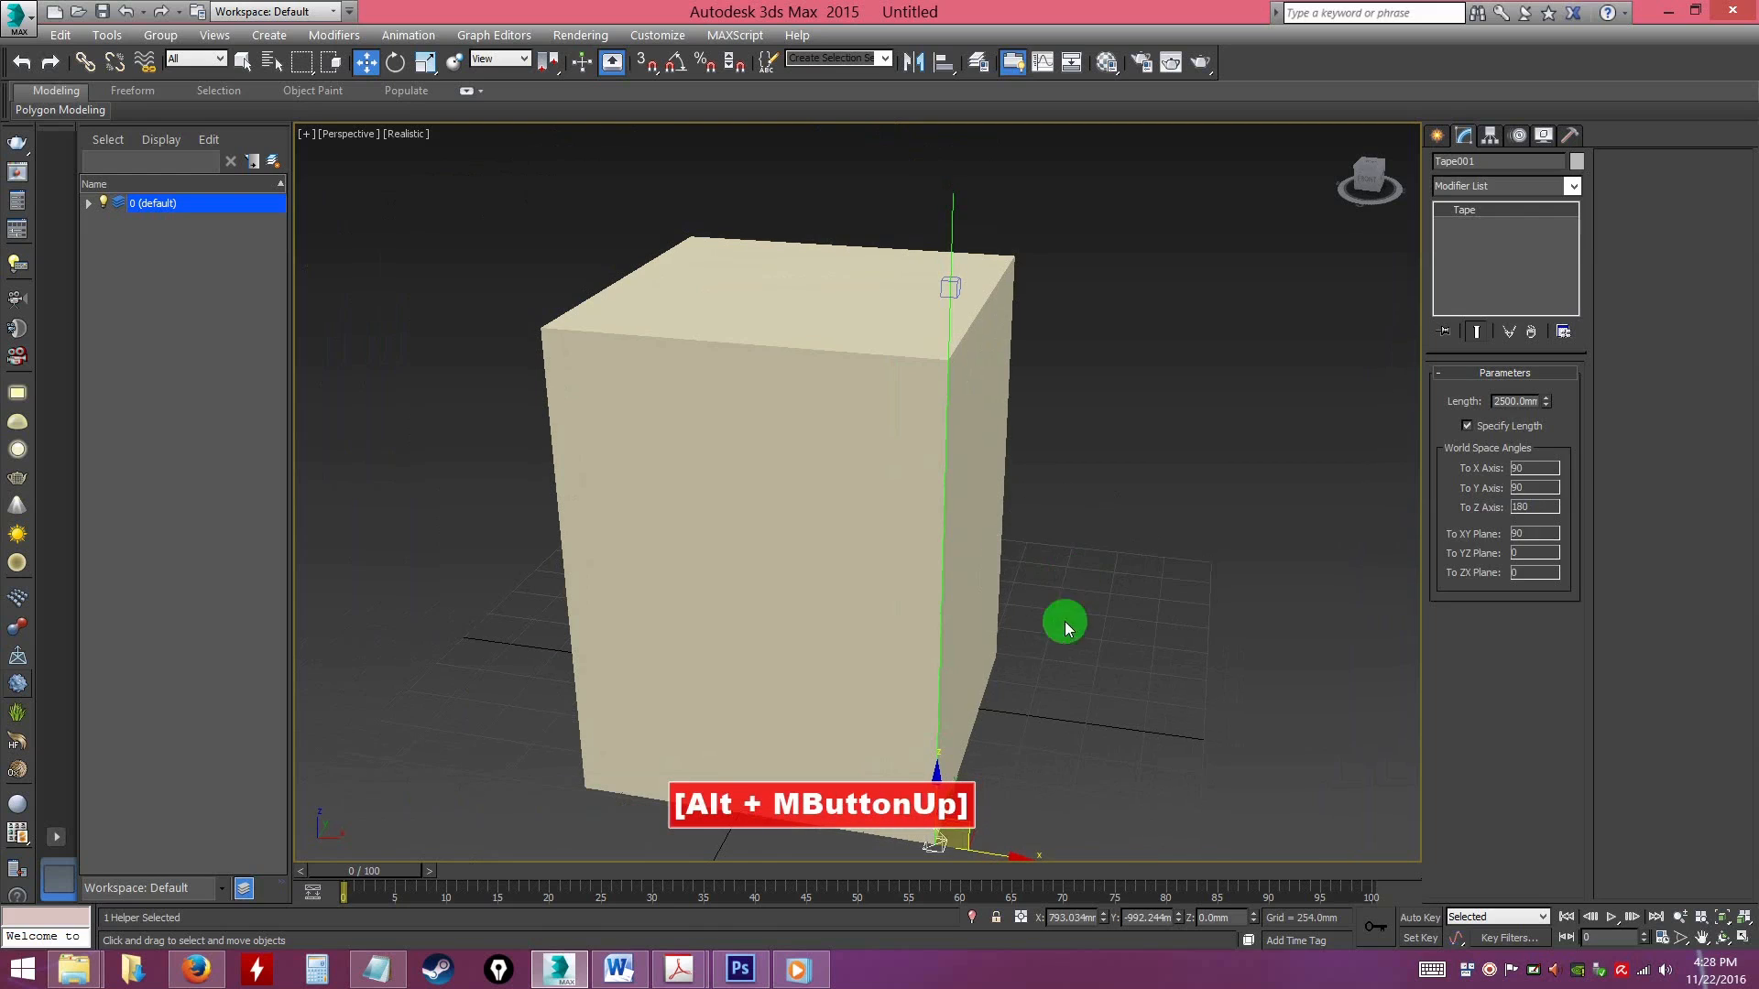
# Examine the tape's target in relation to the end of the specified-length tape line
pyautogui.click(1028, 801)
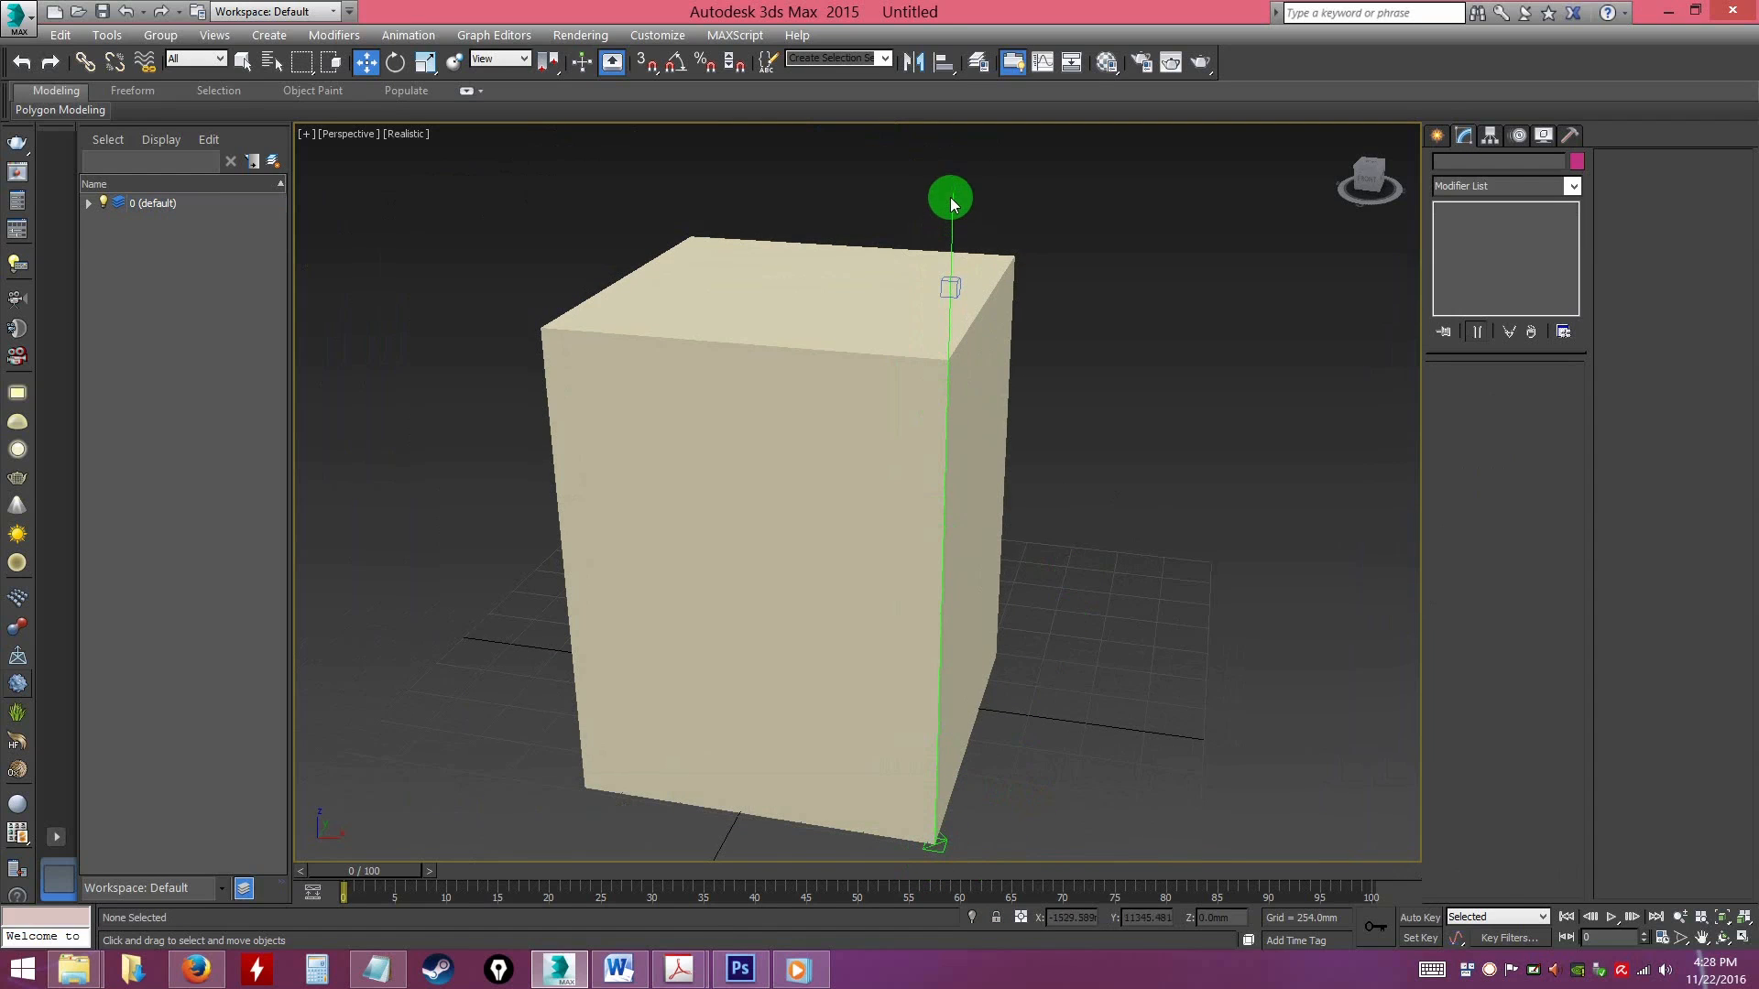
pyautogui.click(958, 287)
pyautogui.keyDown('alt'); pyautogui.moveTo(1052, 369); pyautogui.dragTo(948, 281, button='middle'); pyautogui.keyUp('alt')
pyautogui.click(1032, 330)
pyautogui.click(955, 286)
pyautogui.moveTo(956, 236)
pyautogui.mouseDown()
pyautogui.moveTo(954, 150)
pyautogui.moveTo(962, 222)
pyautogui.mouseUp()
pyautogui.click(1119, 275)
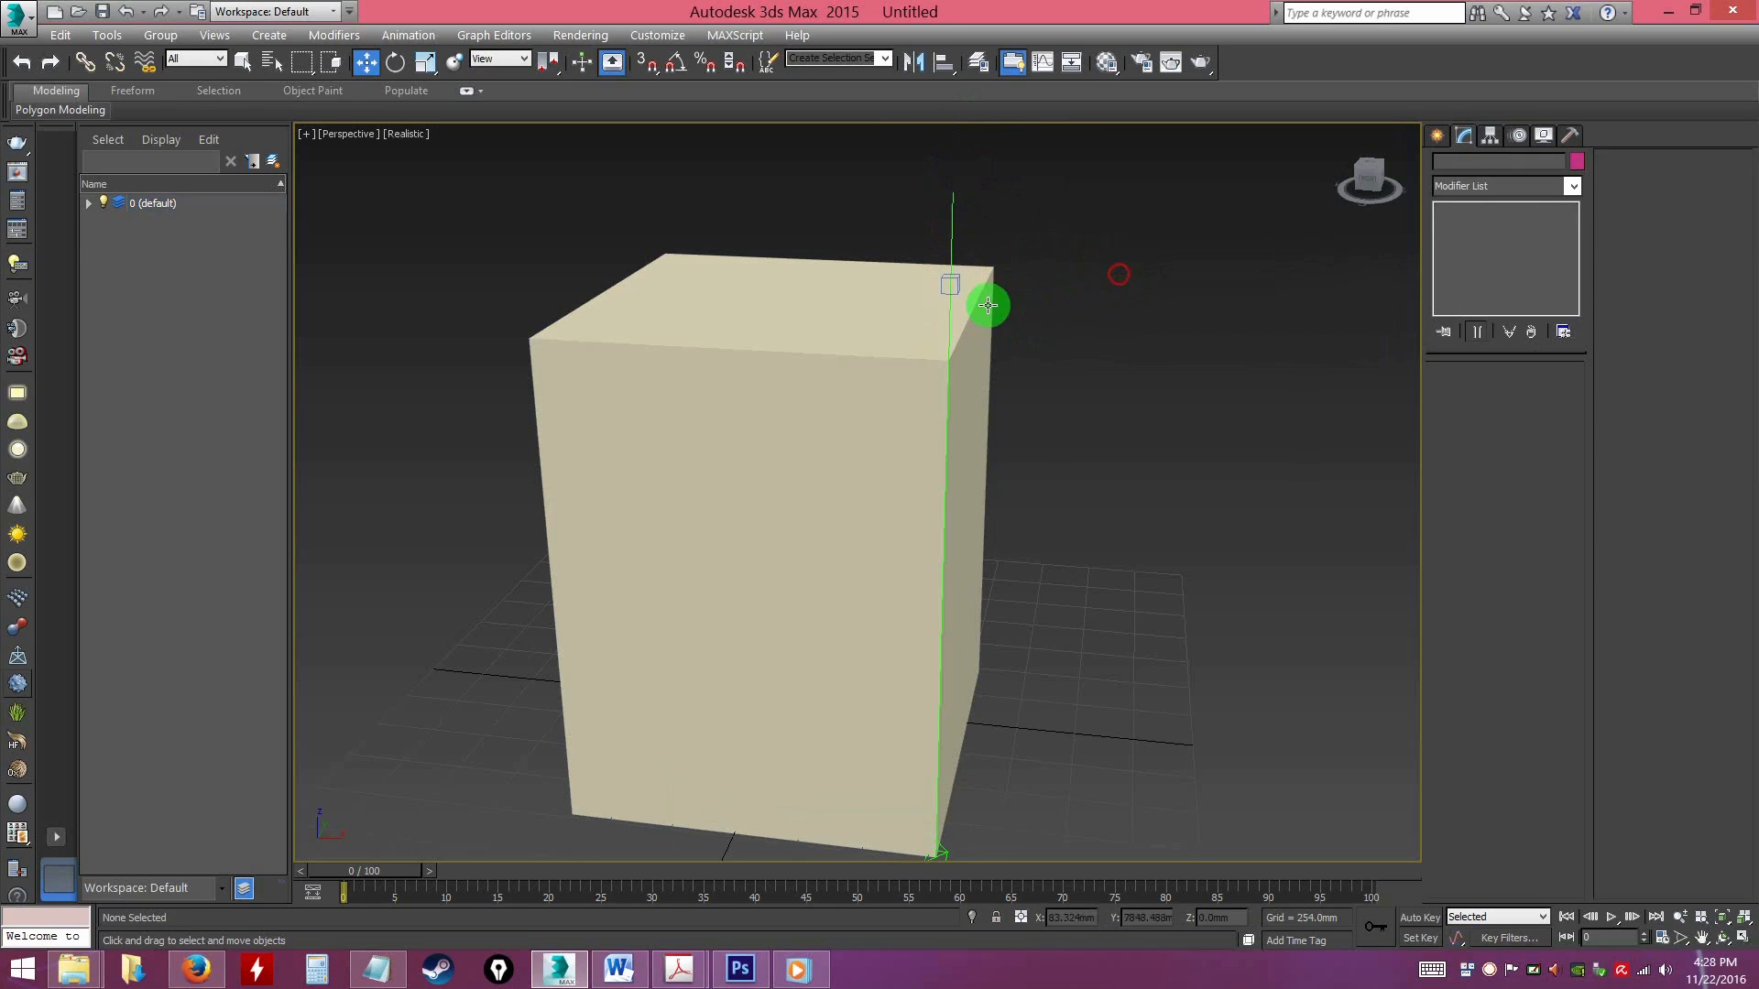
pyautogui.click(958, 287)
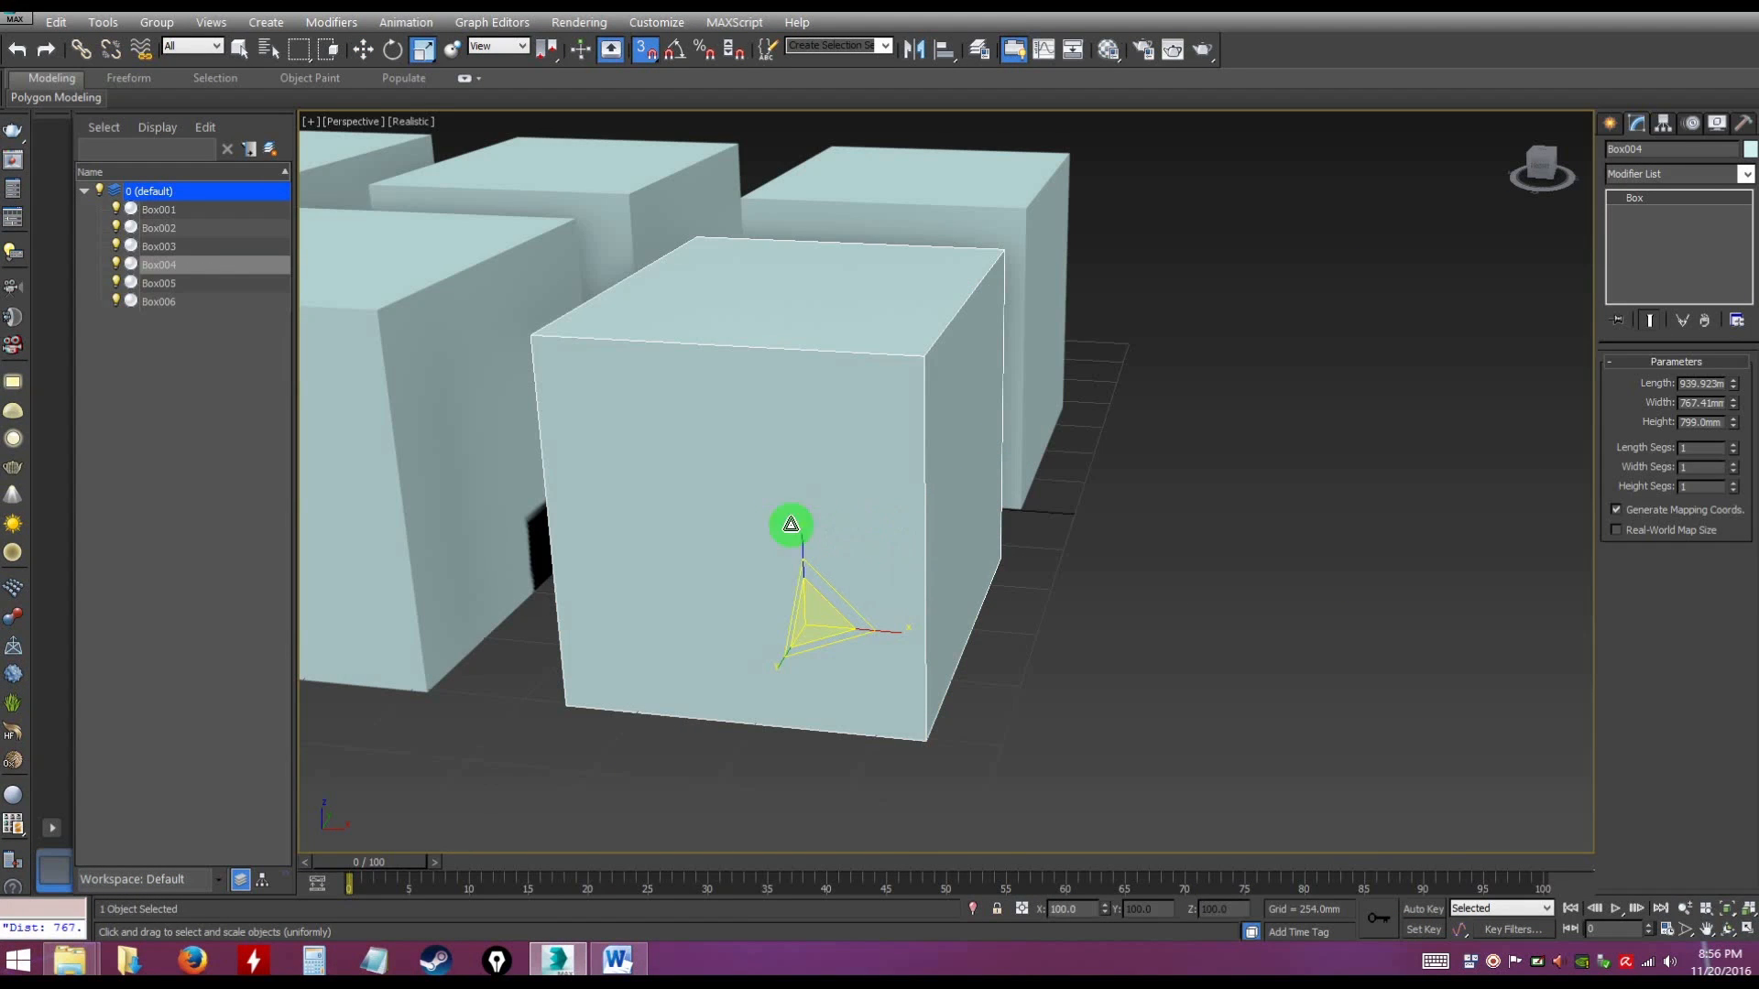
# Clear the selection of Box004 in the scene with six boxes
pyautogui.click(1151, 562)
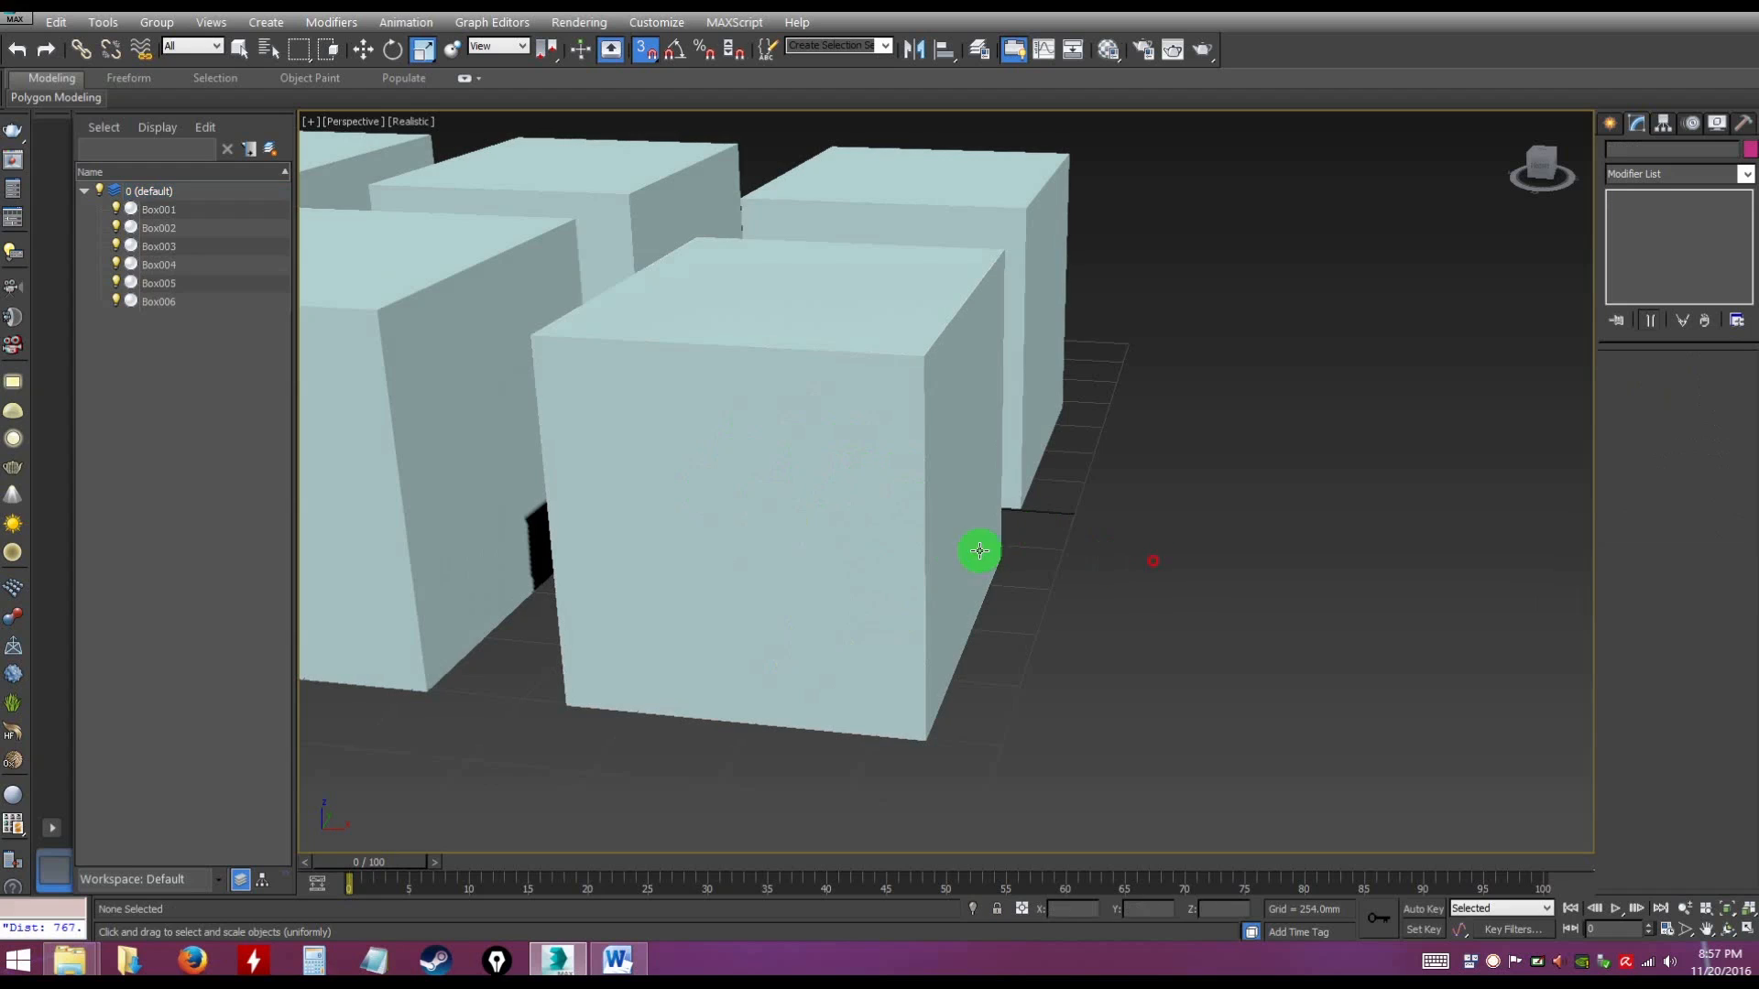